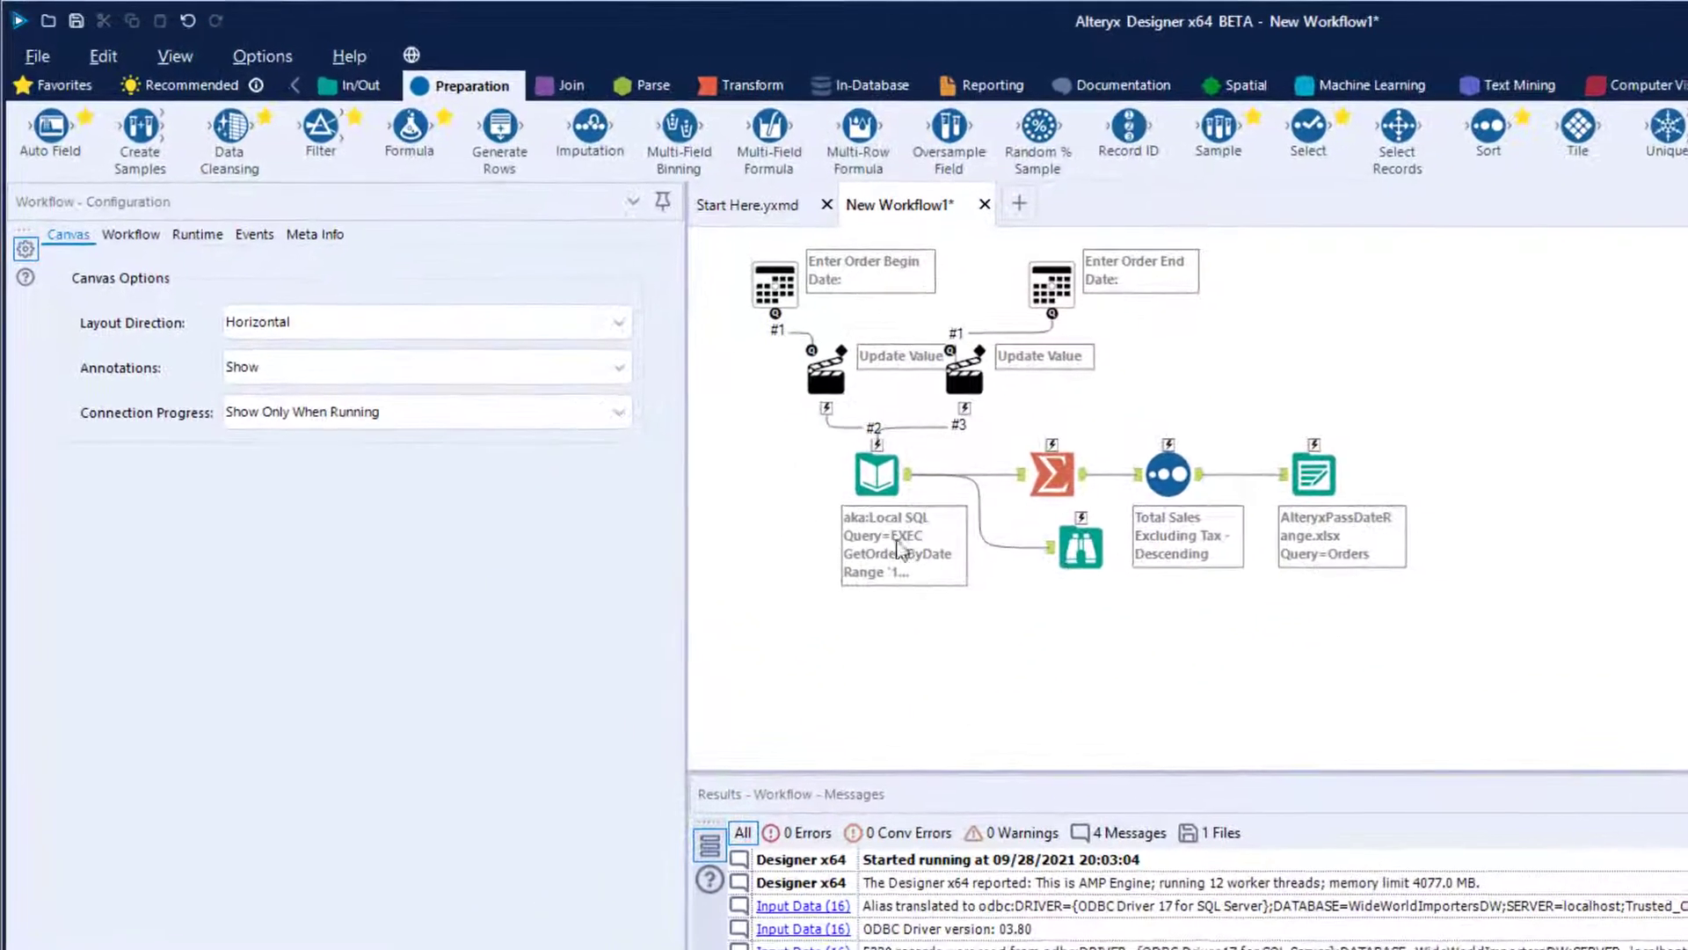
- Delete all the existing tools from the New Workflow1 canvas
click(633, 347)
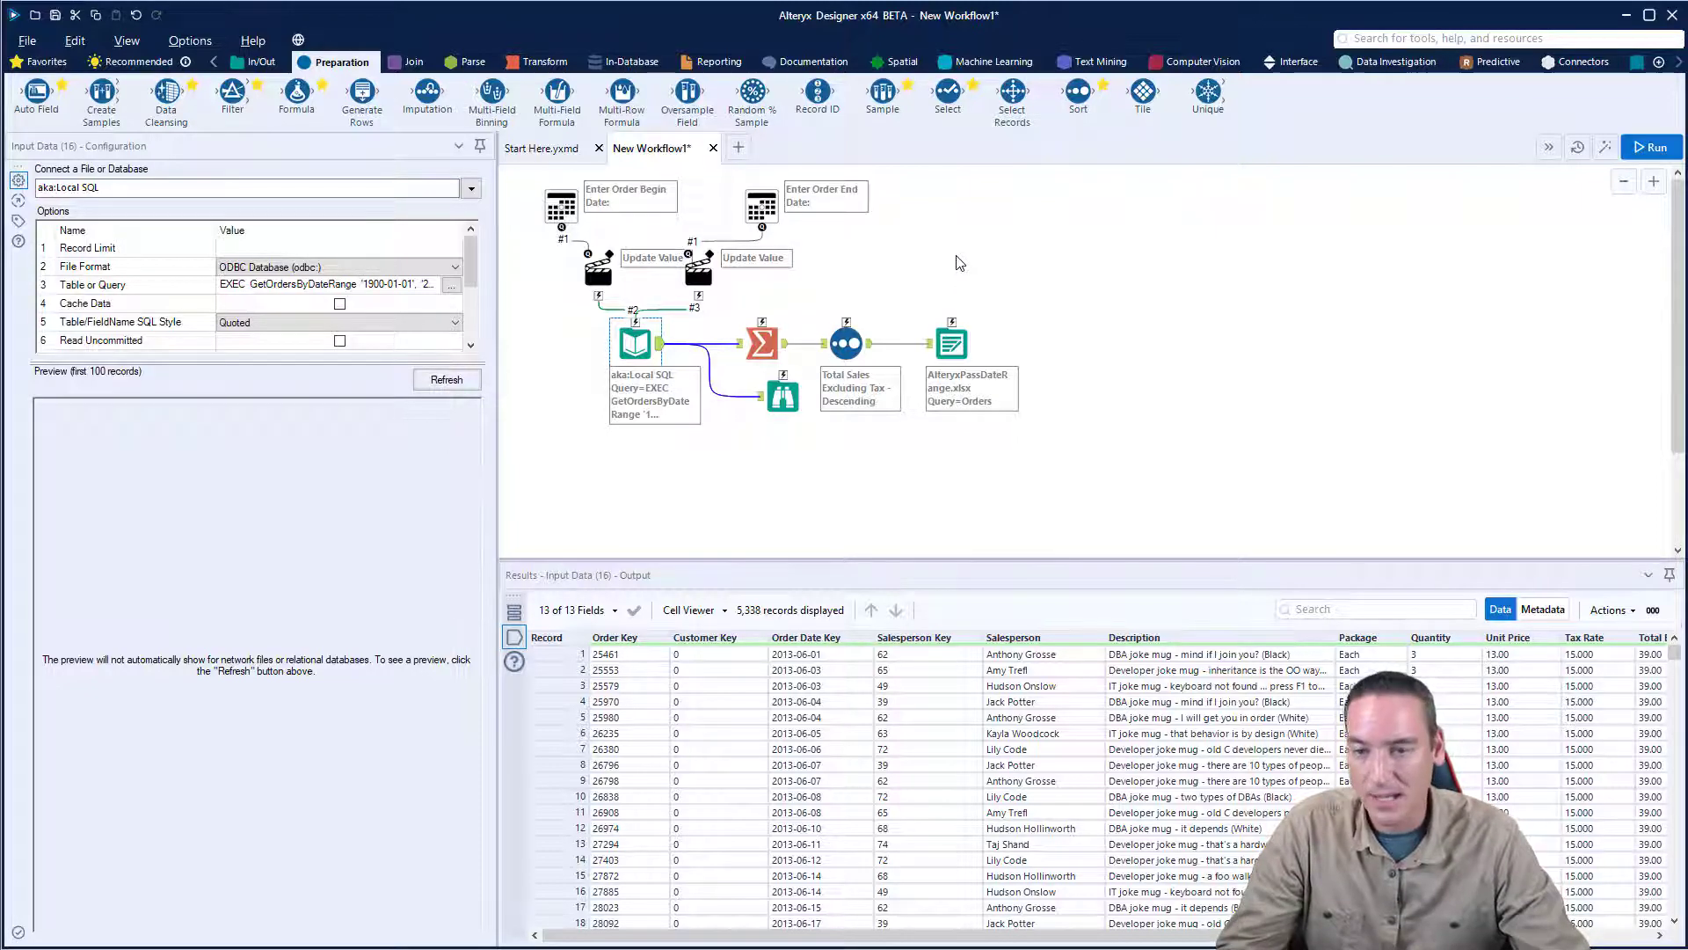
drag(1119, 467, 527, 178)
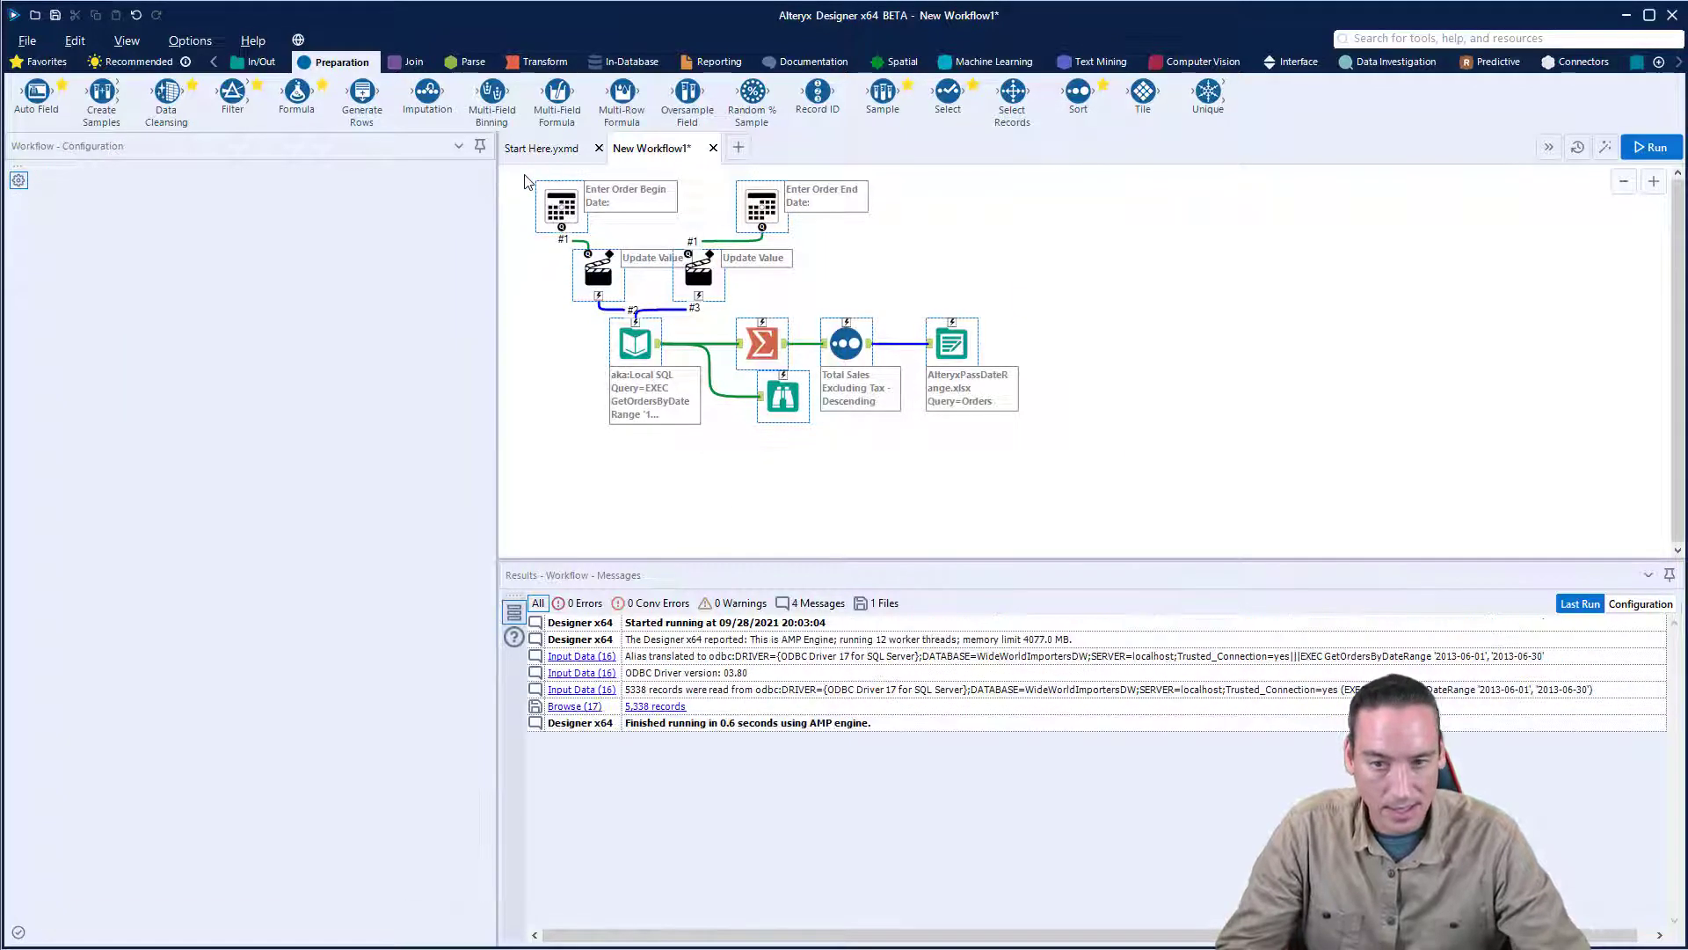
key(Delete)
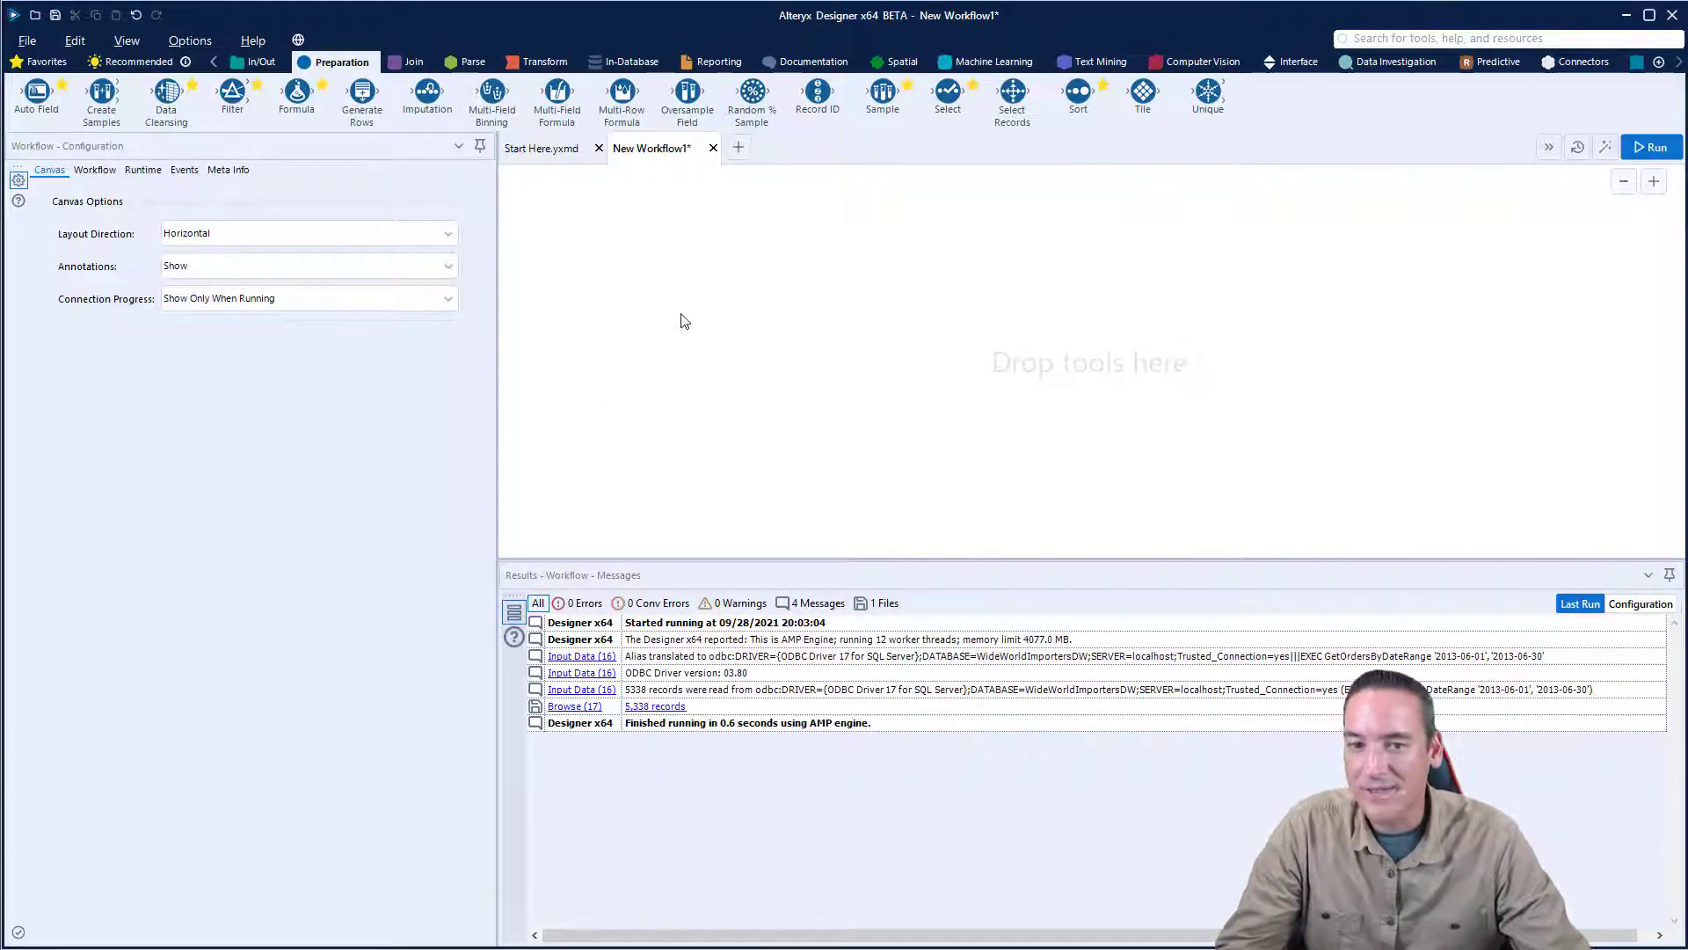
- Add an Input Data tool to the empty canvas and start a Microsoft SQL Server quick connection for it
click(260, 62)
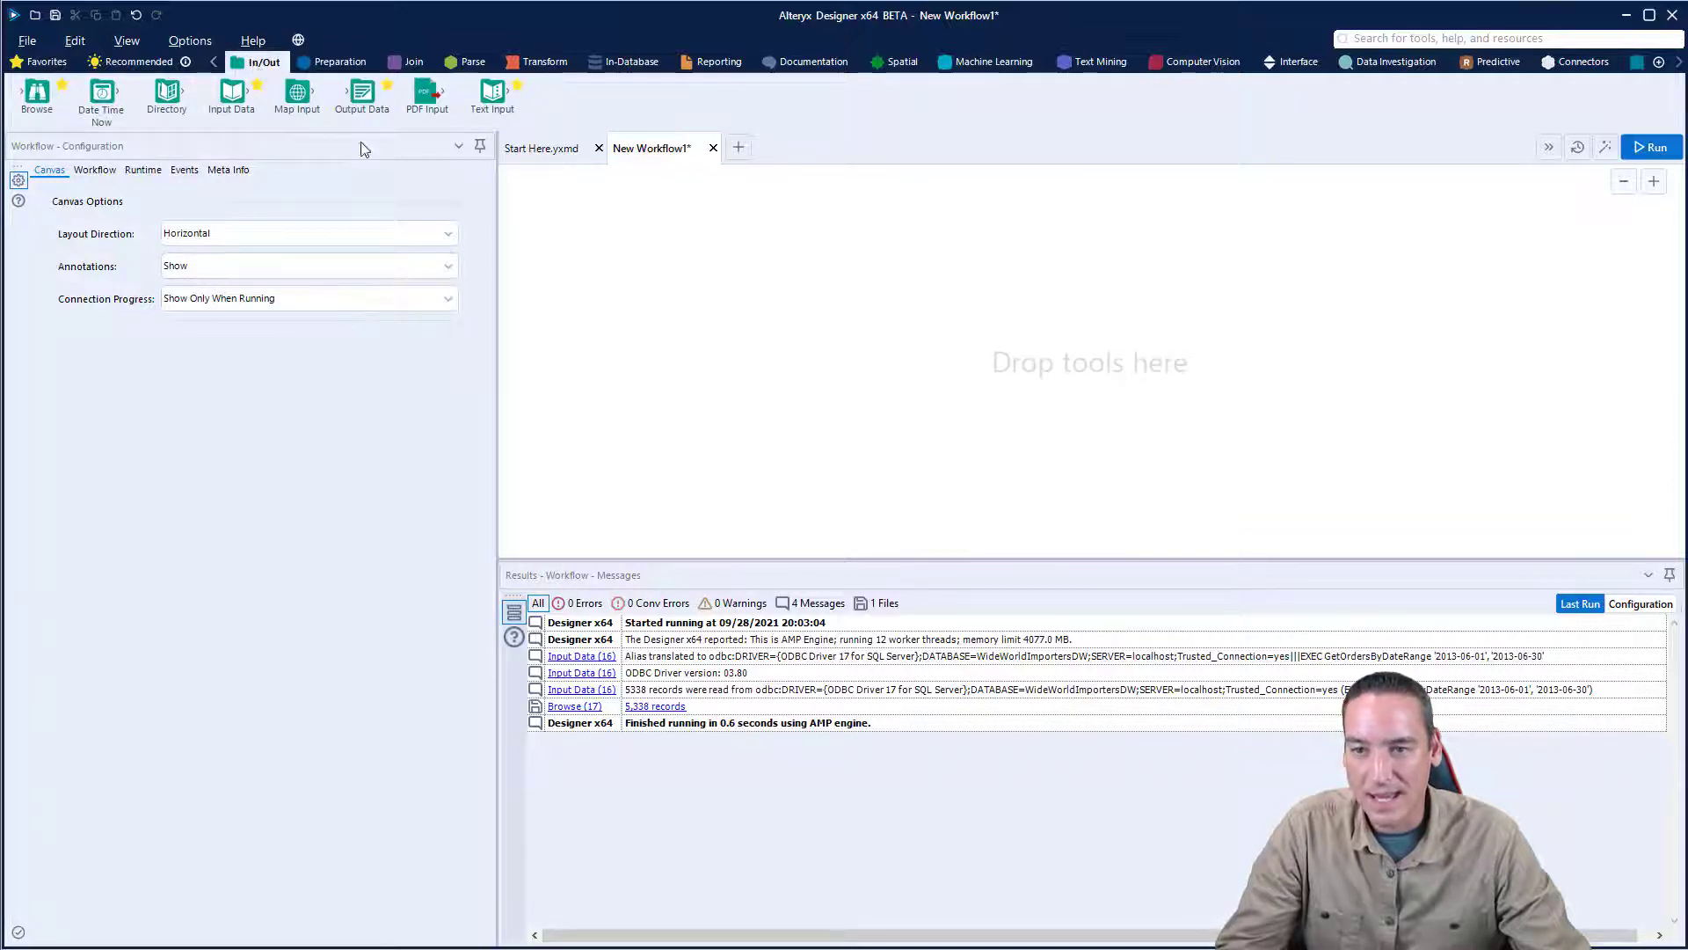
drag(231, 91, 594, 259)
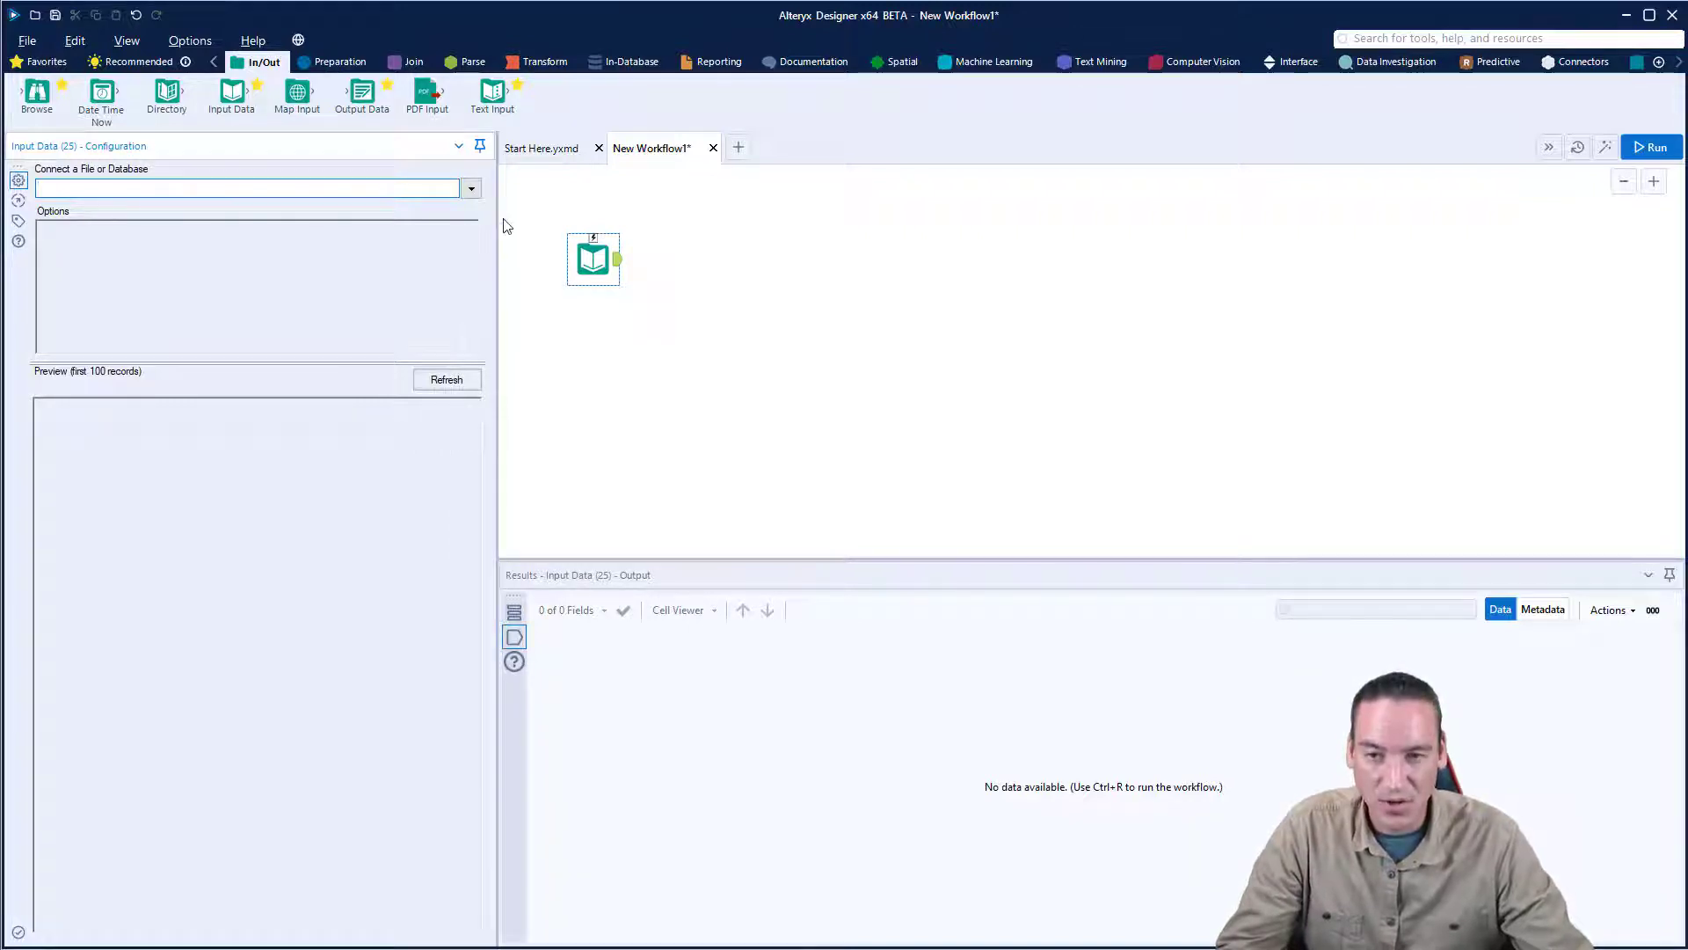
click(472, 190)
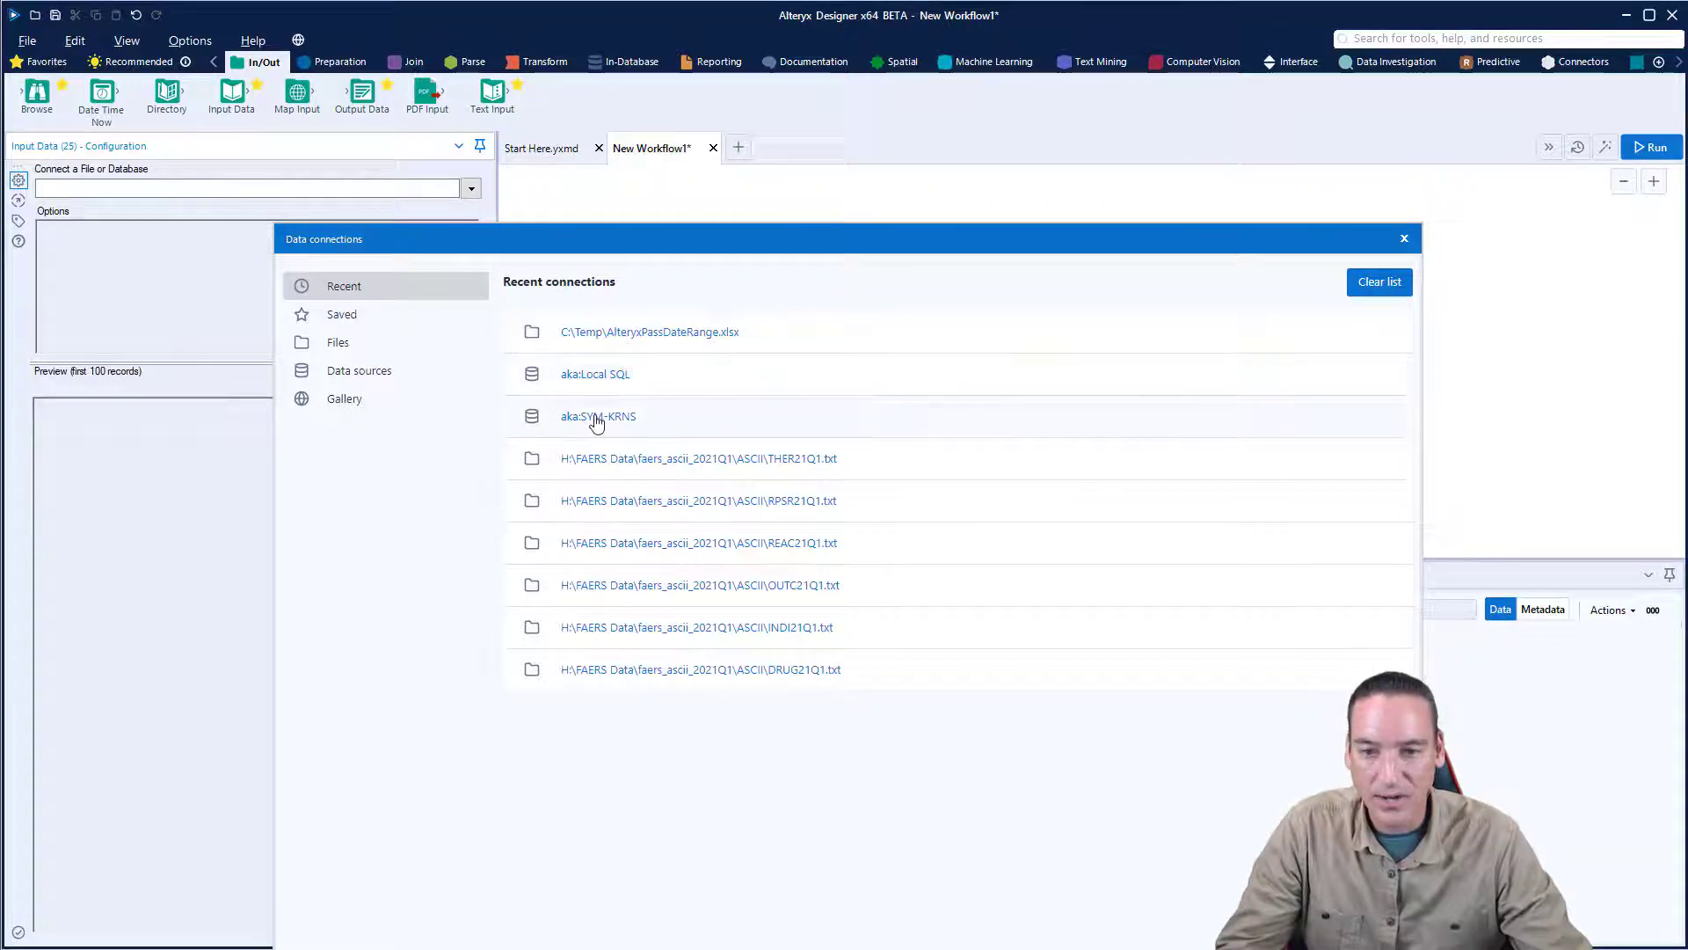
drag(730, 239, 712, 120)
click(362, 255)
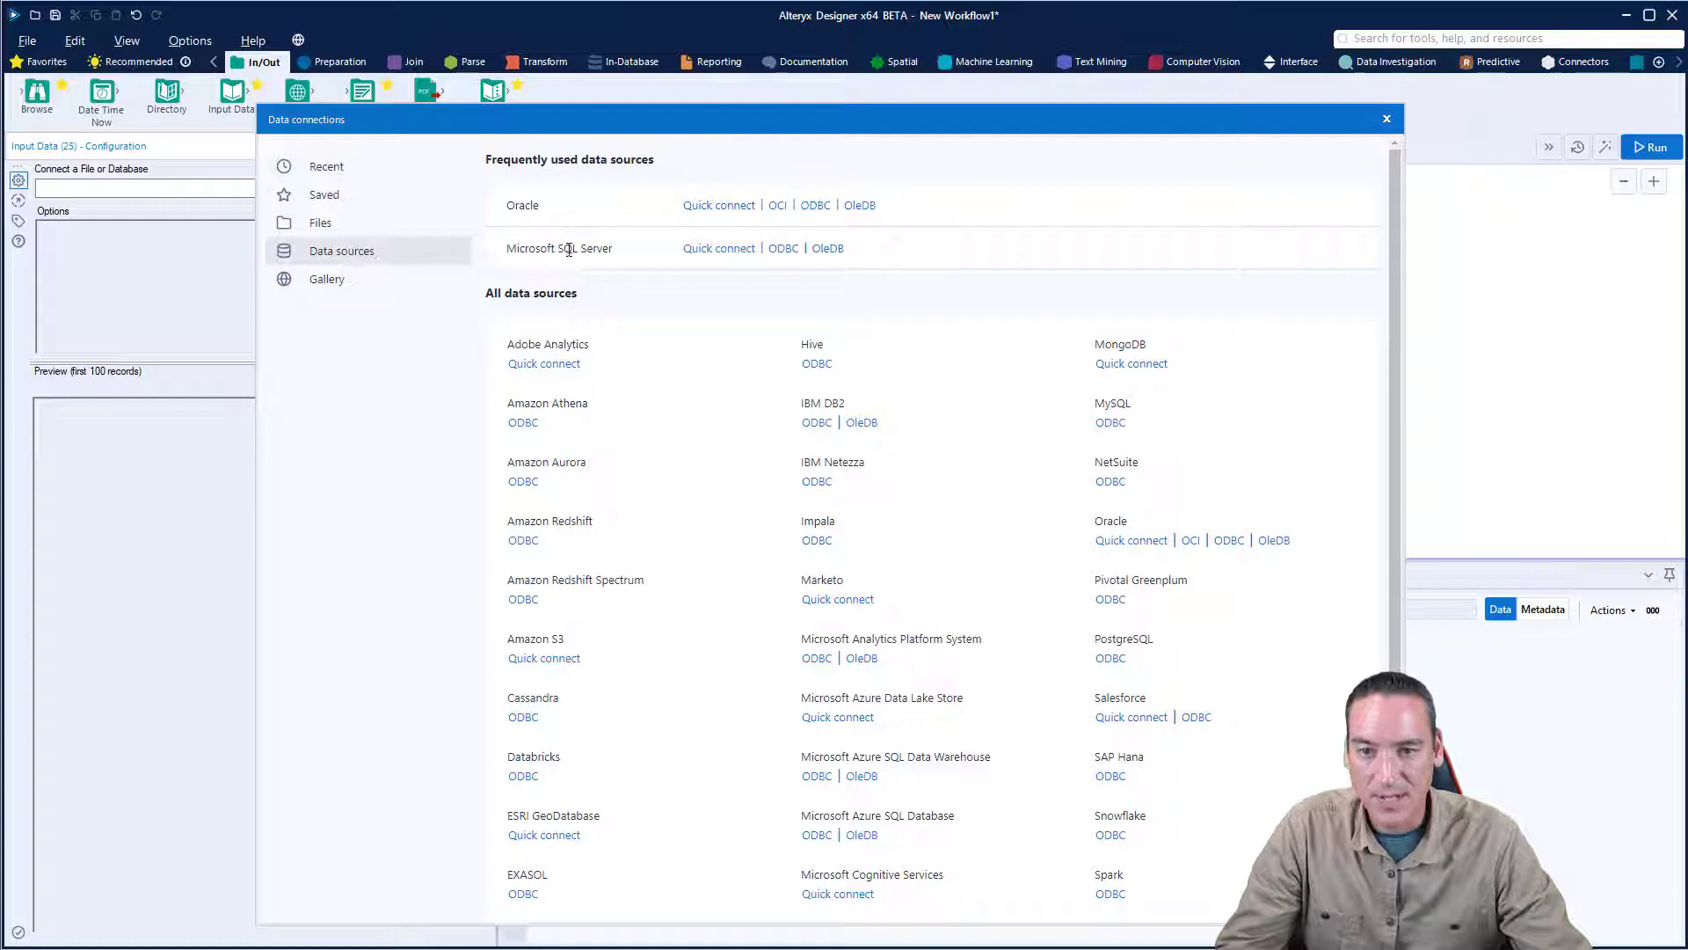
click(711, 251)
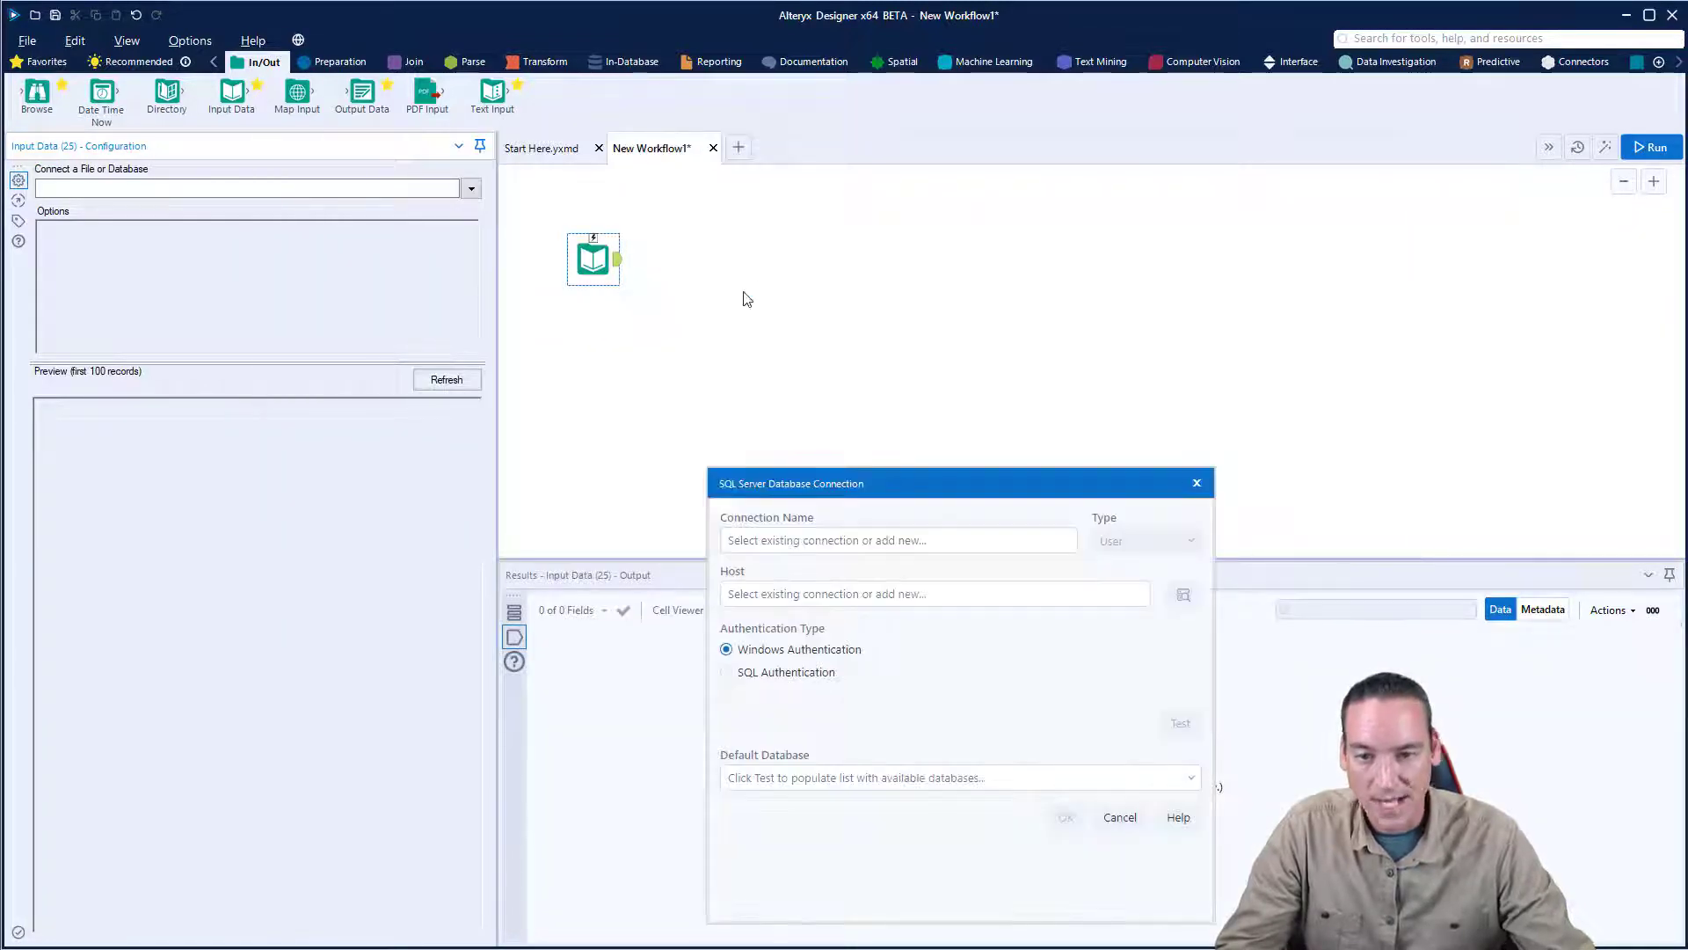
- Choose the existing Local SQL connection for the SQL Server database connection
drag(965, 482, 809, 379)
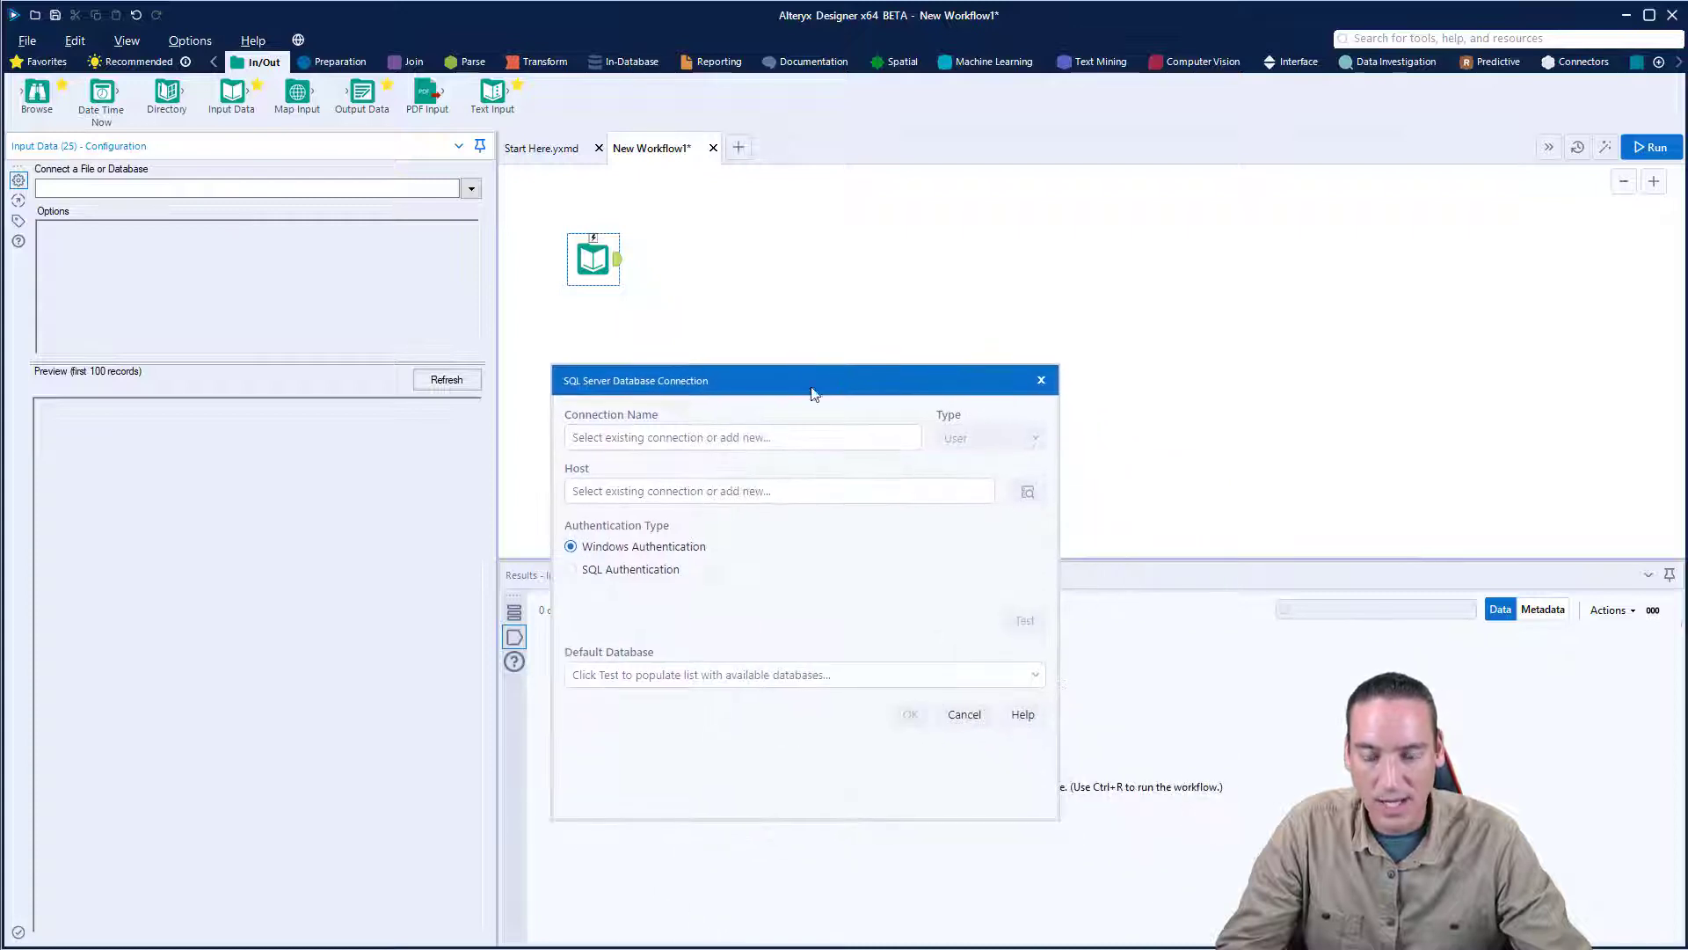
click(796, 437)
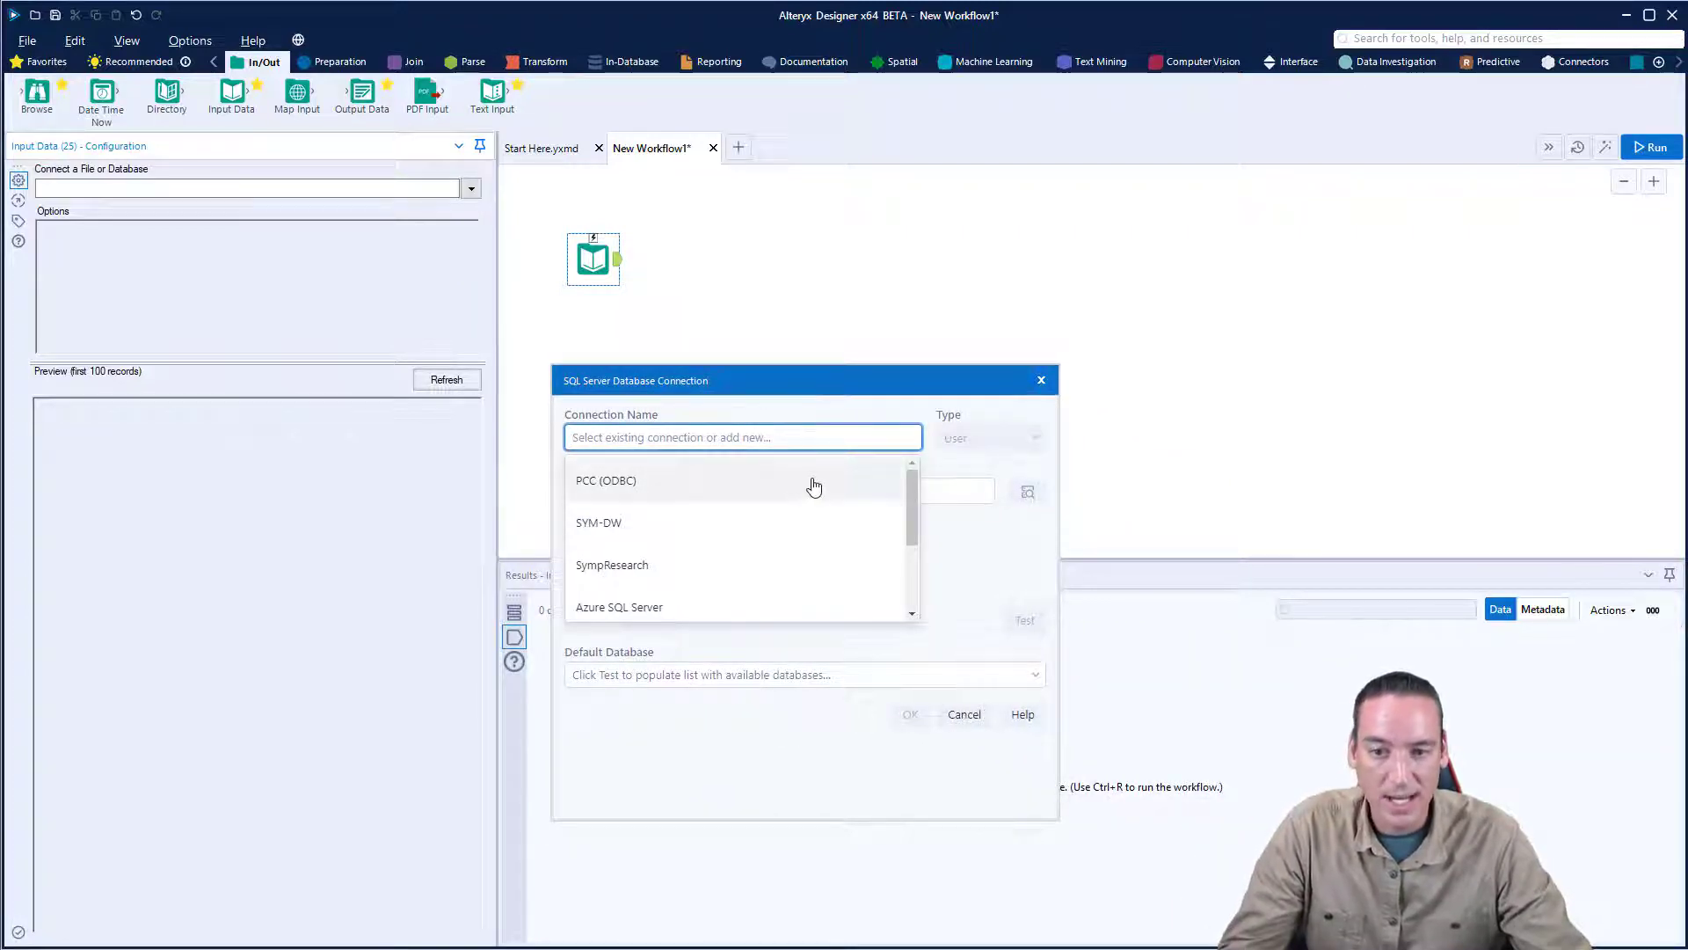
scroll(840, 496, down, 1)
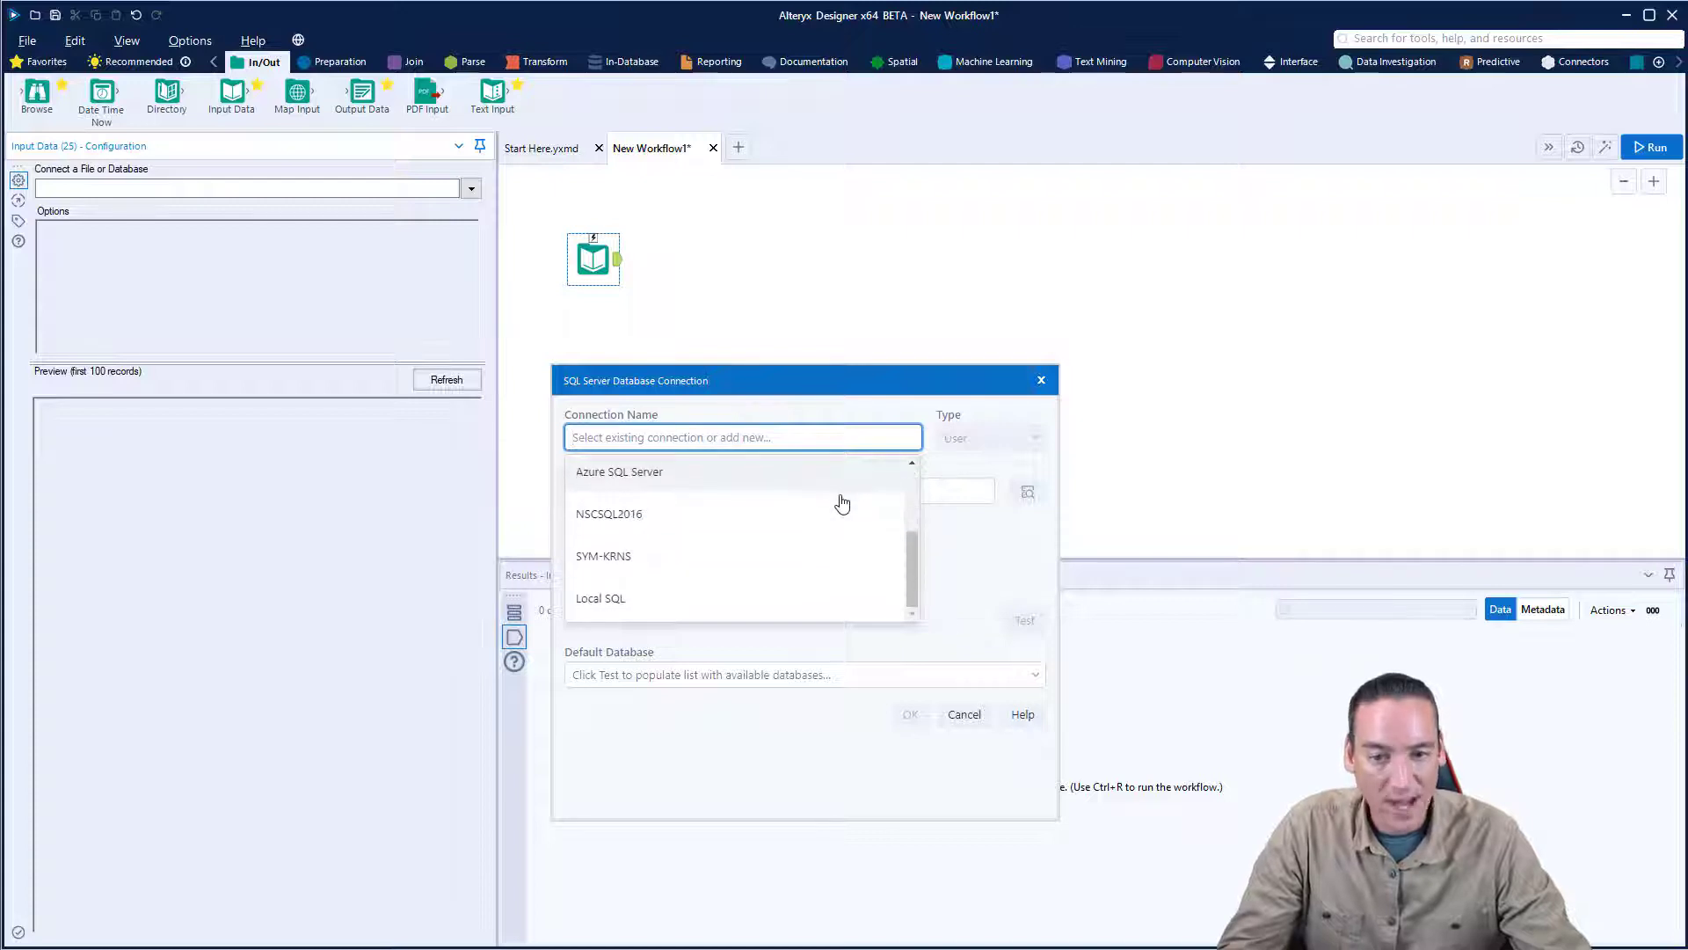
click(631, 600)
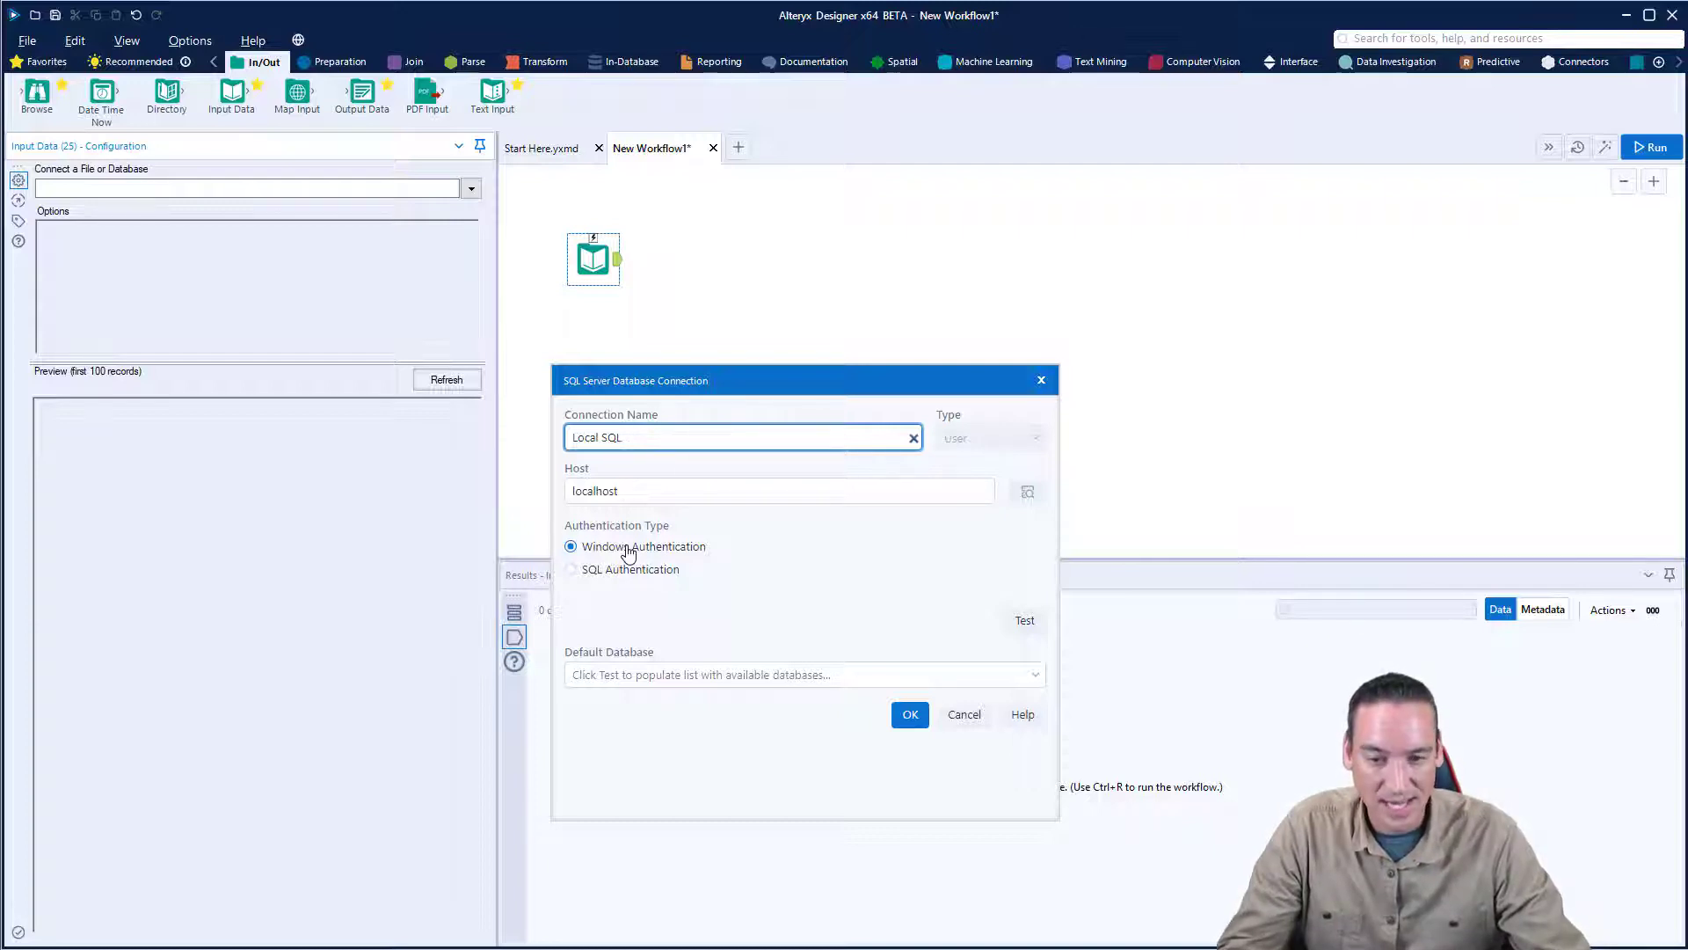
- Set the authentication type to Windows Authentication and test the connection to localhost
click(612, 576)
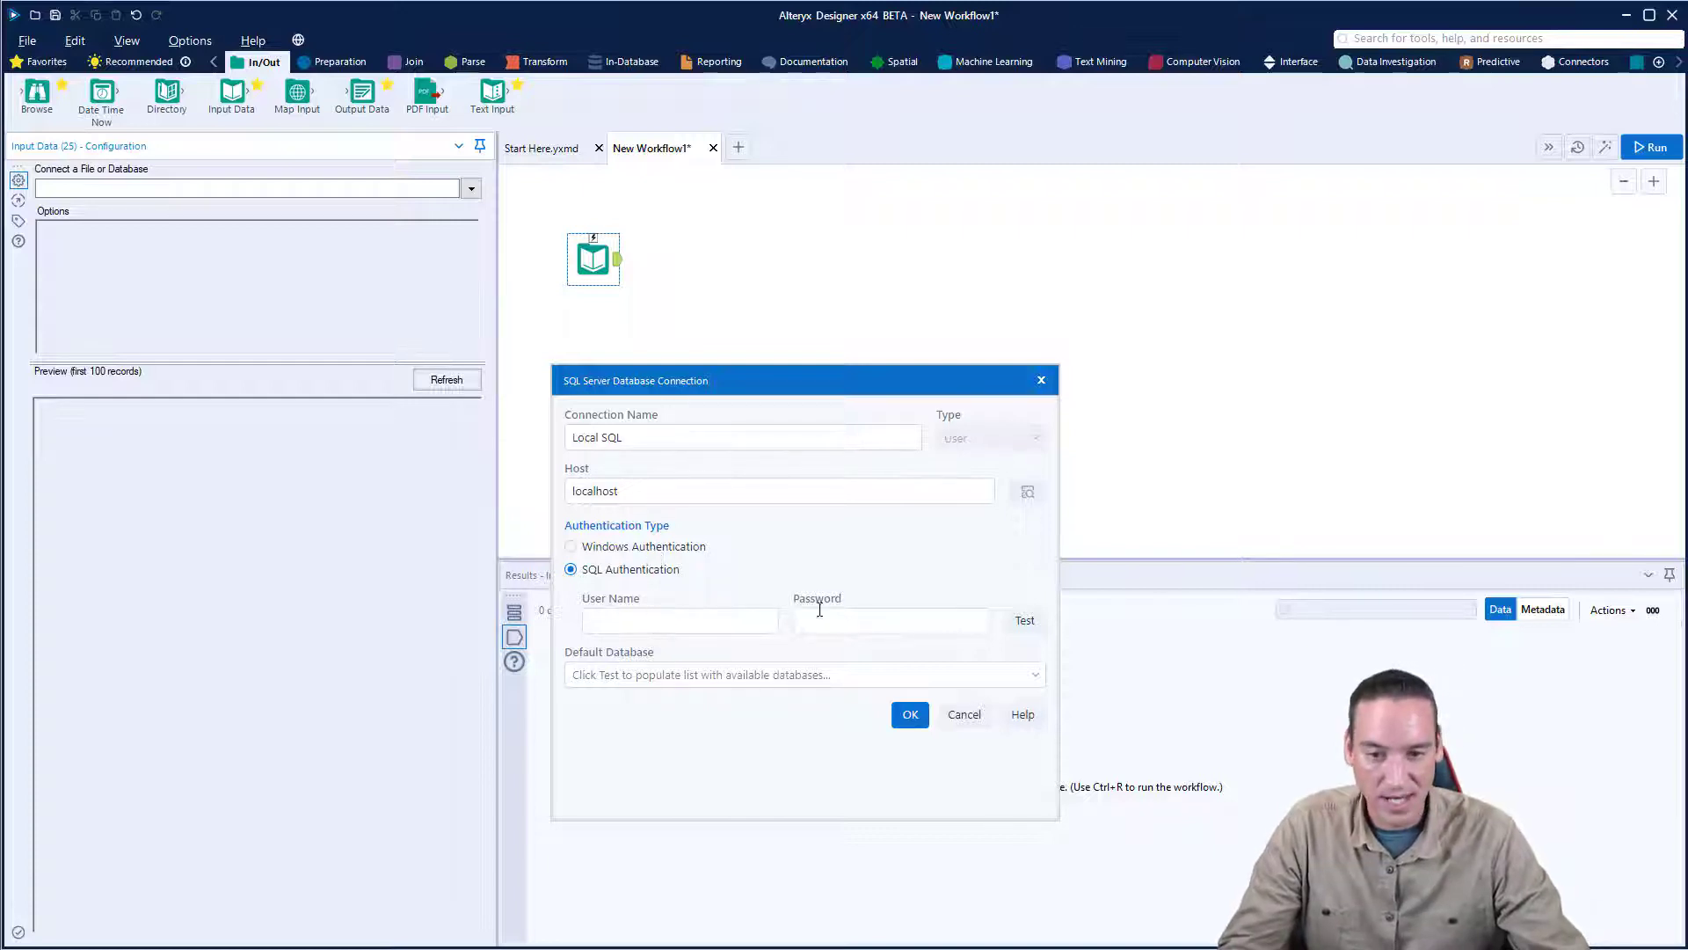
click(662, 547)
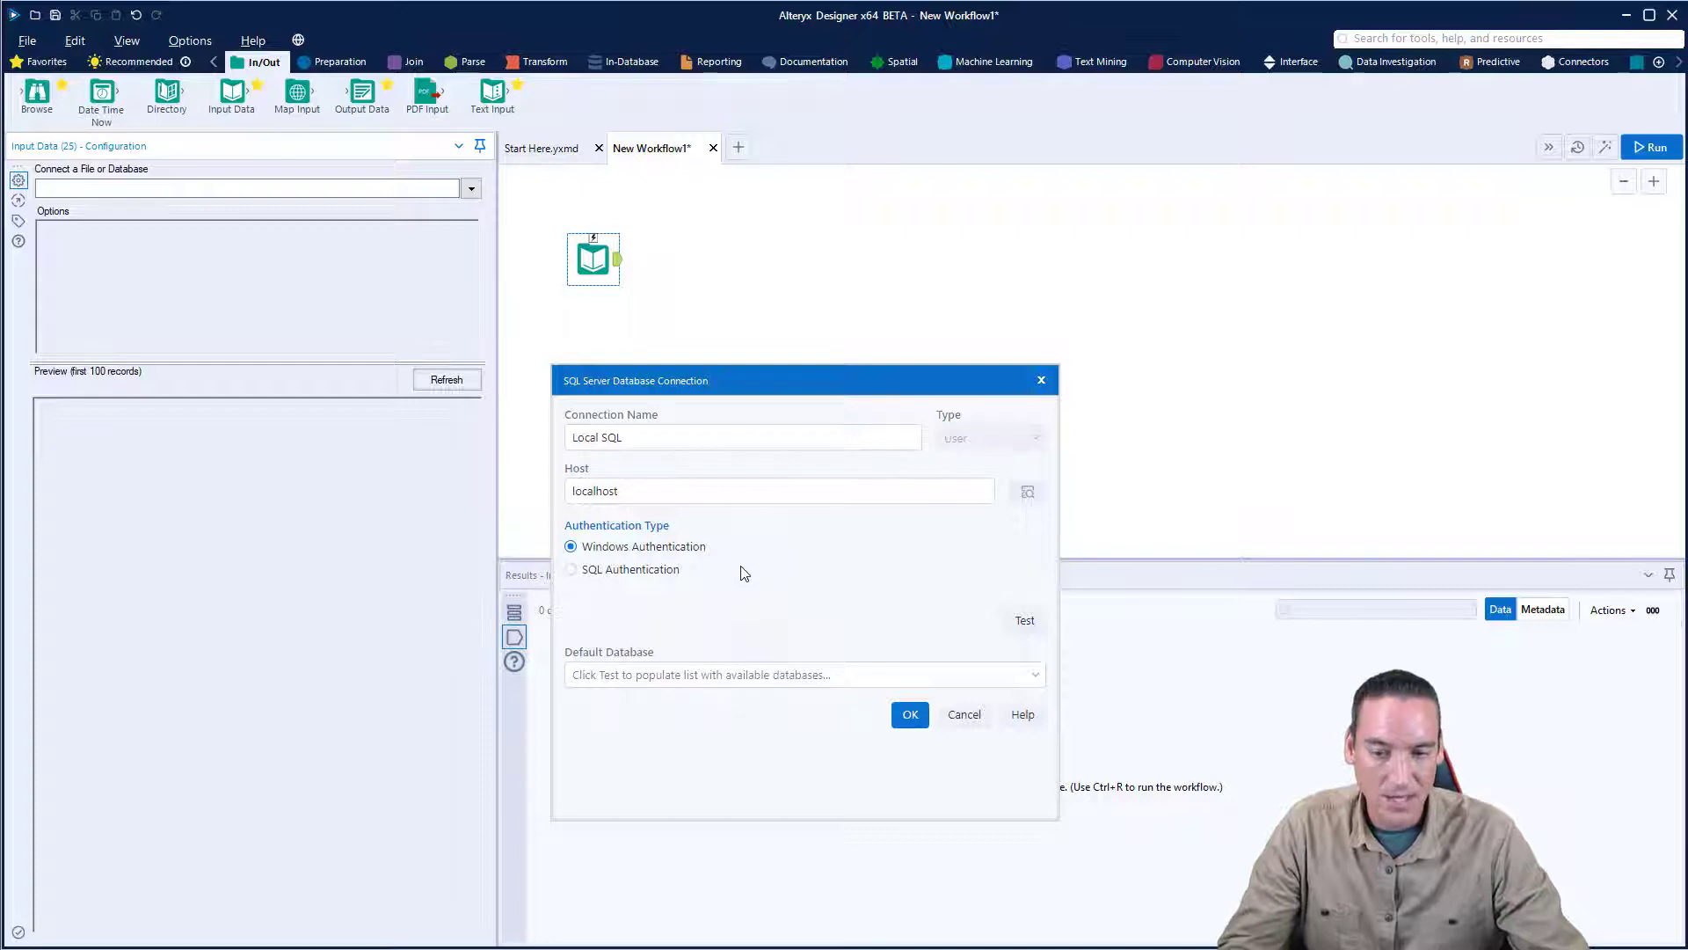
click(1021, 622)
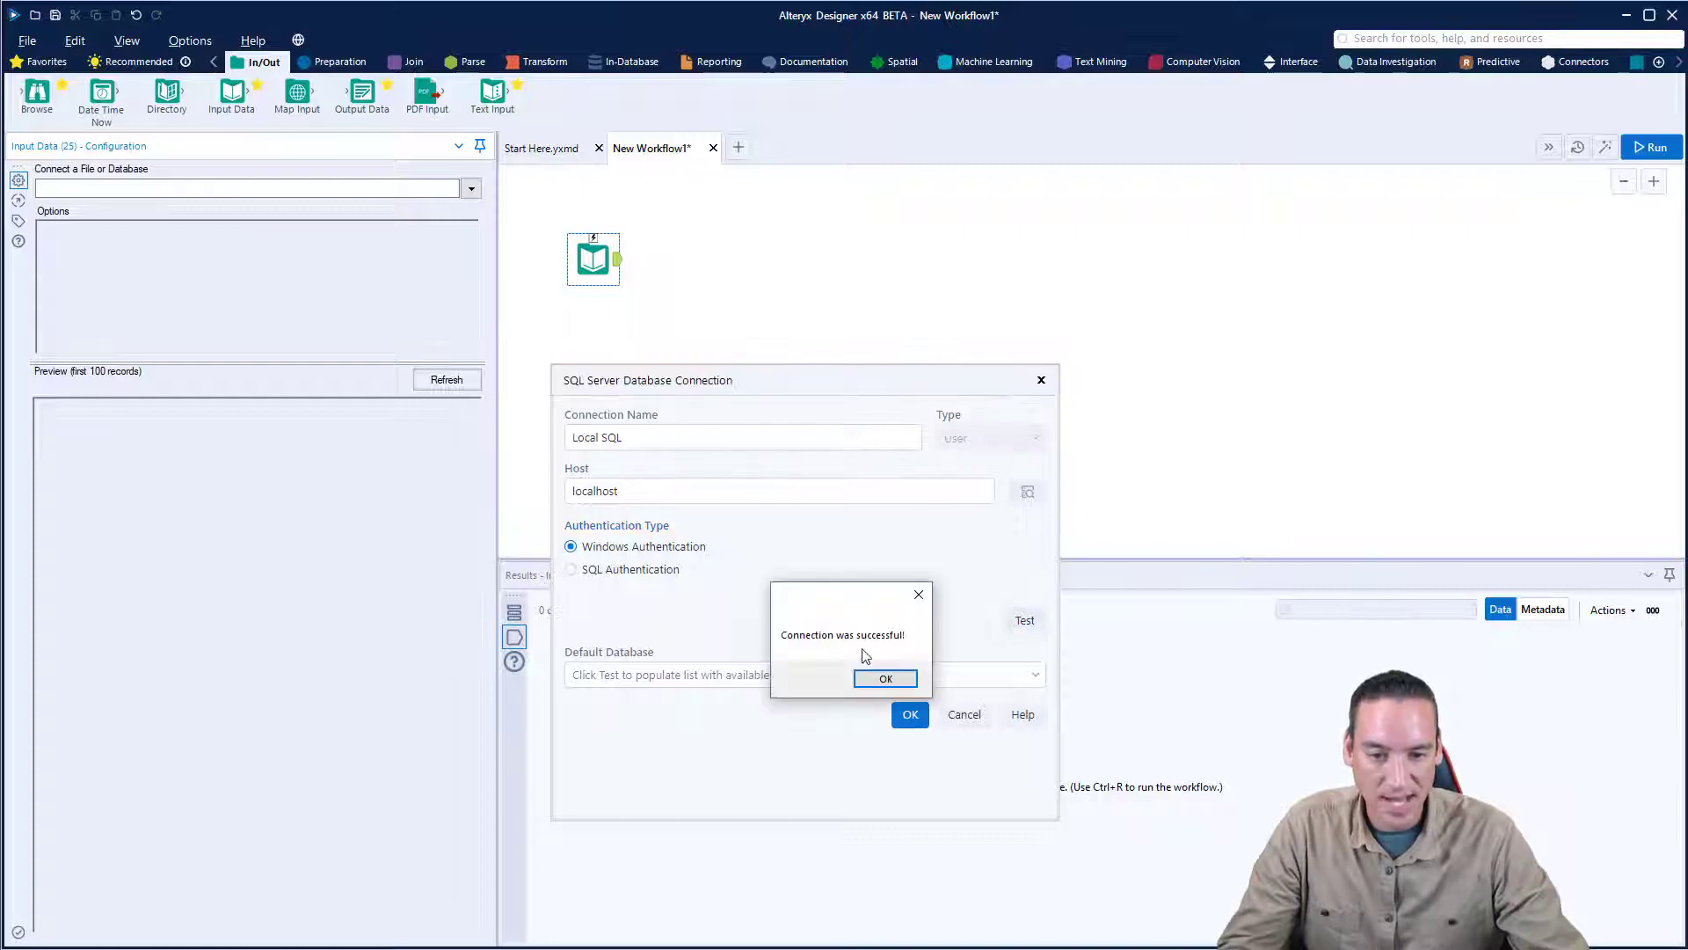
click(886, 678)
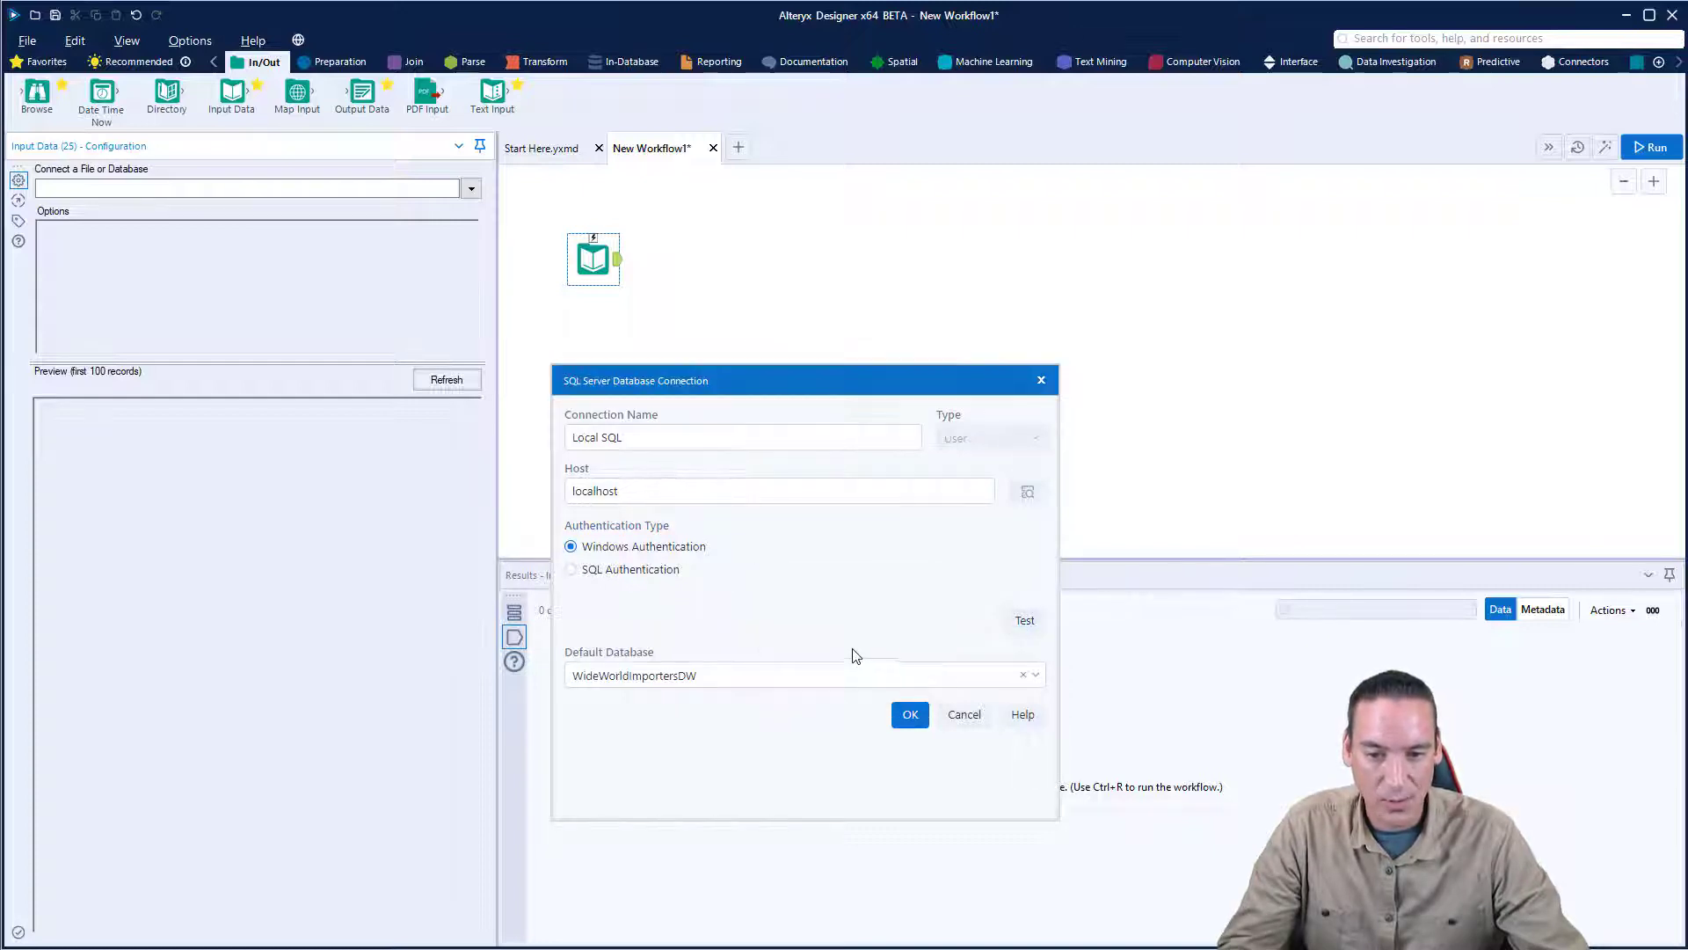
- Set the connection's default database to WideWorldImportersDW
click(1039, 681)
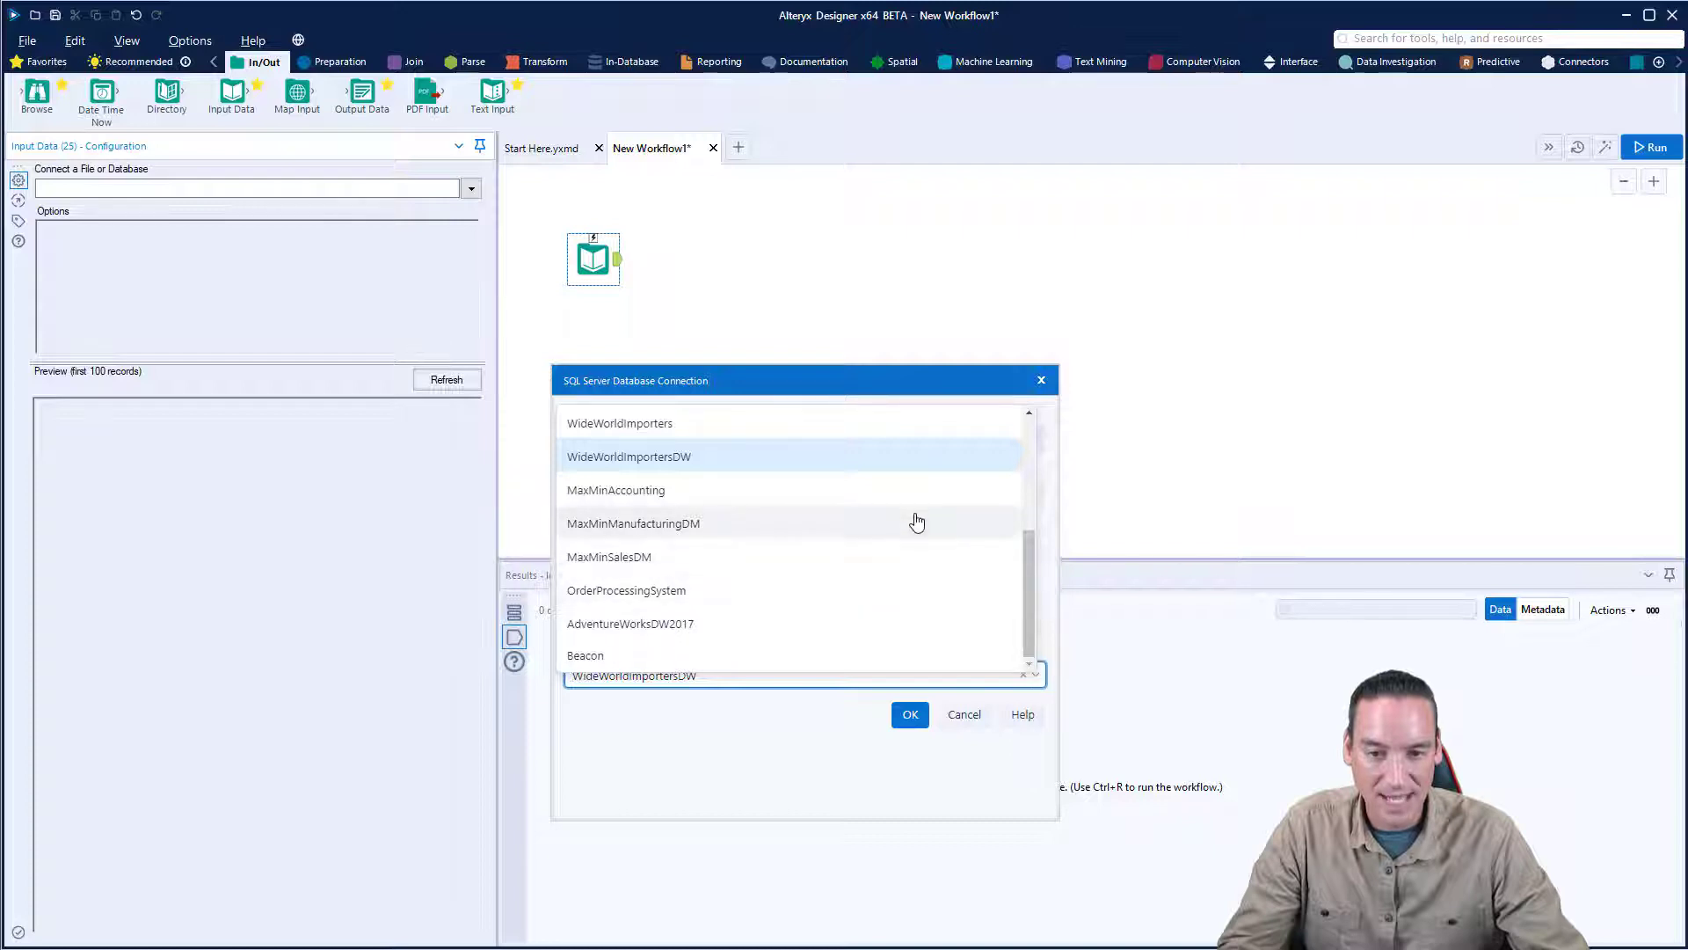
scroll(923, 562, up, 5)
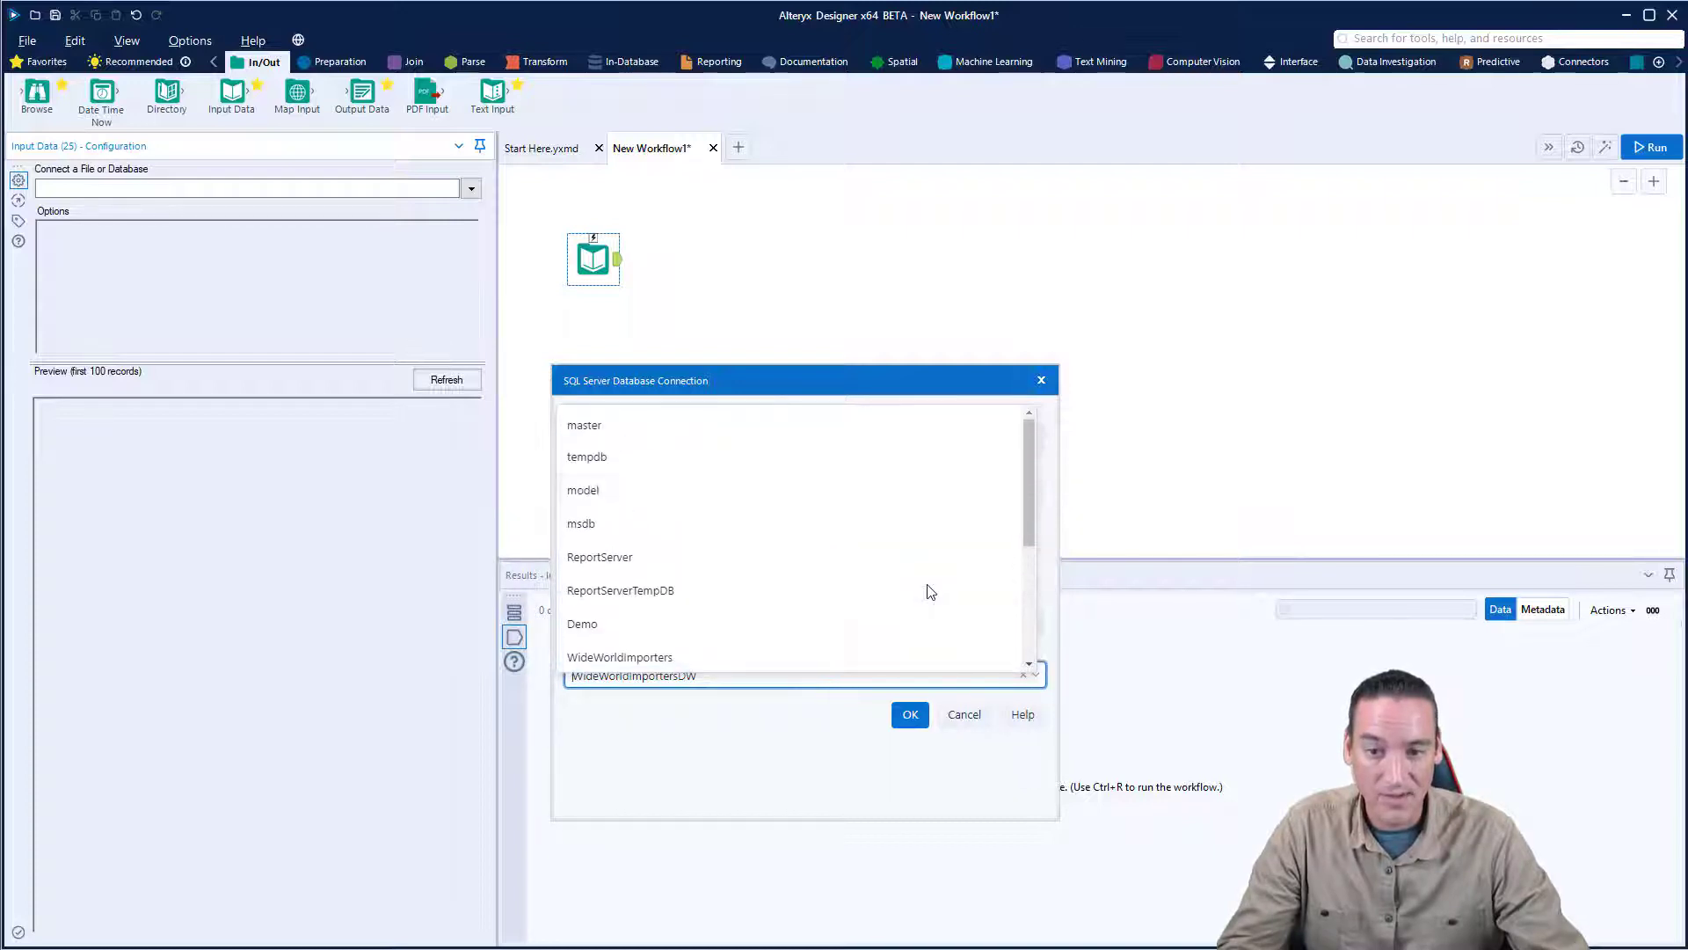
scroll(774, 484, down, 3)
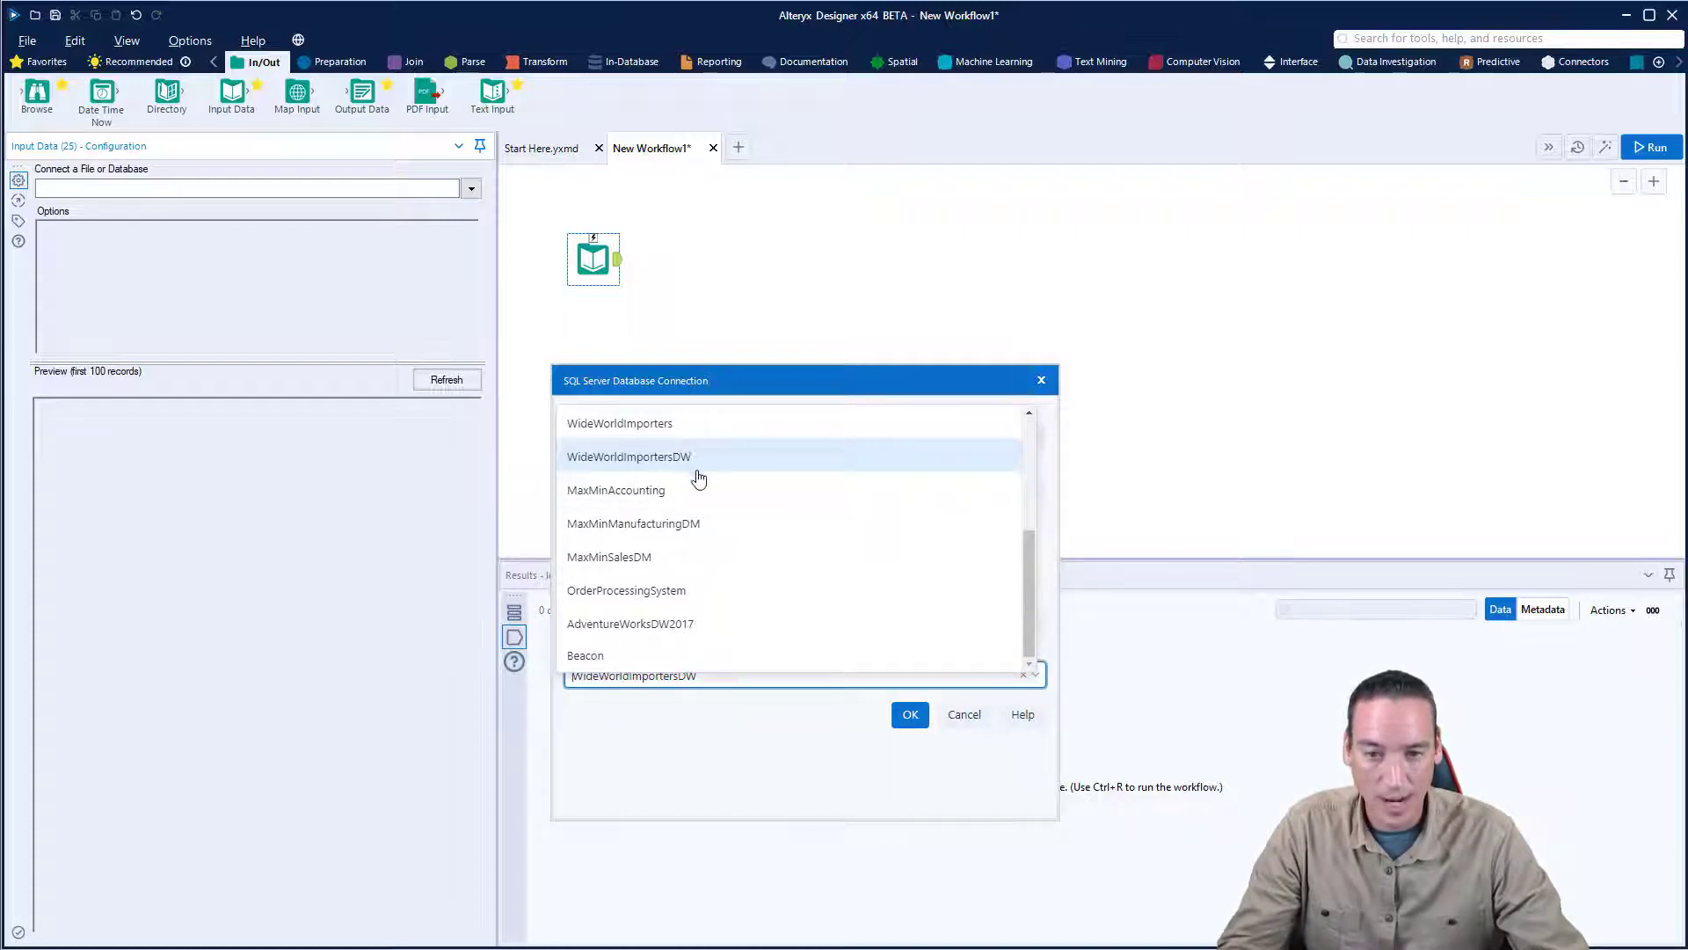
click(702, 457)
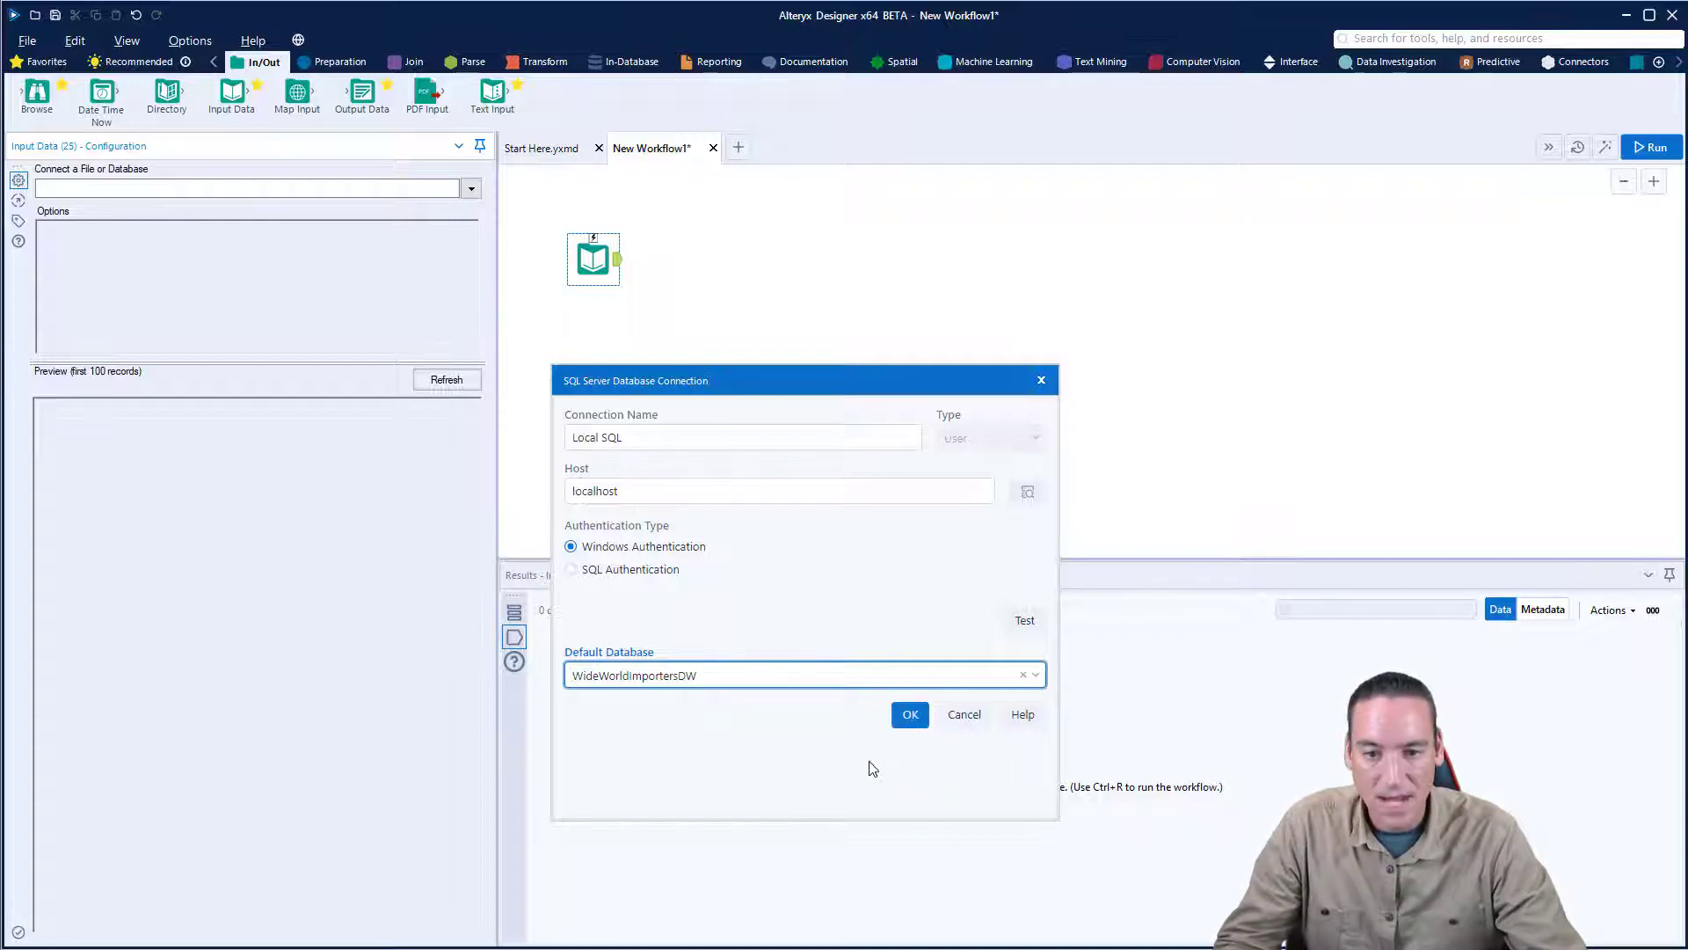
- Accept the database connection and select the GetOrdersByDateRange stored procedure as the query source
click(910, 717)
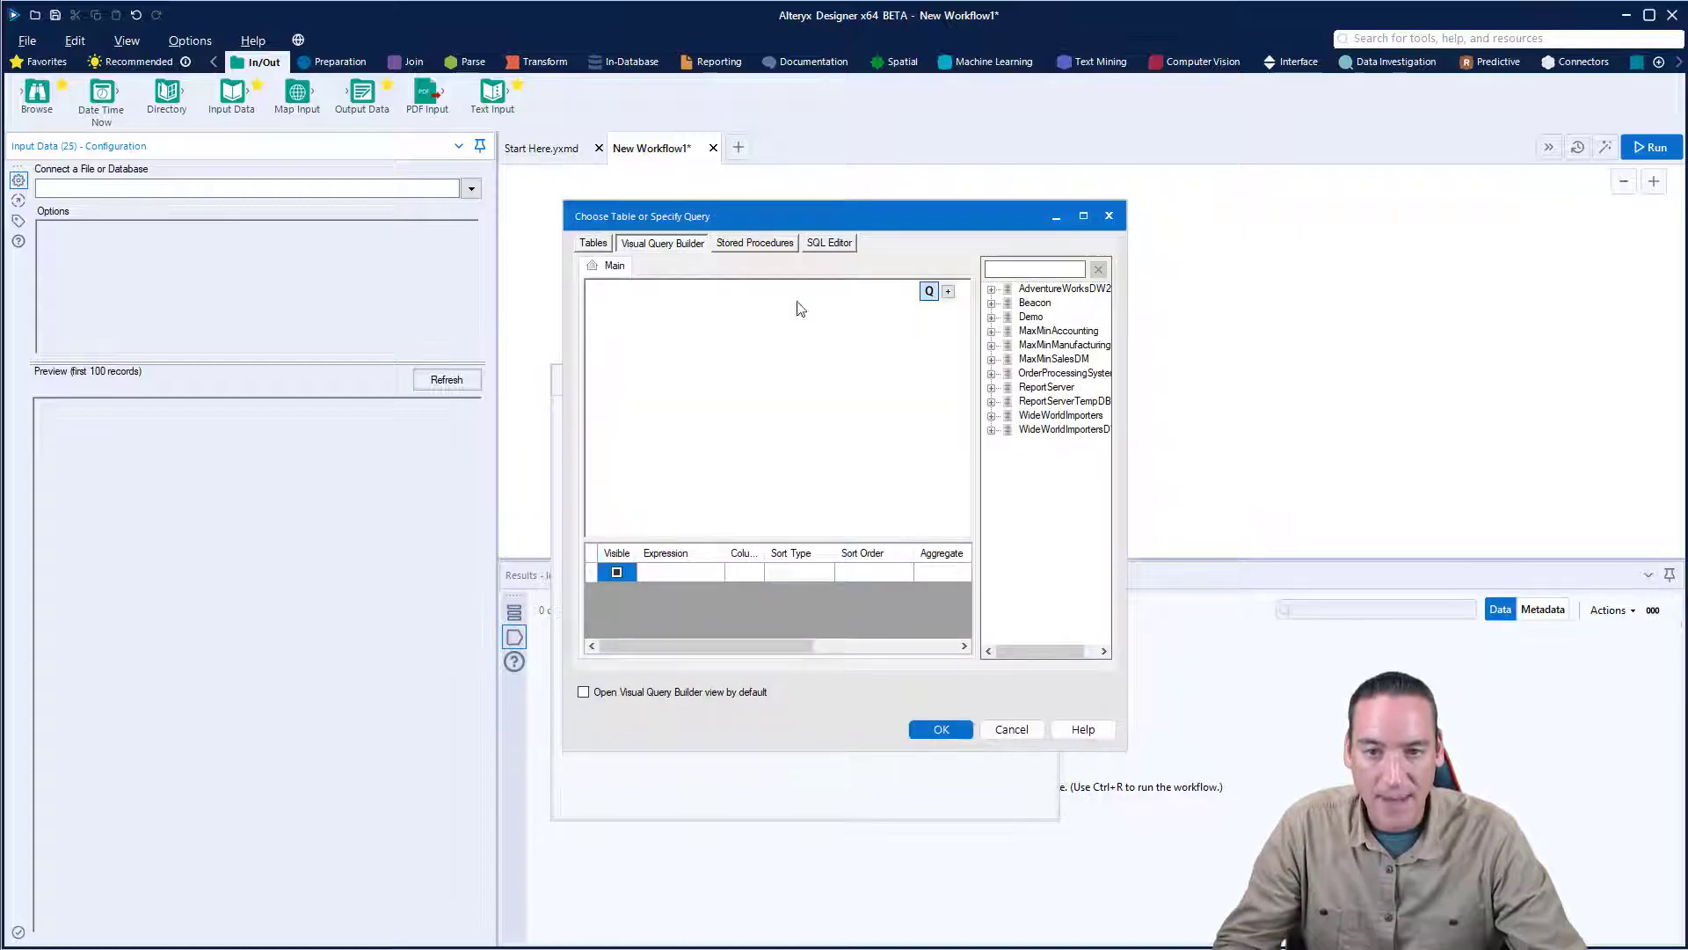
click(762, 246)
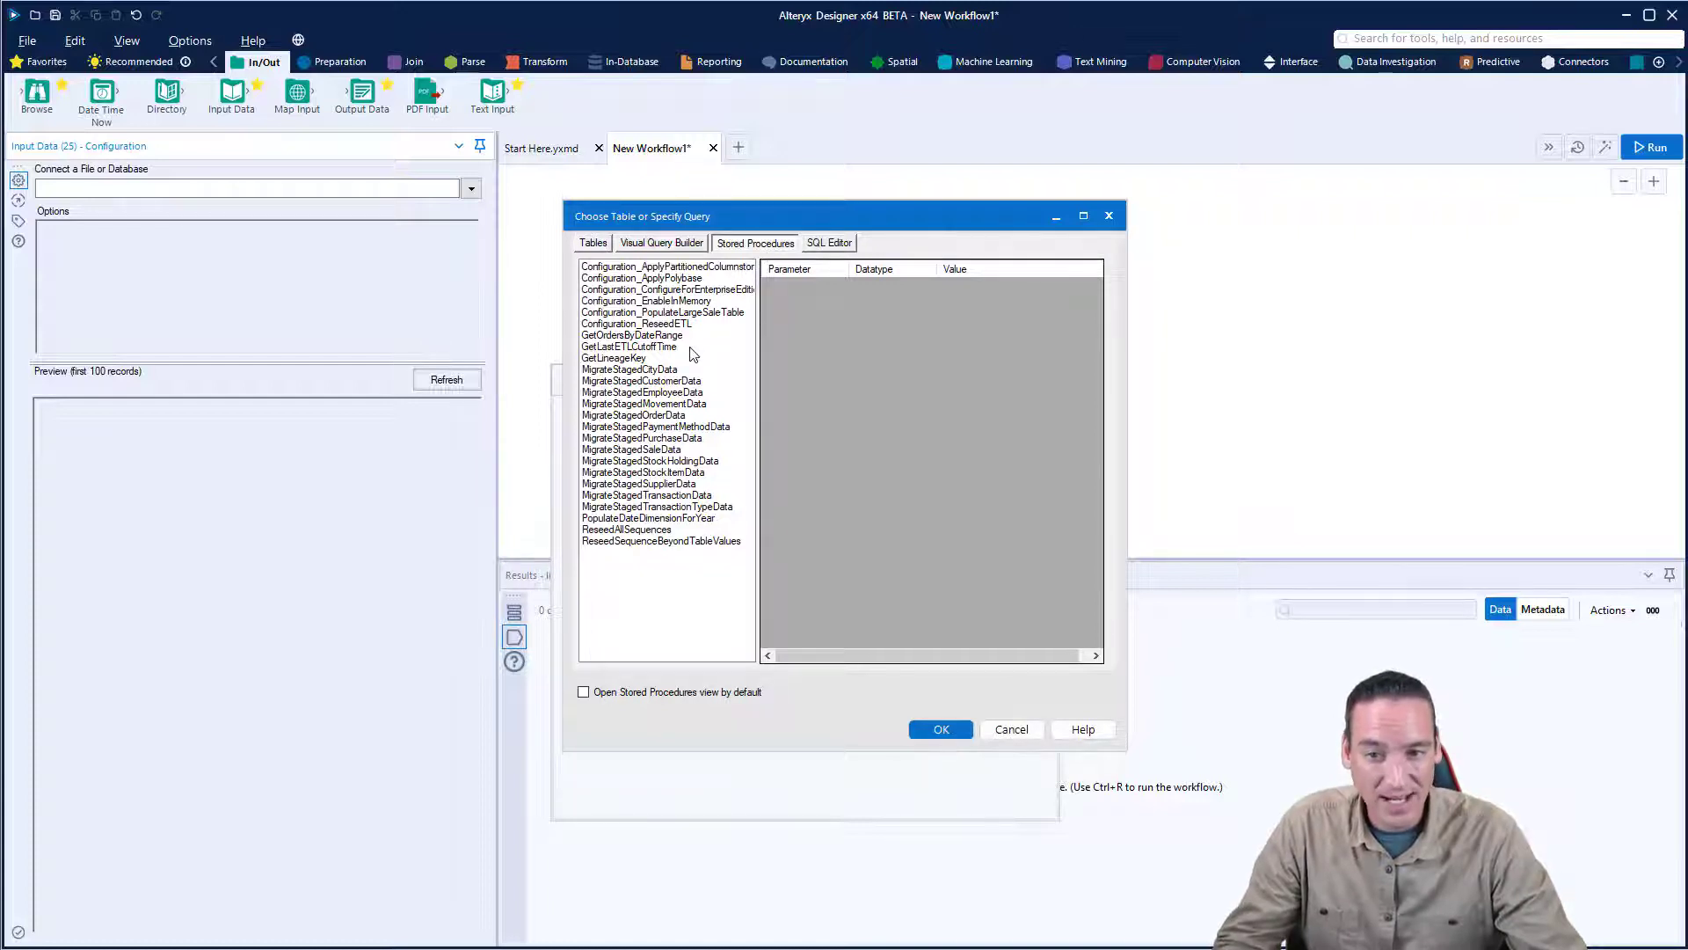
click(643, 337)
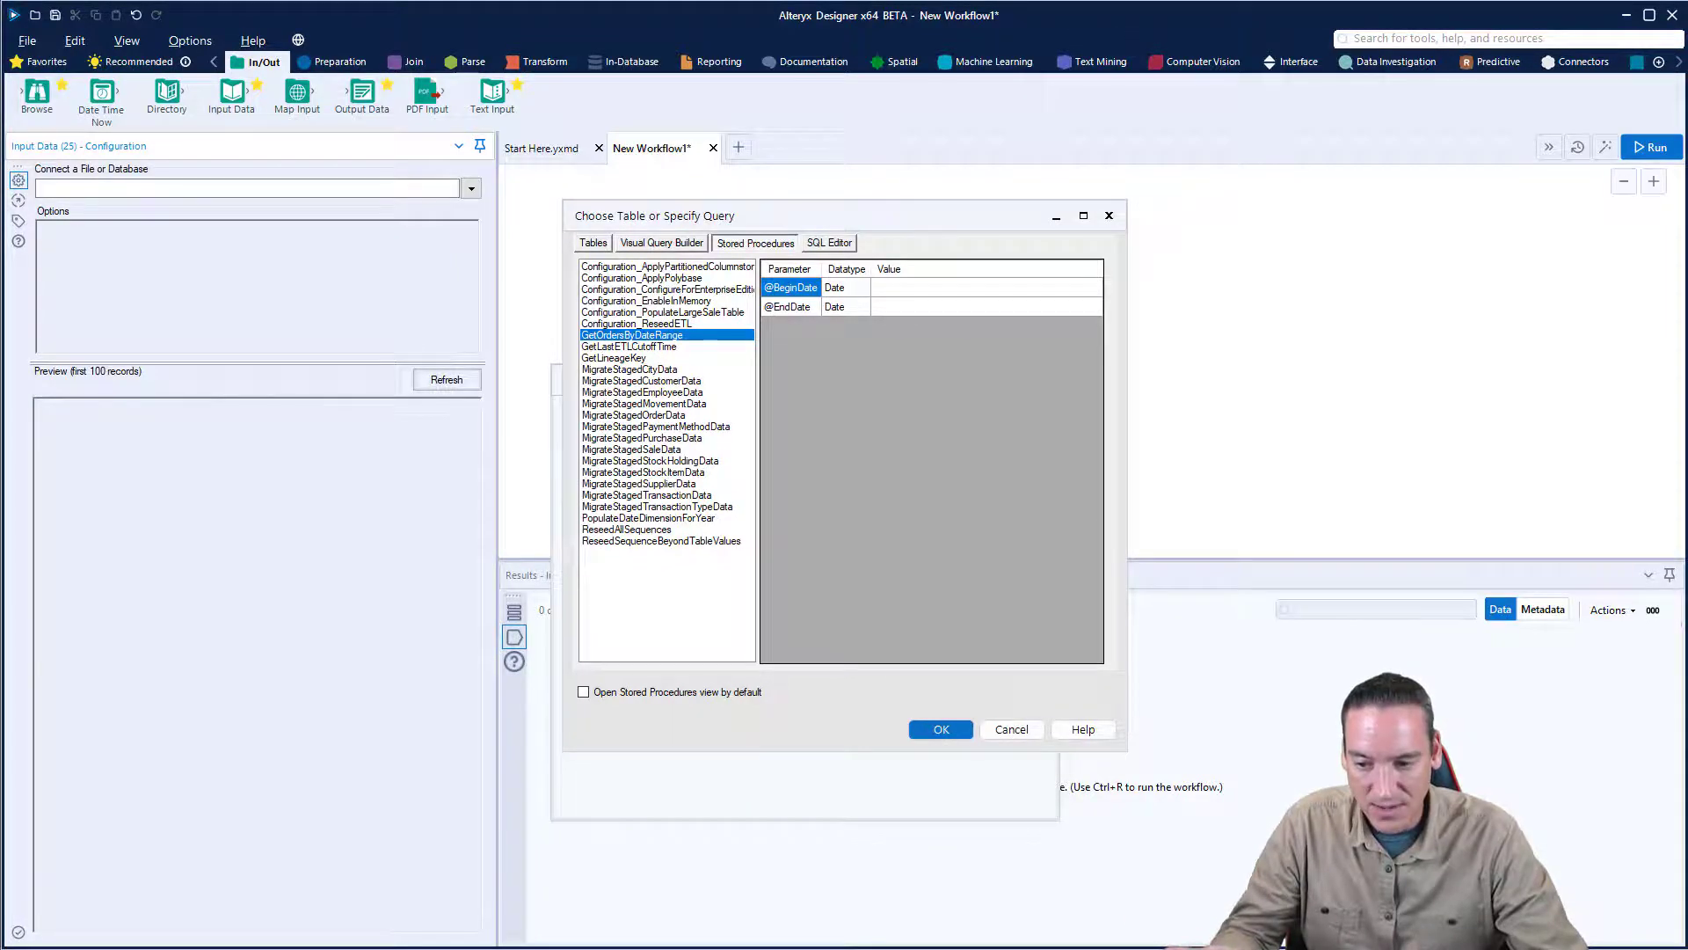
key(alt+Tab)
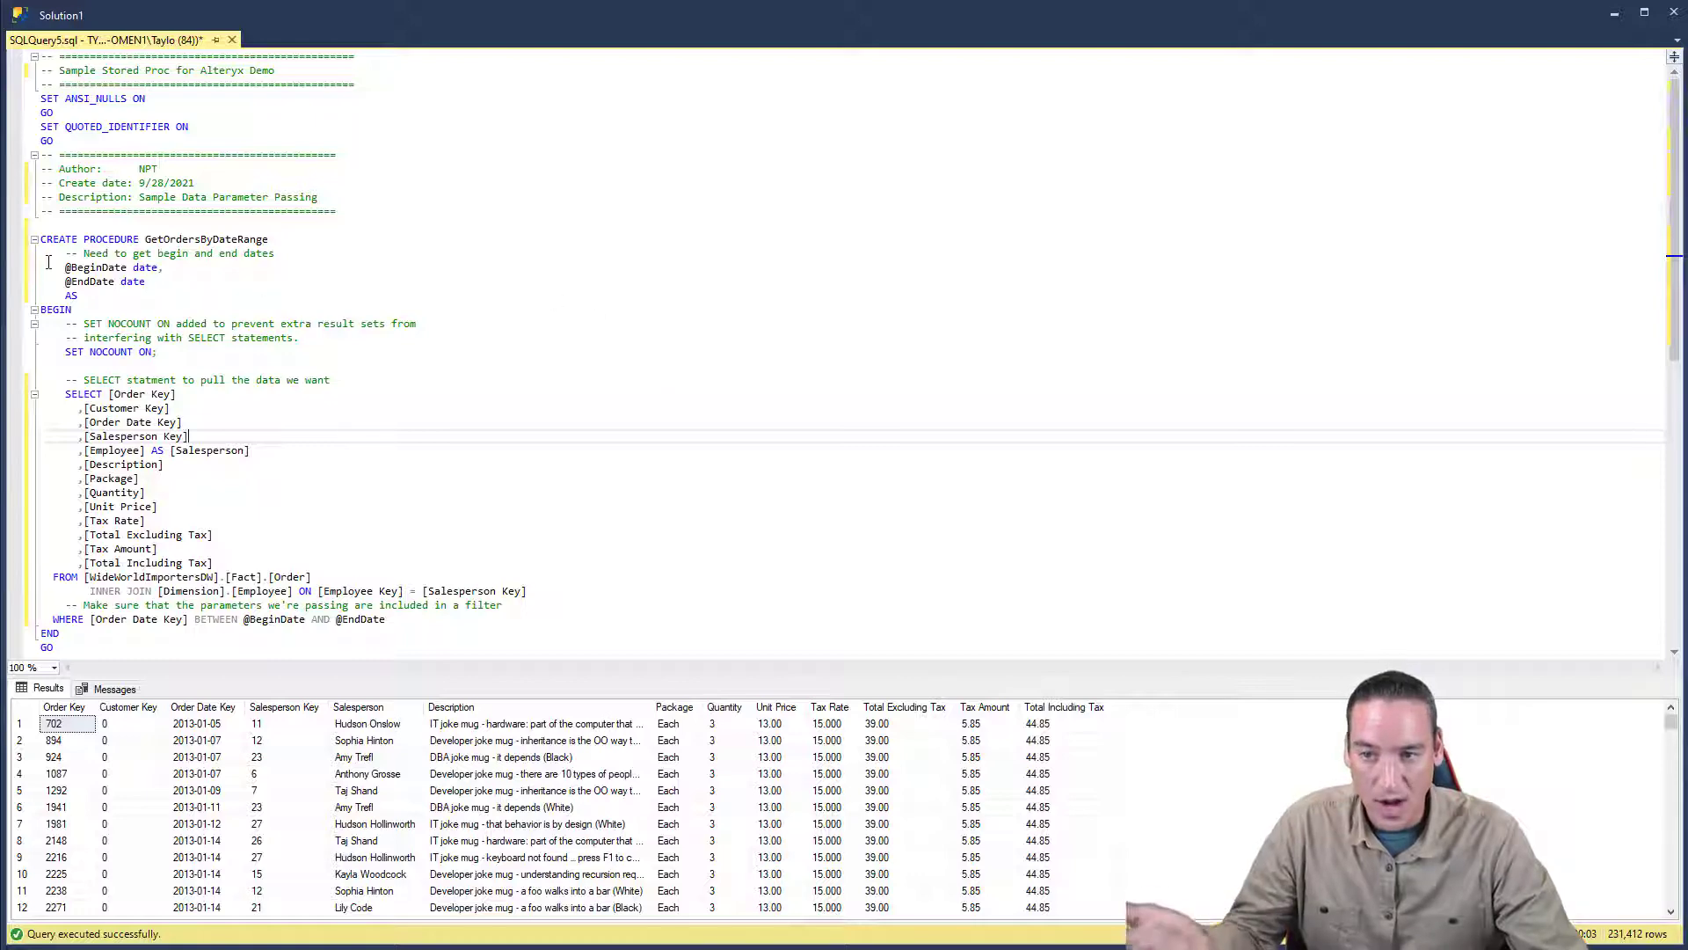
drag(42, 239, 239, 240)
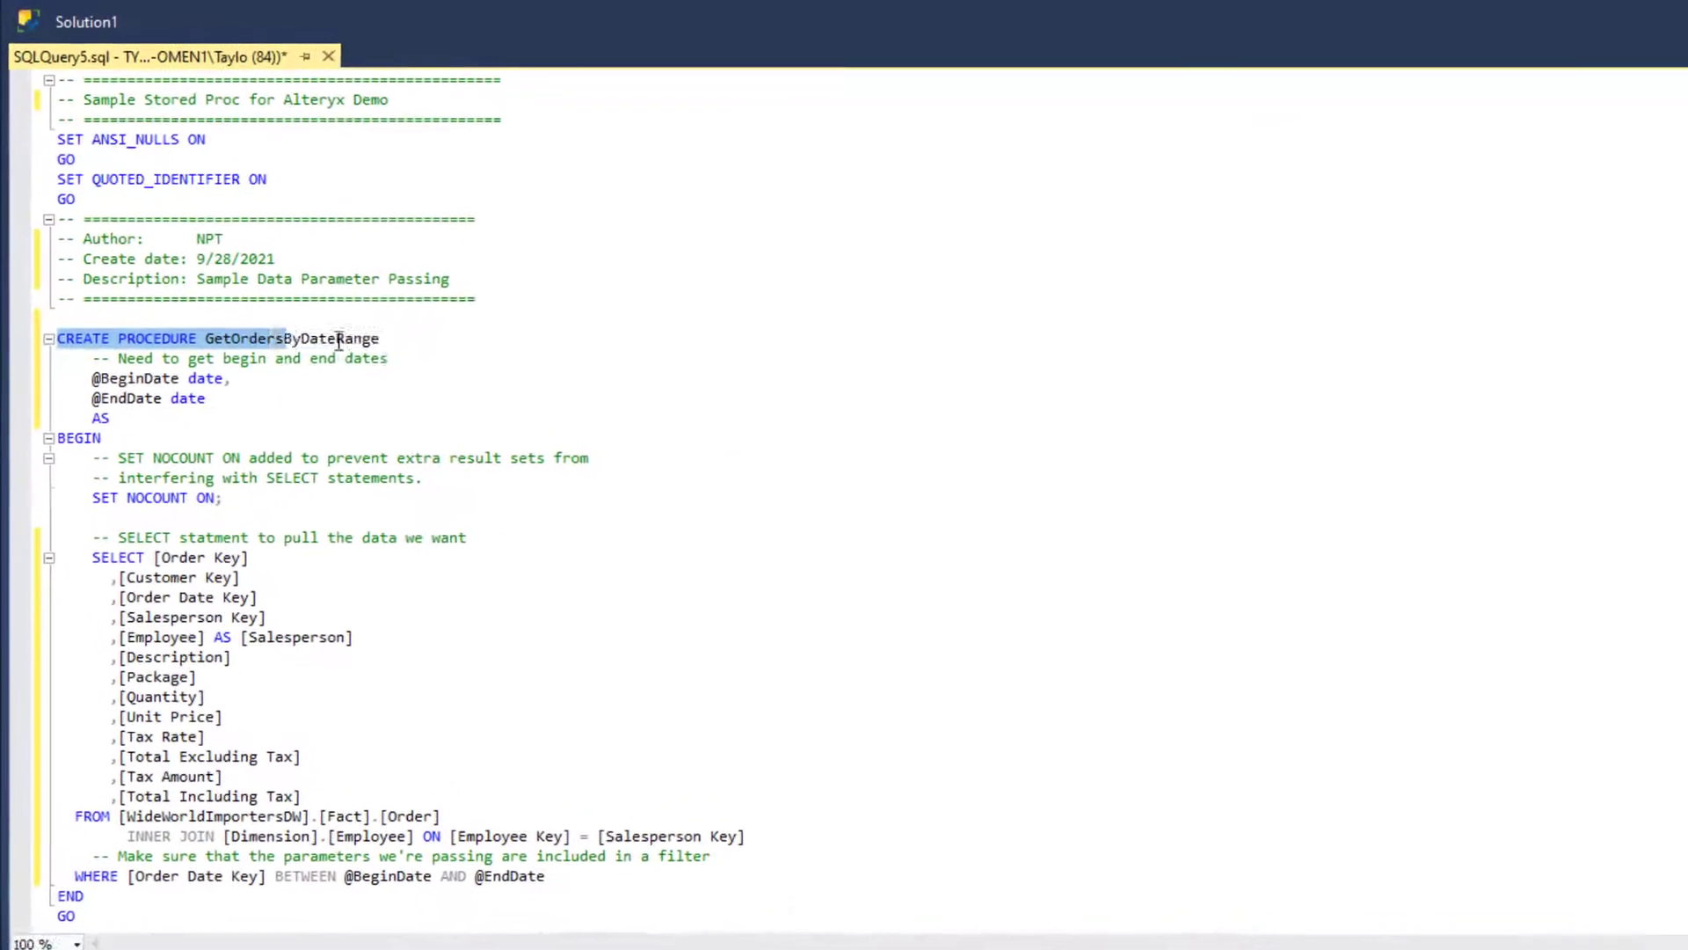
drag(338, 340, 431, 341)
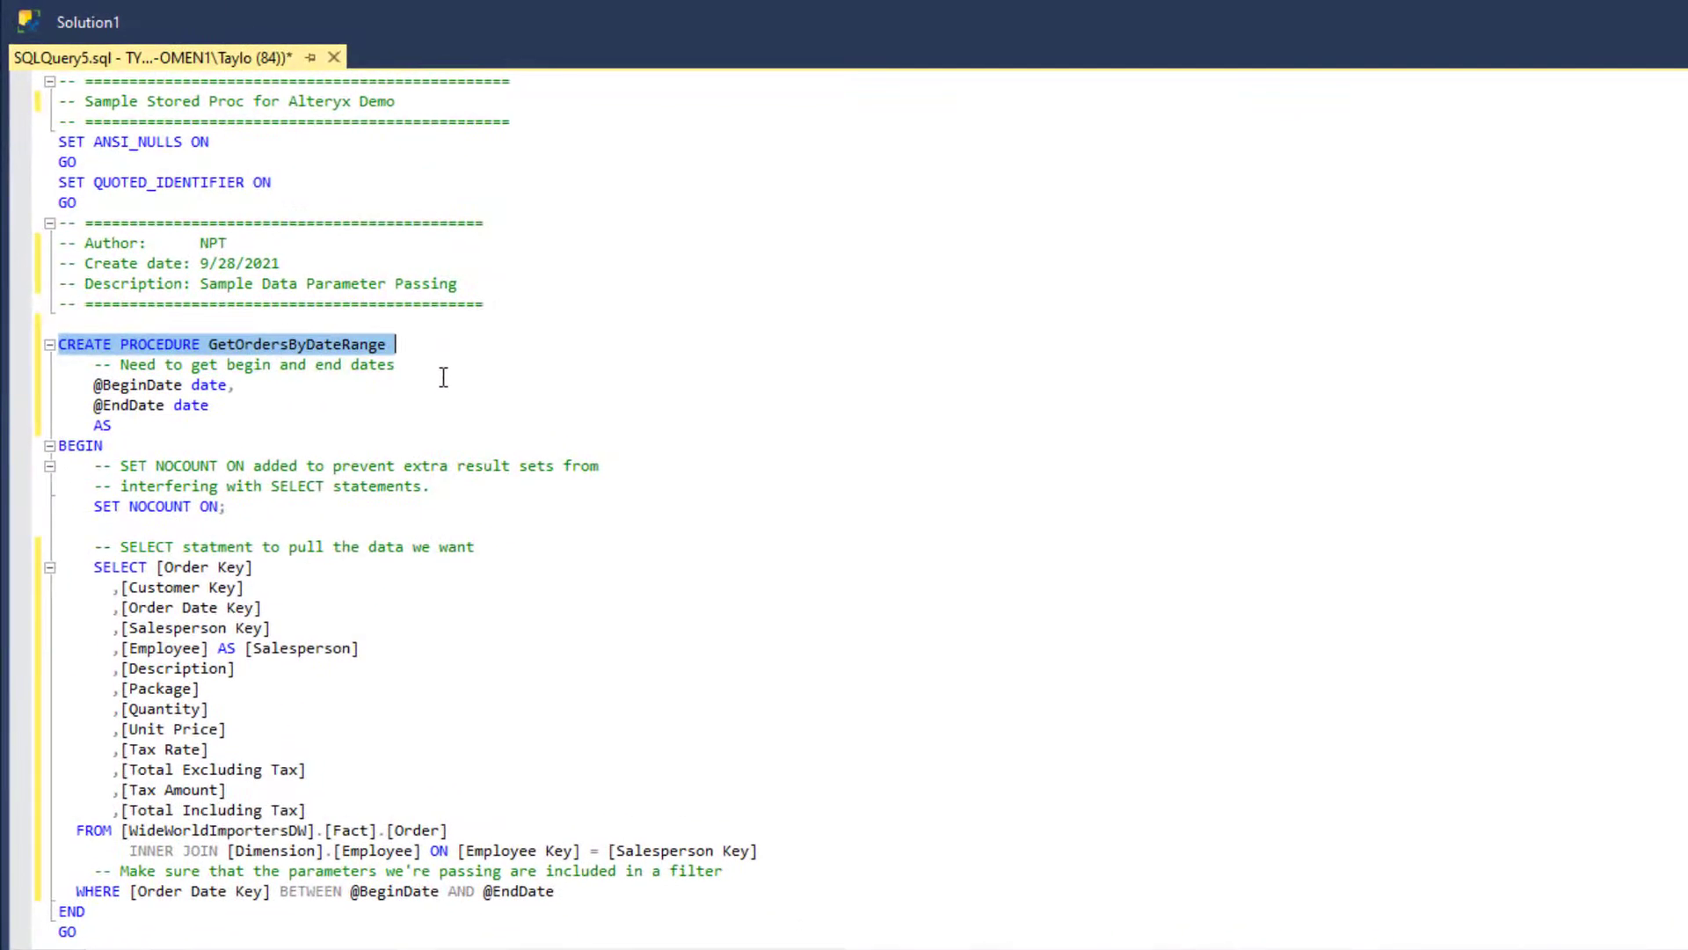
click(263, 417)
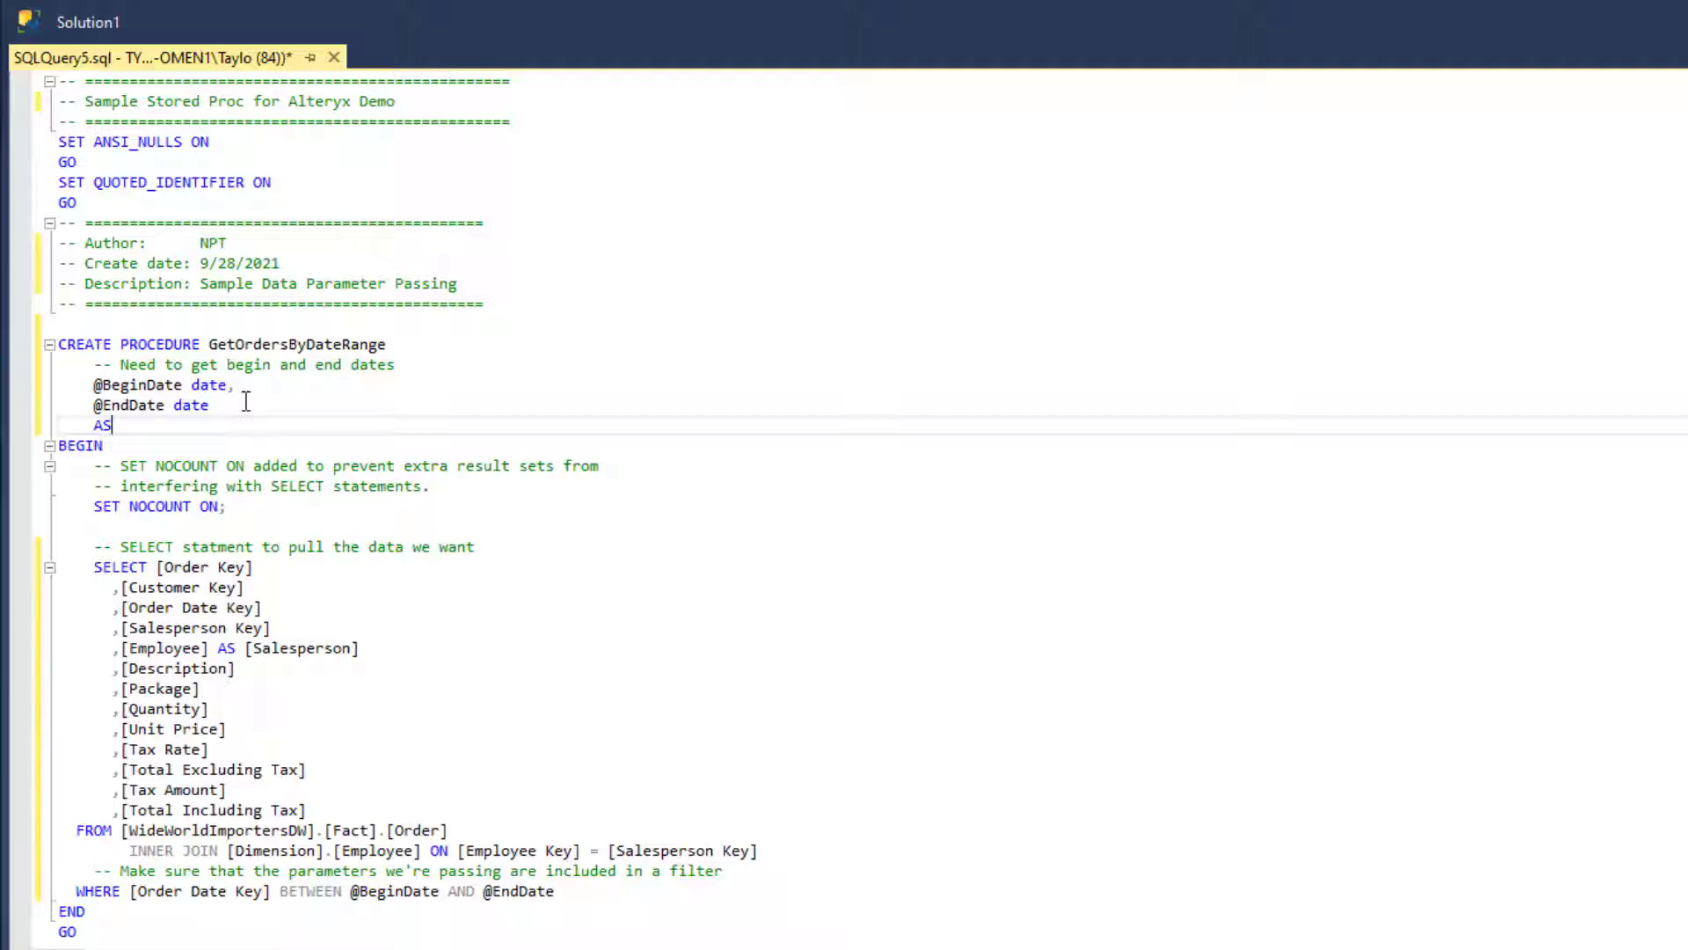
click(139, 404)
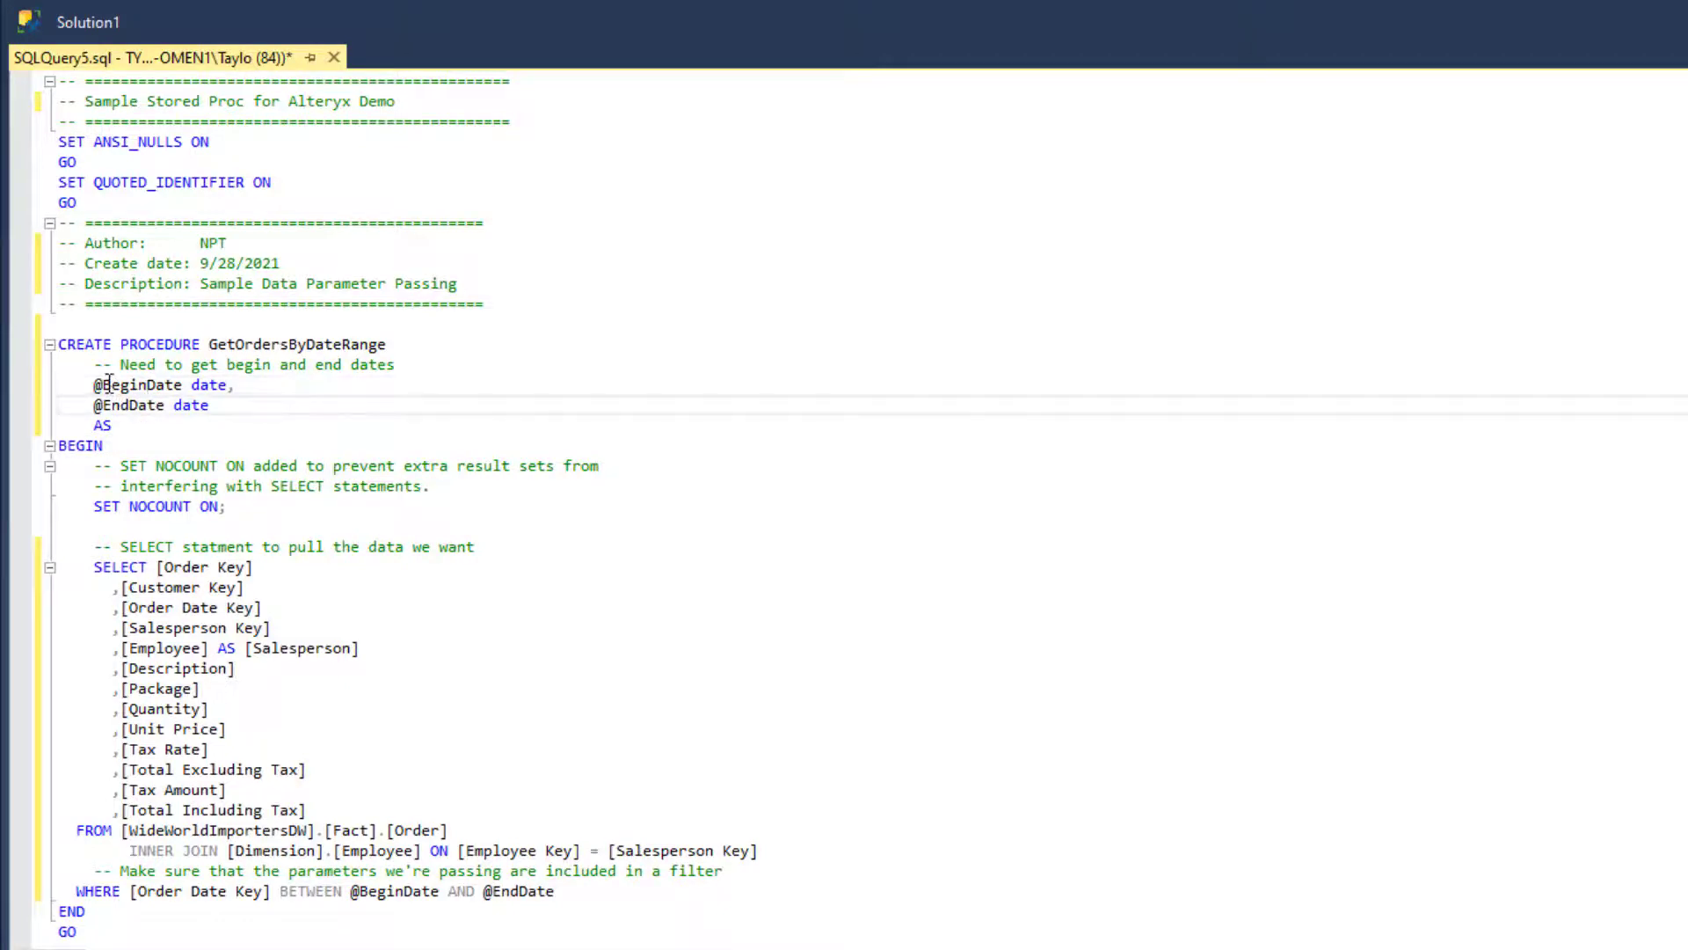
drag(104, 381, 85, 406)
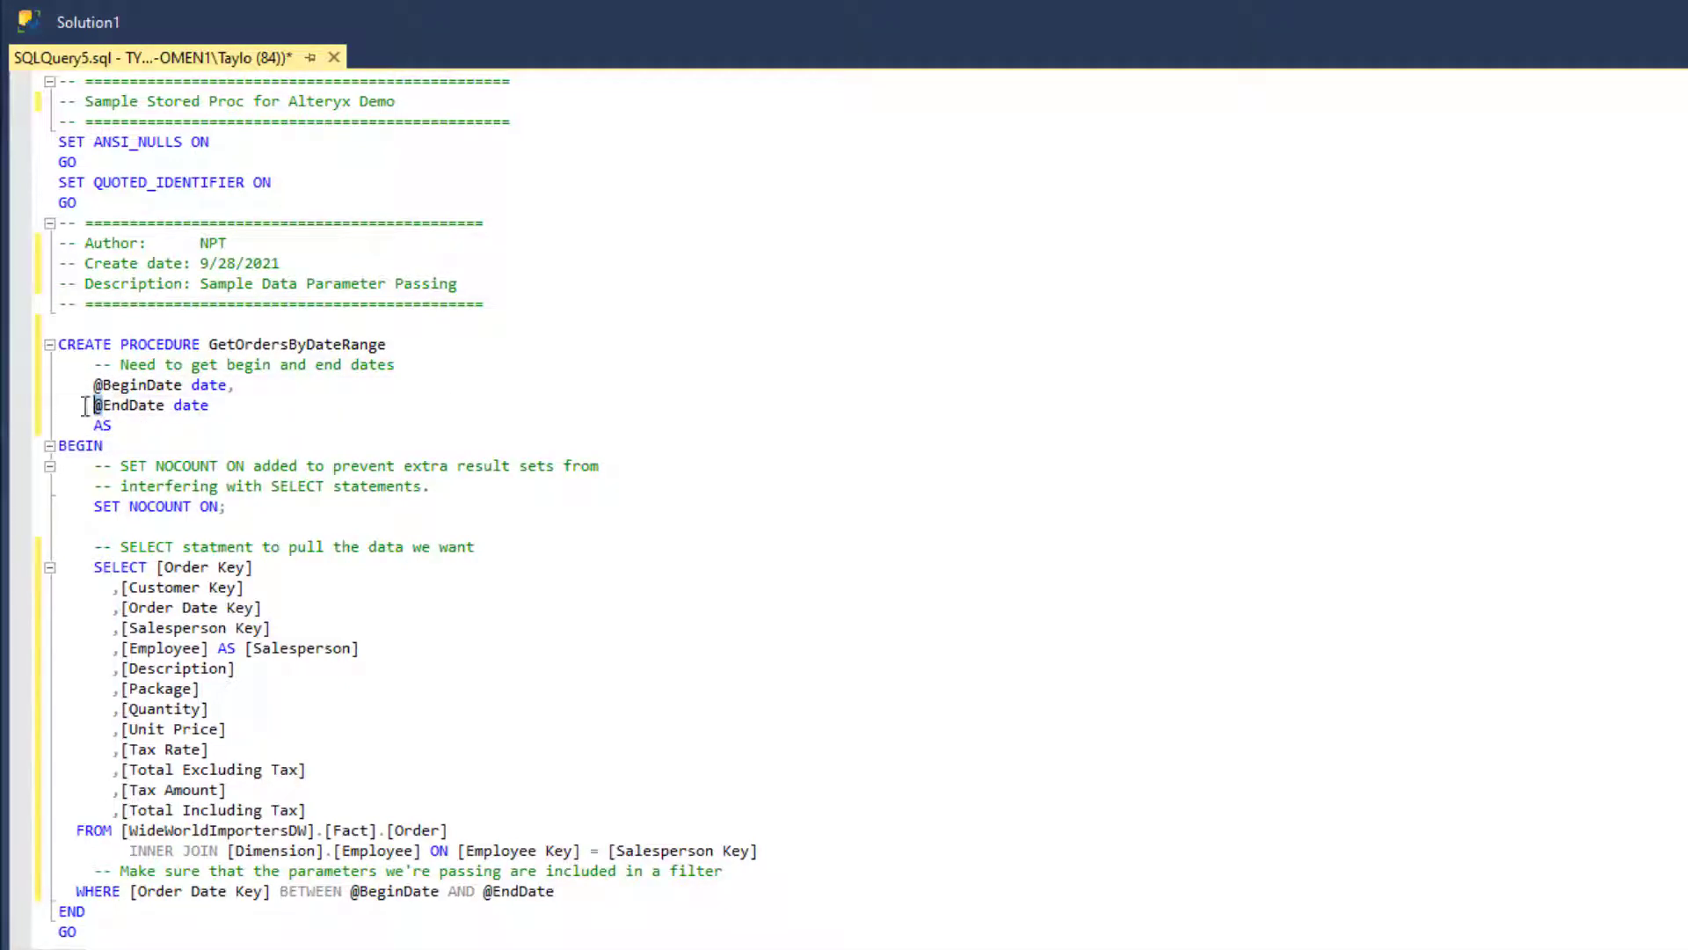
click(209, 385)
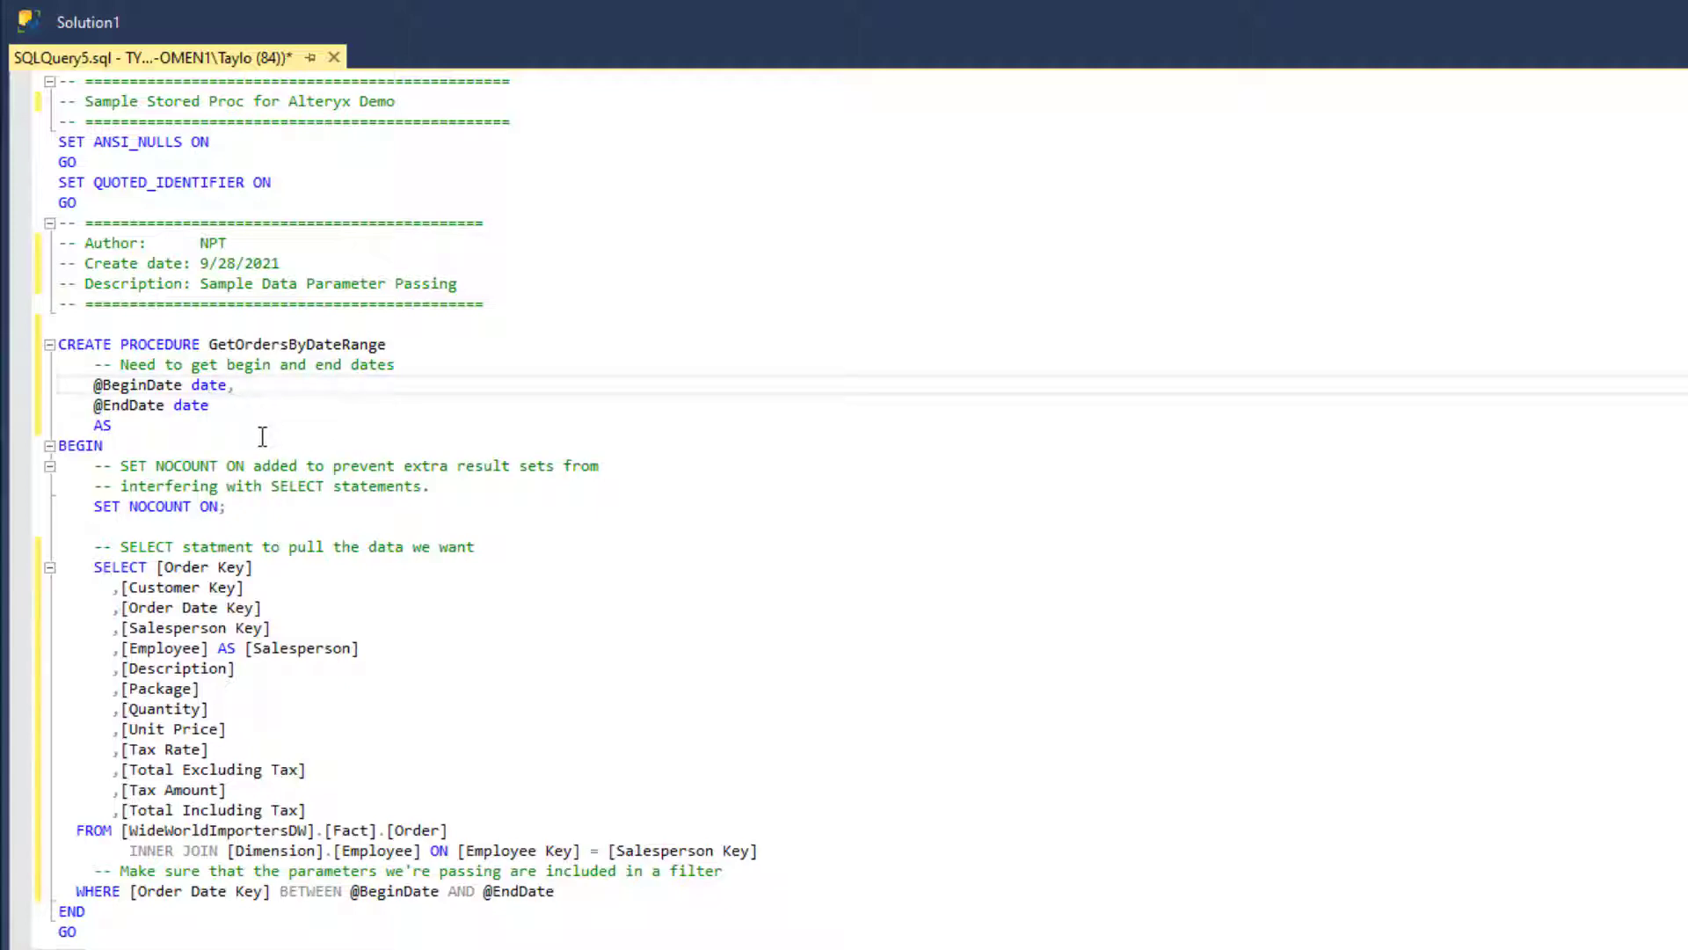
click(129, 423)
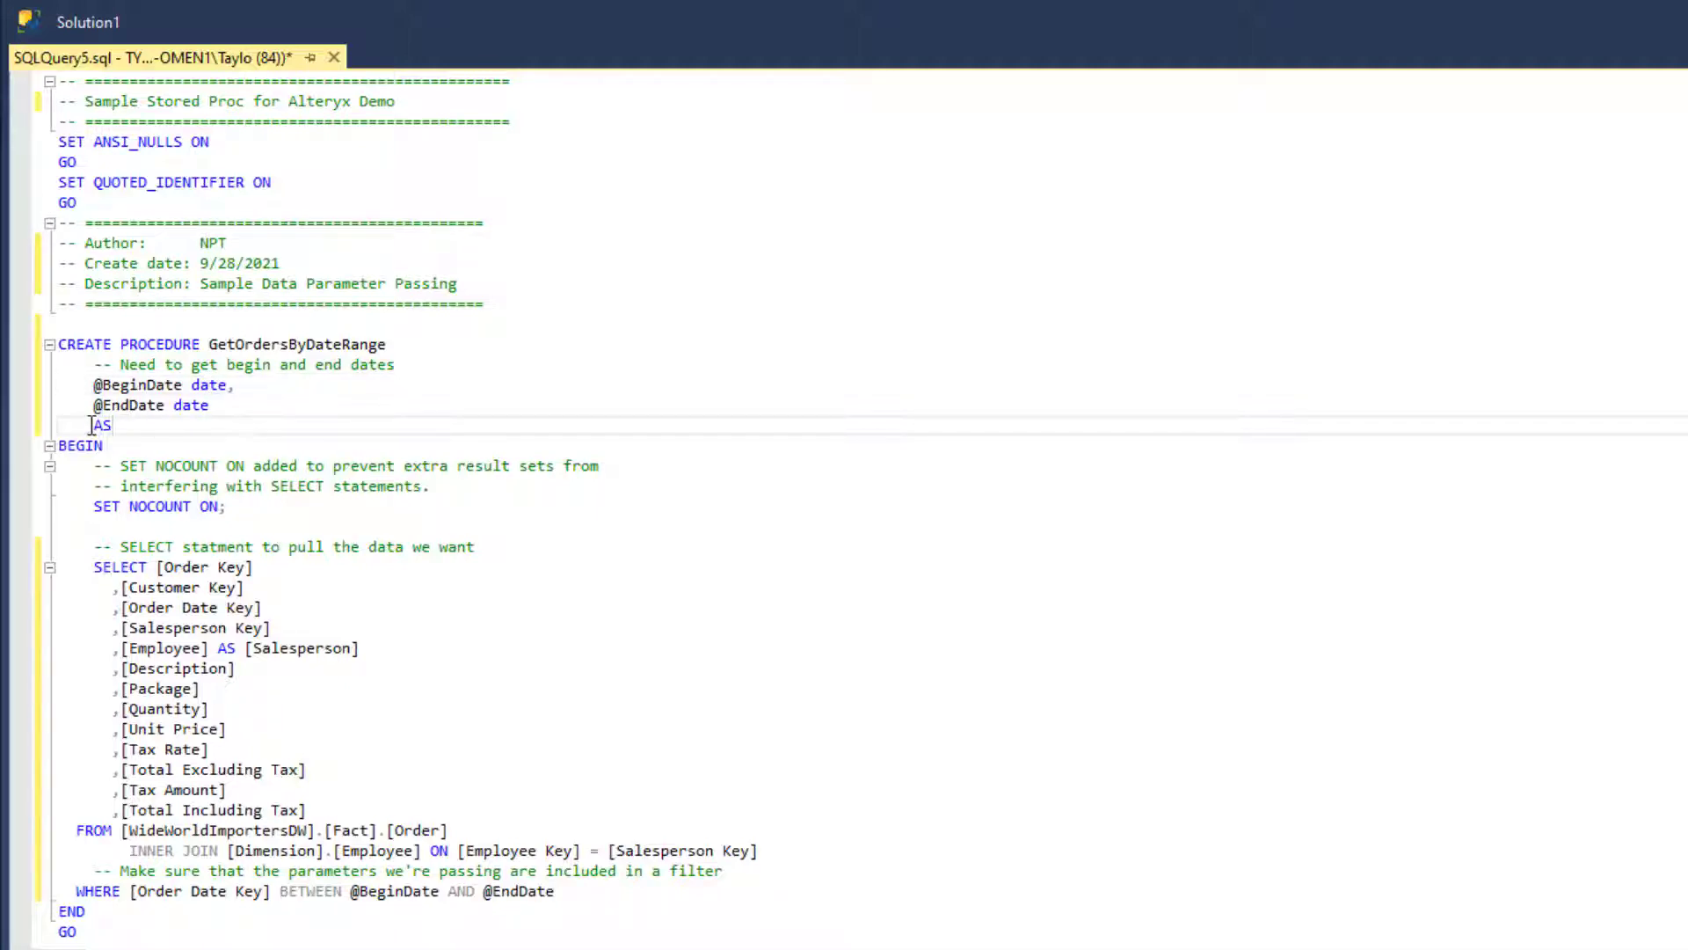
- Examine the GetOrdersByDateRange procedure body, including its SET NOCOUNT ON line and the SELECT column list
drag(91, 426, 177, 449)
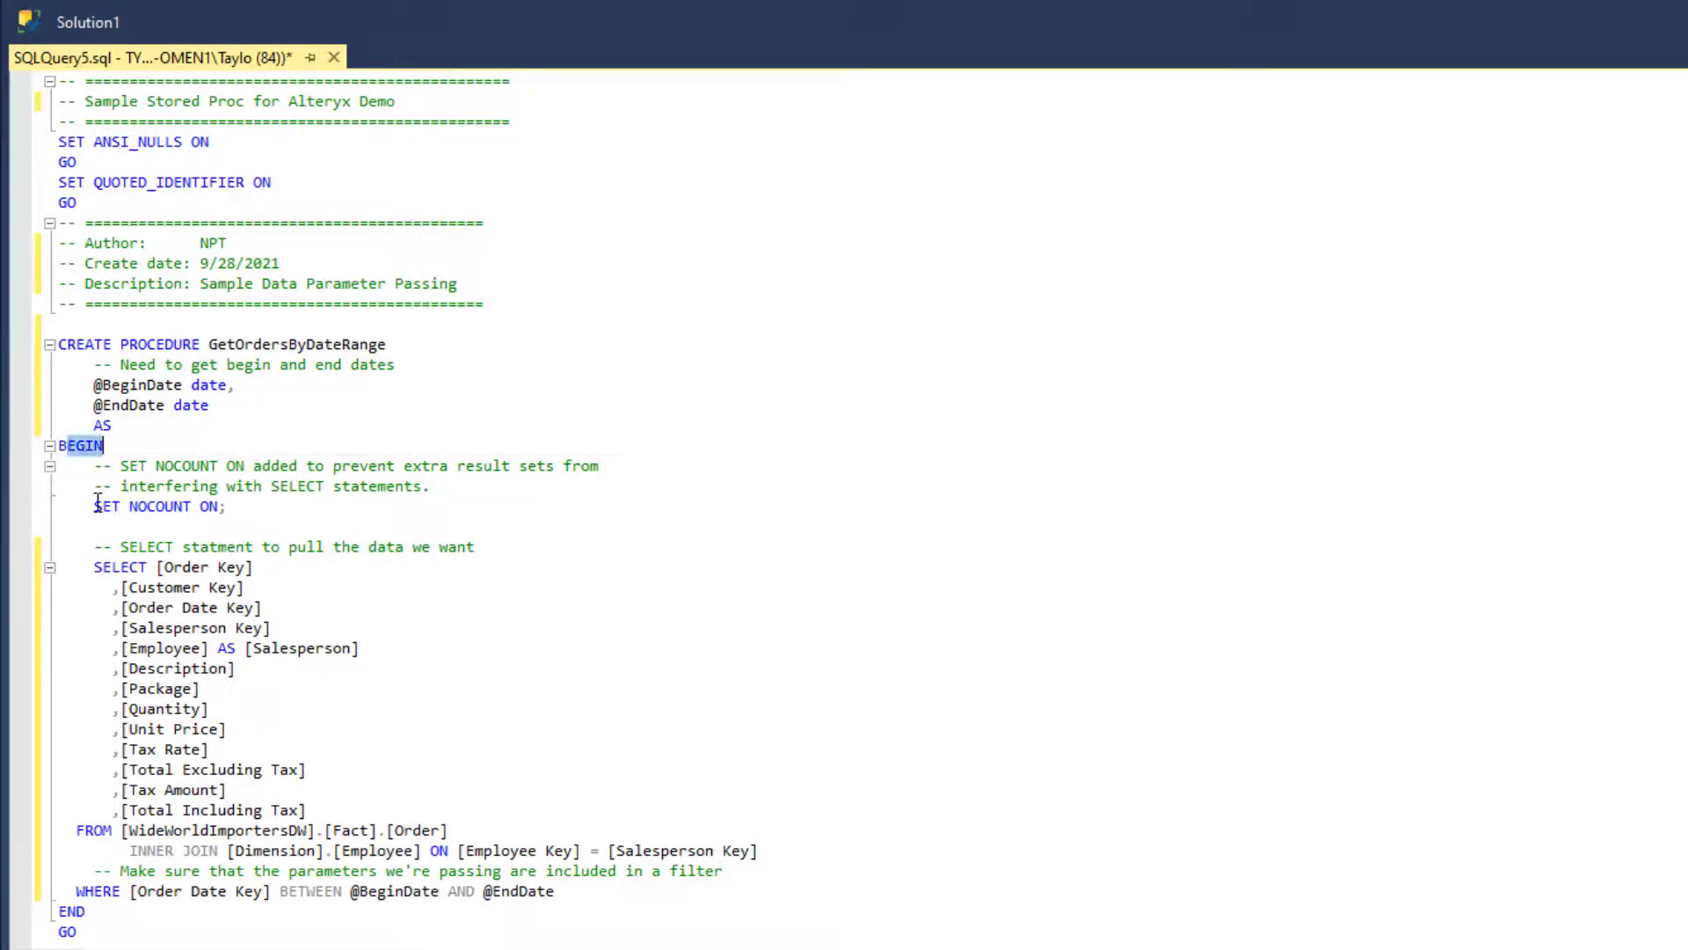
drag(95, 505, 218, 505)
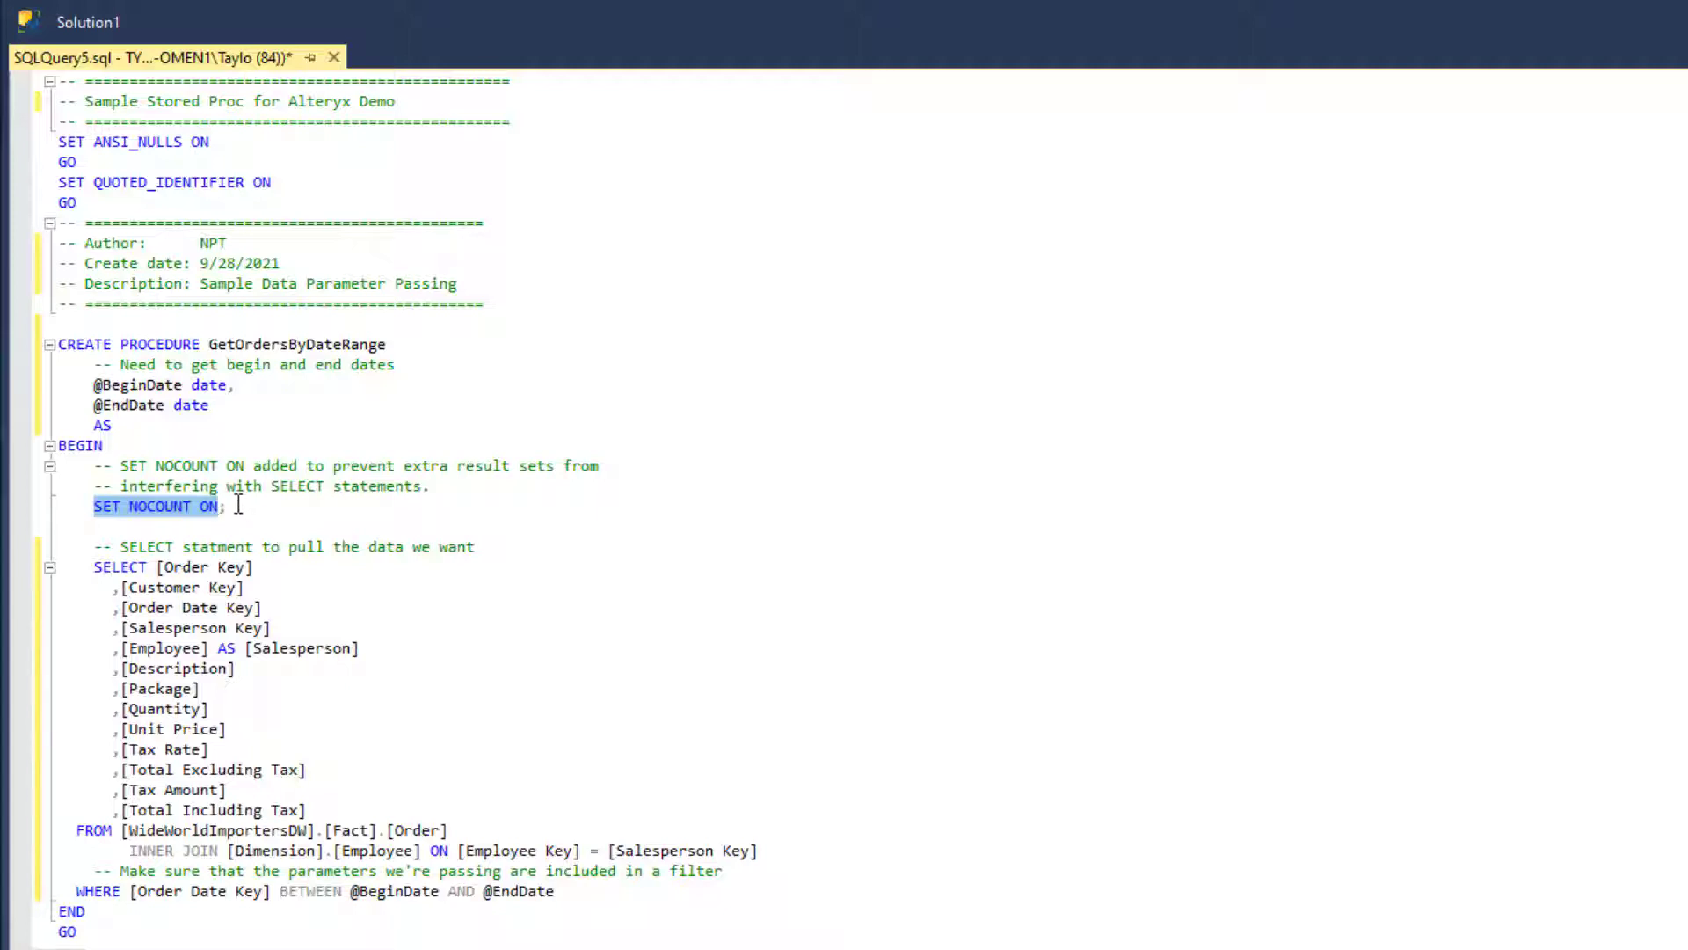
click(228, 507)
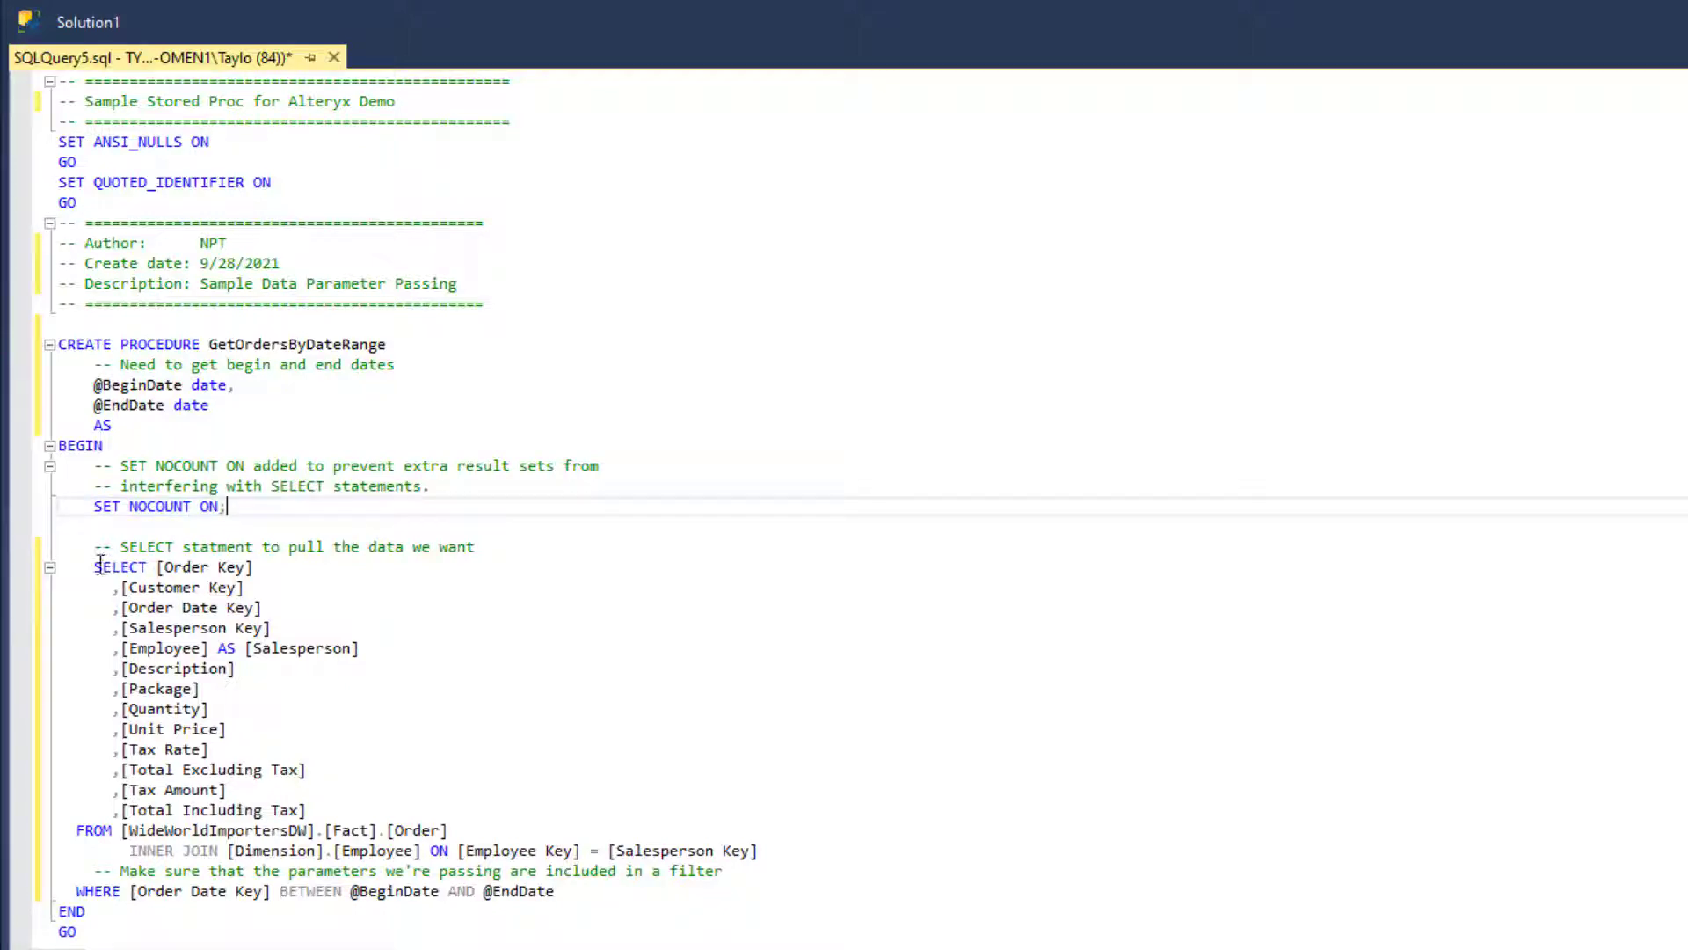
drag(92, 564, 390, 726)
click(476, 729)
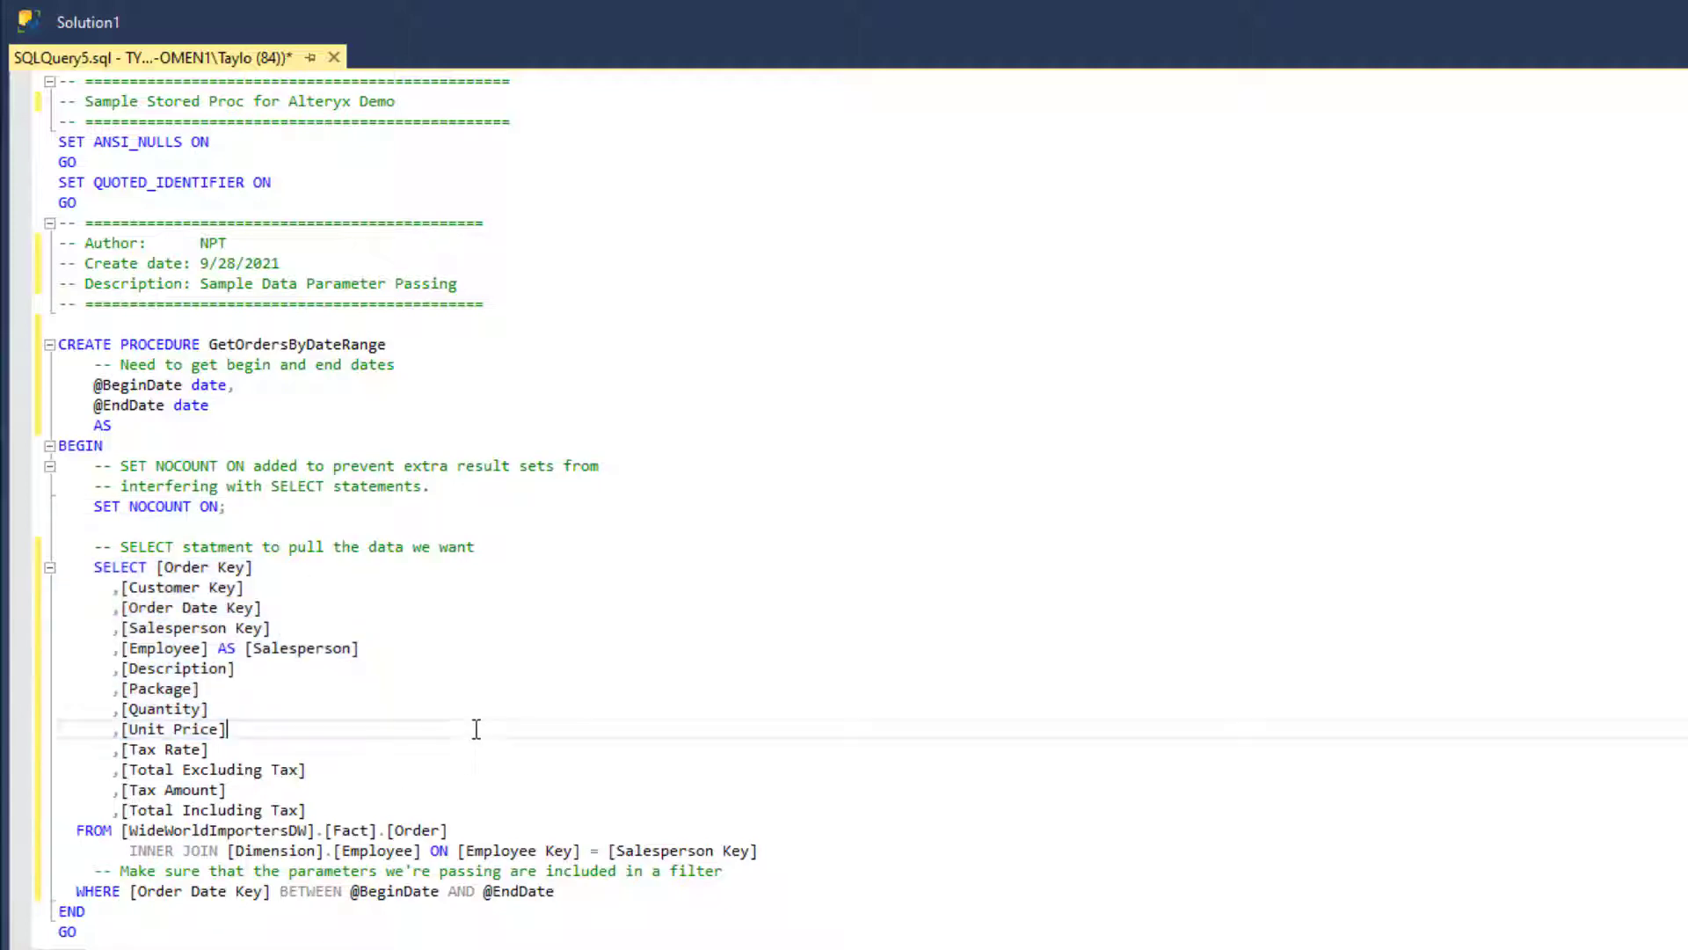
click(76, 891)
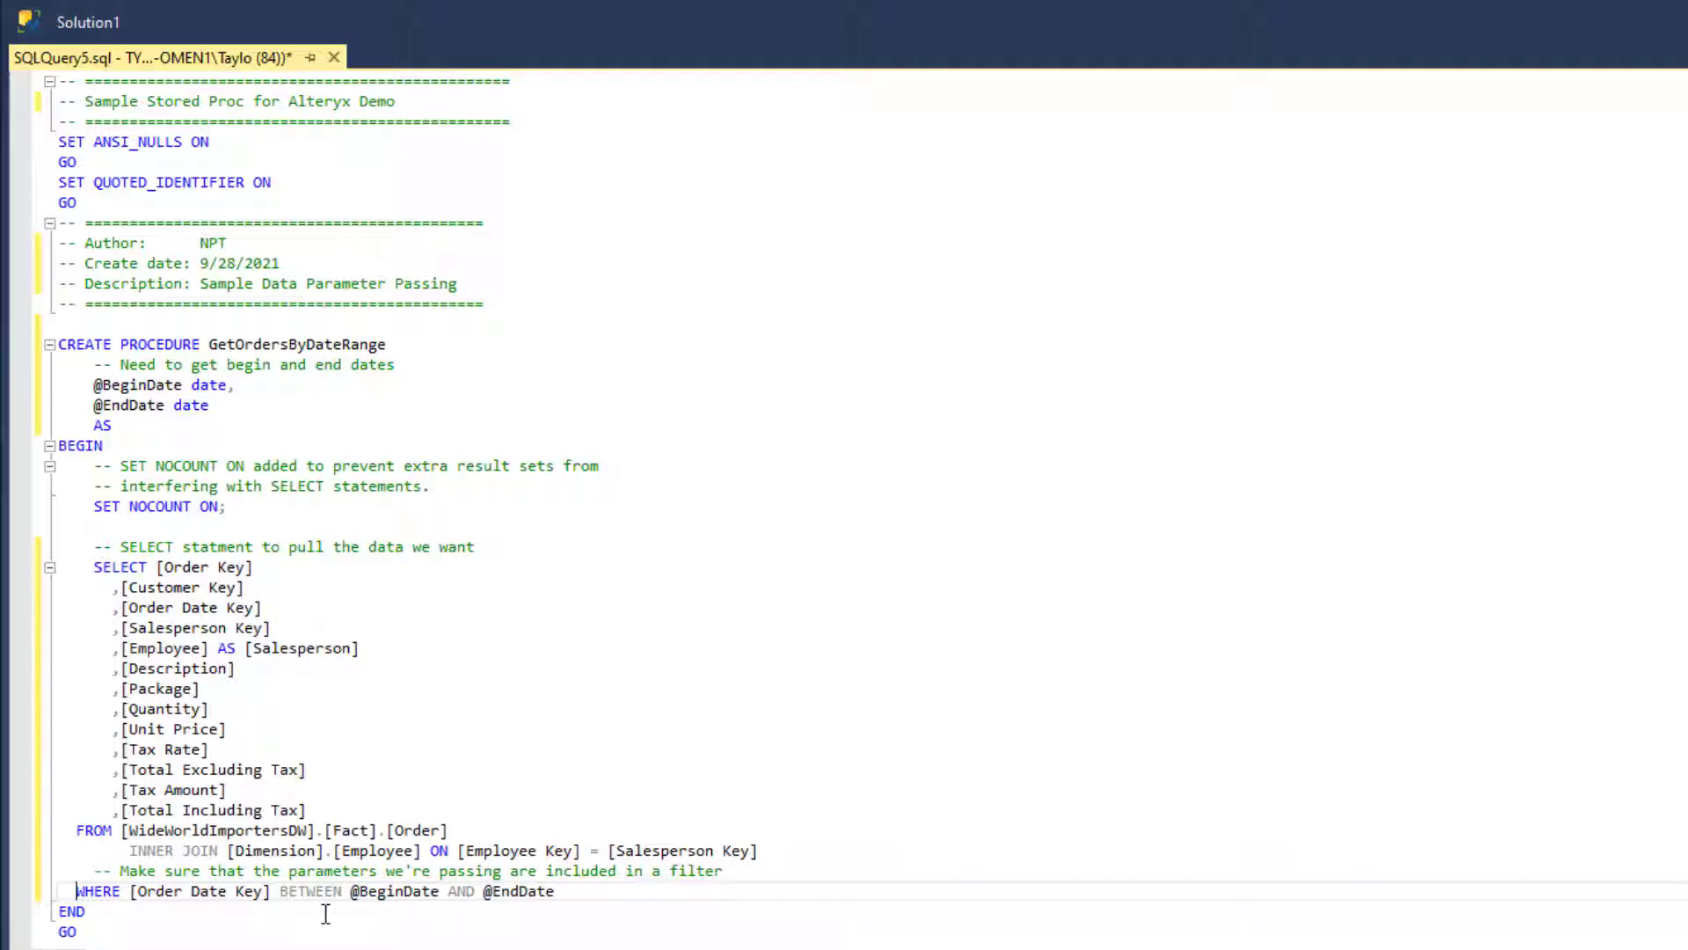
key(F5)
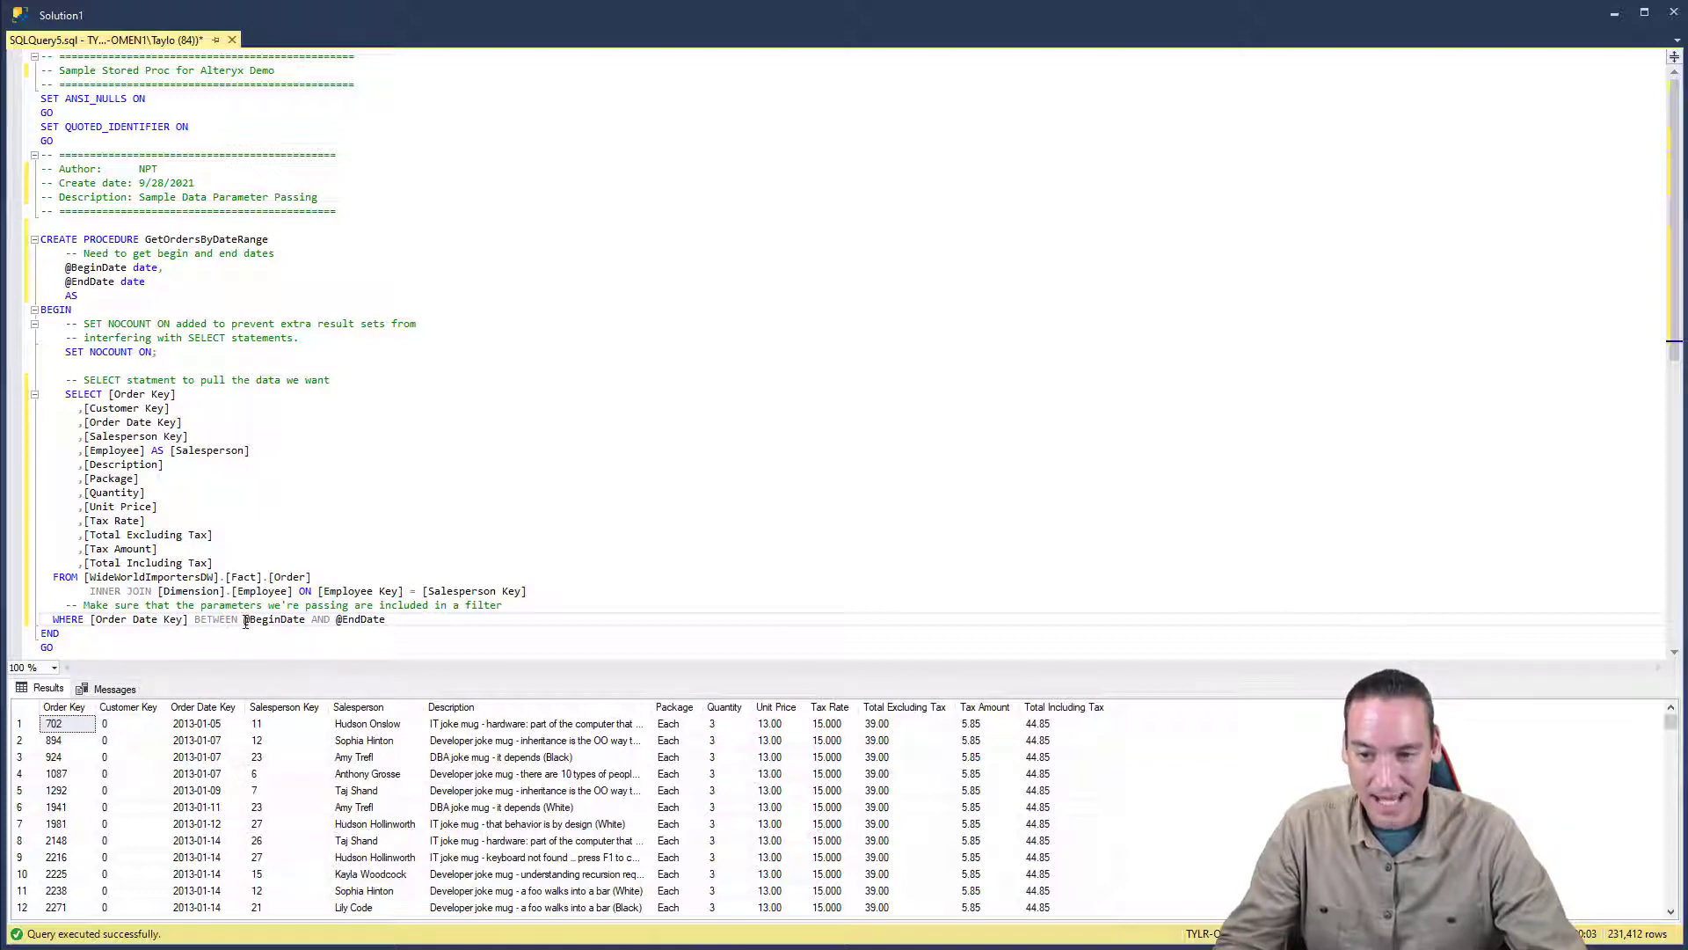
drag(245, 620, 379, 619)
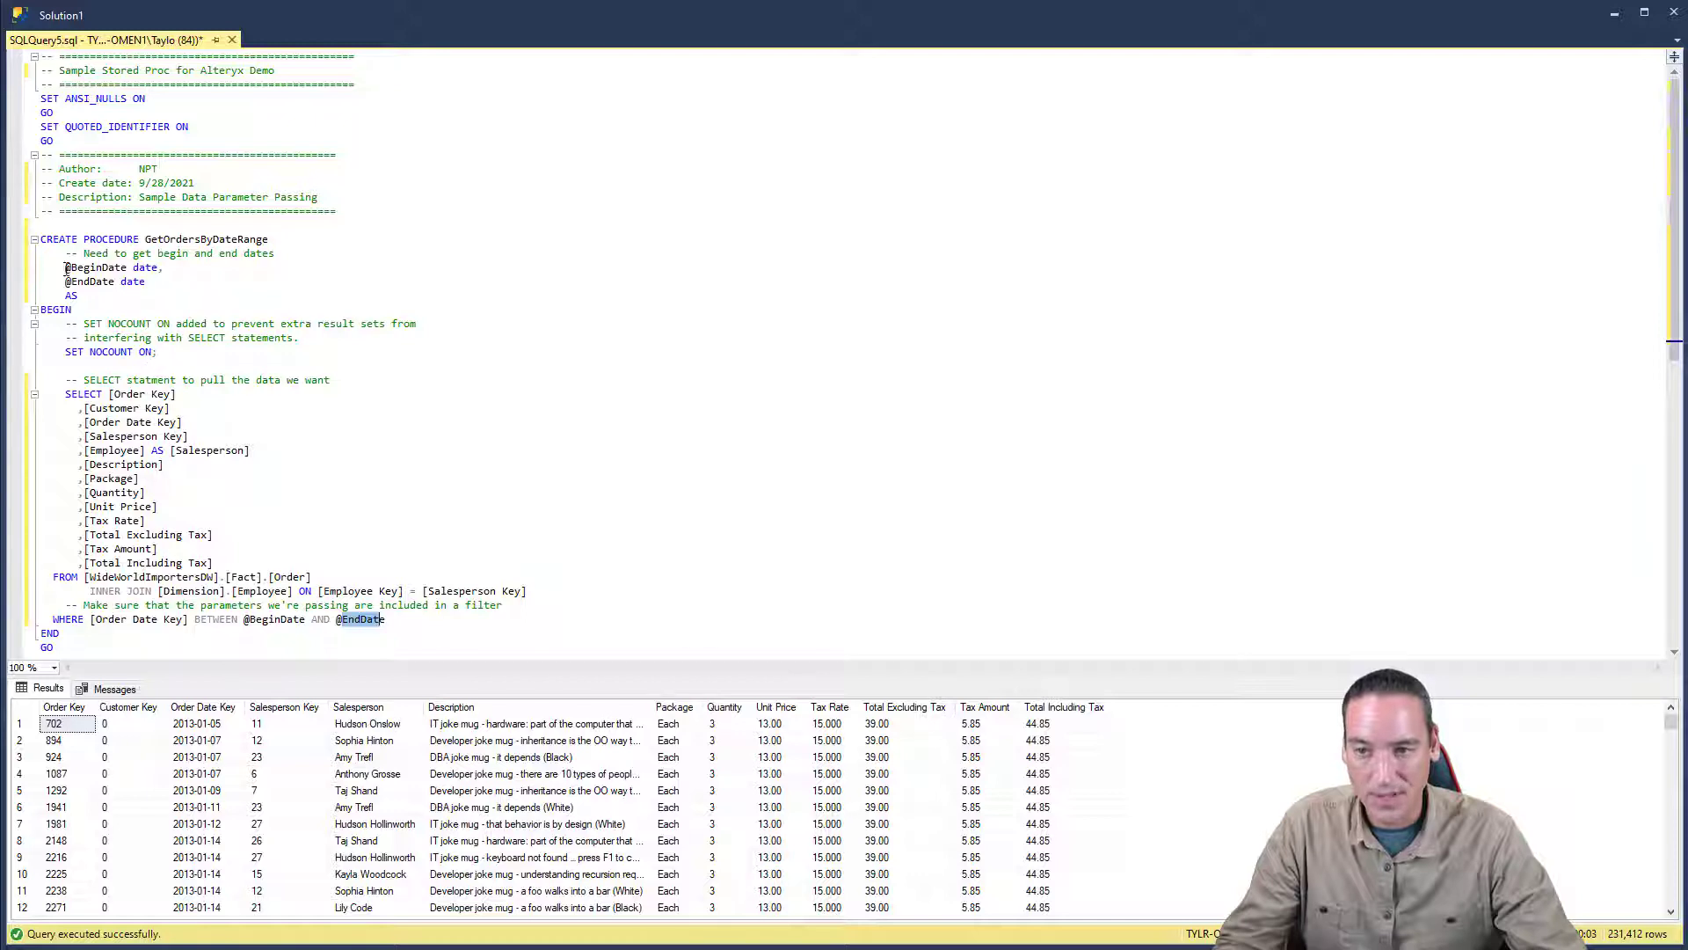
drag(65, 267, 169, 280)
click(218, 301)
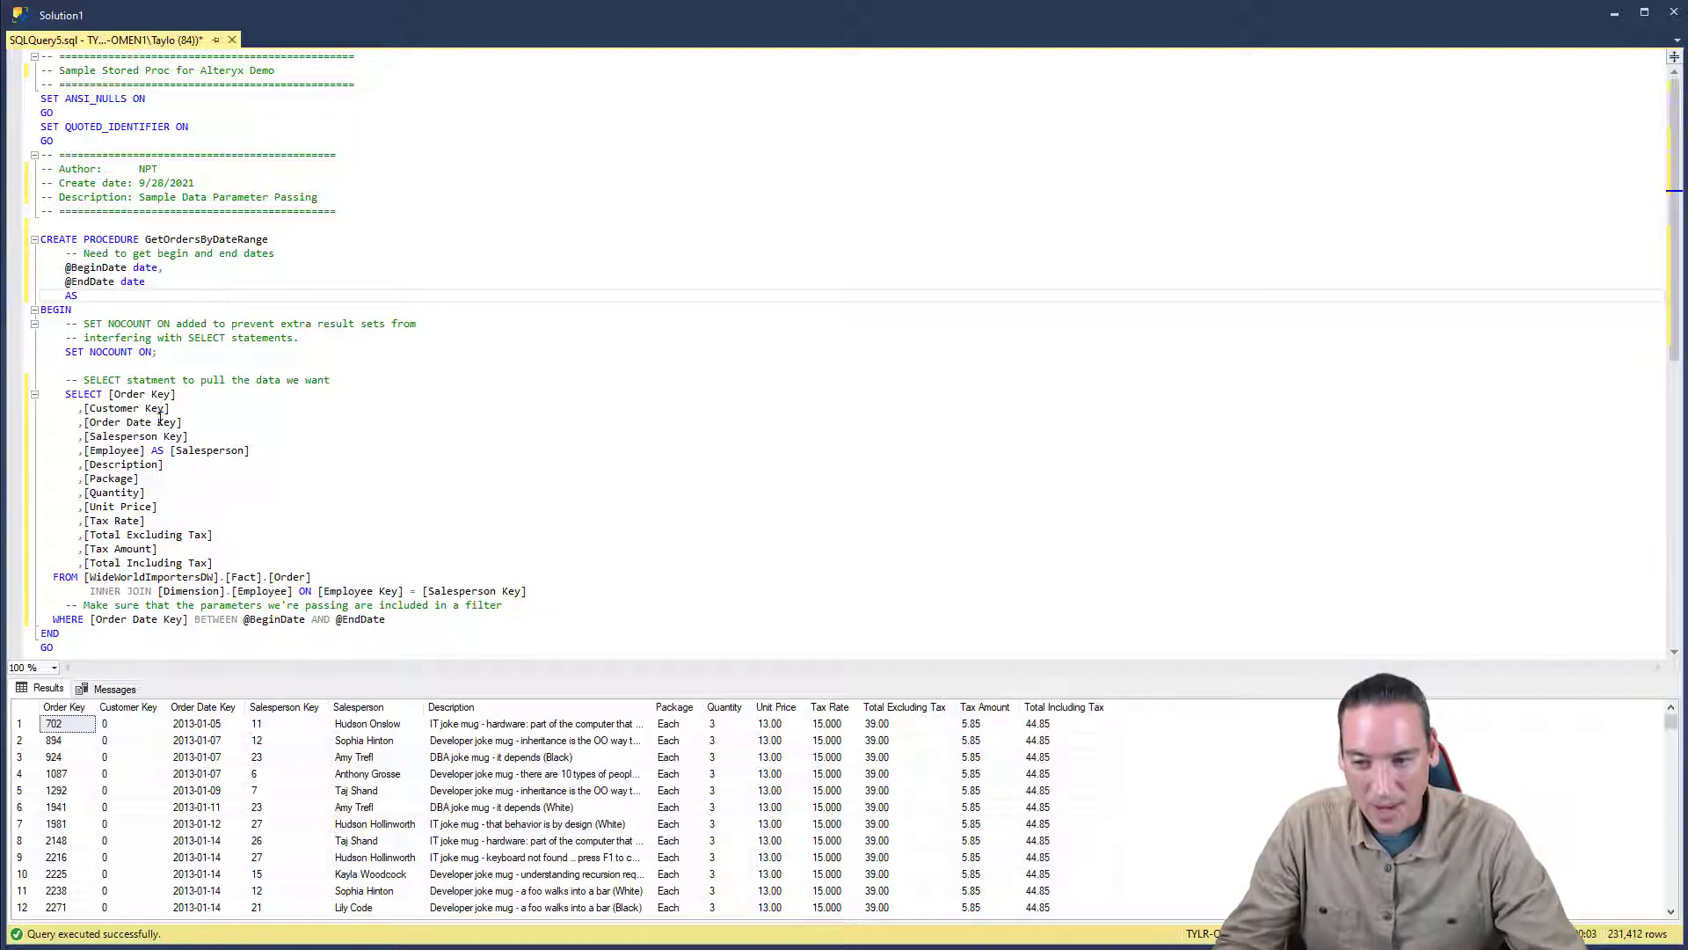
click(52, 616)
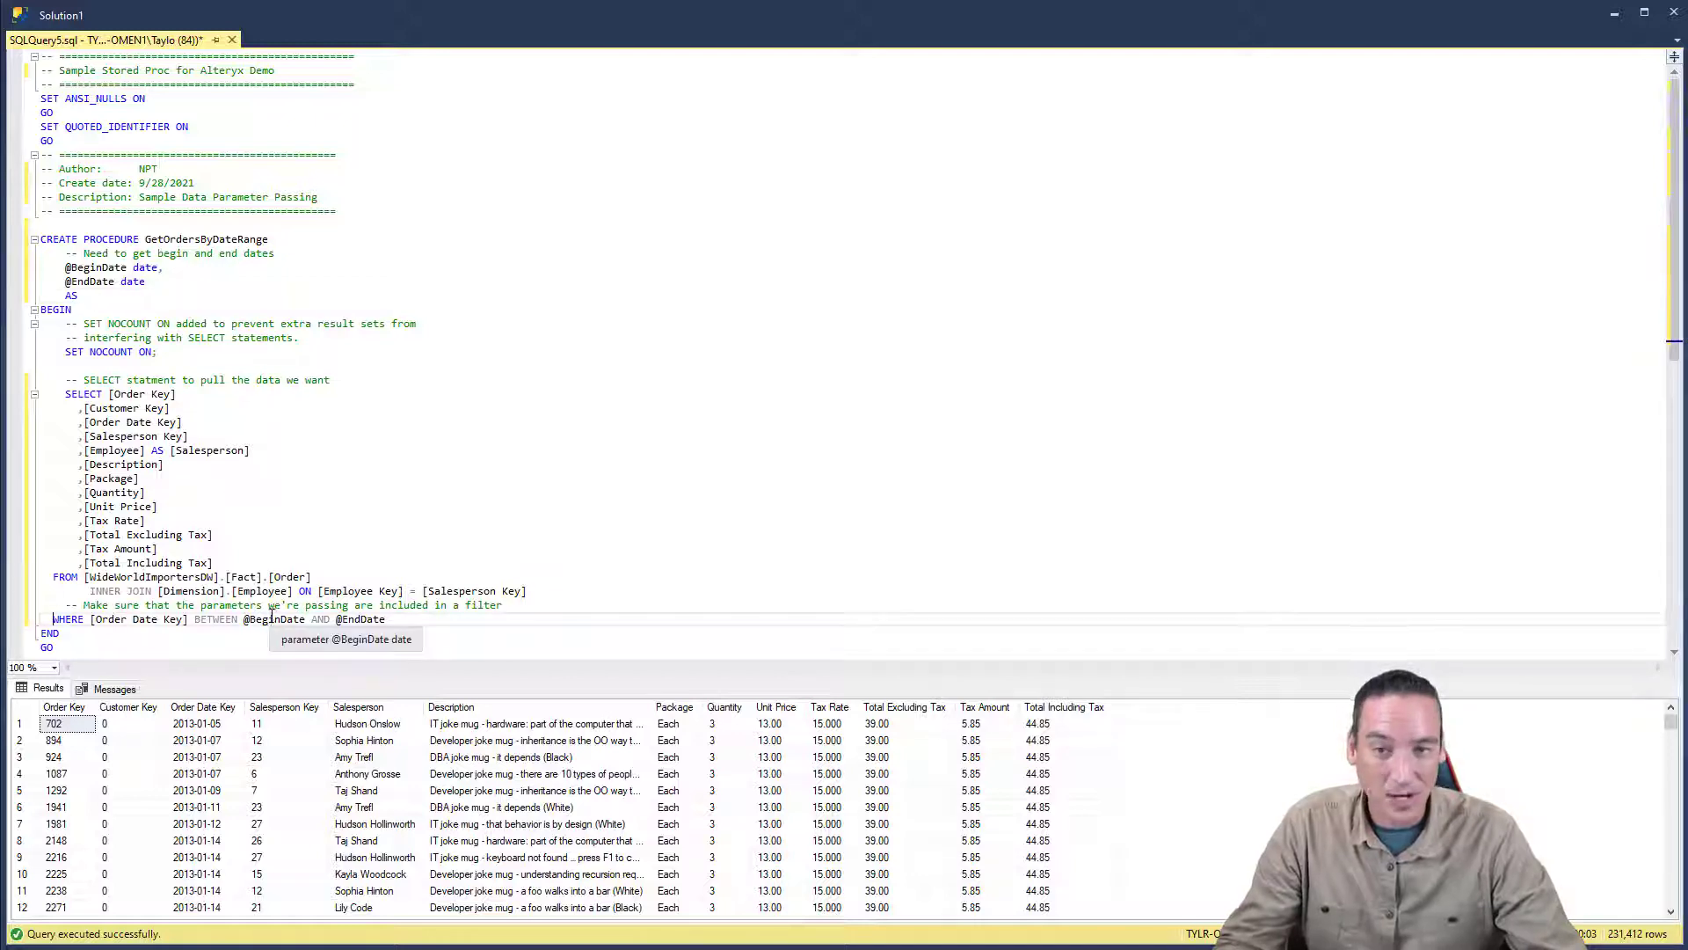
click(333, 503)
- Comment out the [Employee] AS [Salesperson] column and run the SELECT through its FROM line without the INNER JOIN
click(81, 450)
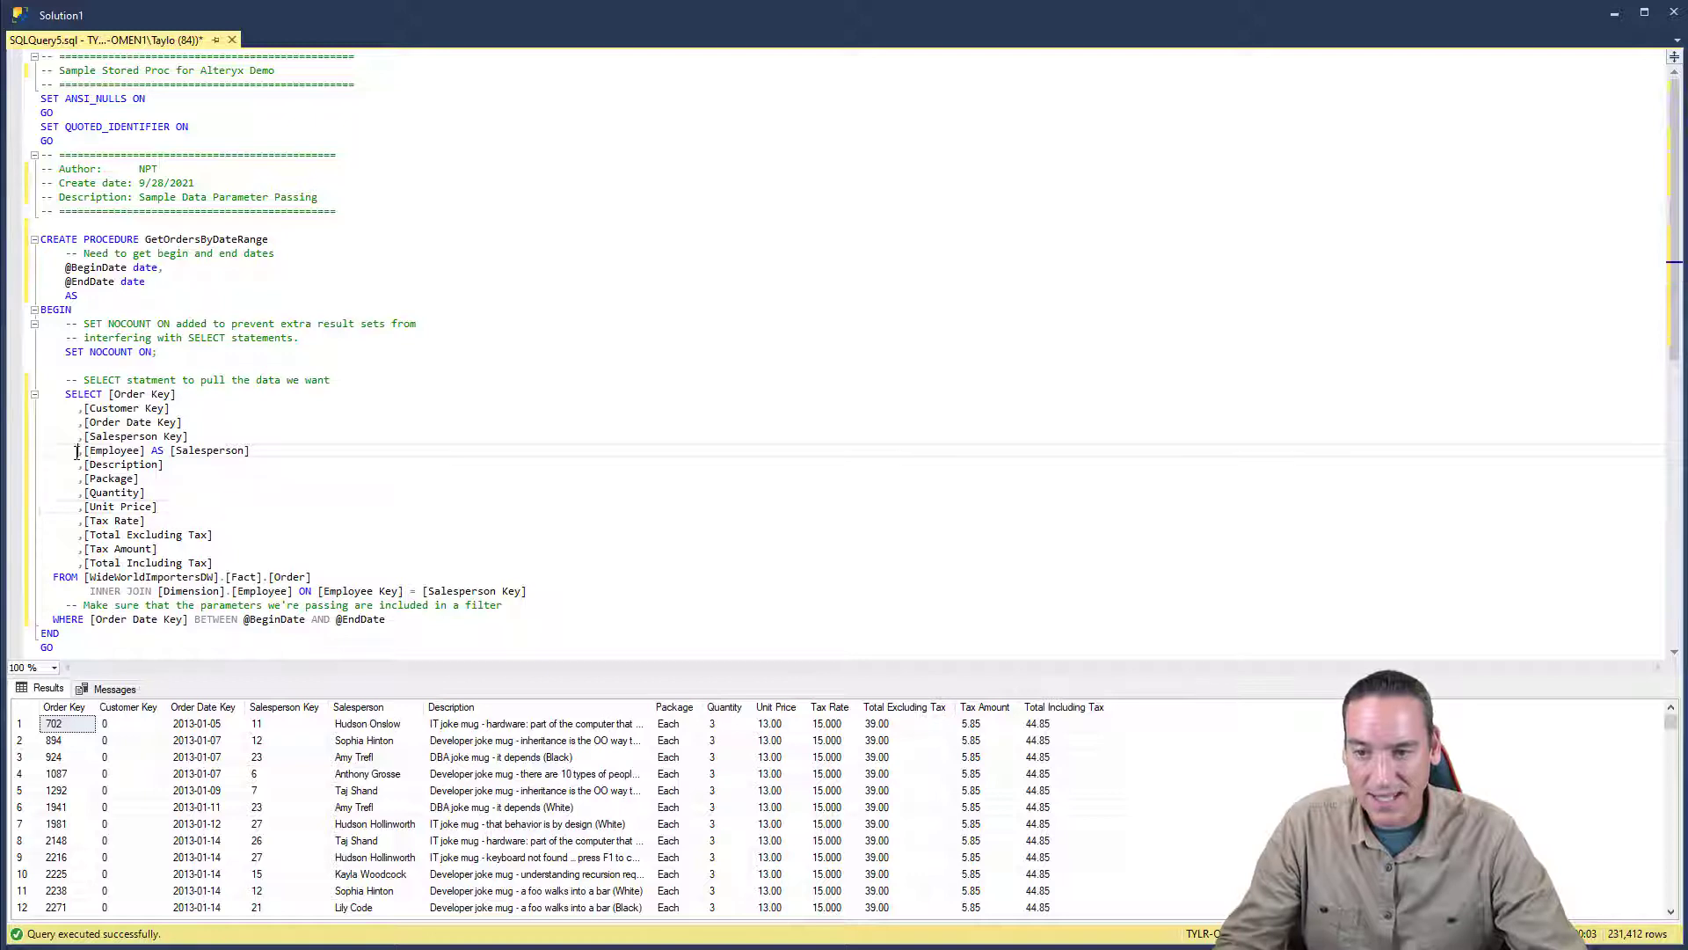
text(--)
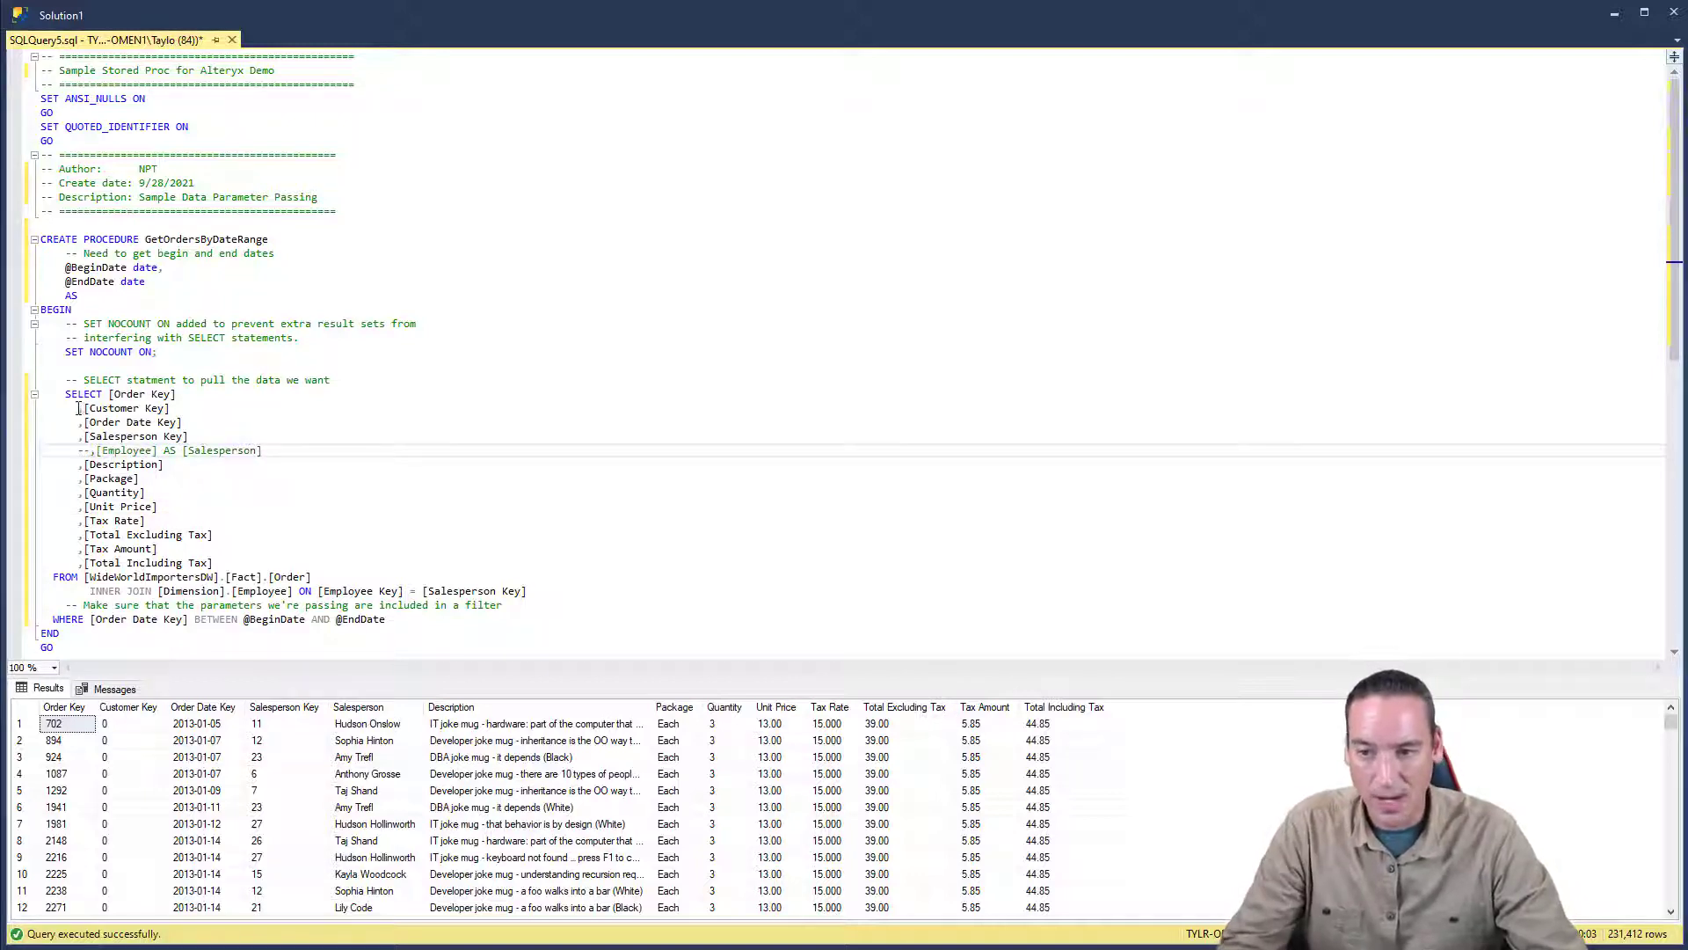
drag(65, 394, 537, 576)
key(F5)
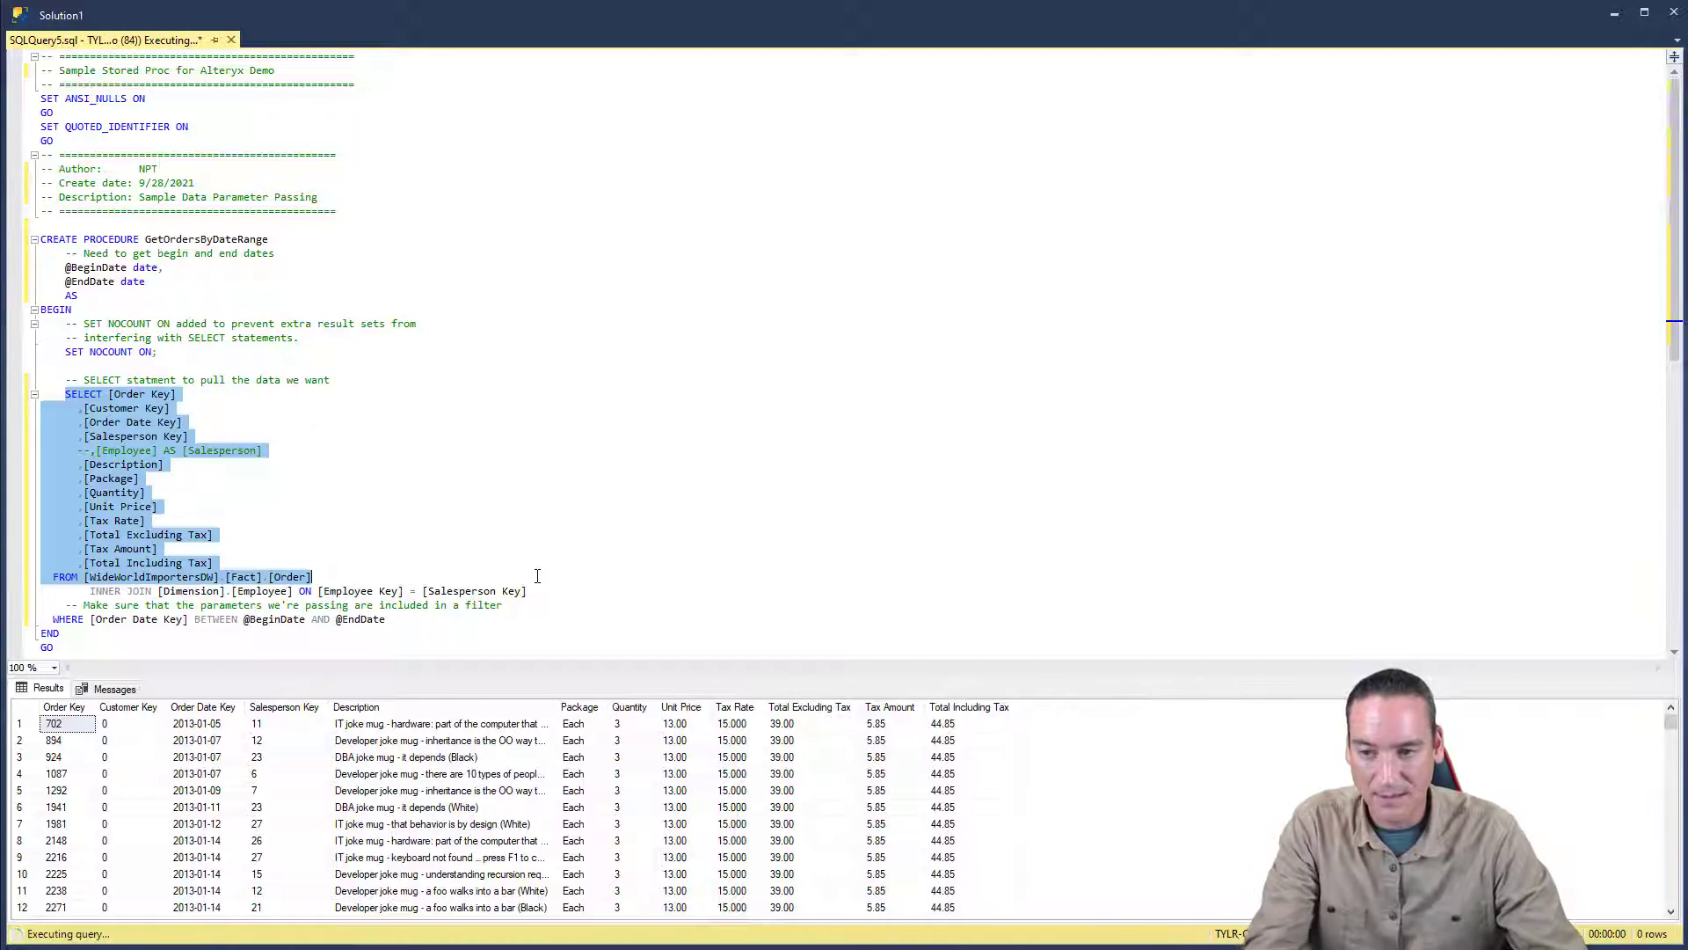
click(431, 512)
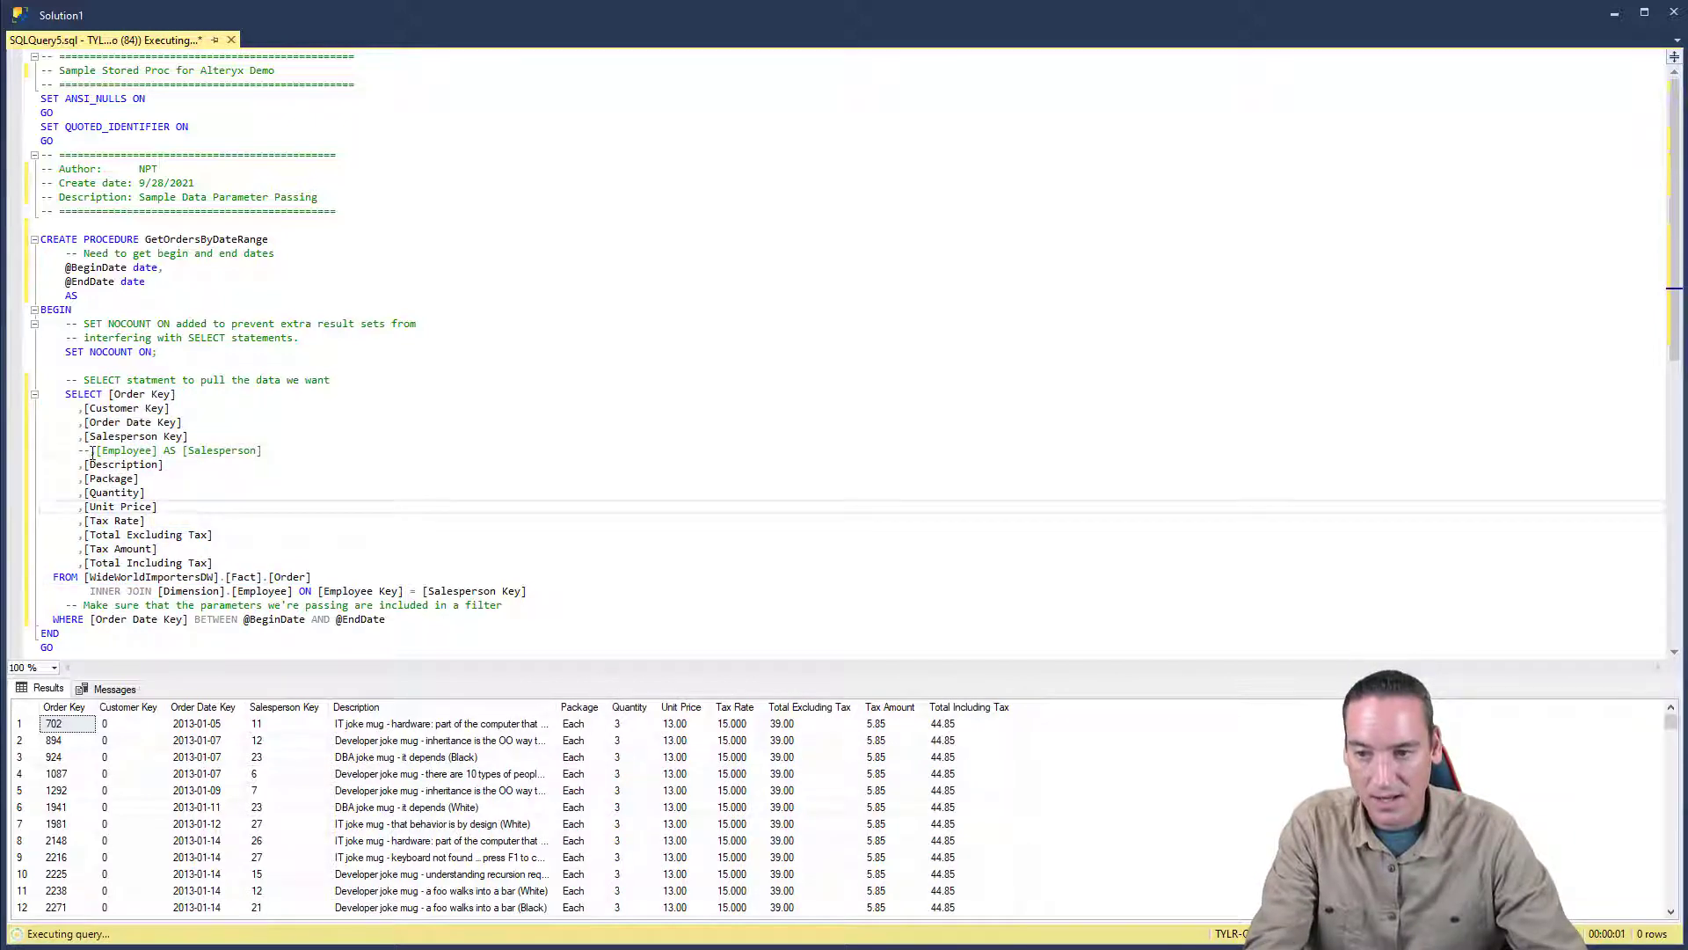
- Uncomment the [Employee] AS [Salesperson] column and rerun the SELECT including the INNER JOIN to the Employee table
click(93, 452)
key(BackSpace)
key(BackSpace)
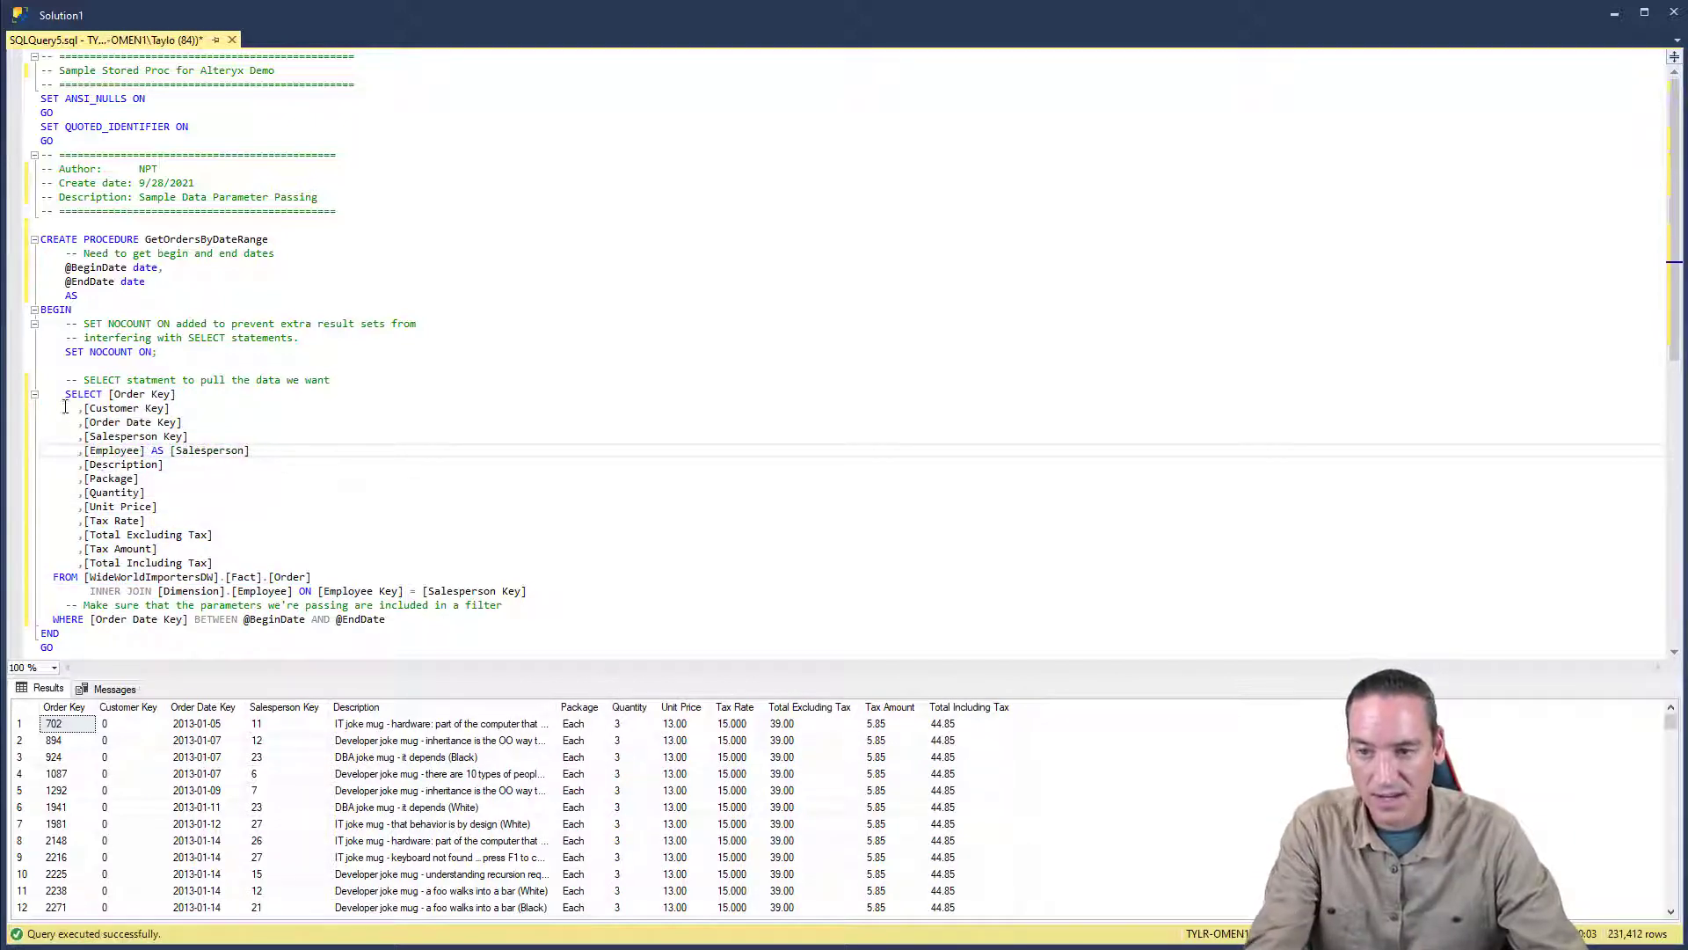
drag(65, 394, 557, 595)
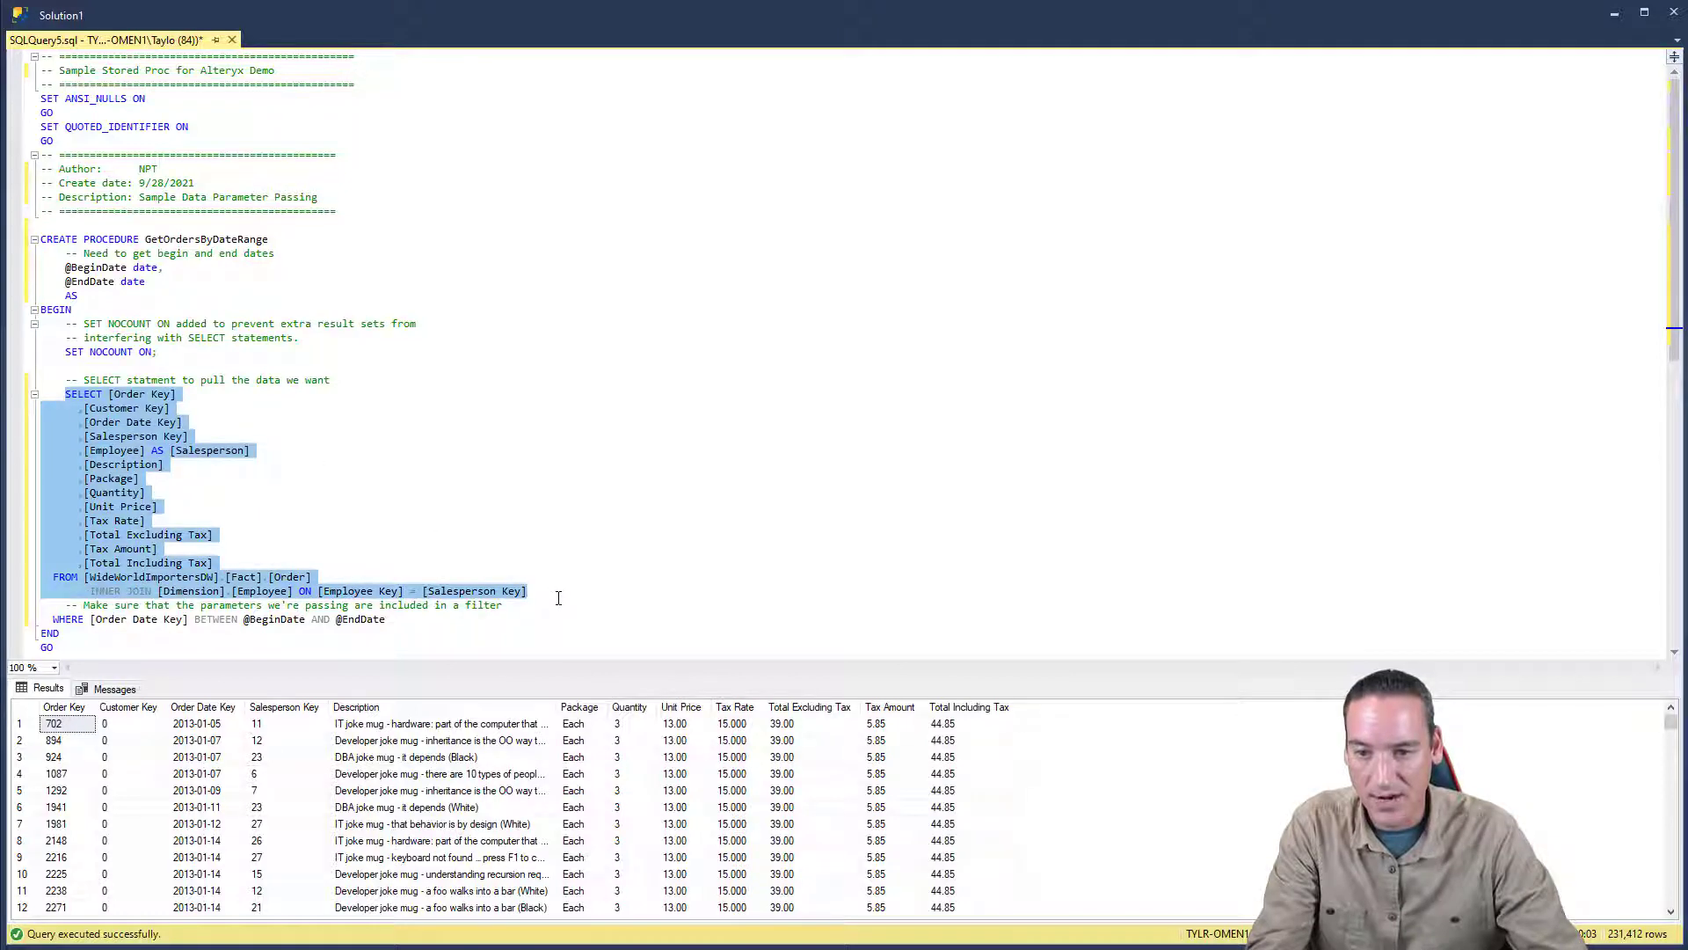
key(F5)
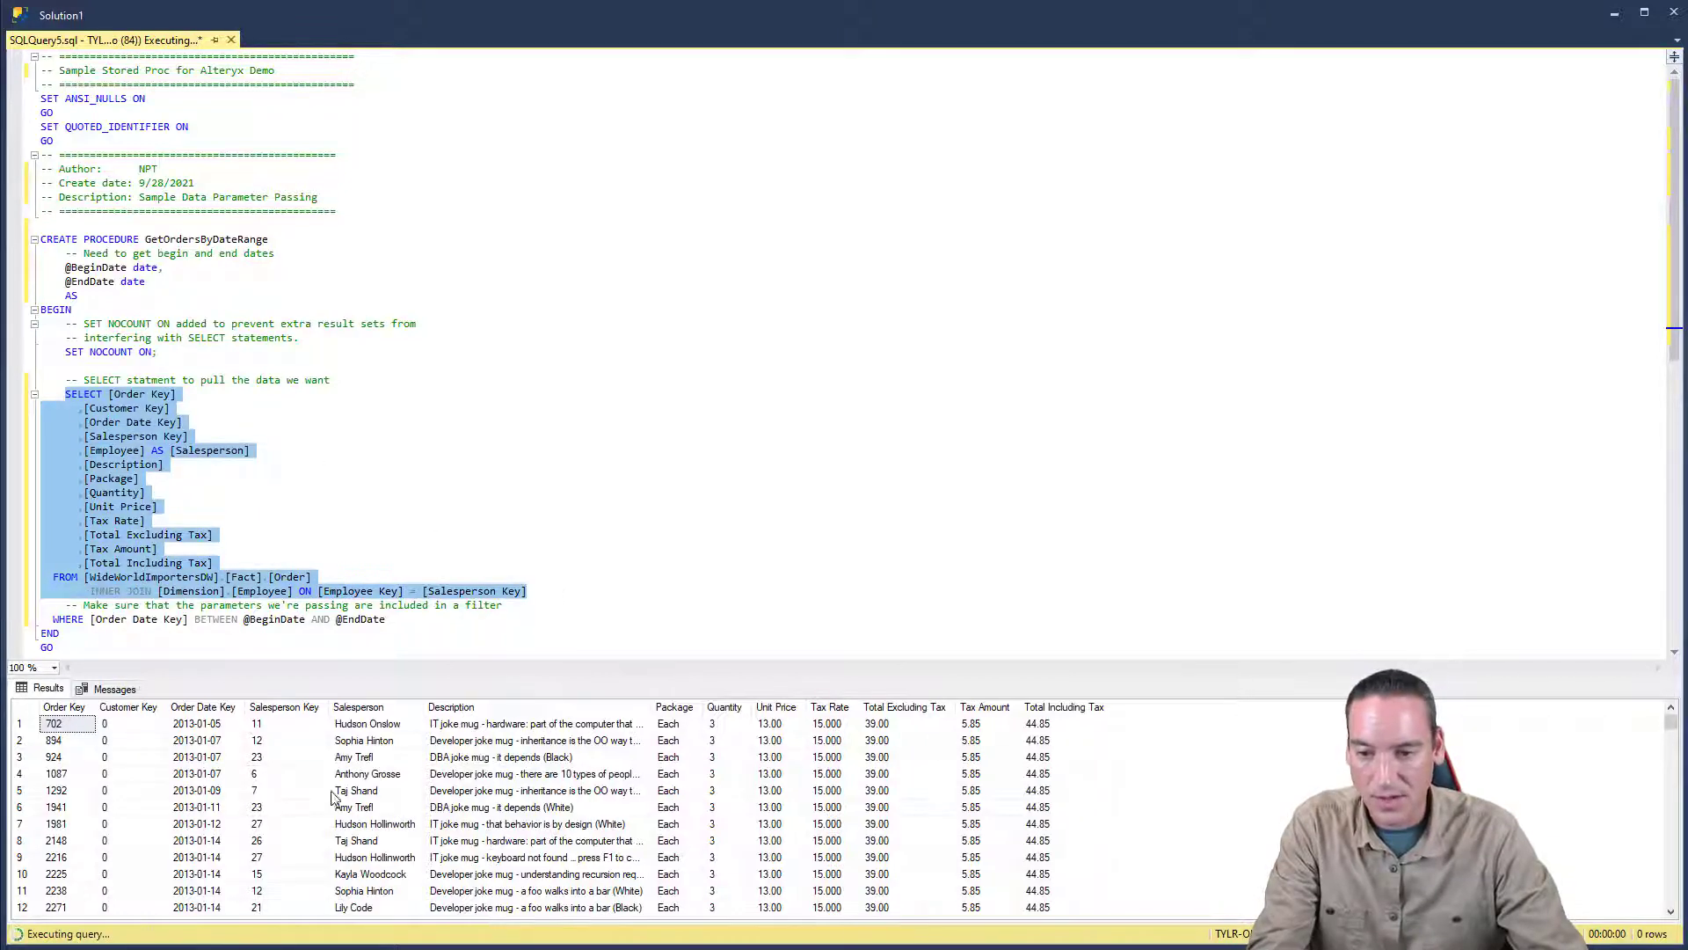
click(395, 492)
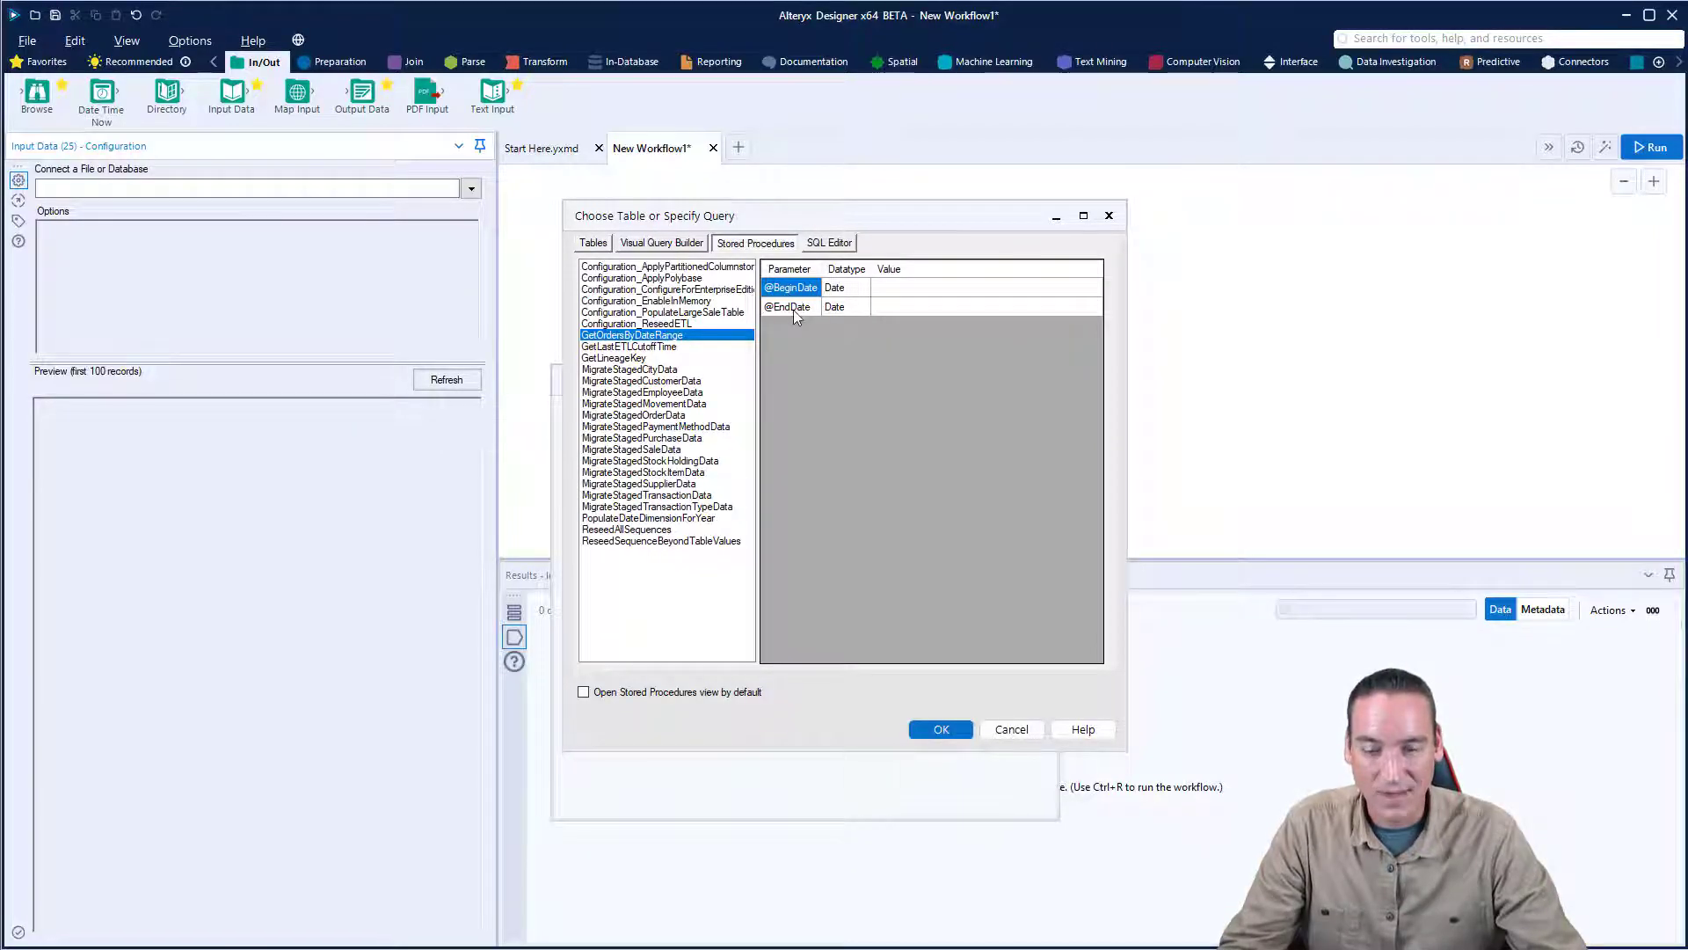
click(886, 289)
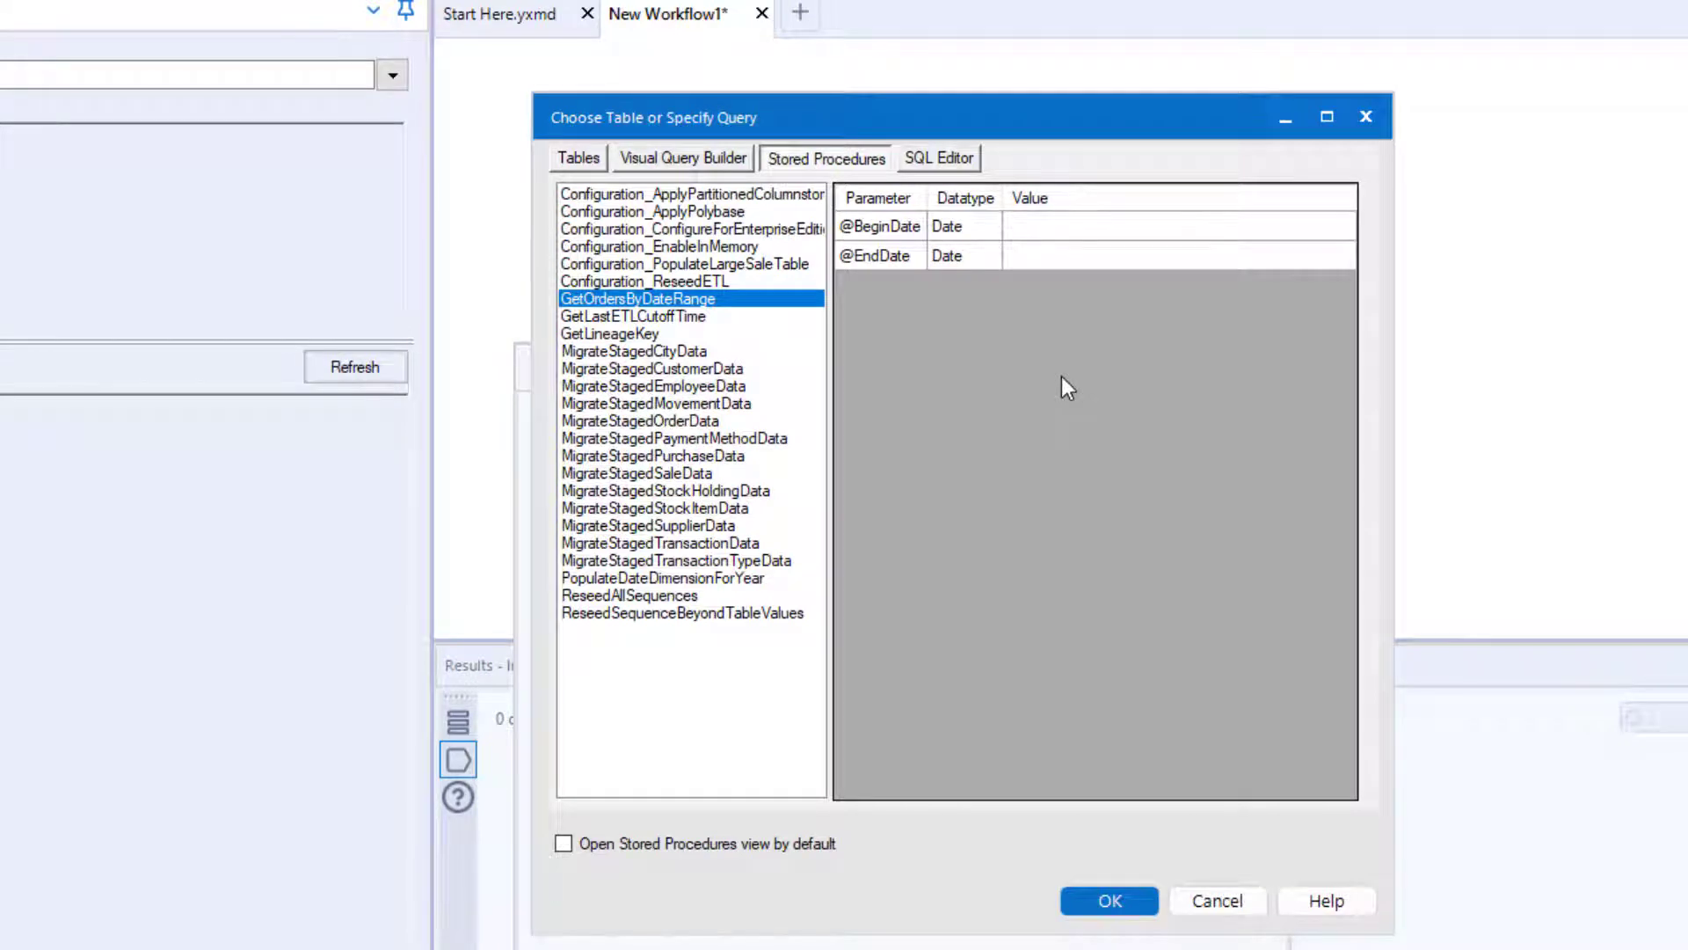
text(2013-06-01)
click(1104, 262)
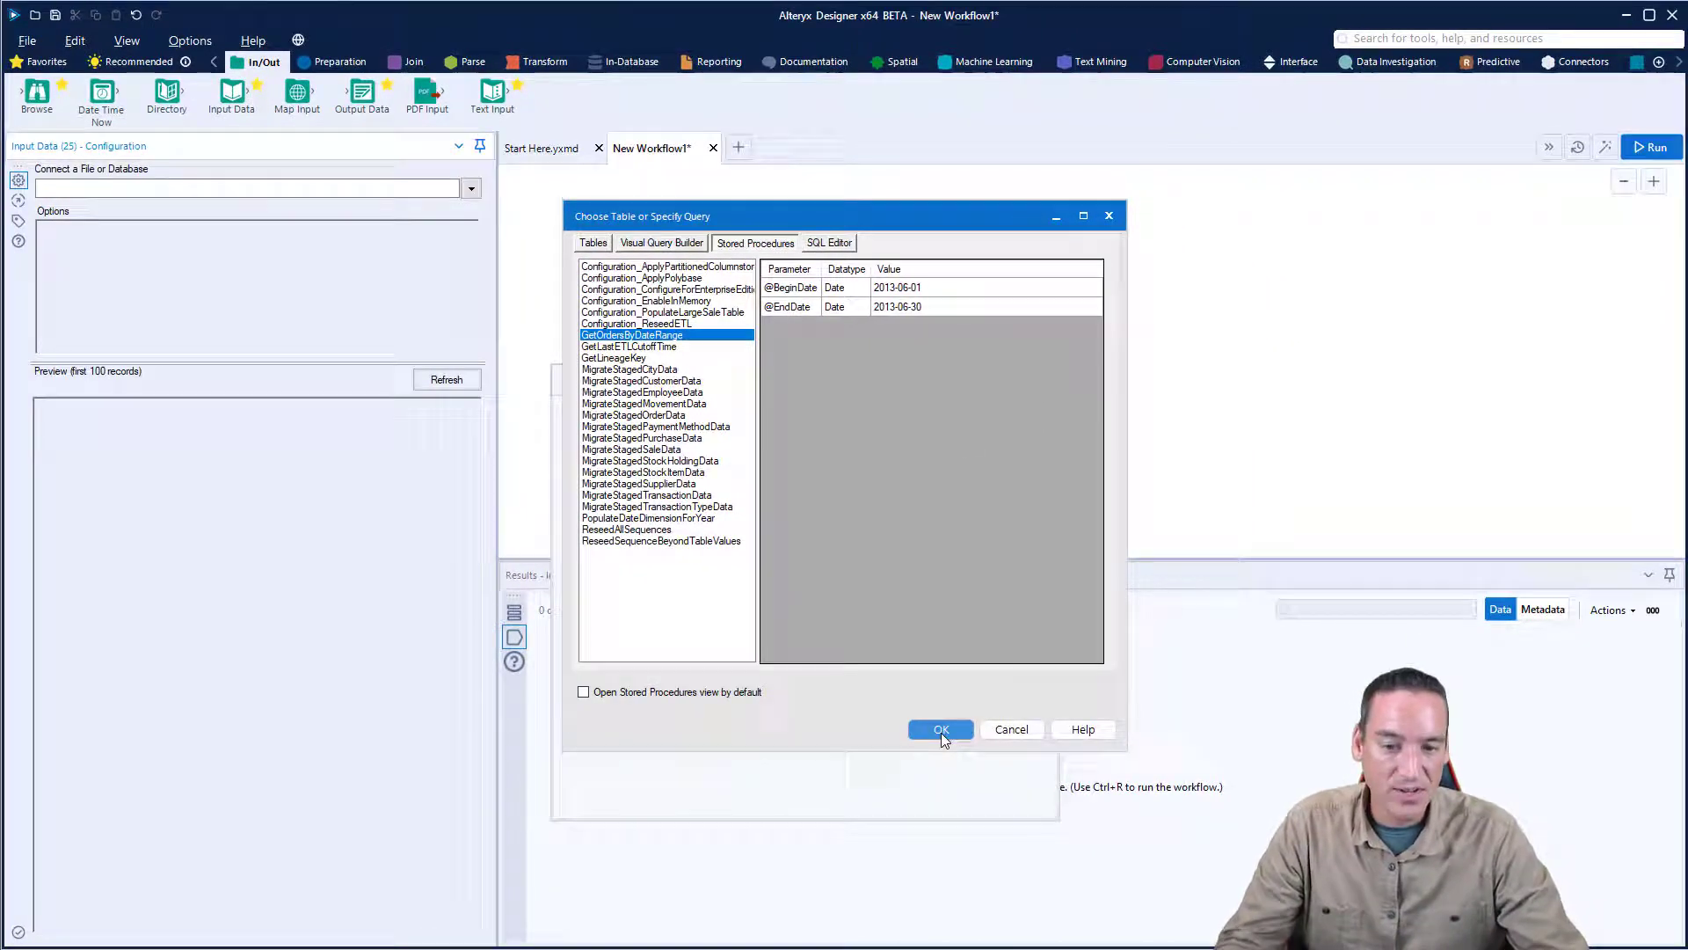
click(941, 731)
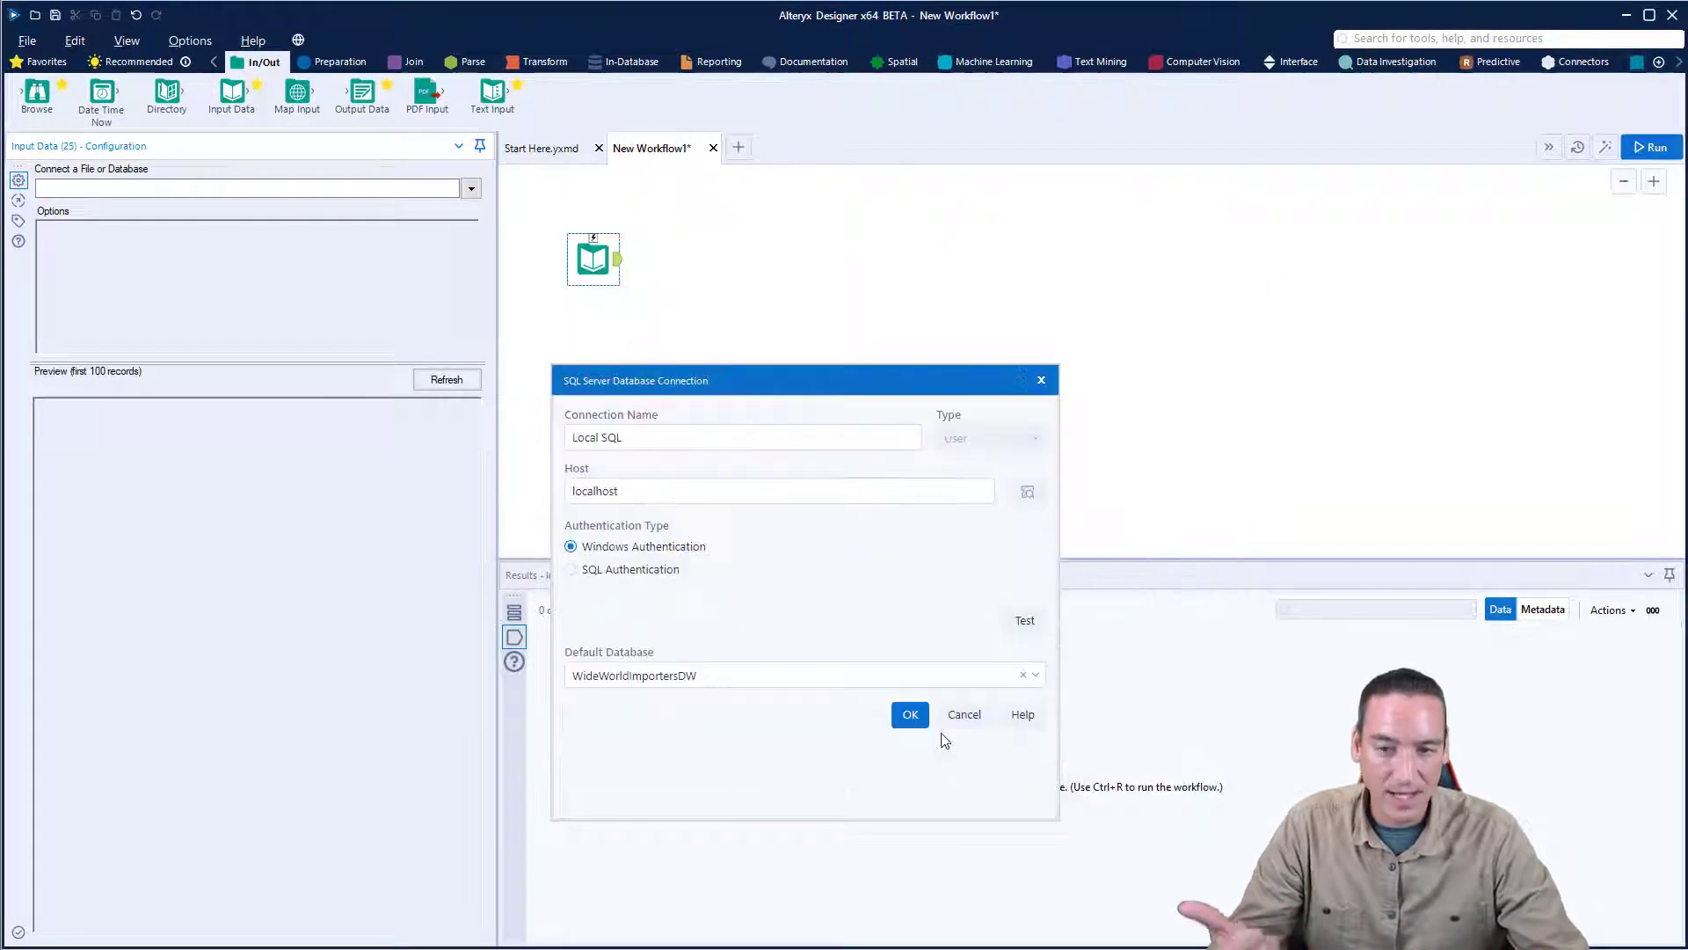
key(ctrl+r)
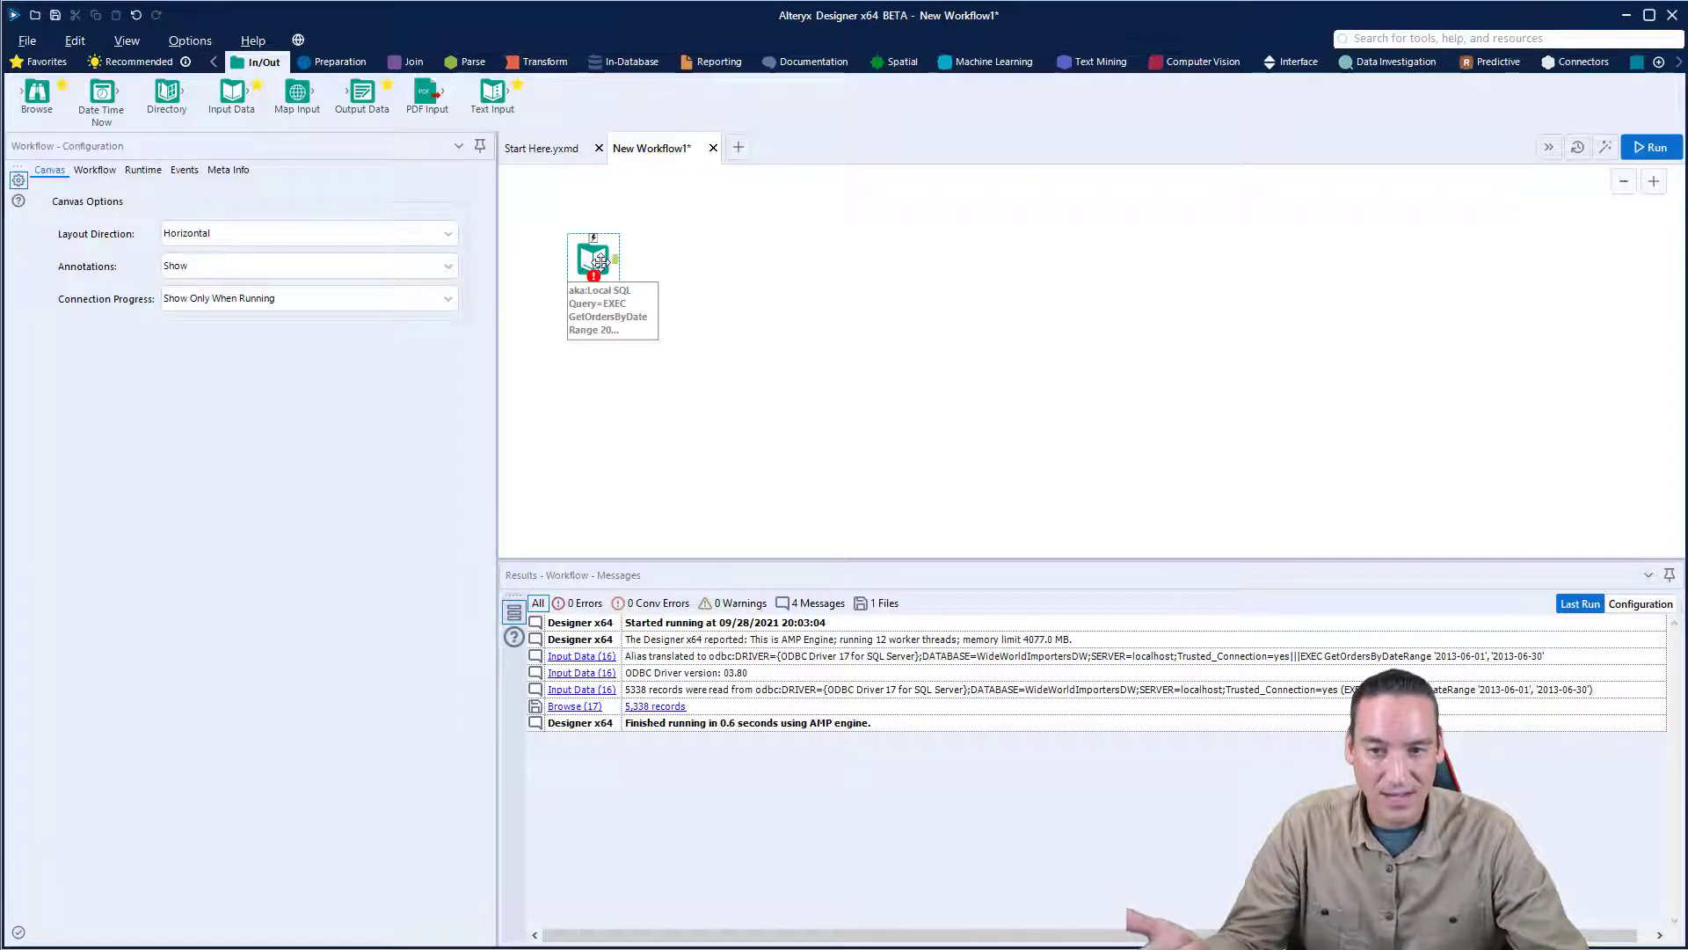
- Edit the Input Data tool's SQL query to put single quotes around both dates: EXEC GetOrdersByDateRange '2013-06-01', '2013-06-30'
click(616, 308)
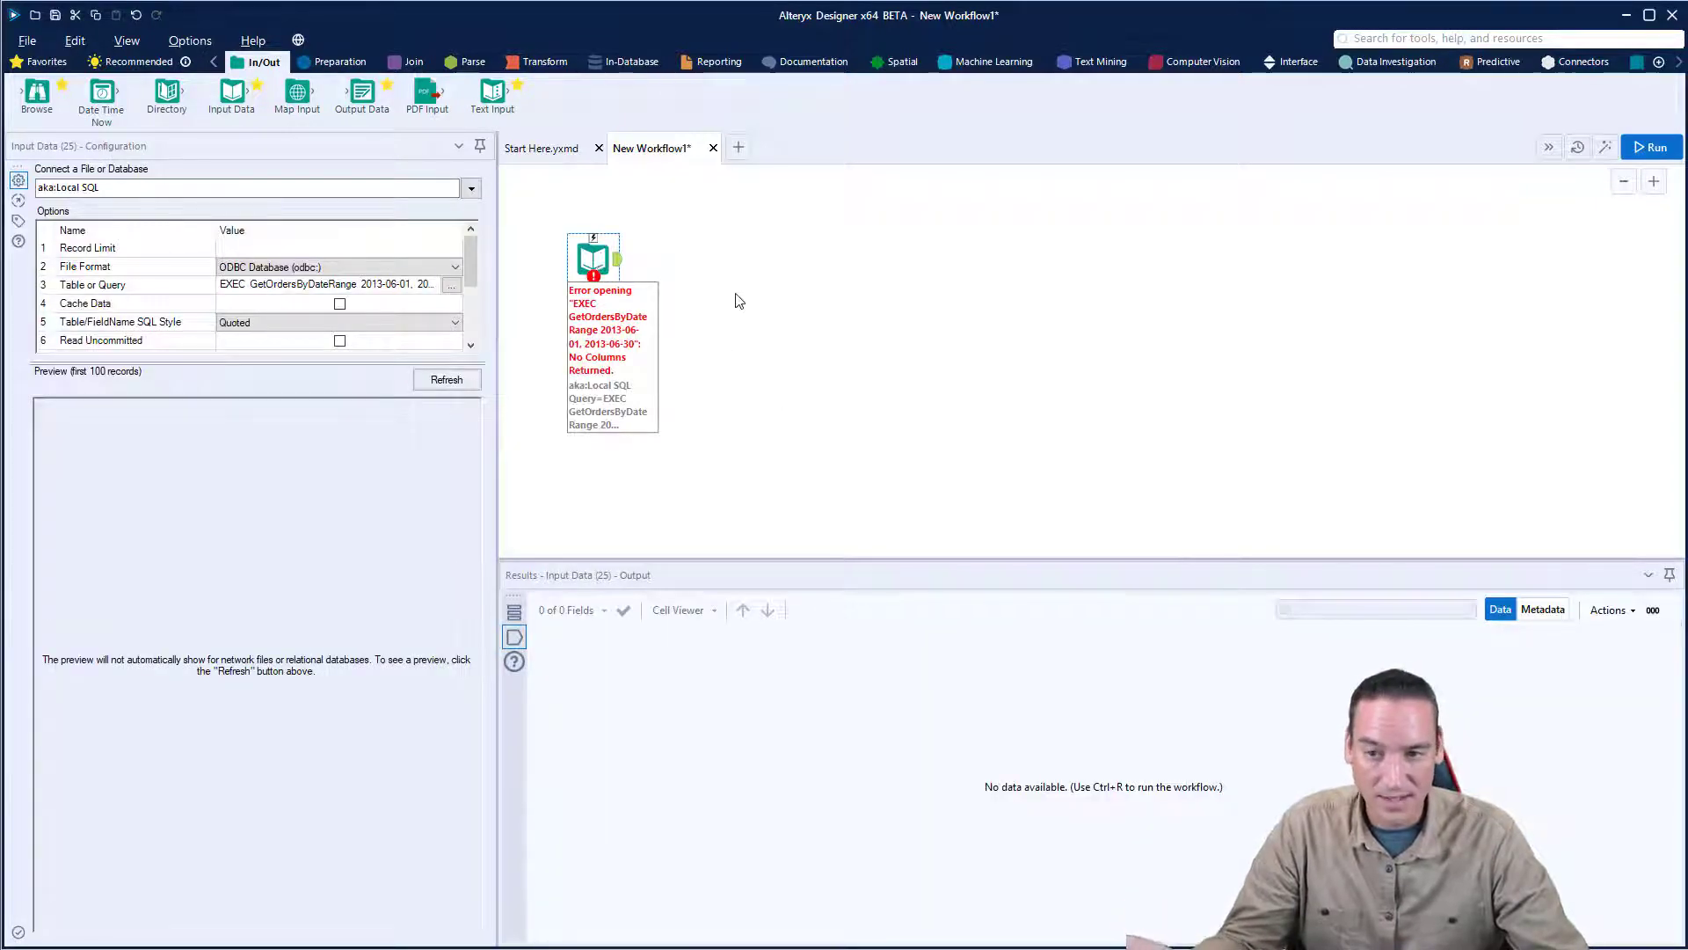
click(449, 291)
click(449, 289)
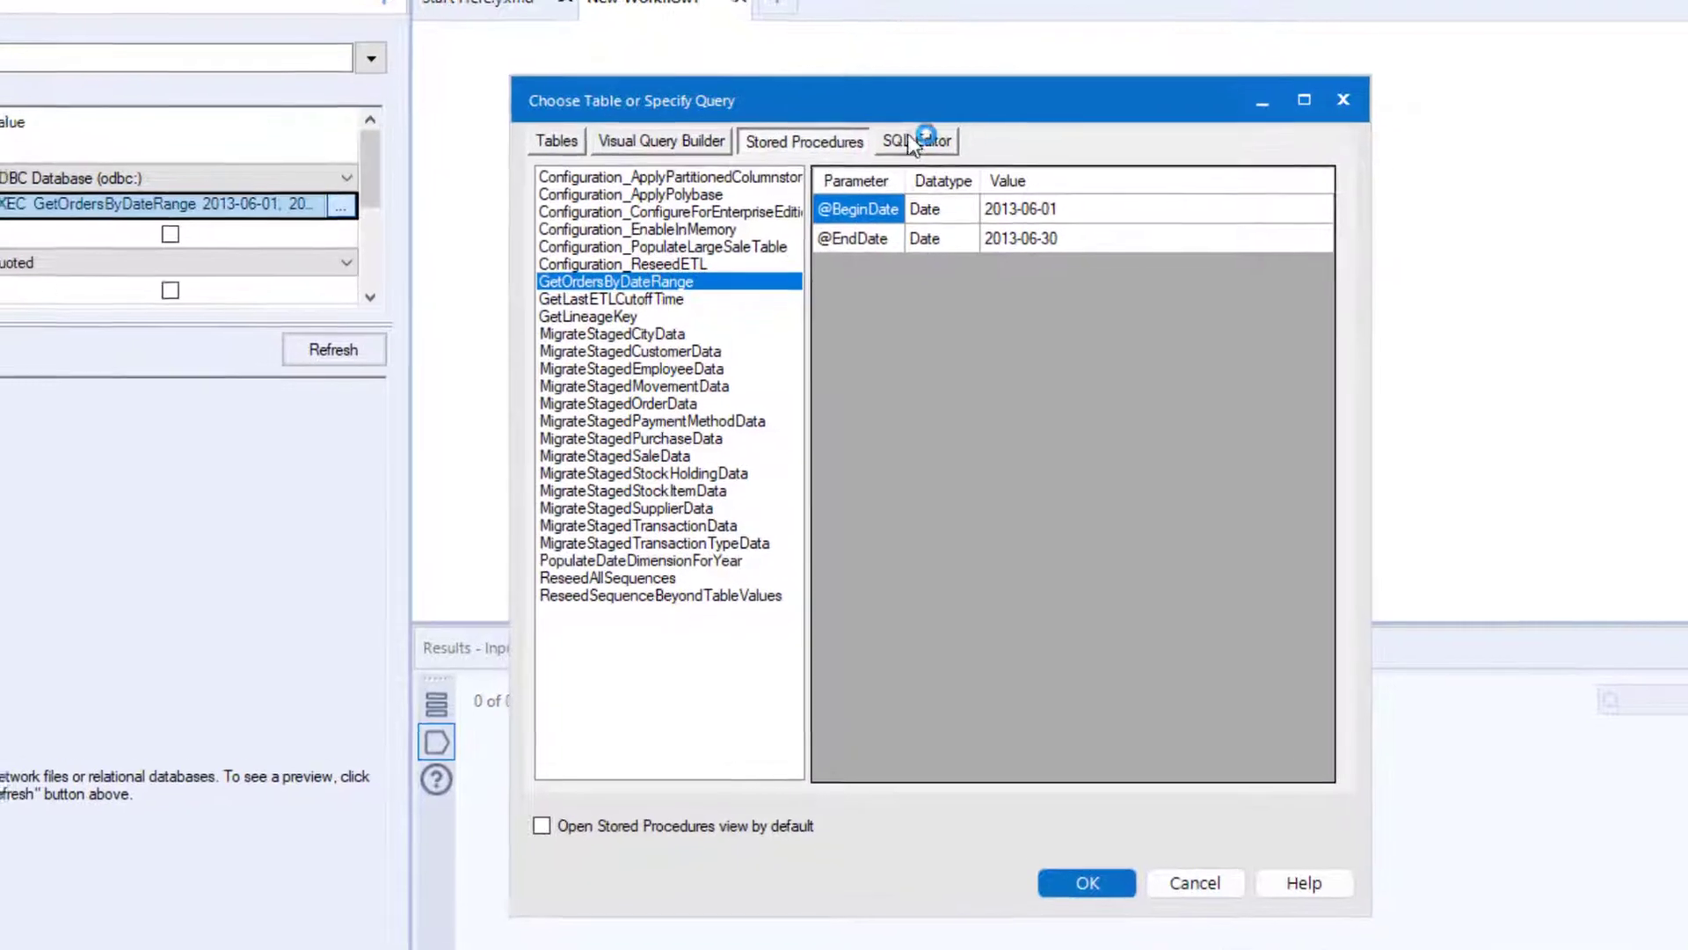
click(827, 243)
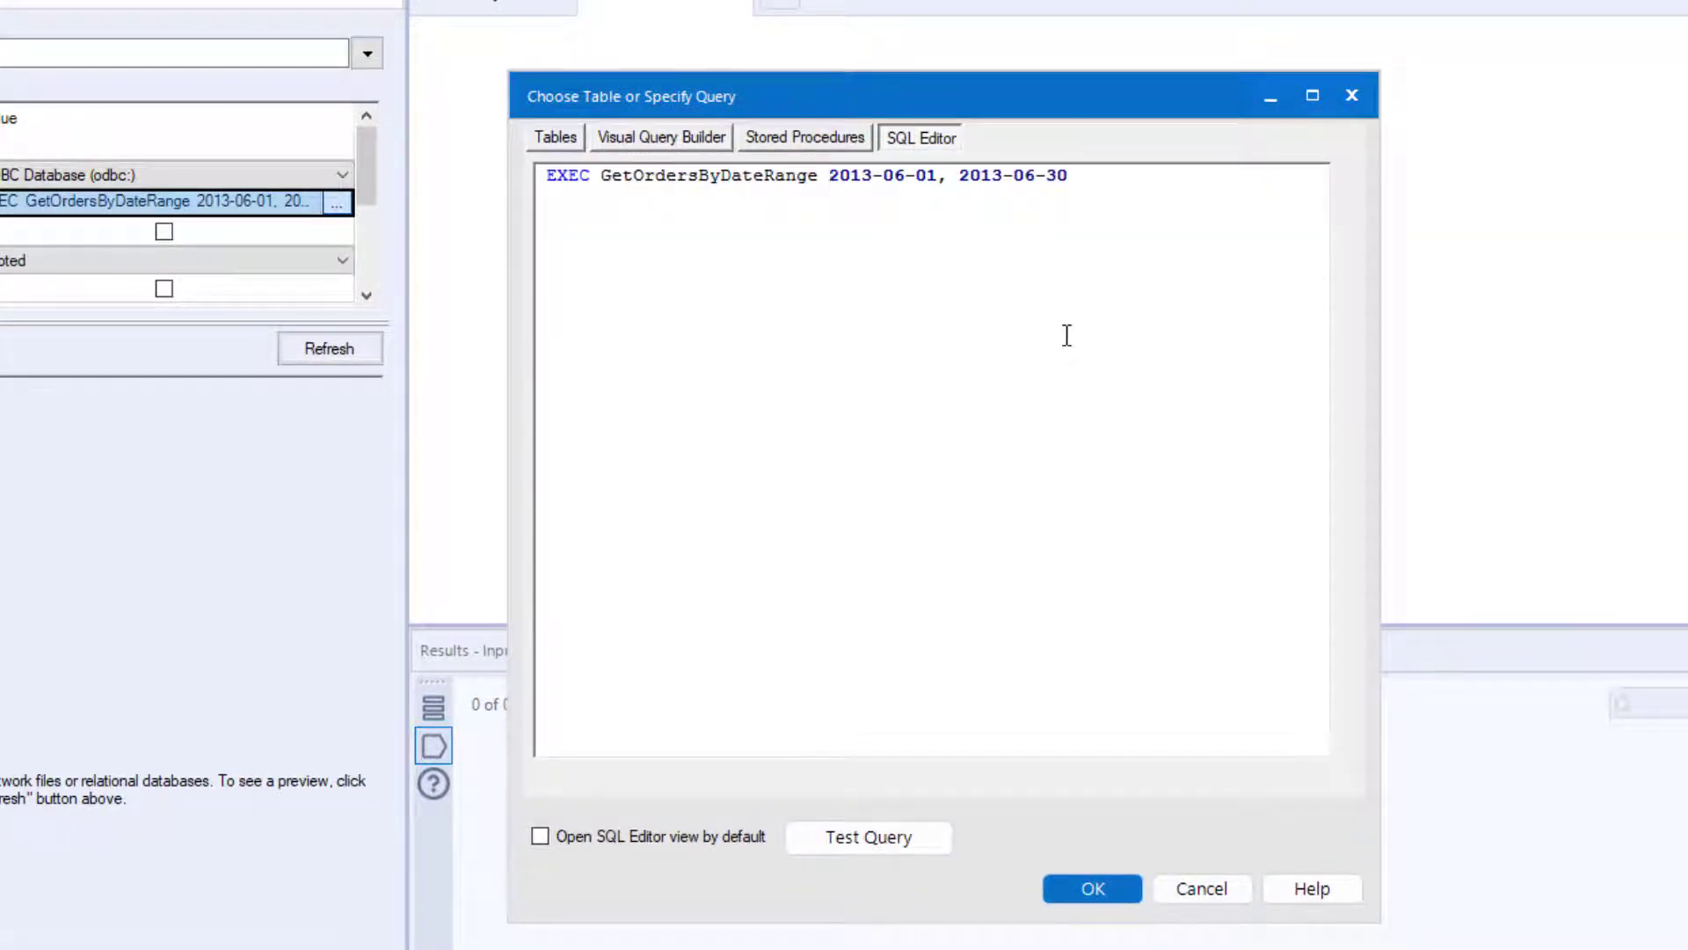
text(')
text(')
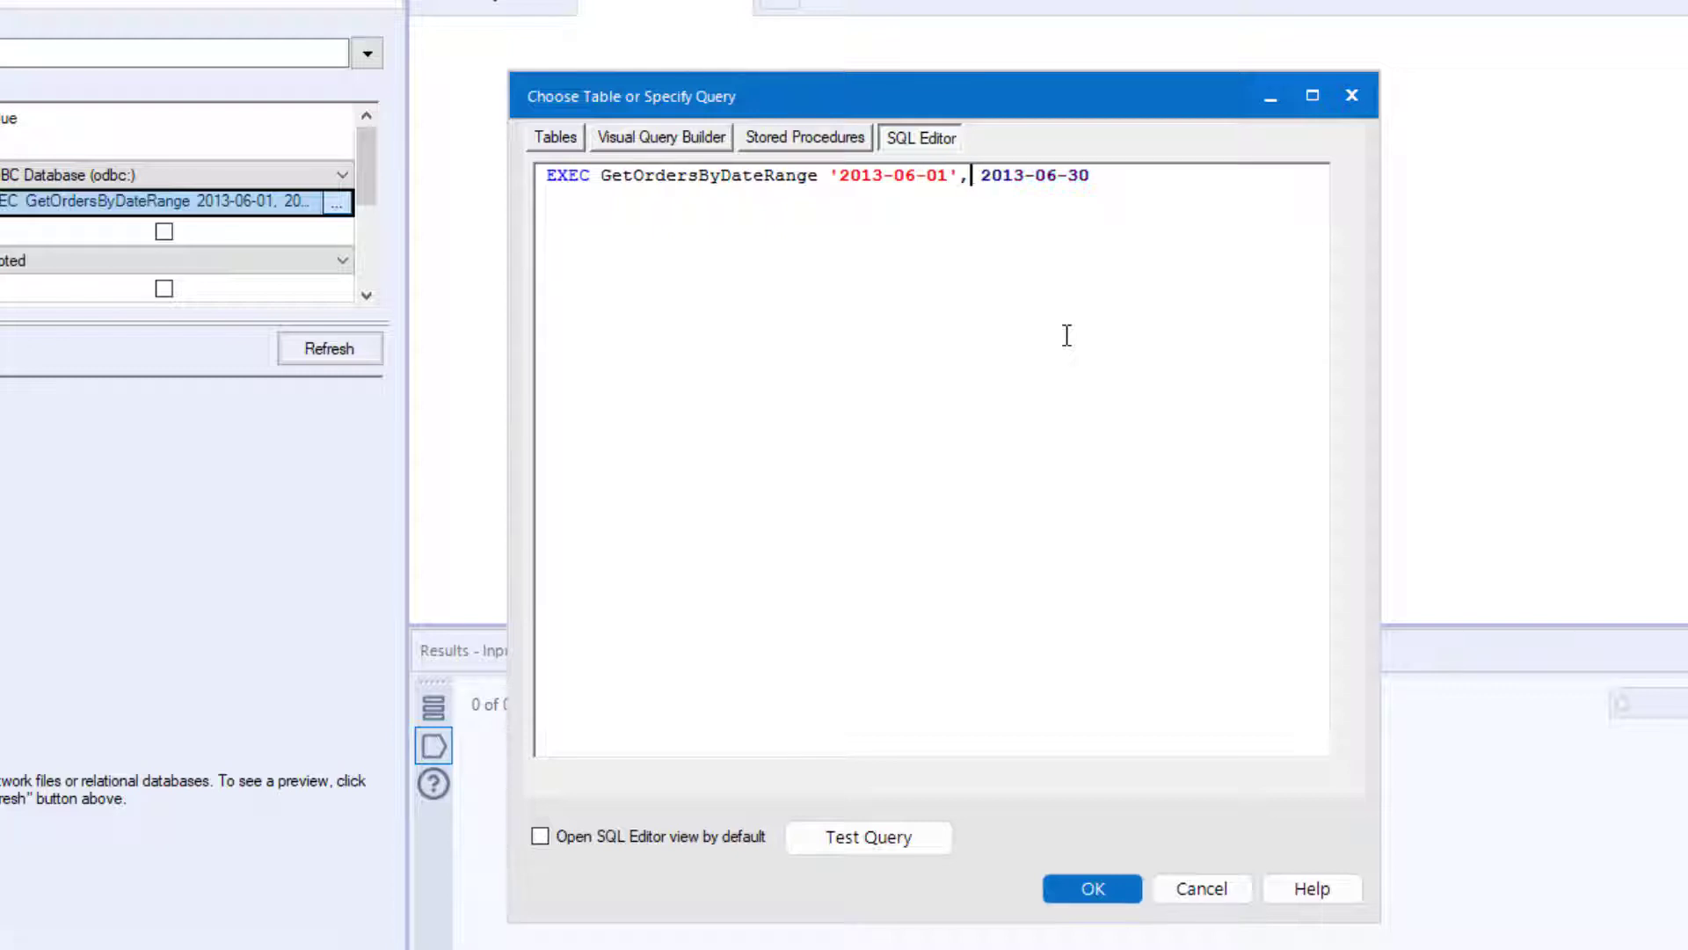
text(')
- Test the edited stored procedure query and accept it for the Input Data tool
click(923, 842)
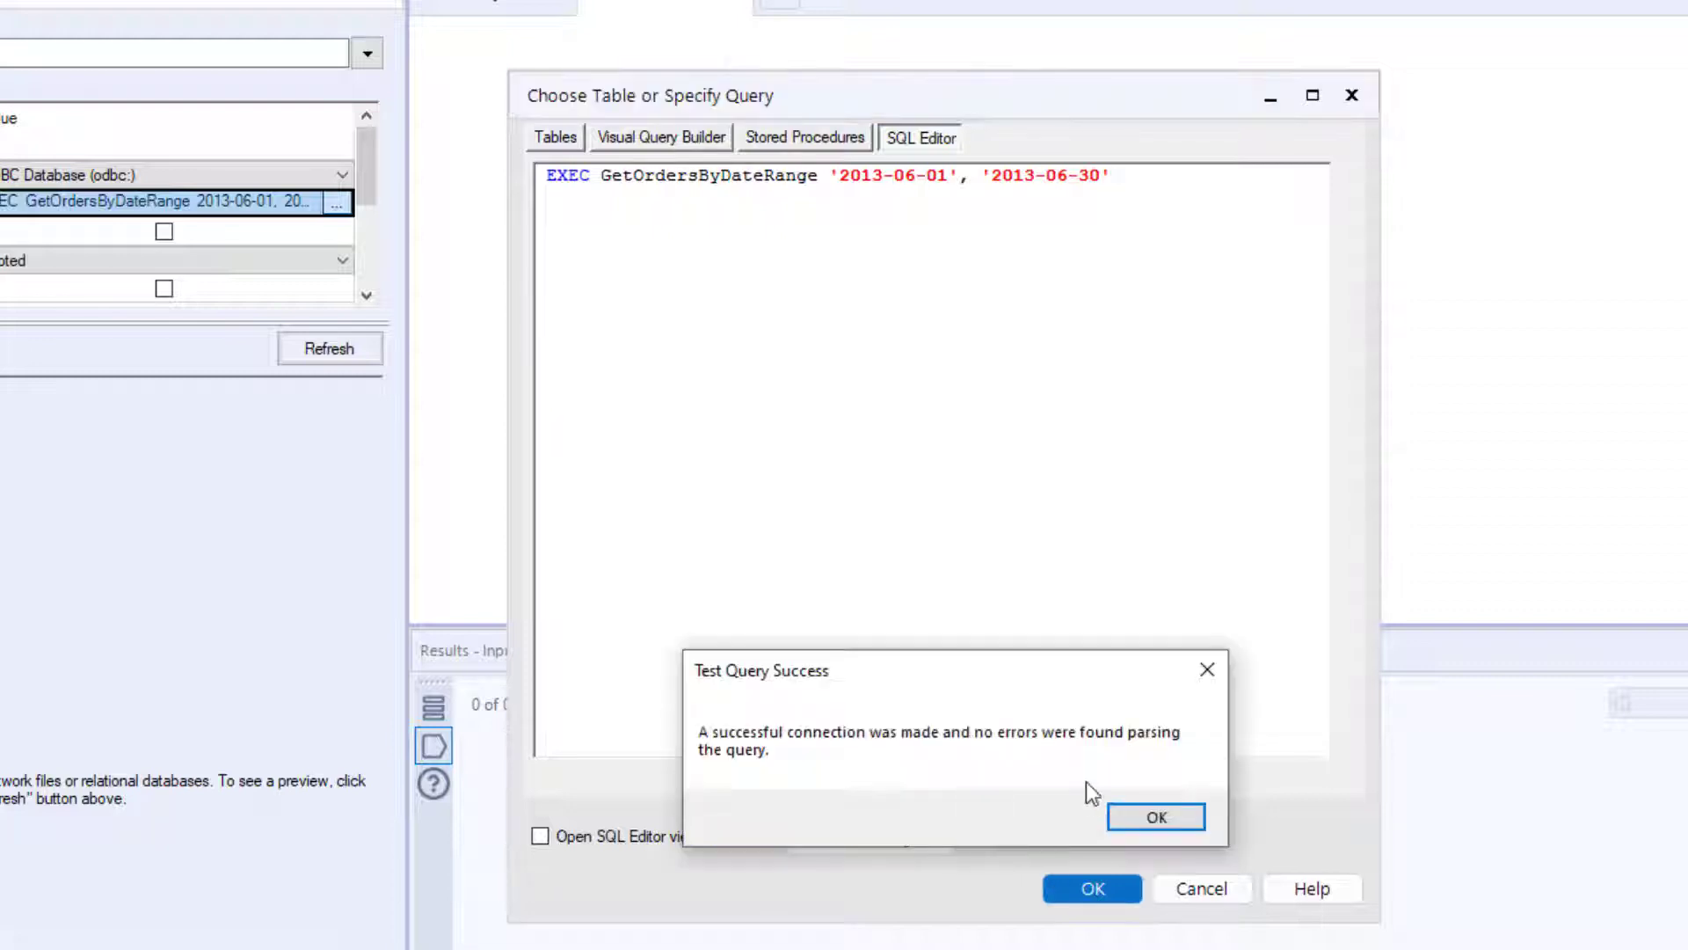
click(1150, 833)
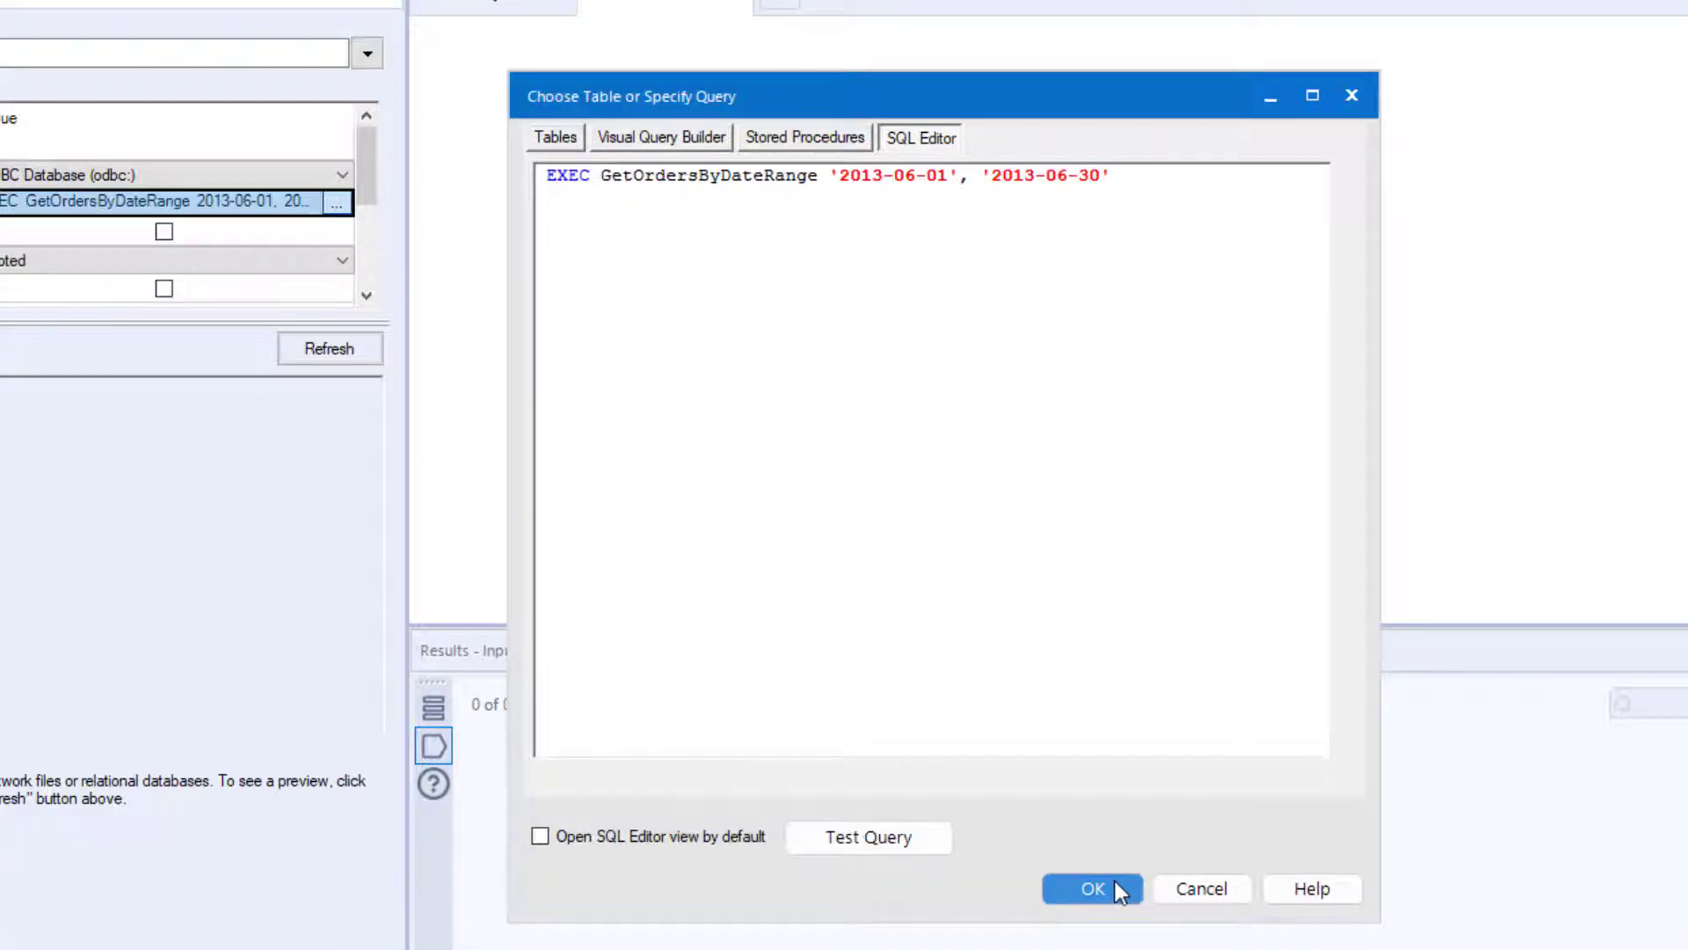
click(1093, 888)
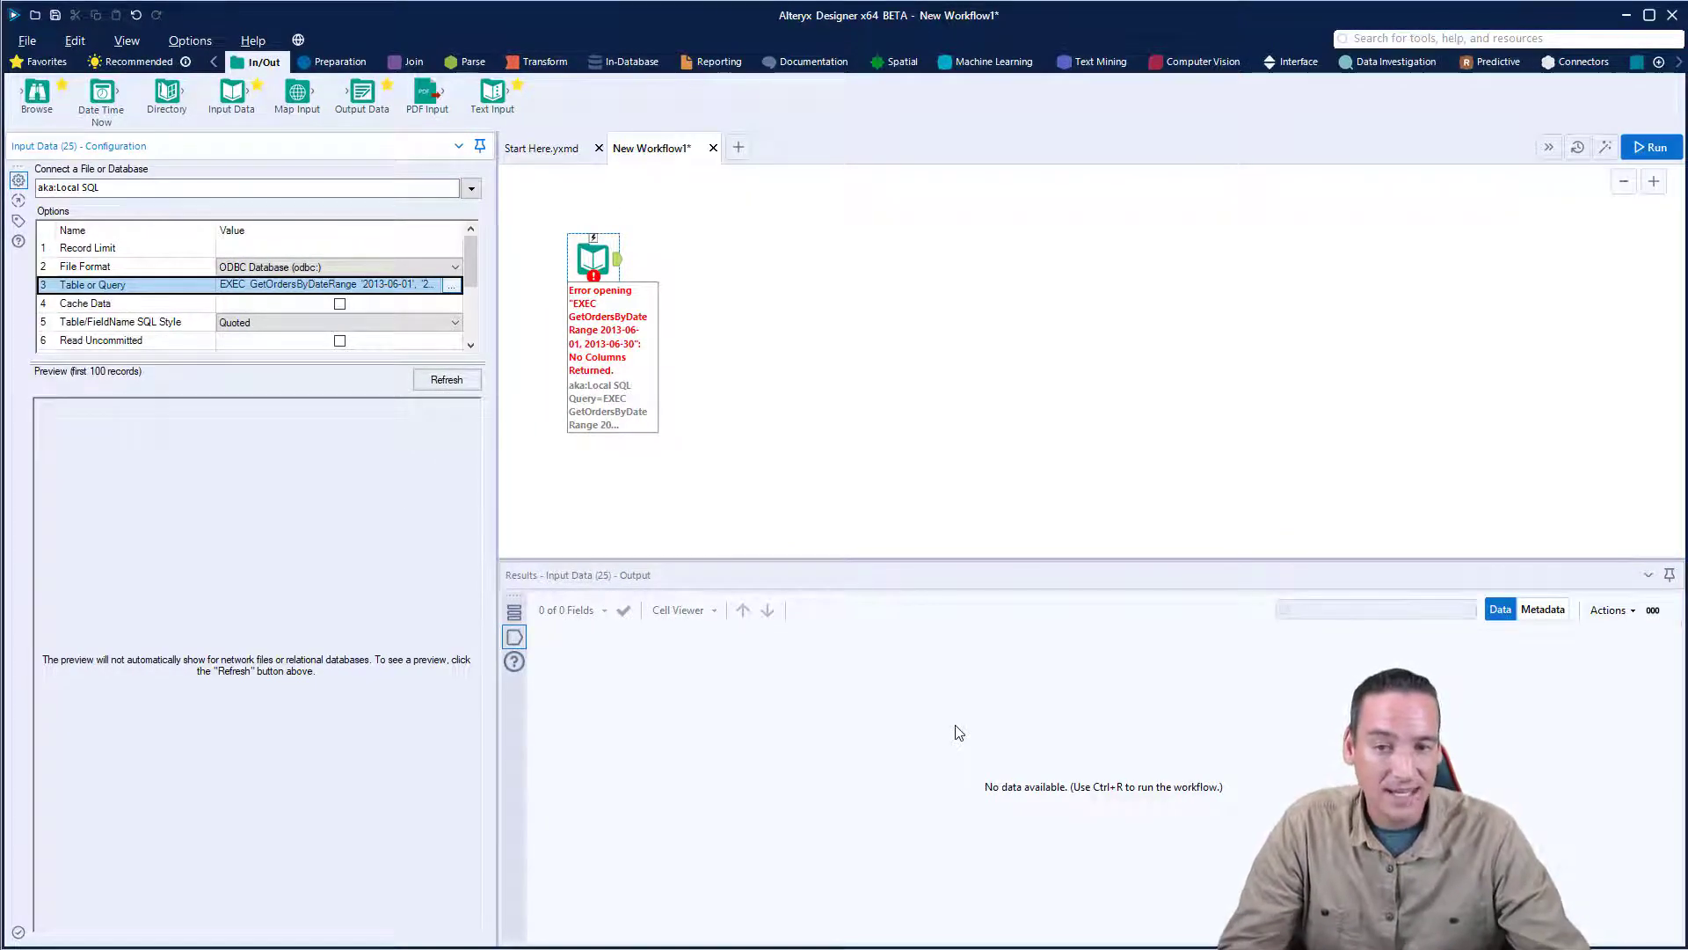
click(745, 423)
key(ctrl+r)
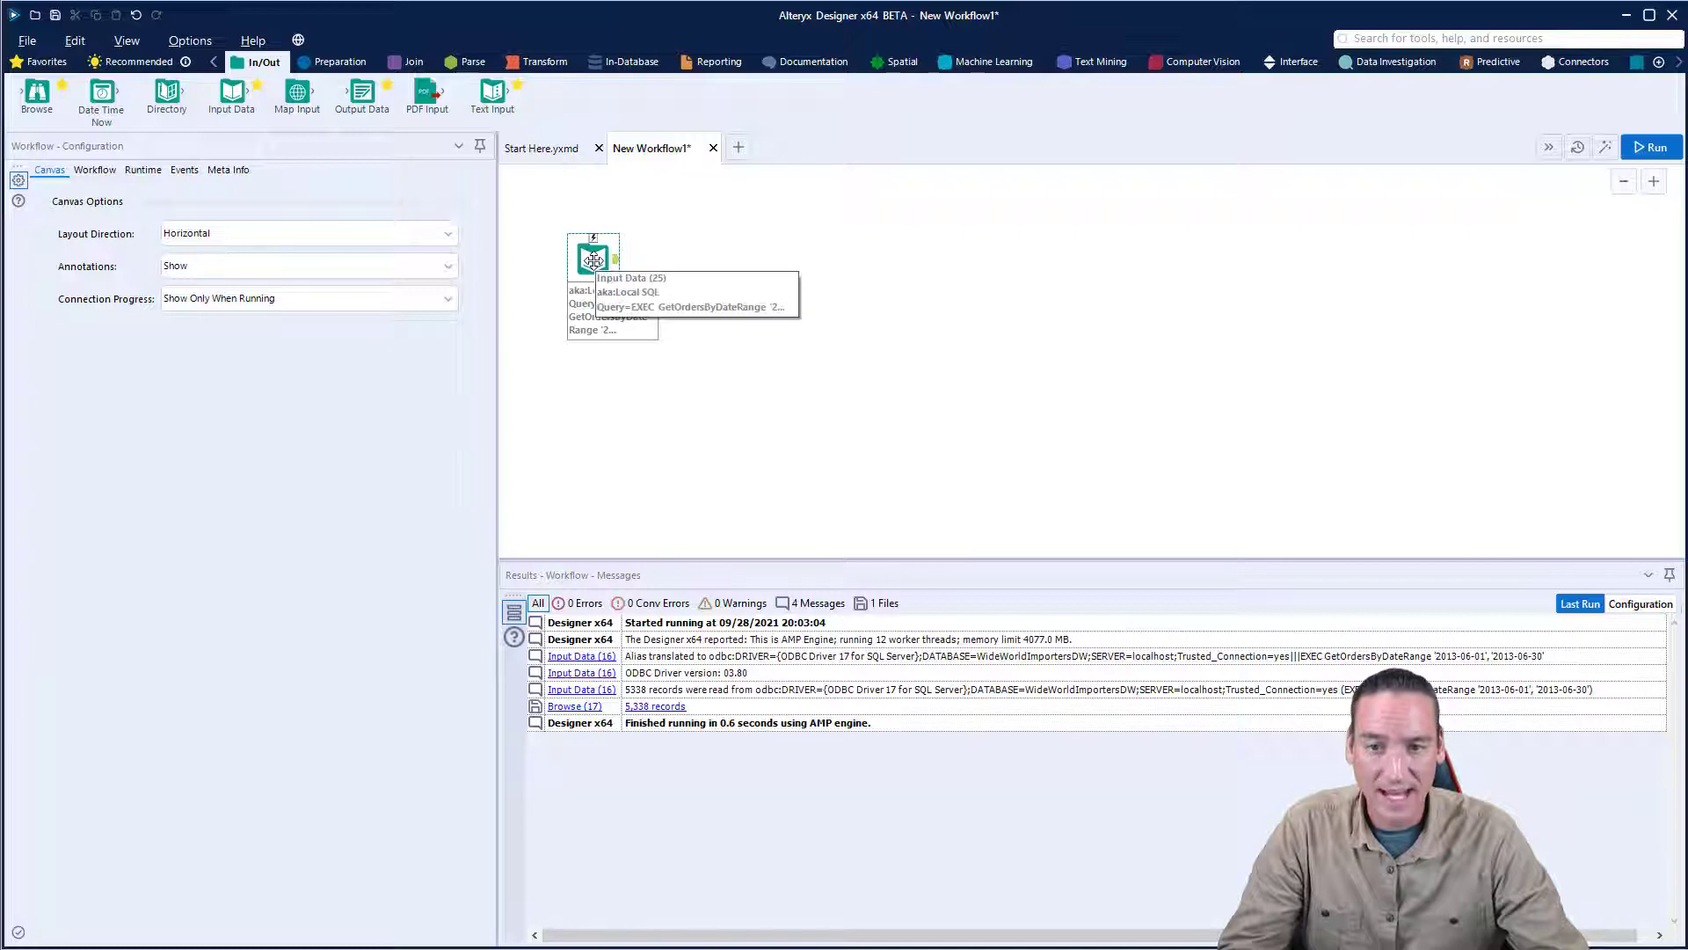
- Connect a Browse tool to the Input Data tool's output and run the workflow
drag(37, 91, 708, 260)
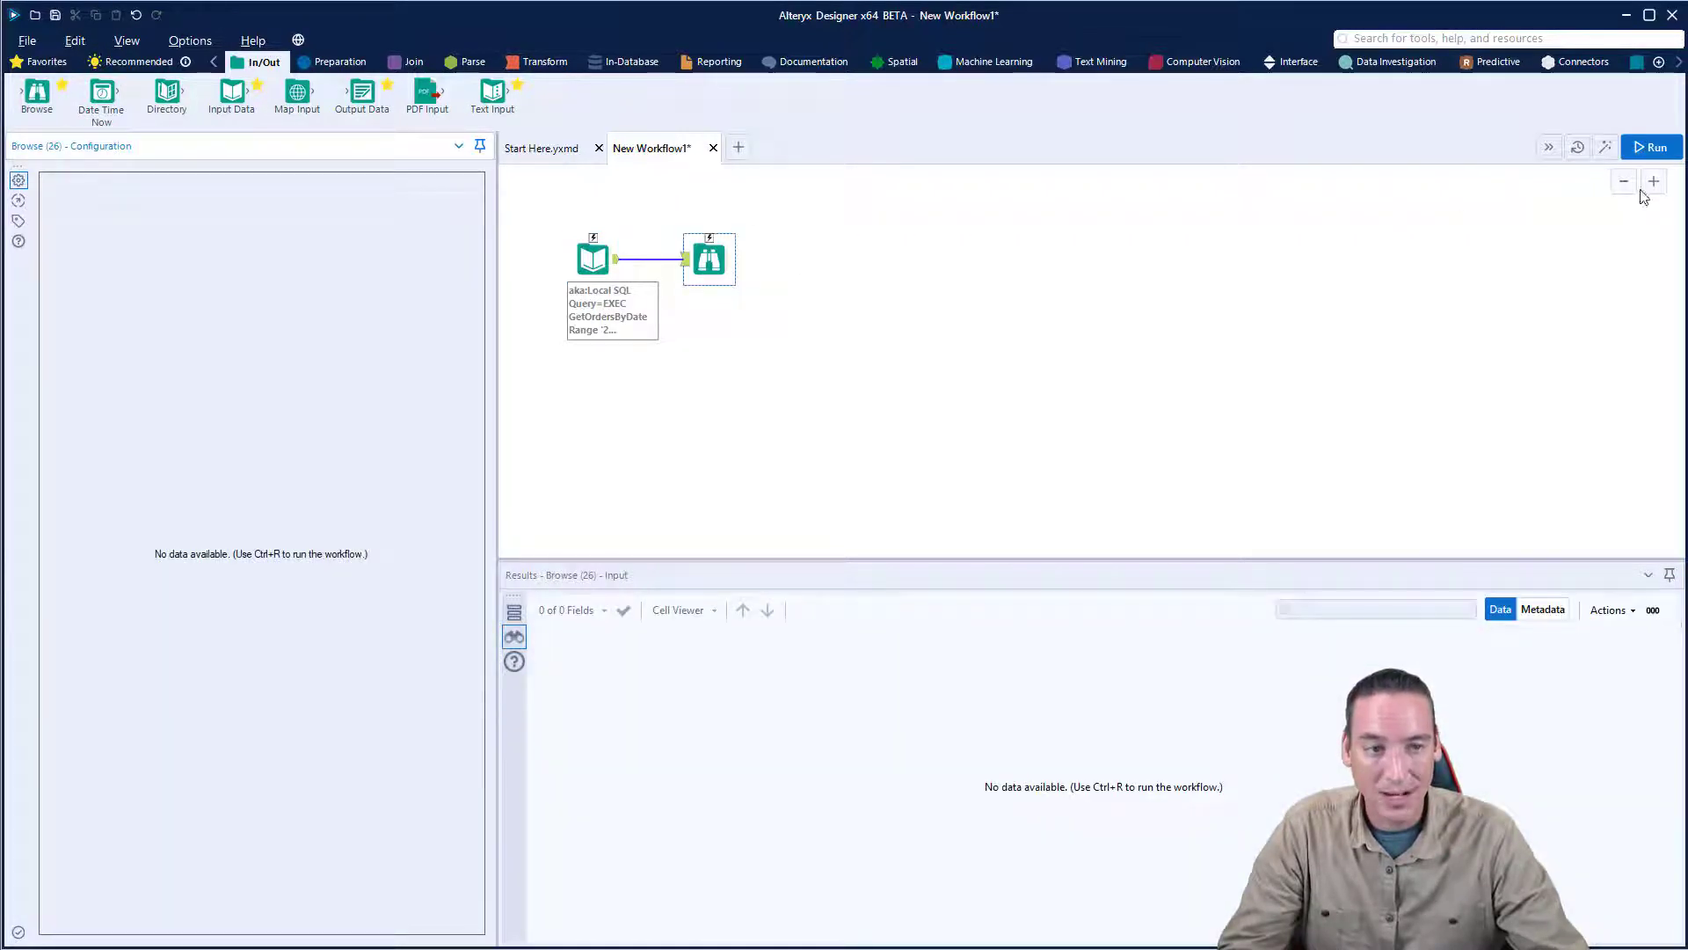
click(1652, 147)
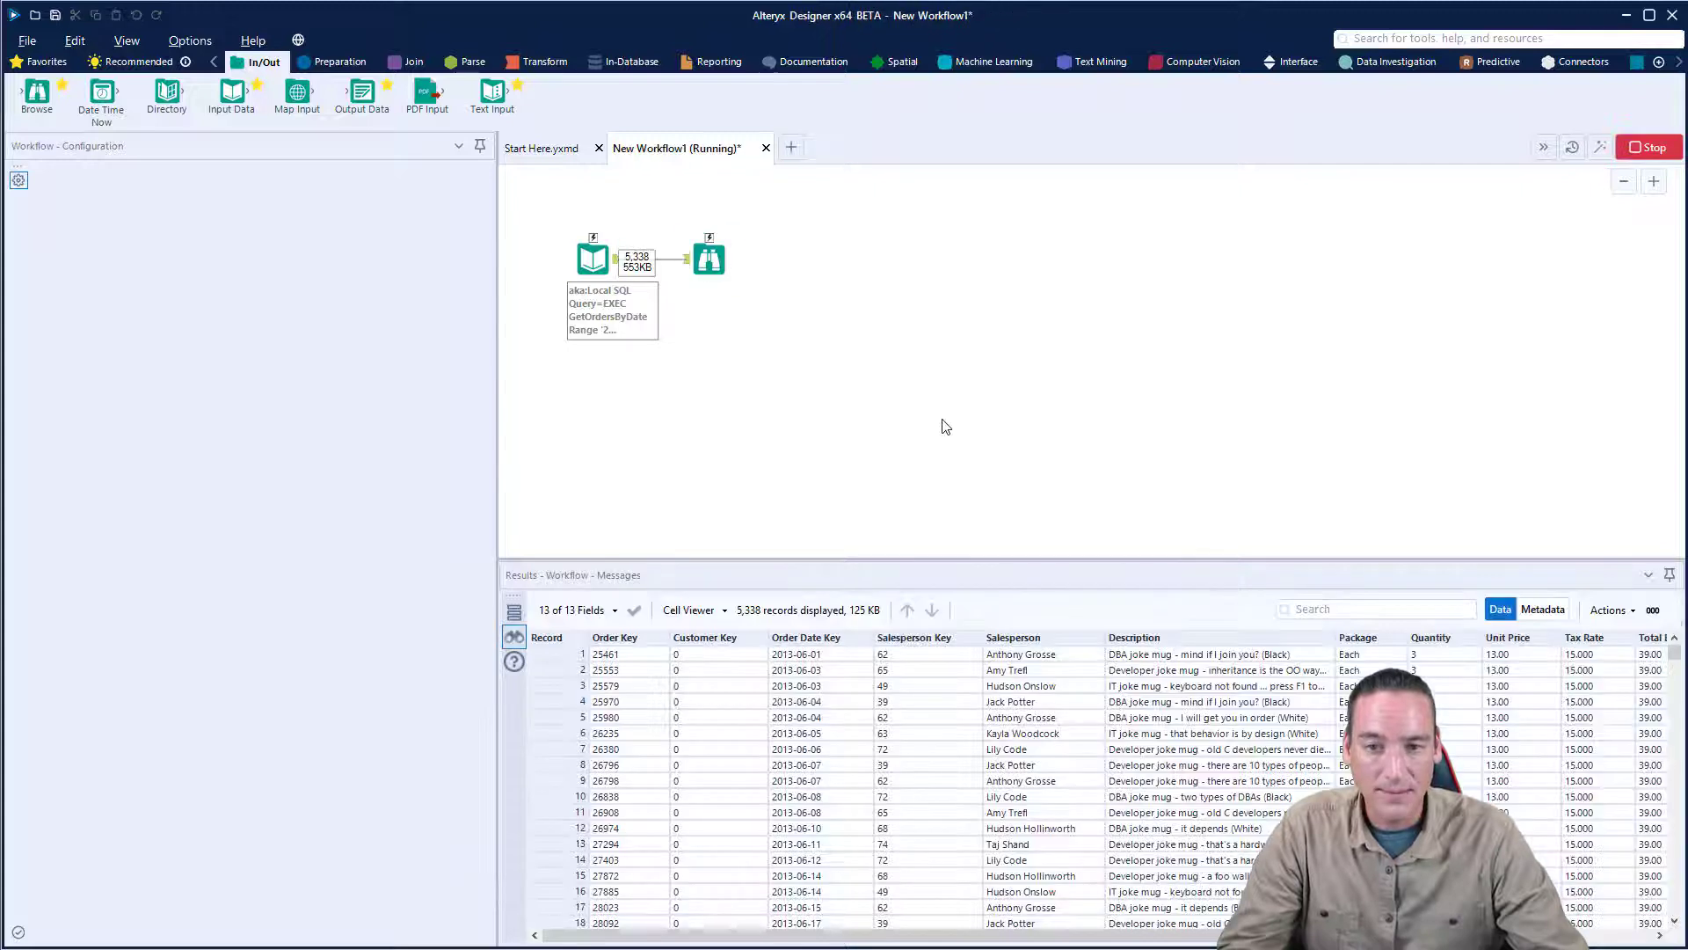
click(962, 520)
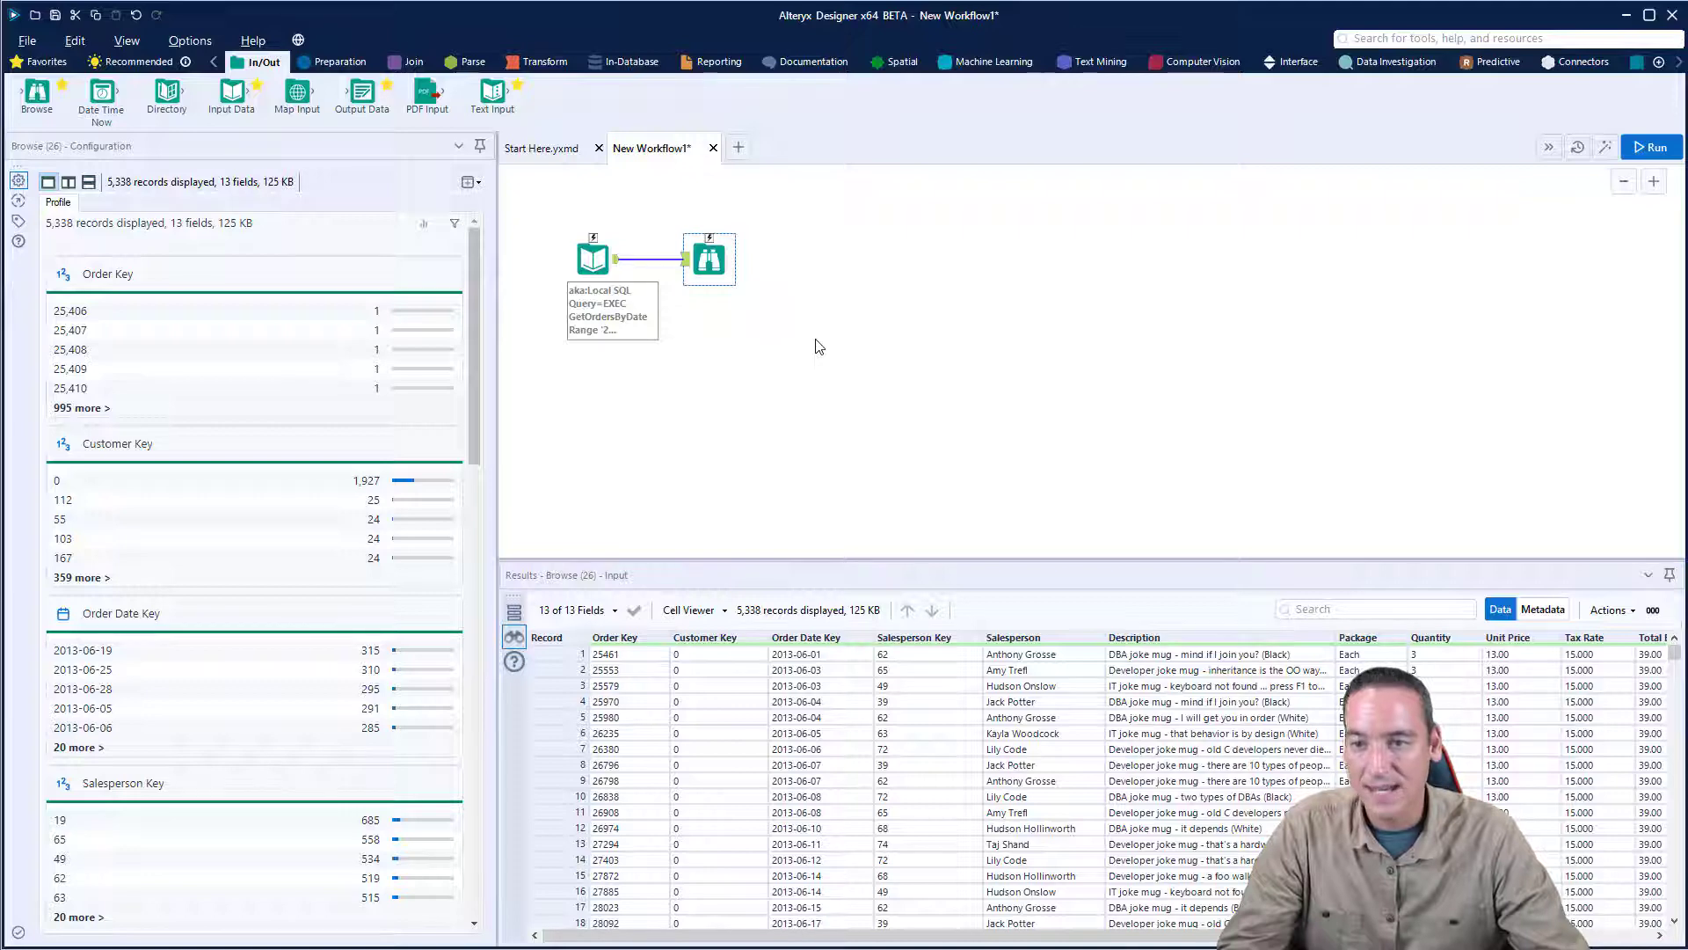
- Move the Input Data and Browse tools together slightly lower on the canvas, and select only the Input Data tool
click(793, 336)
drag(548, 213, 760, 351)
drag(721, 267, 742, 319)
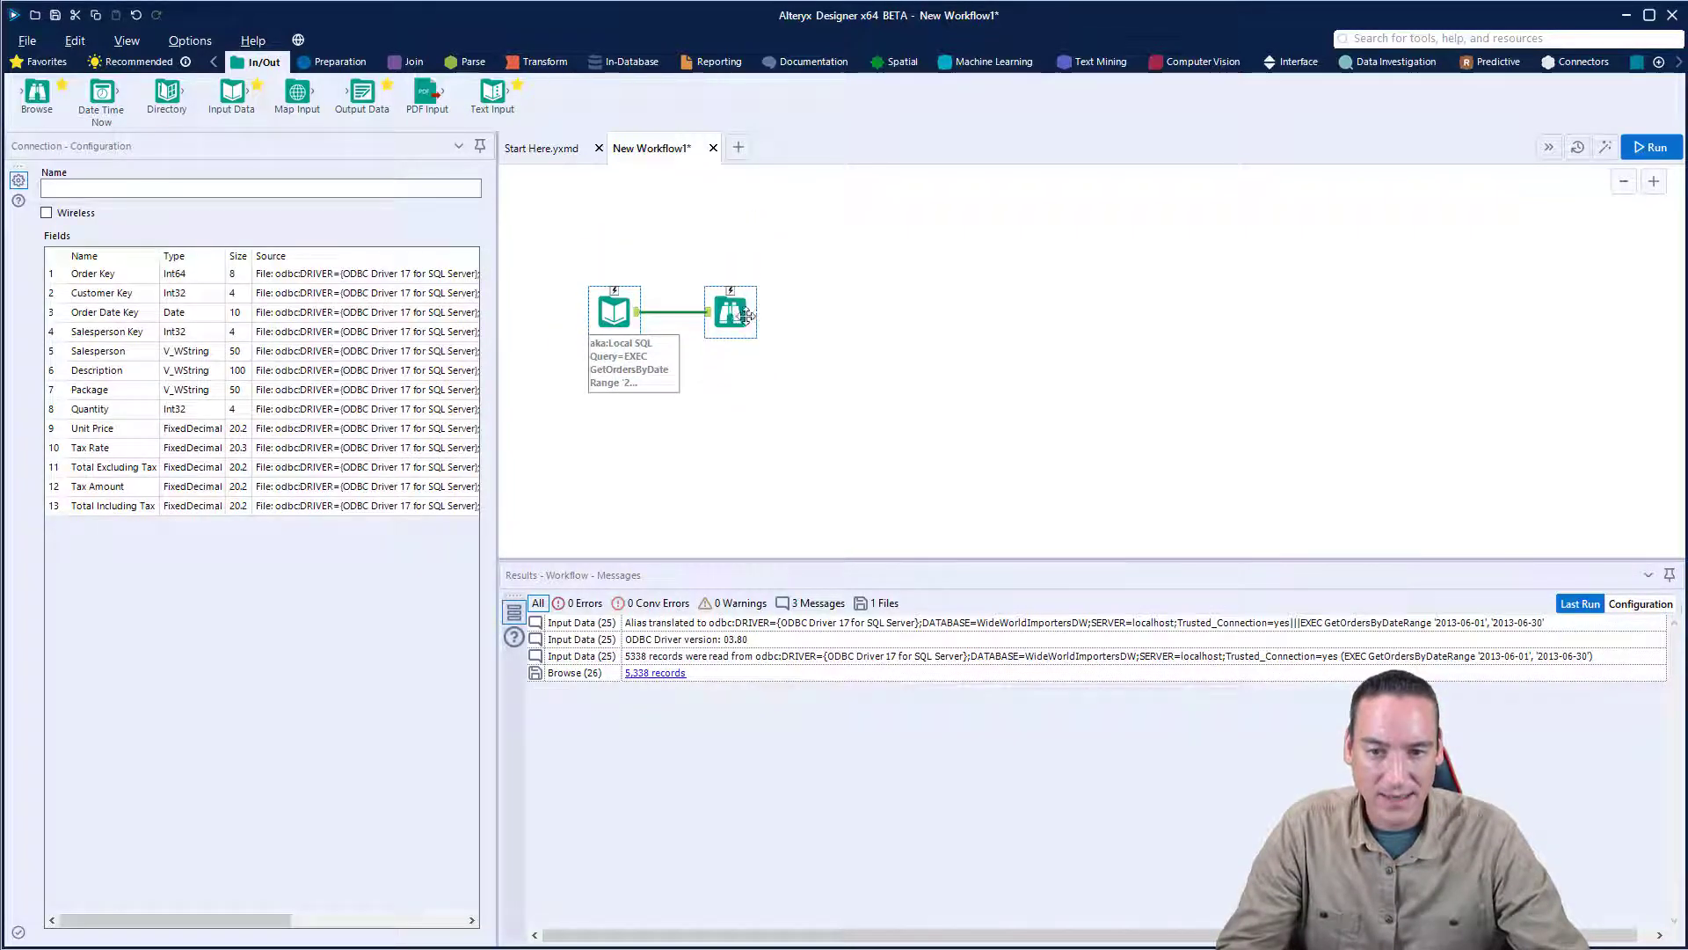
click(841, 308)
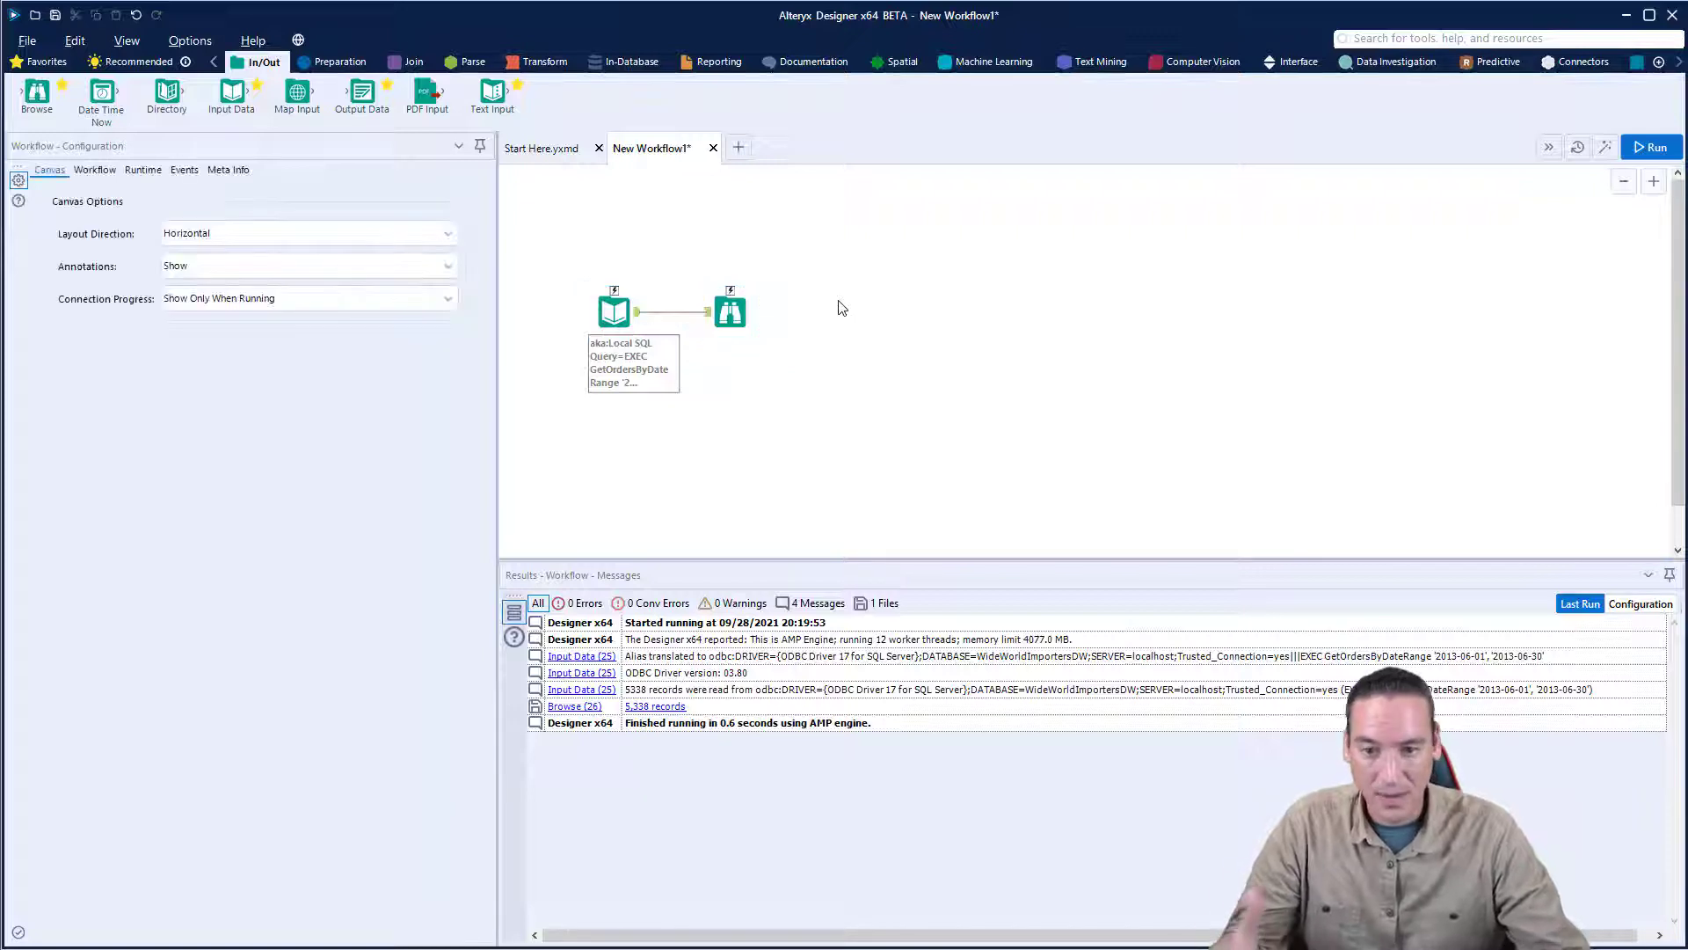
click(618, 313)
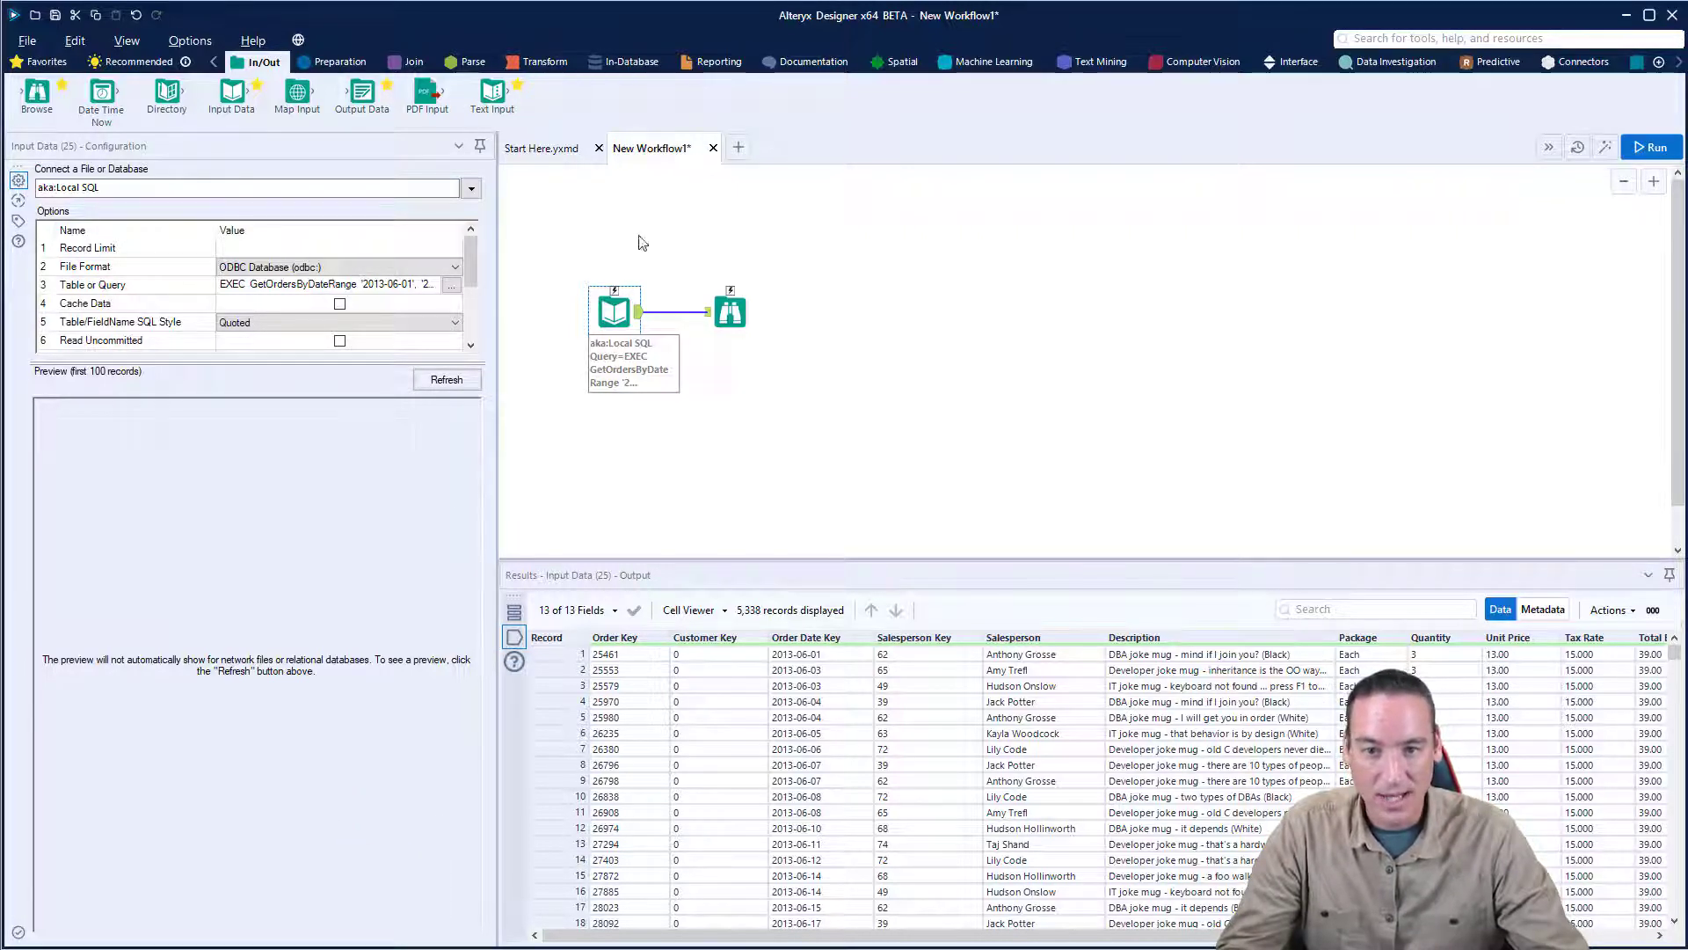
- Add a Date interface tool above the Input Data tool, connect it to Input Data, and select the resulting Action tool
click(1293, 62)
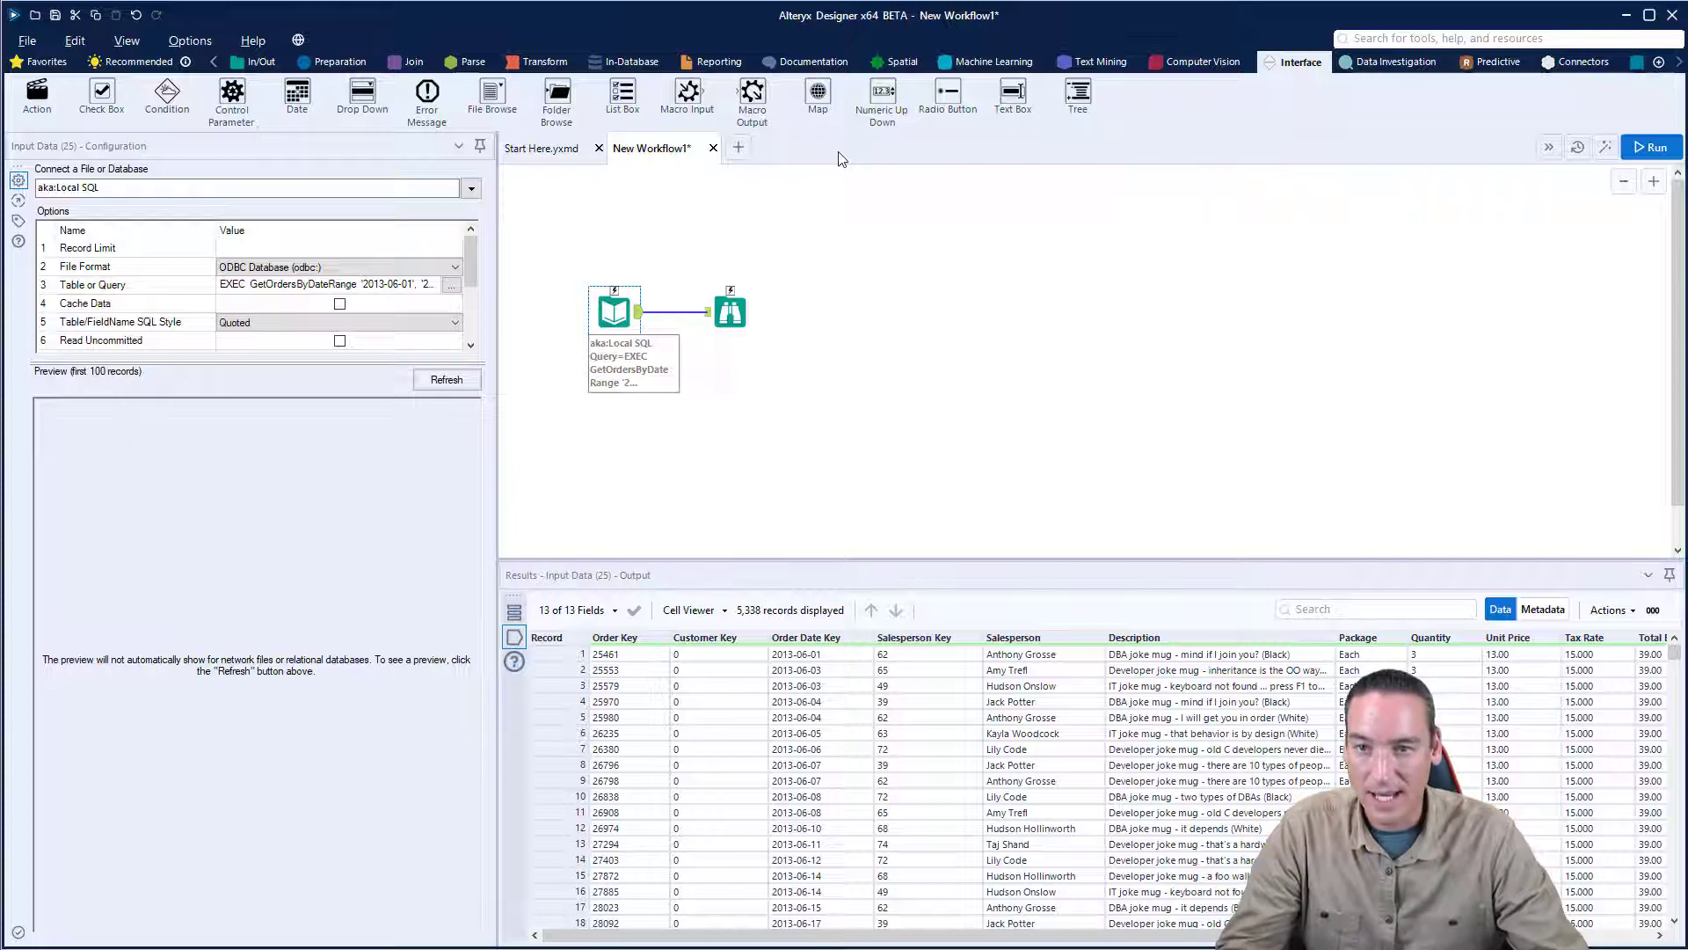
drag(297, 95, 814, 431)
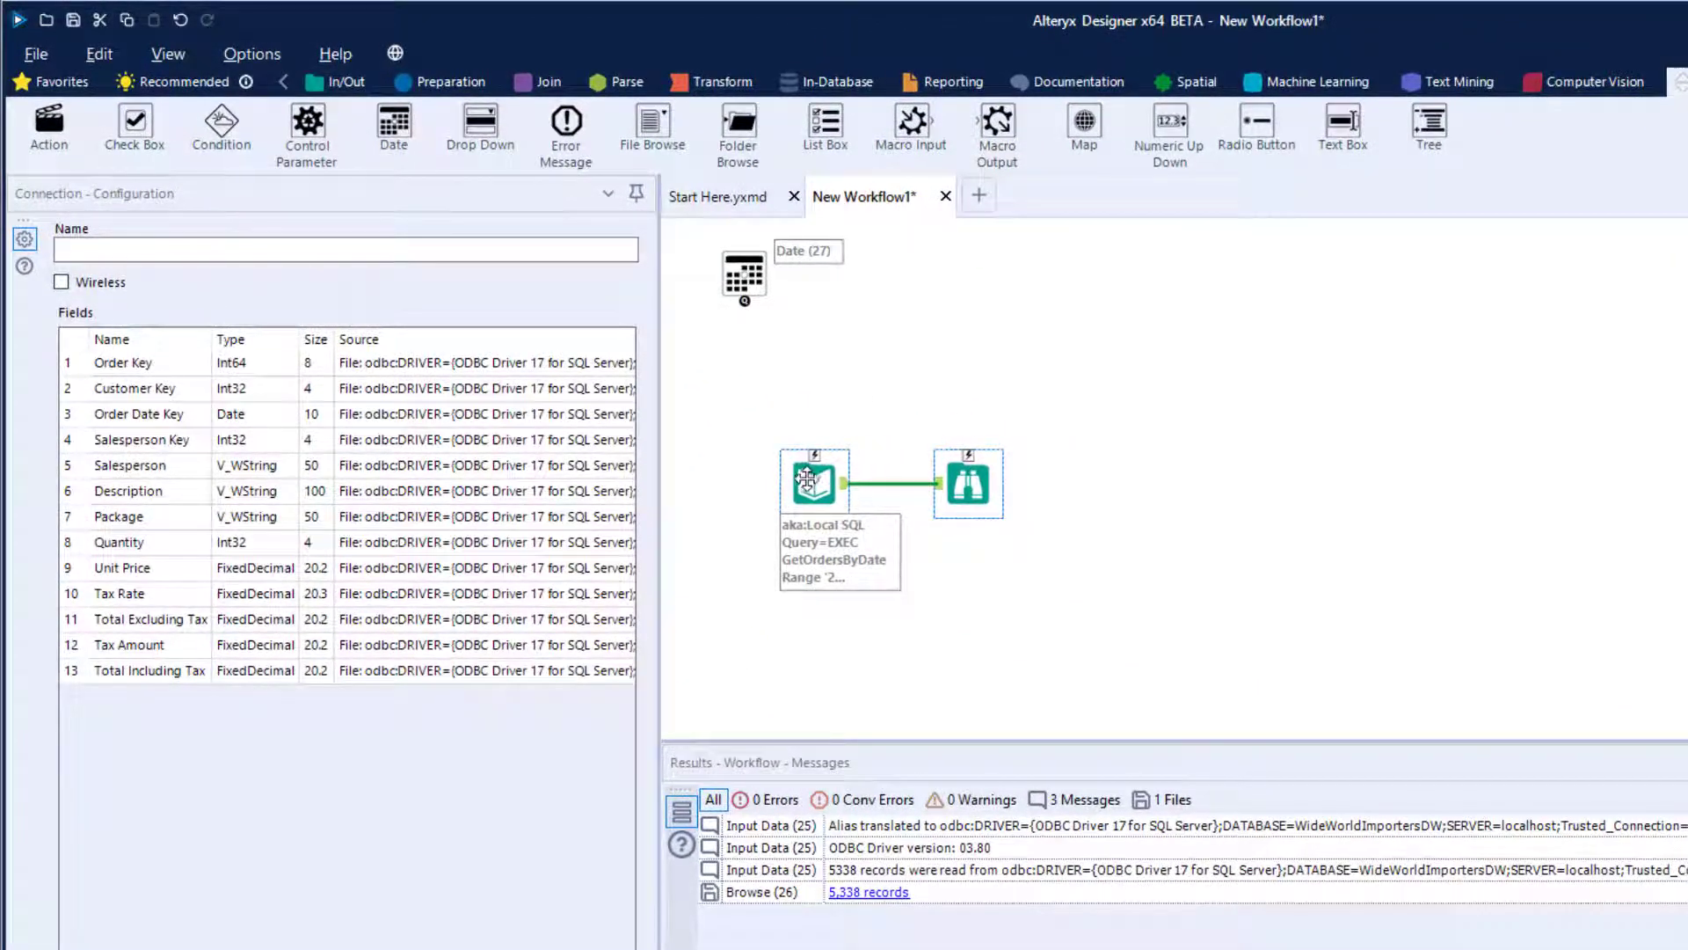
click(814, 355)
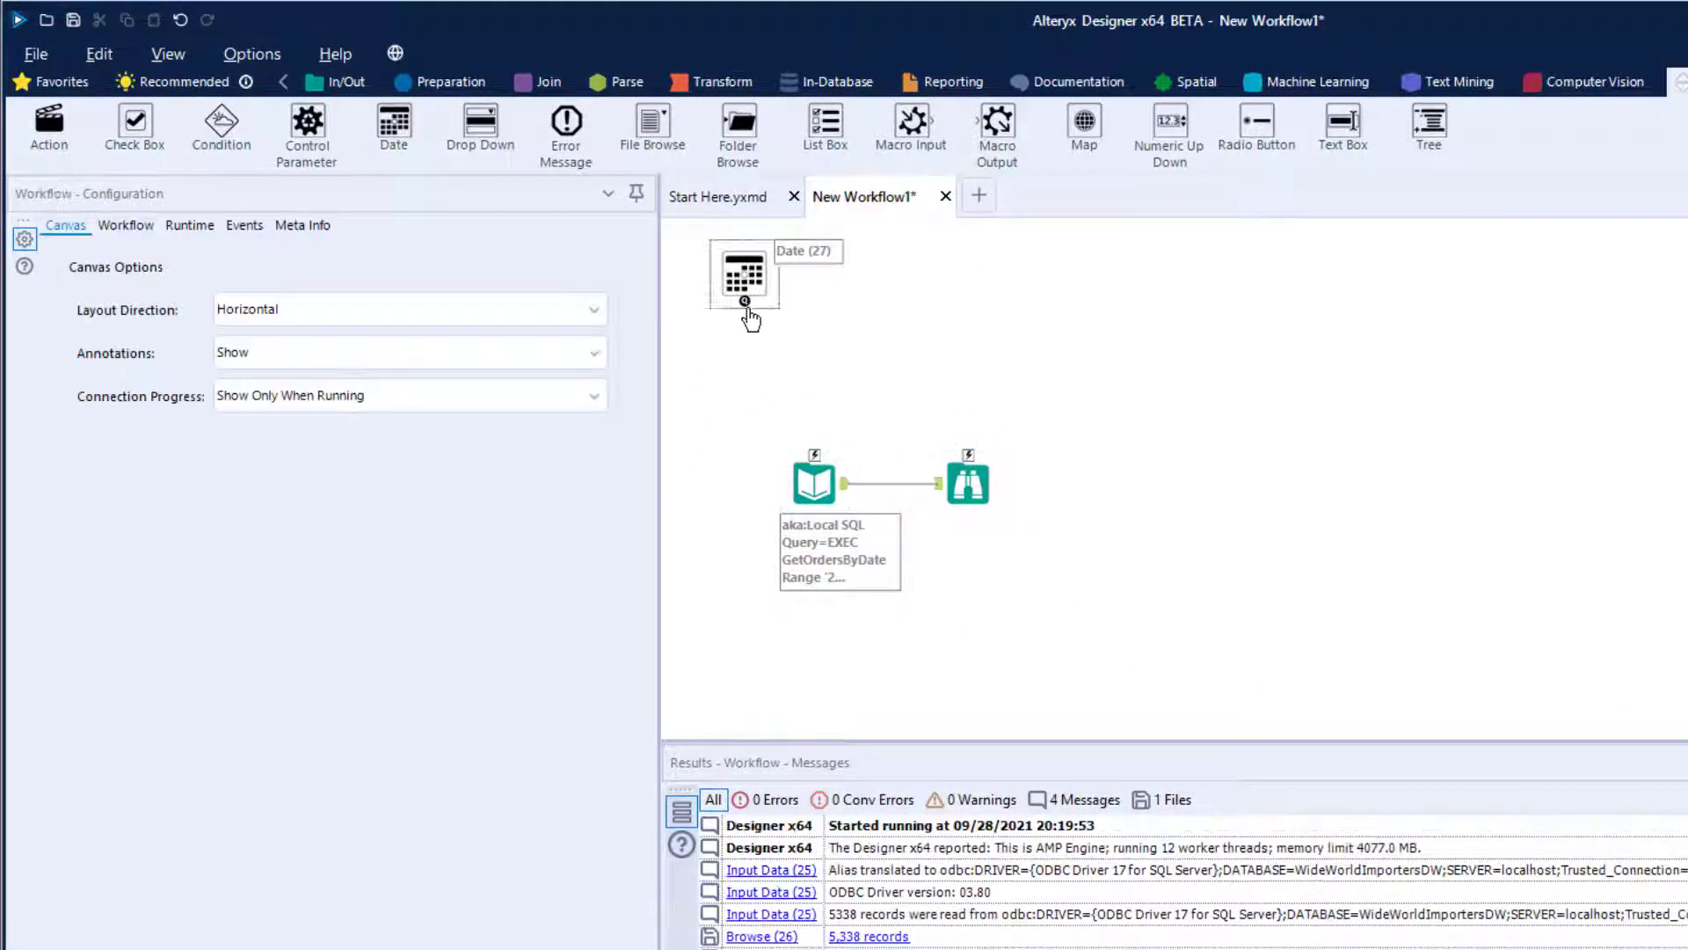
drag(745, 301, 818, 454)
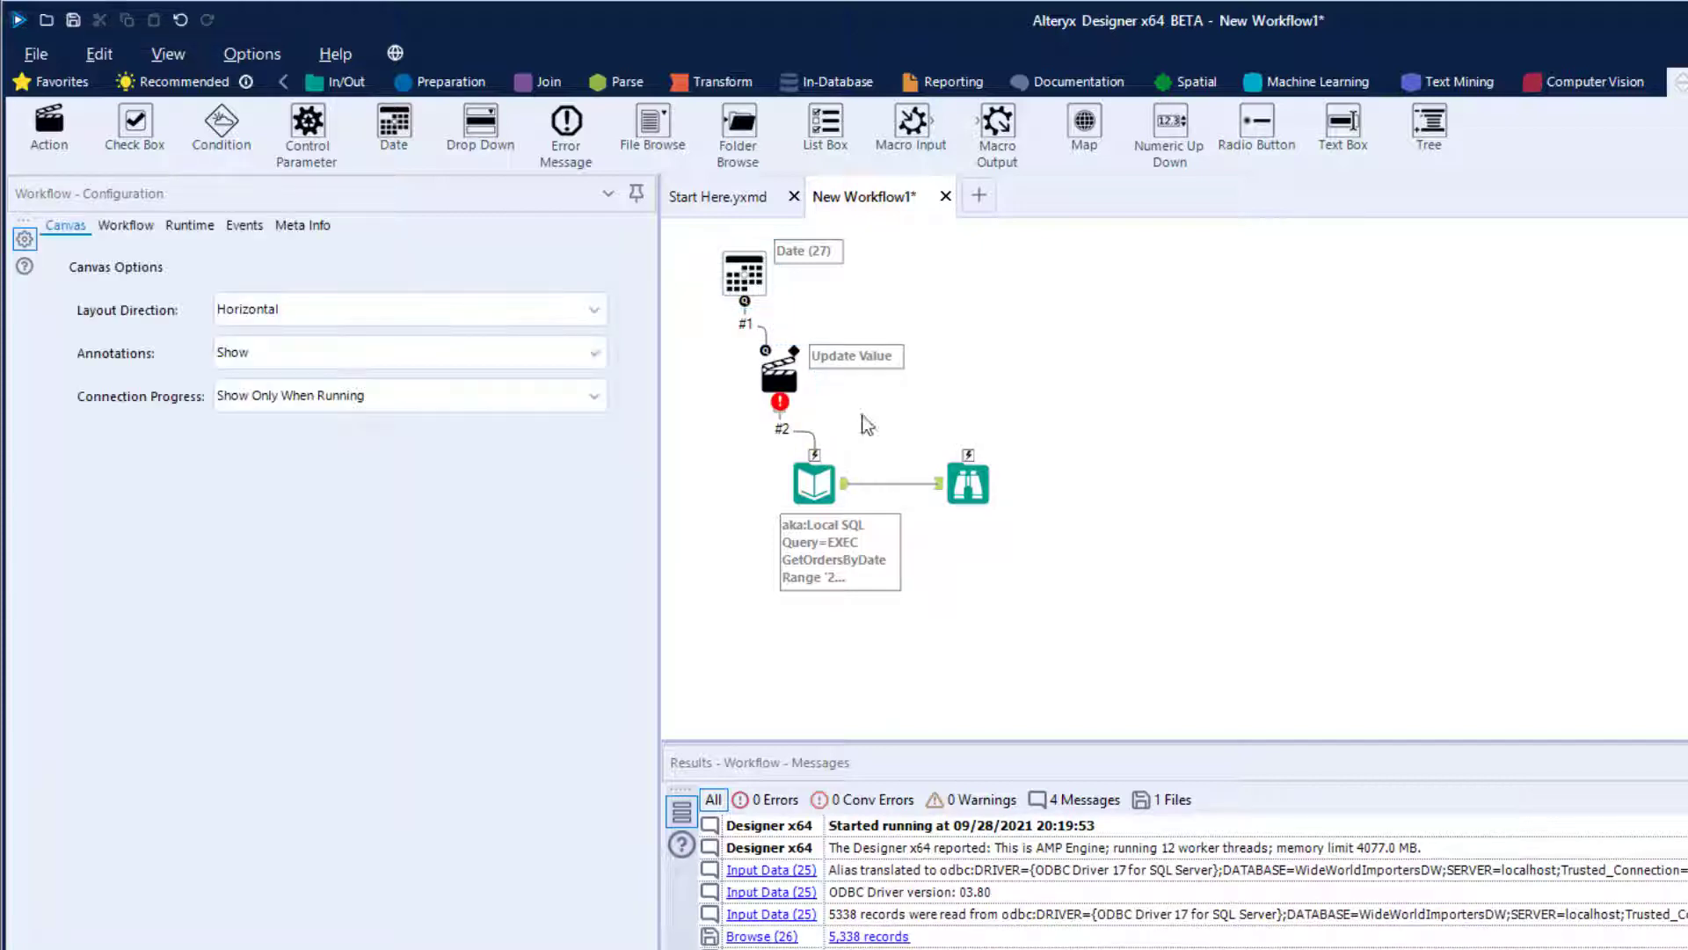
click(778, 373)
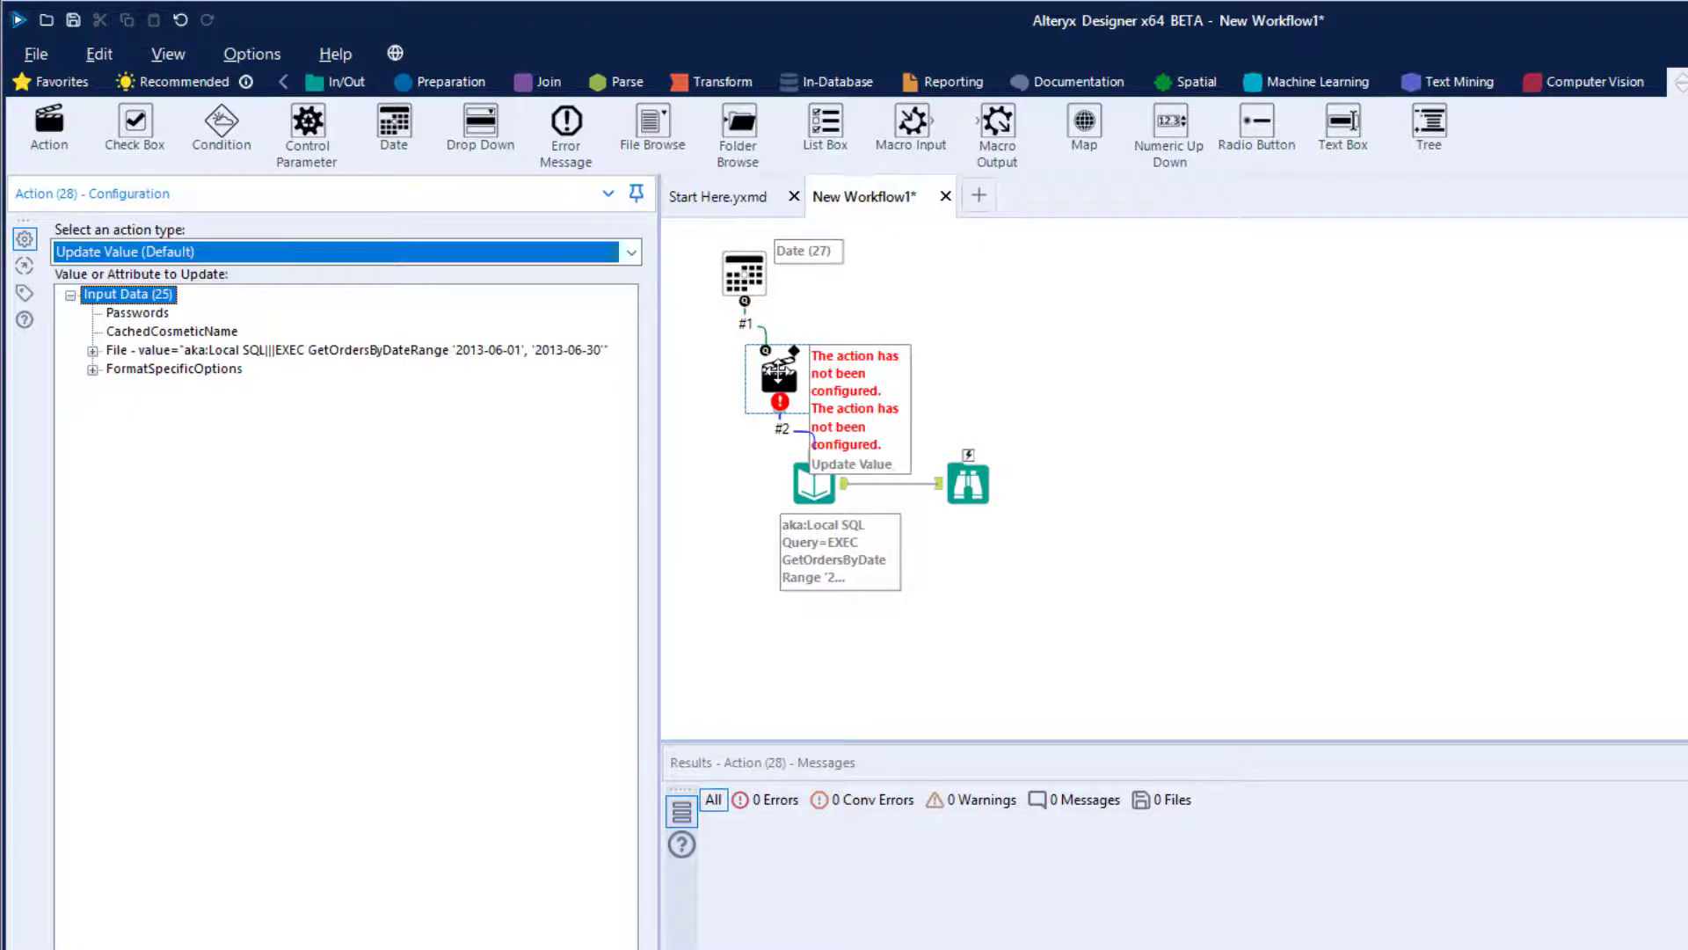
- Set the Date tool's displayed question to "Enter Begining Order Date"
click(743, 275)
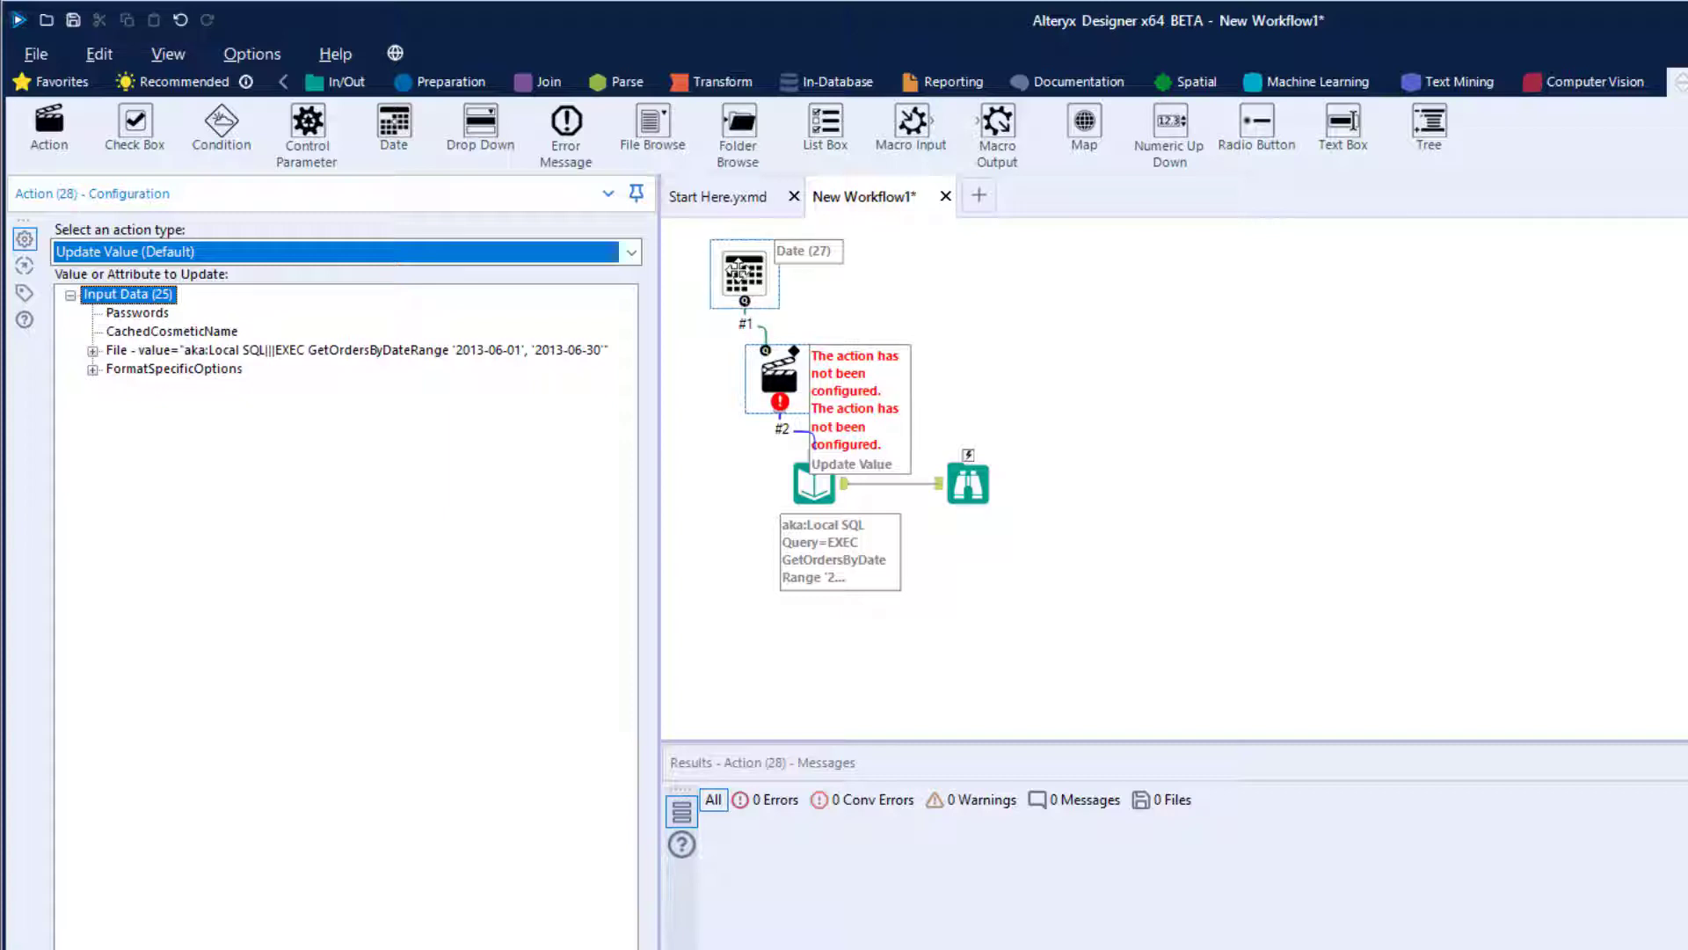
click(136, 256)
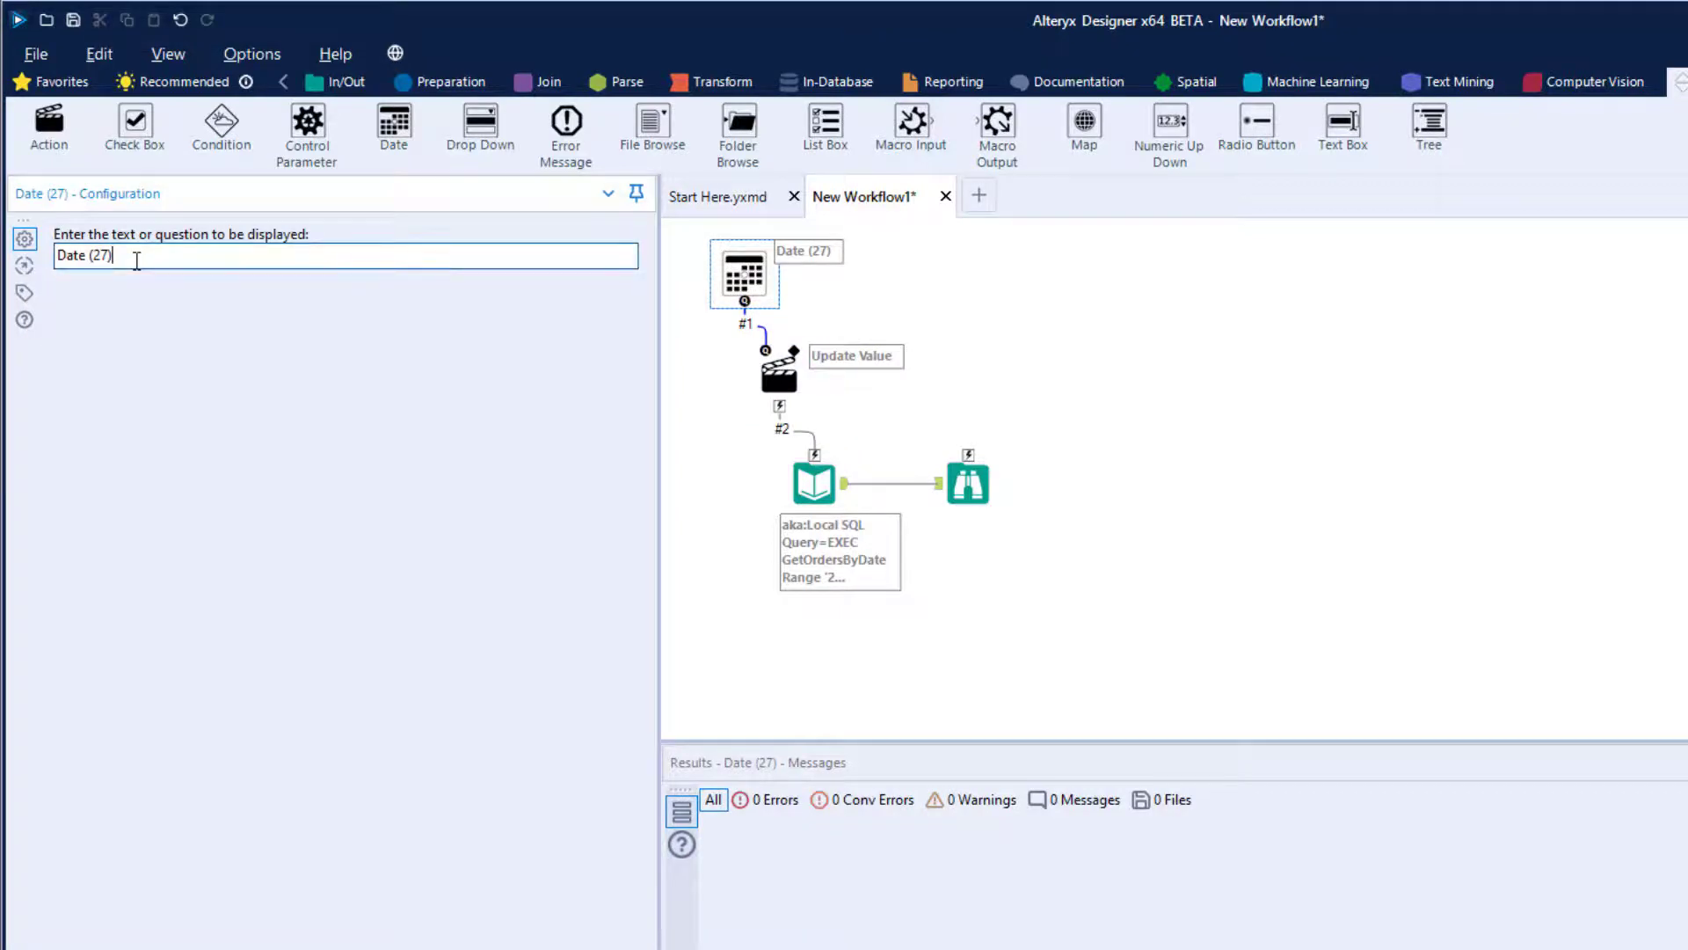
key(BackSpace)
key(BackSpace)
key(Home)
text(Enter O)
key(BackSpace)
text(ORde)
key(BackSpace)
text(rde)
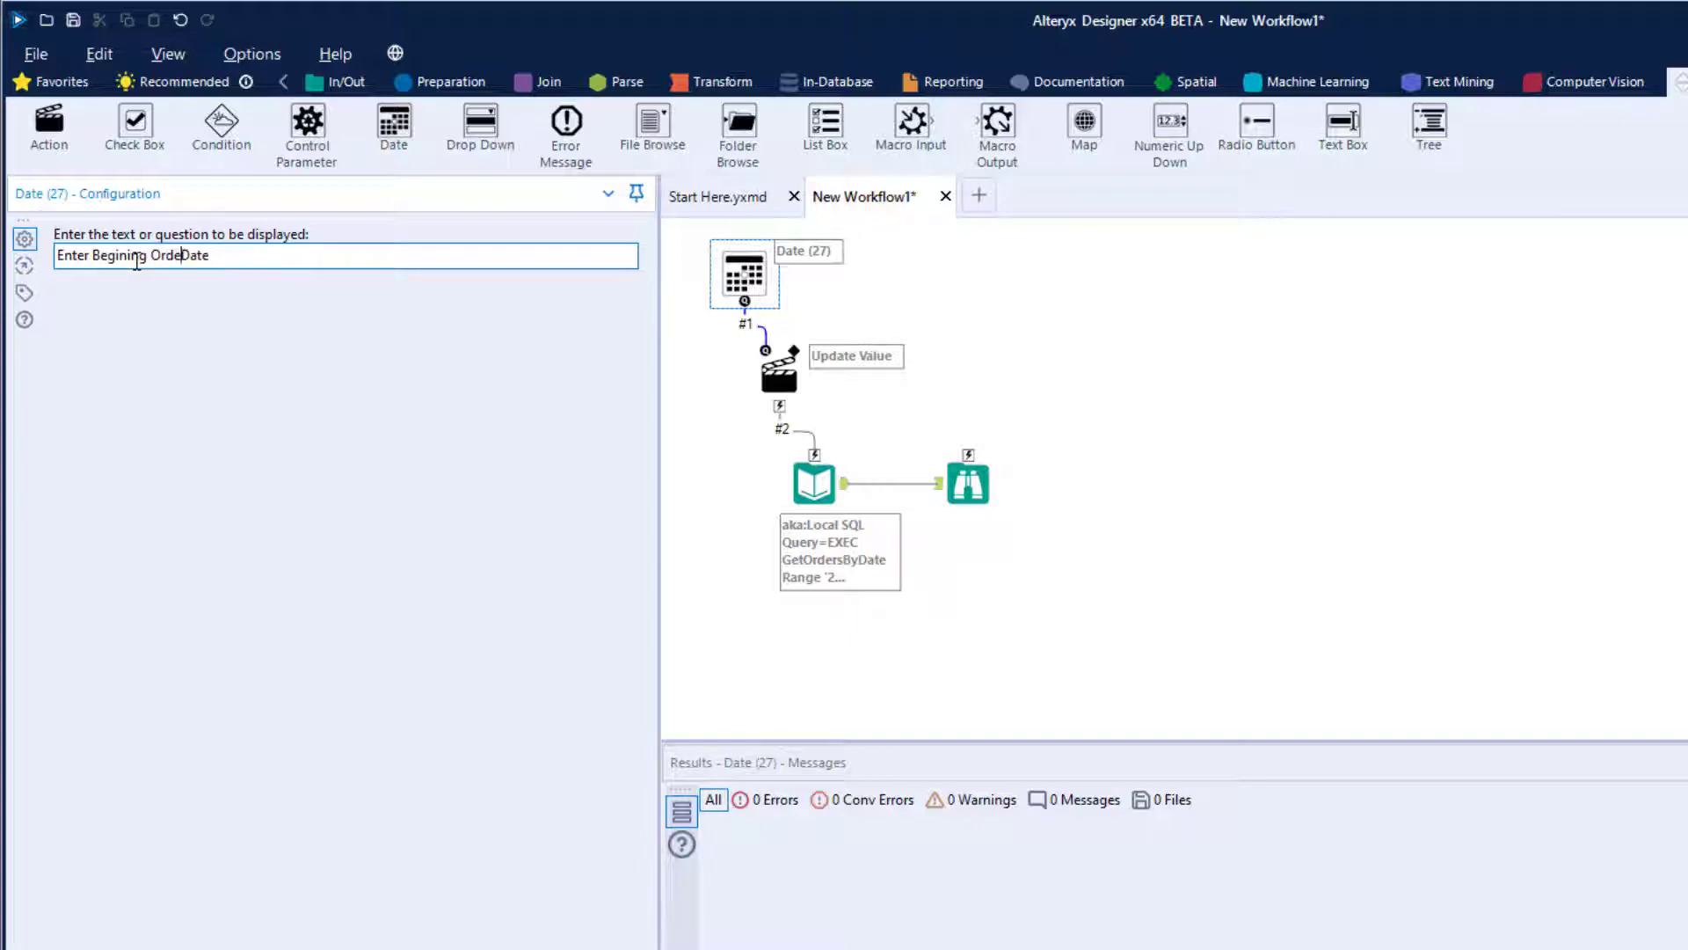
click(980, 293)
- Change the Input Data tool's SQL query to EXEC GetOrdersByDateRange '1900-01-01', '2099-12-31' and accept it
click(796, 384)
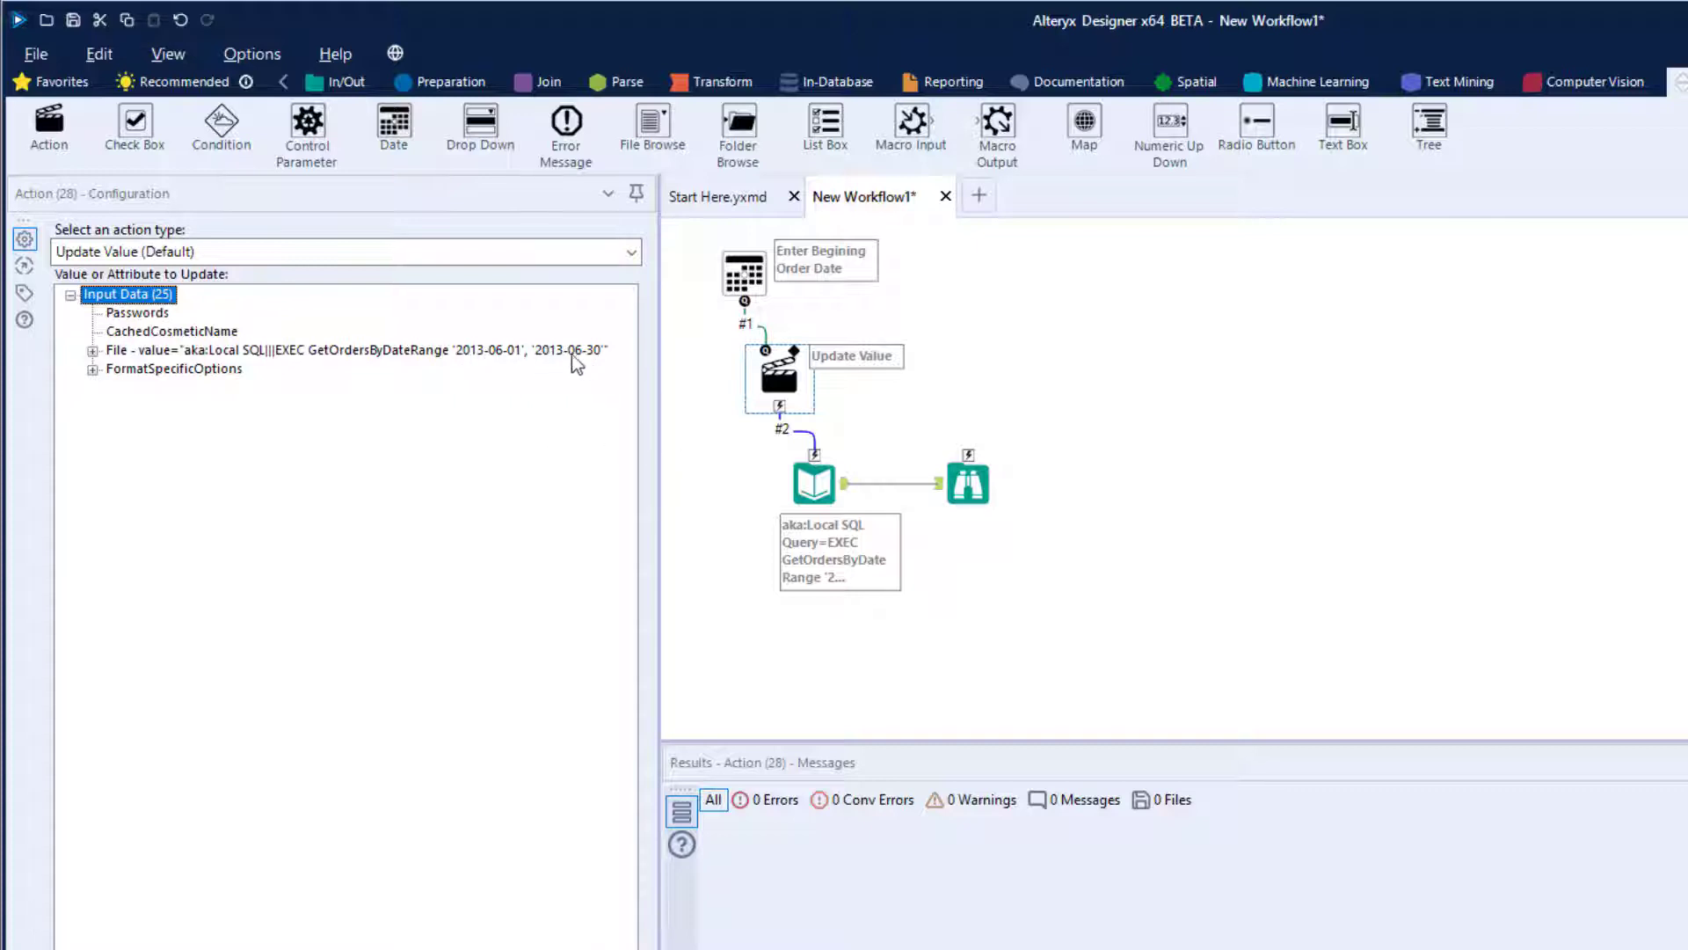
click(736, 484)
click(807, 480)
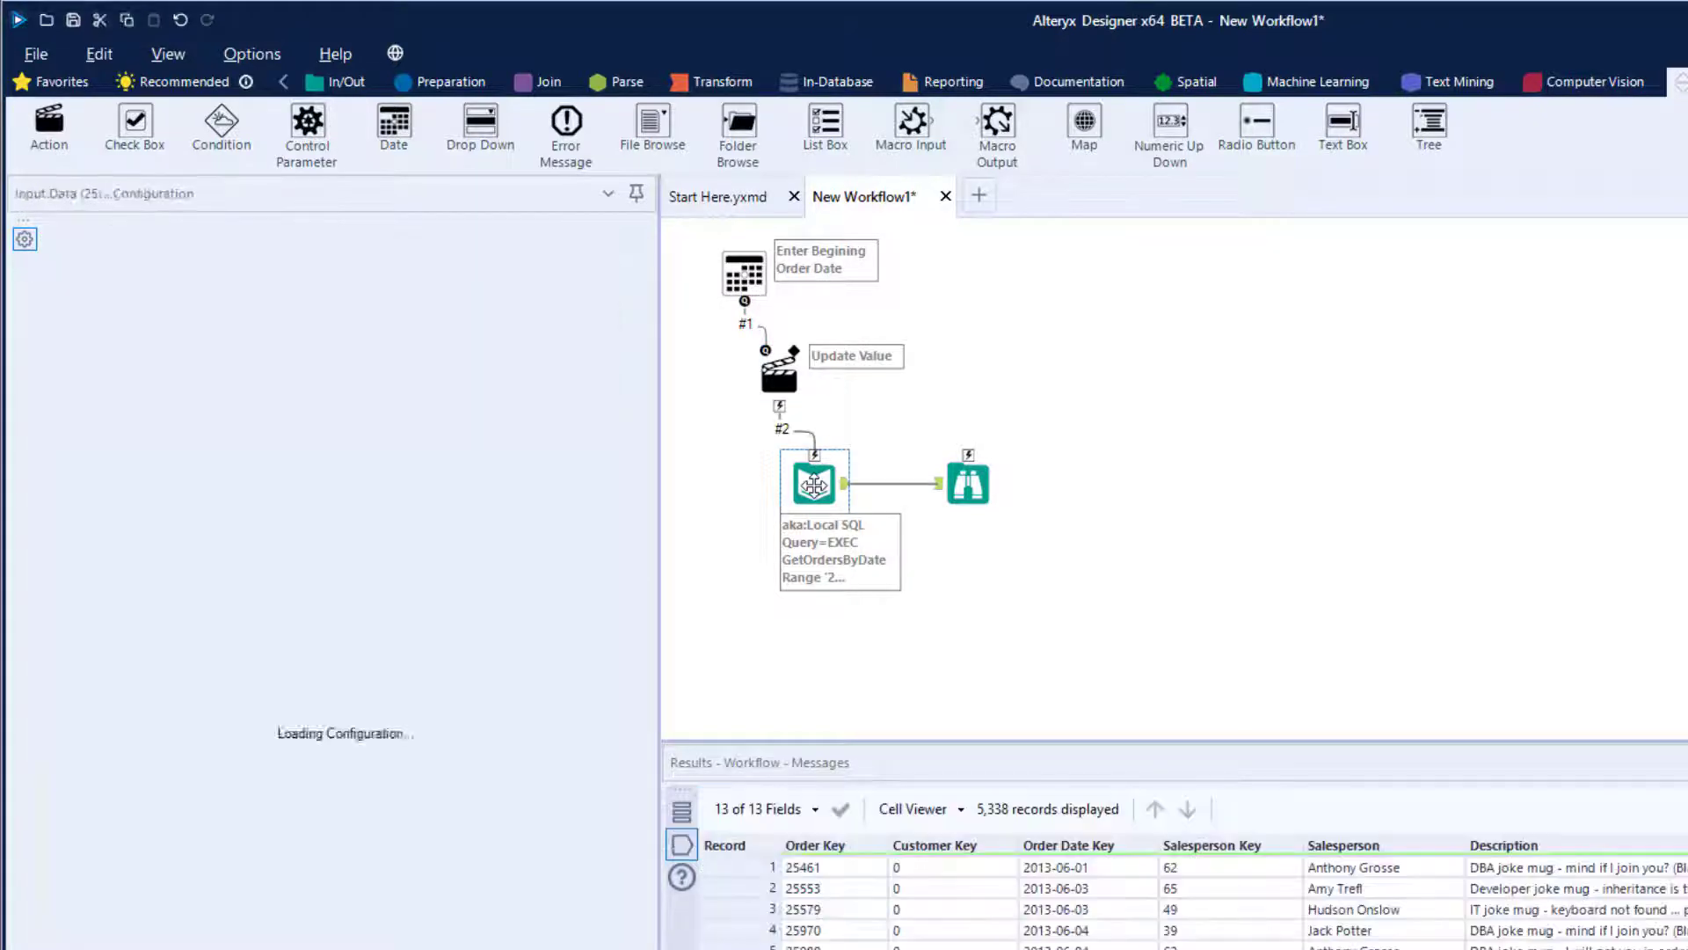
click(600, 379)
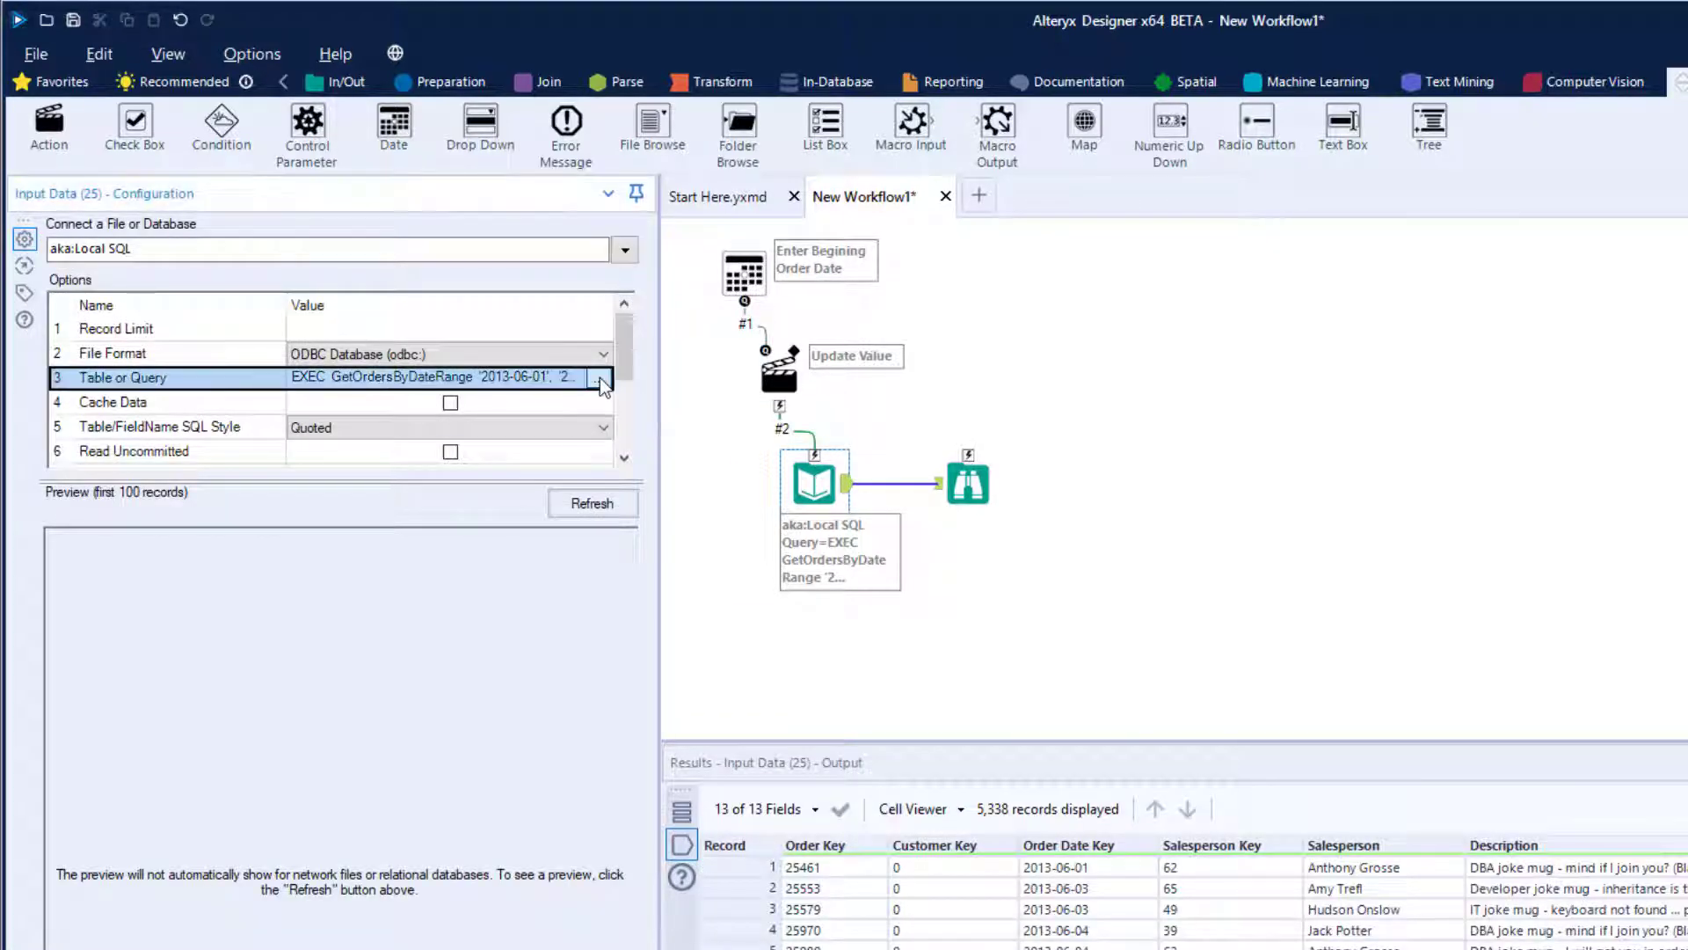
click(600, 379)
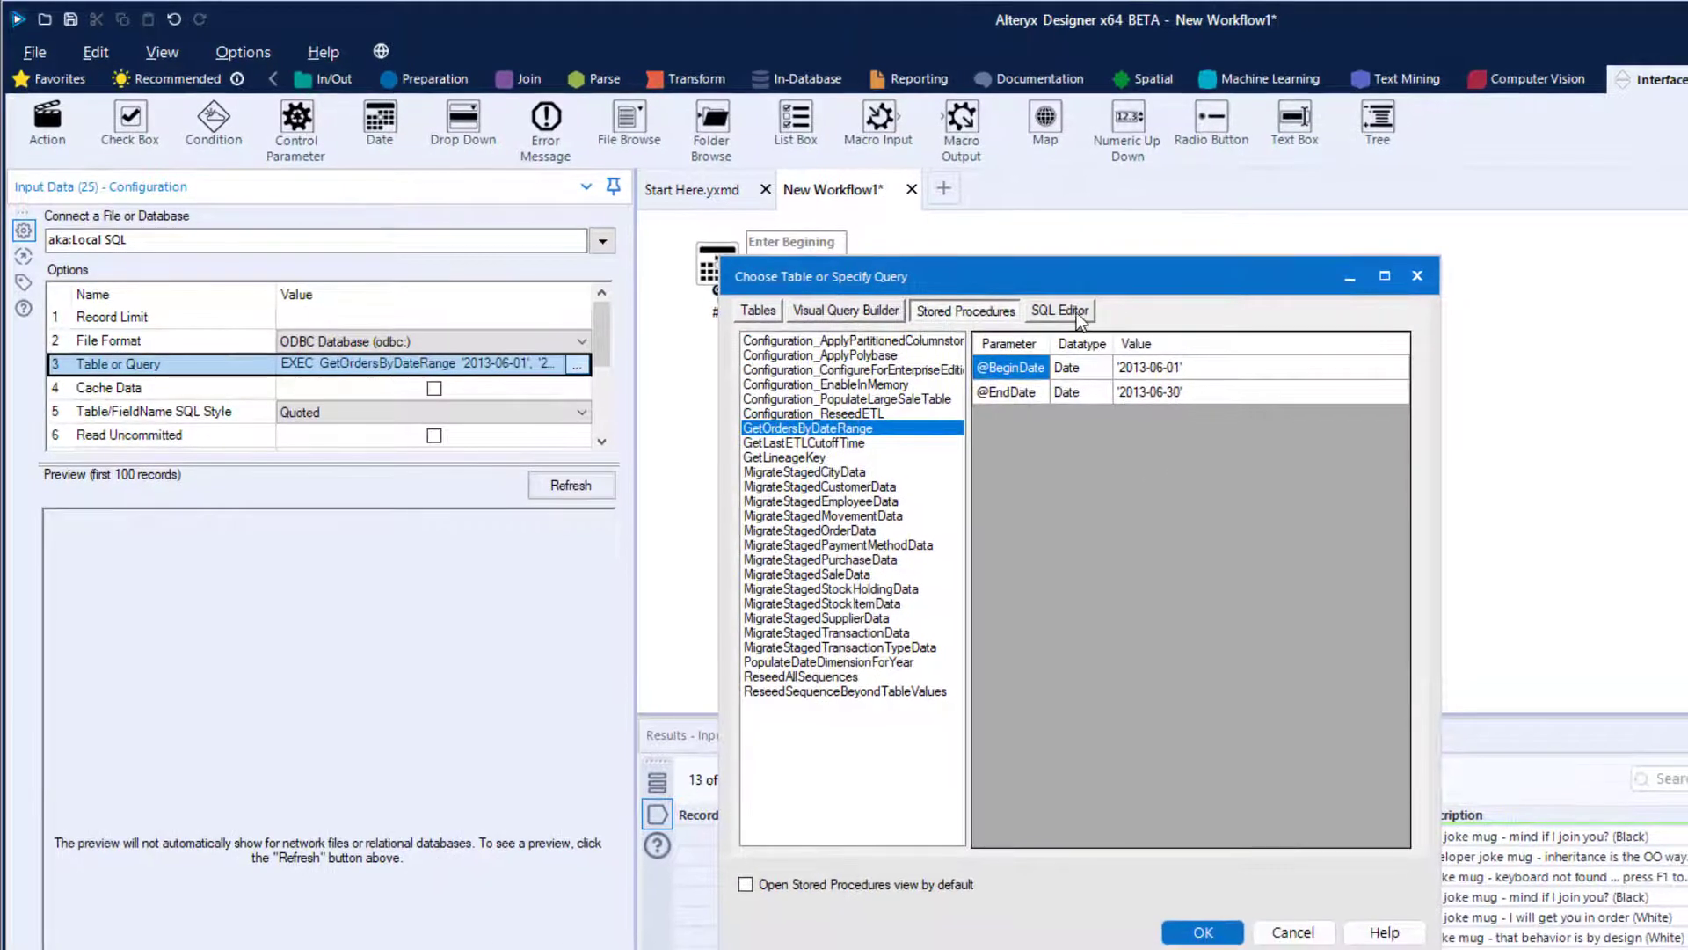
click(1078, 313)
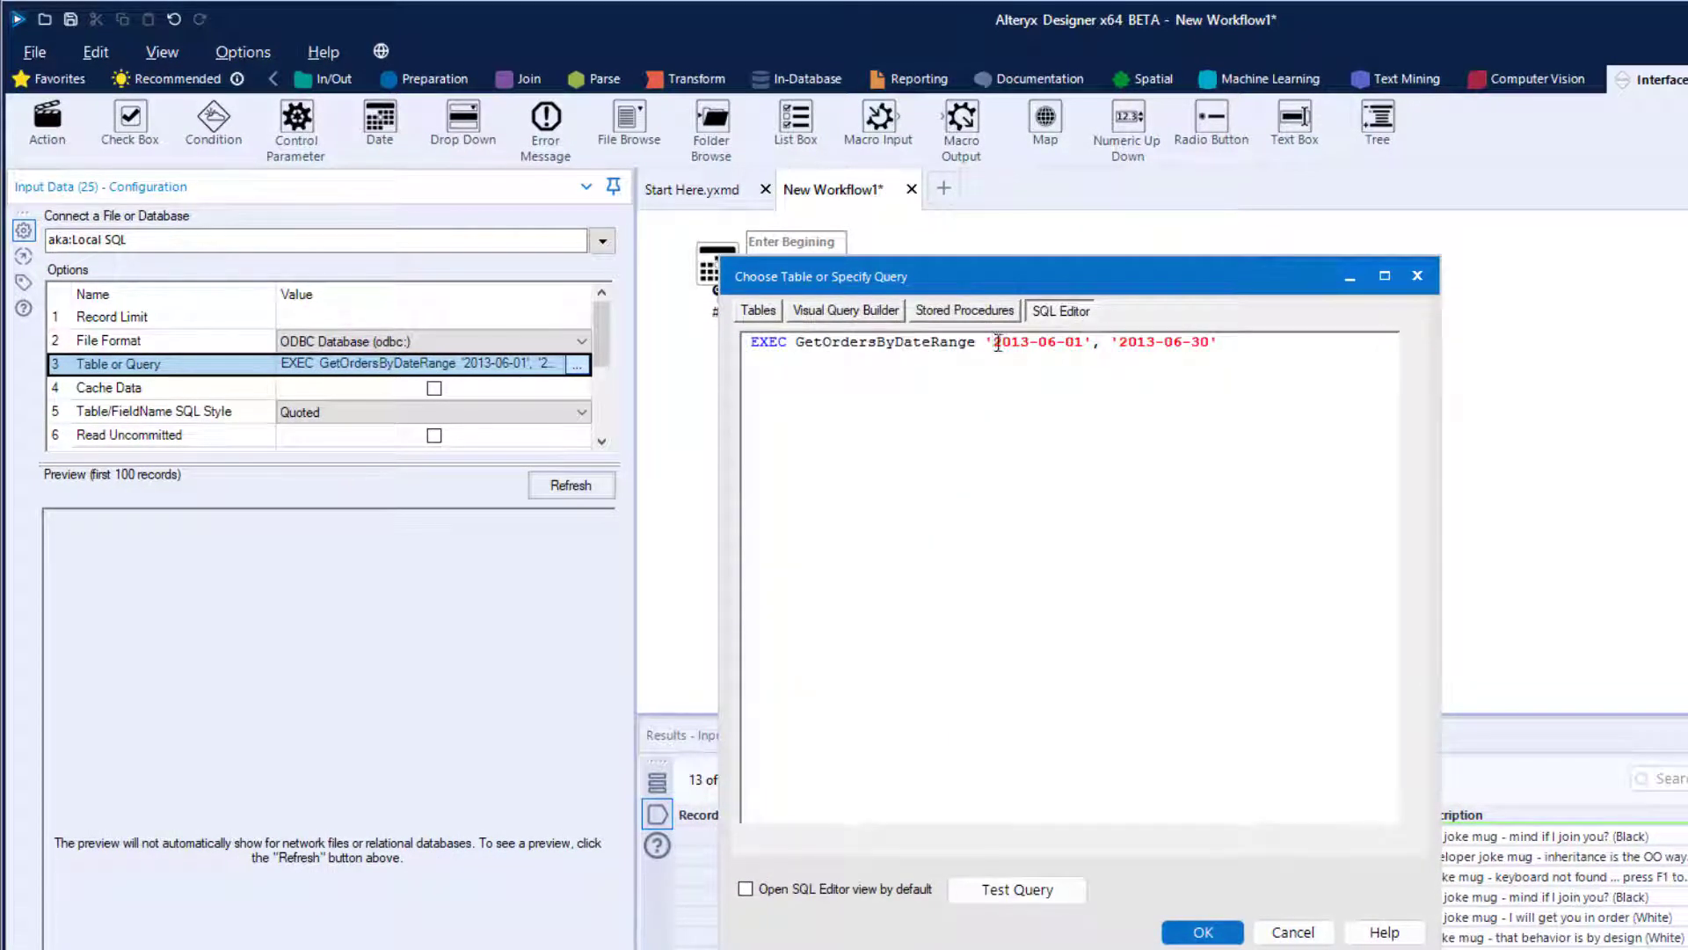
drag(997, 343, 1025, 343)
text(1900)
key(Delete)
key(Delete)
text(99-12)
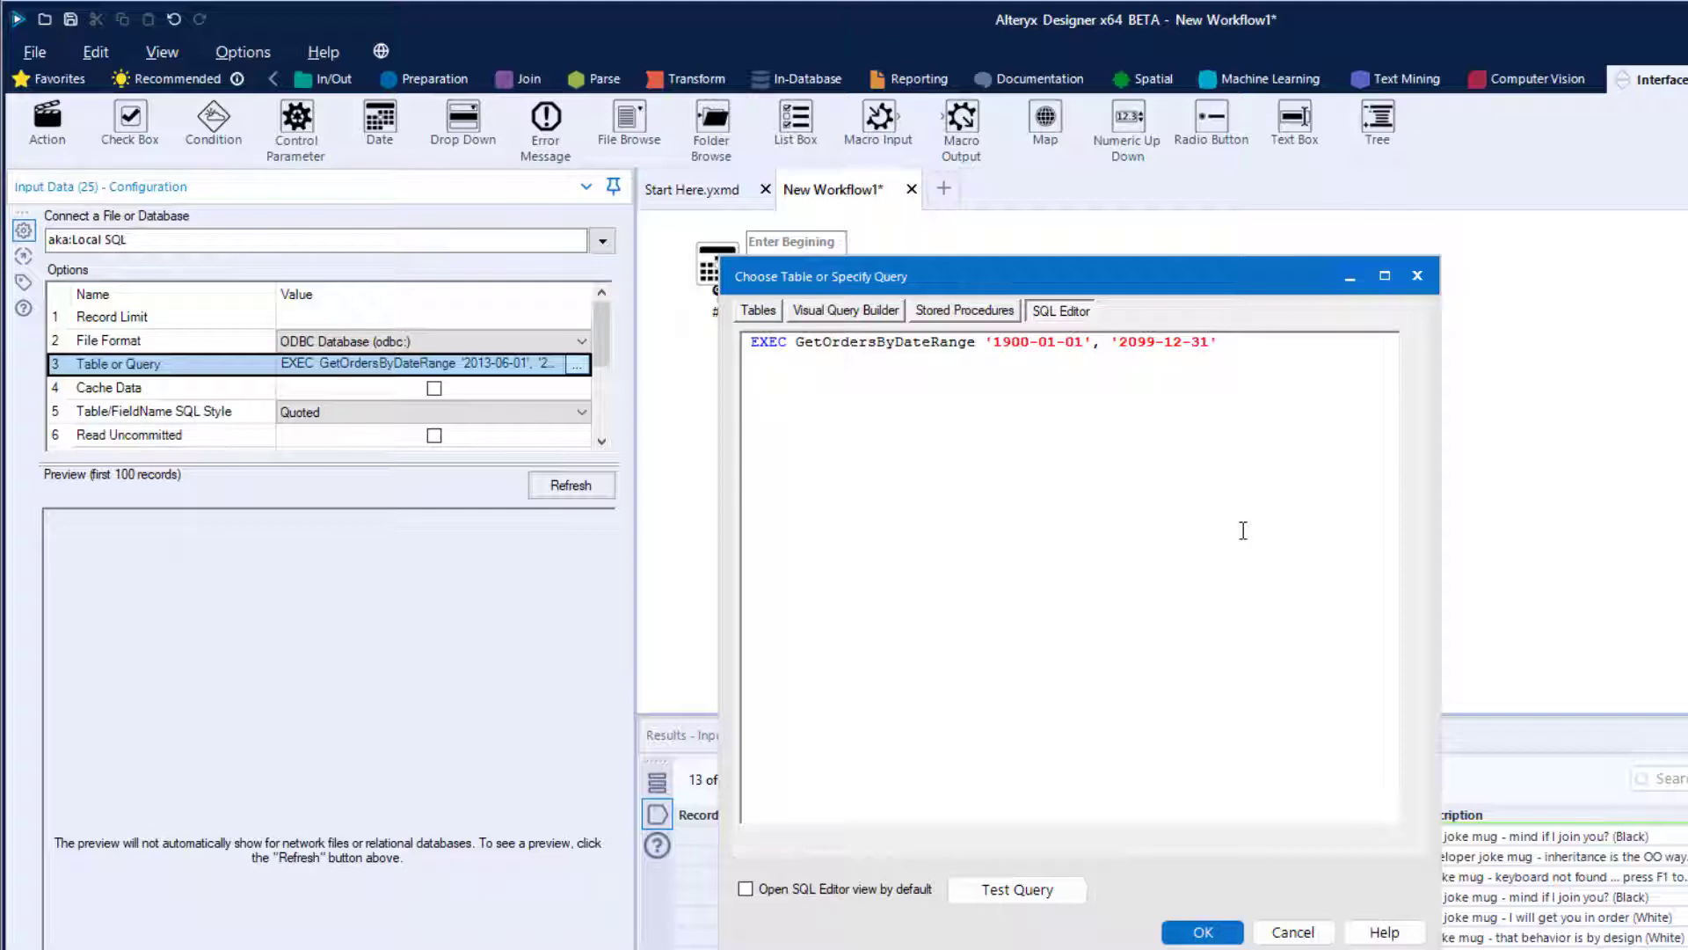
click(1201, 932)
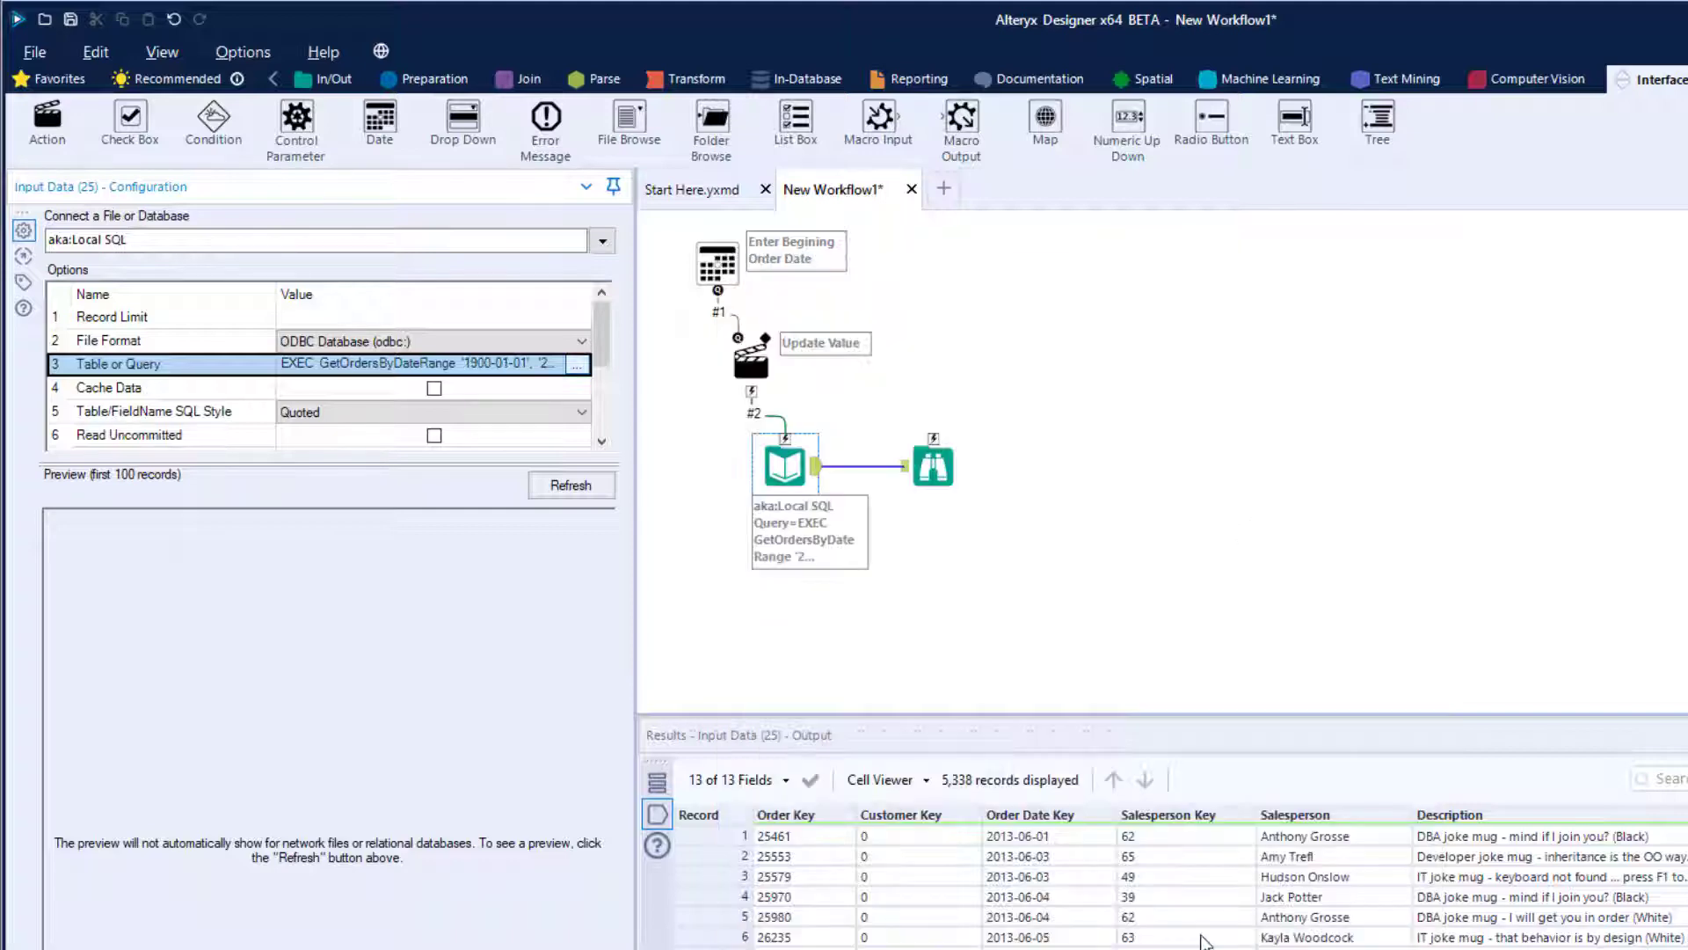
key(ctrl+r)
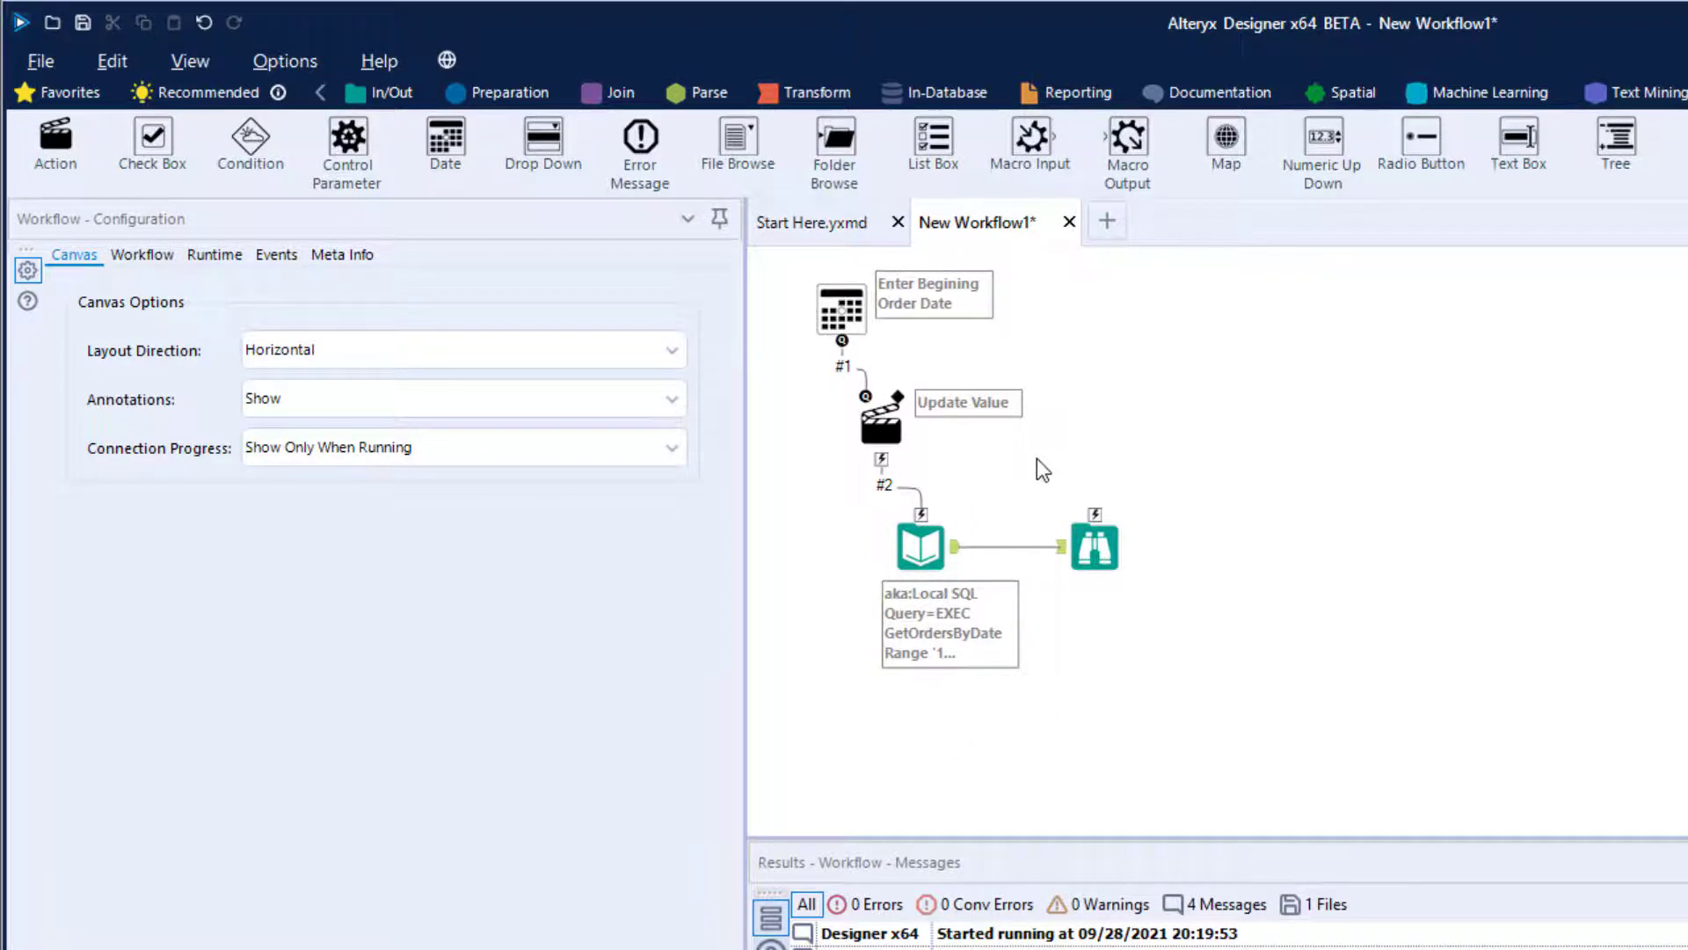
- Configure the Action tool to update the Input Data File value, replacing only the specific string 1900-01-01
click(884, 428)
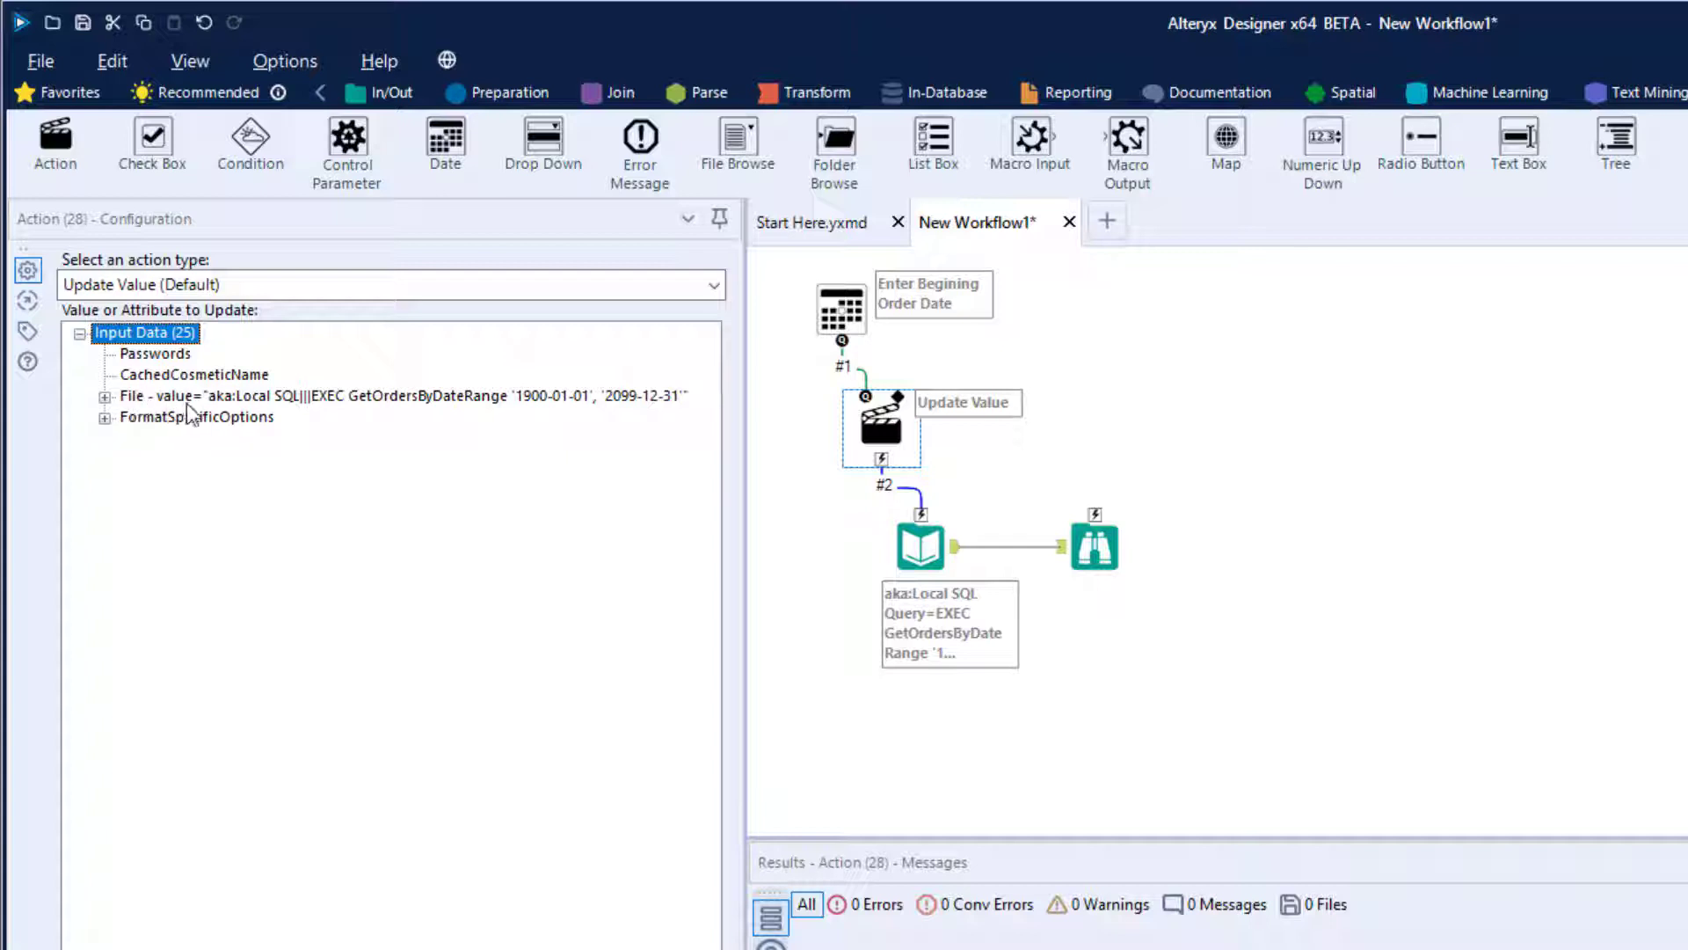
click(436, 395)
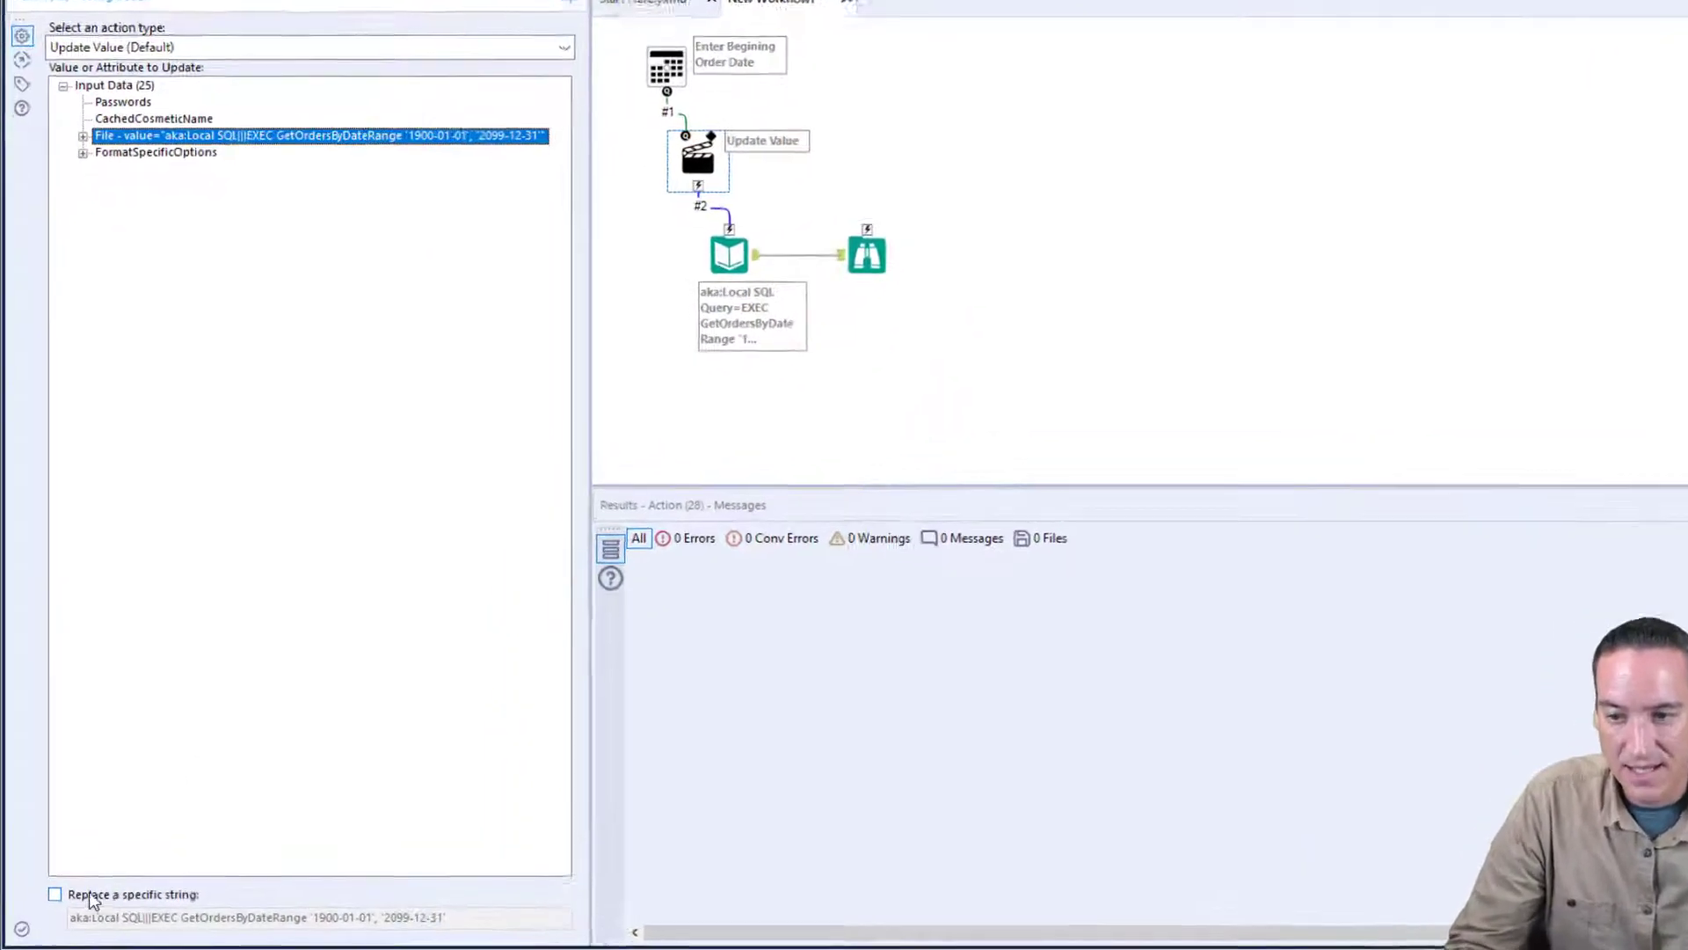
click(55, 894)
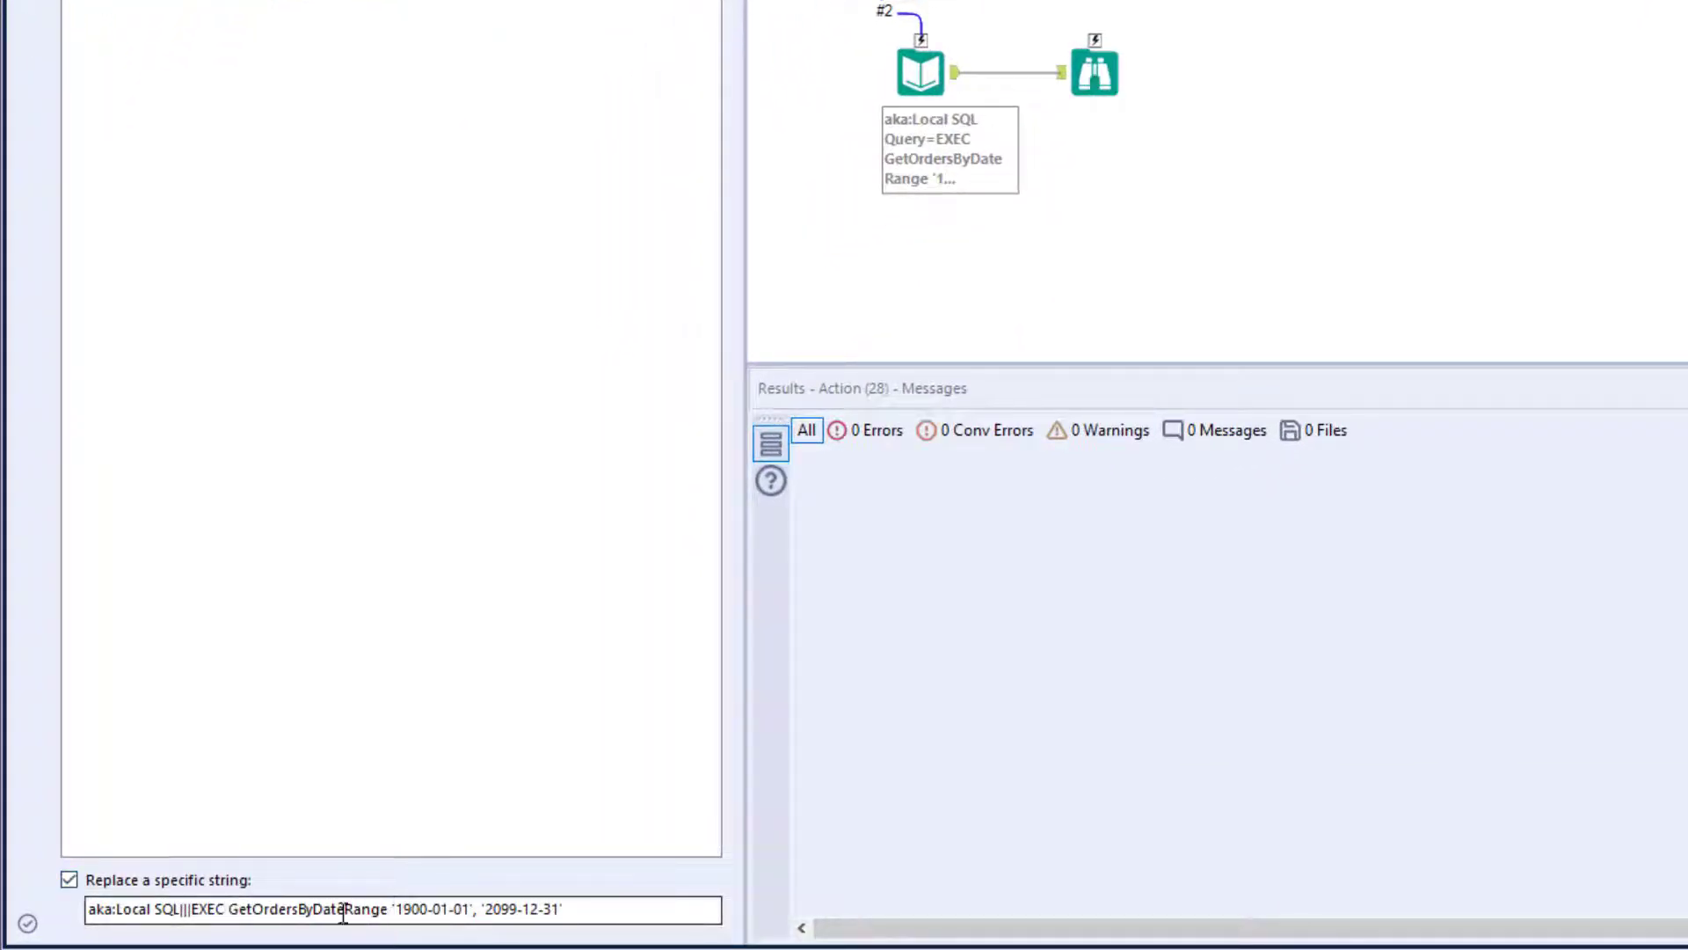
click(394, 909)
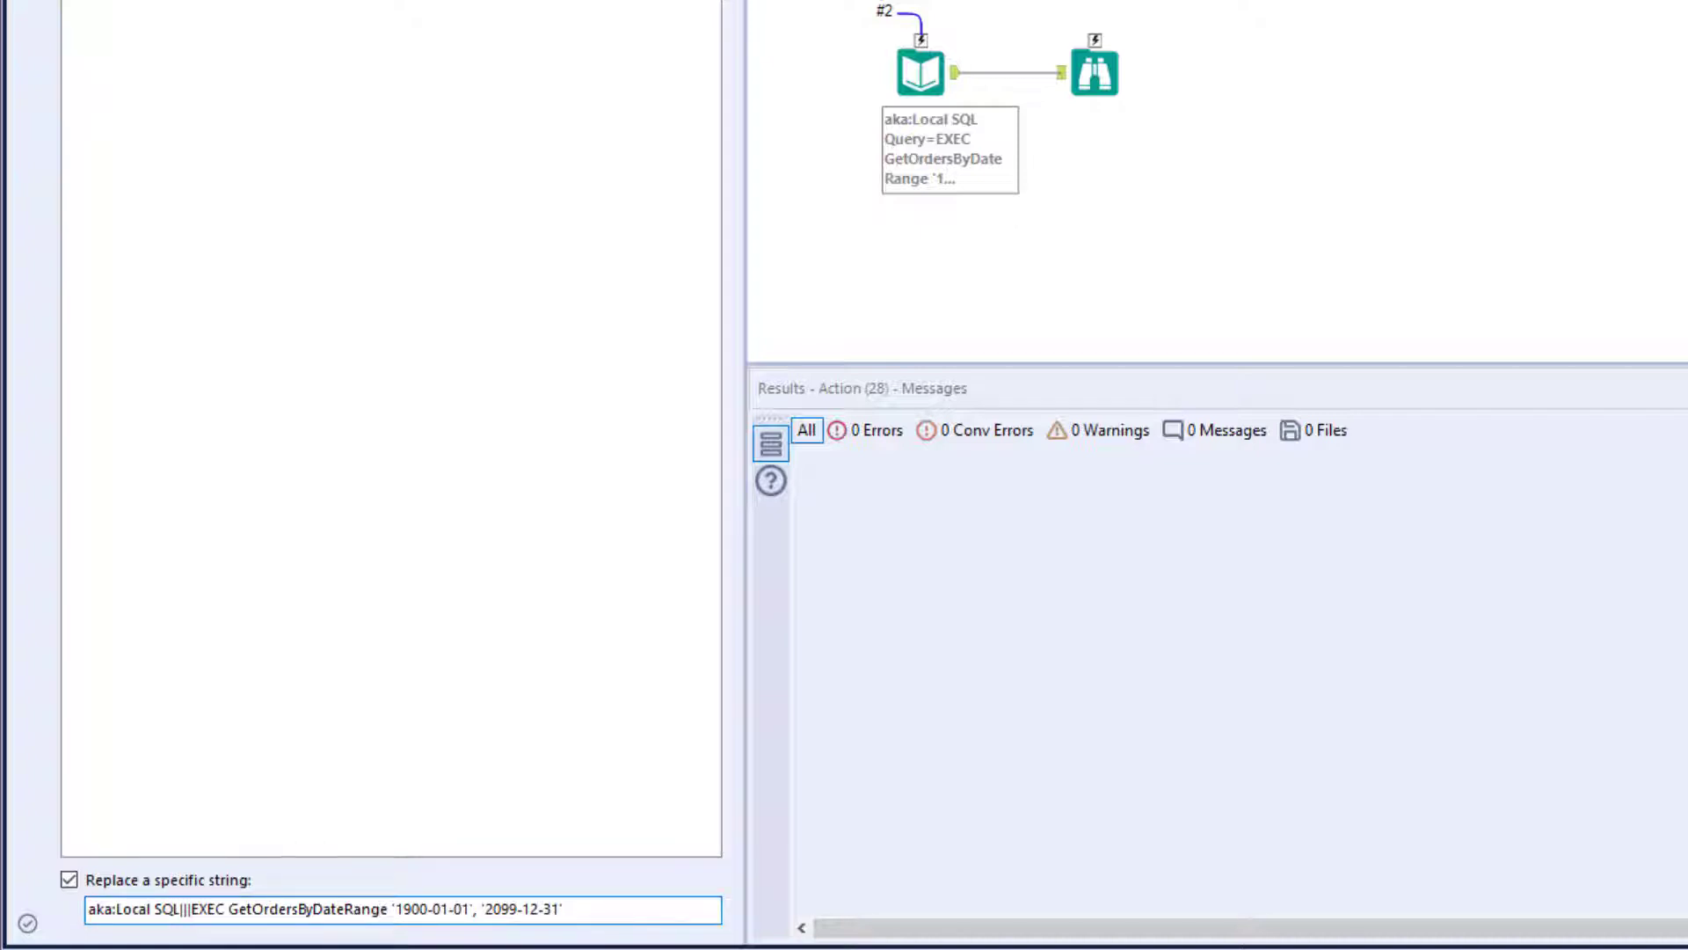
key(shift+Home)
key(BackSpace)
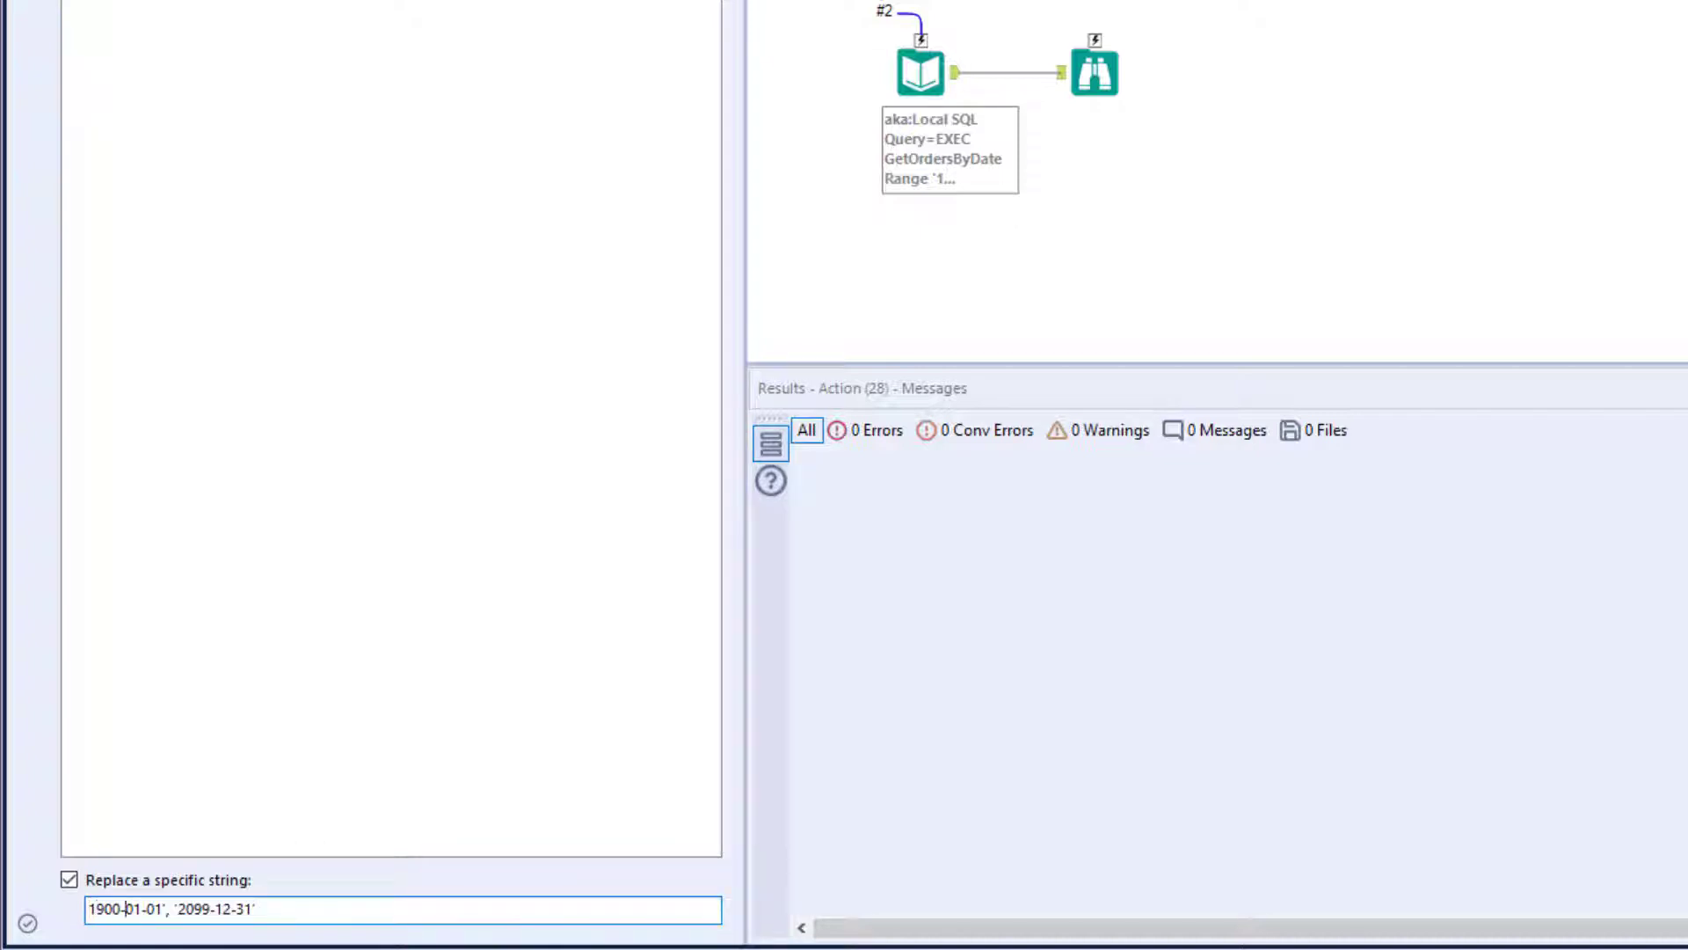
key(shift+End)
key(Delete)
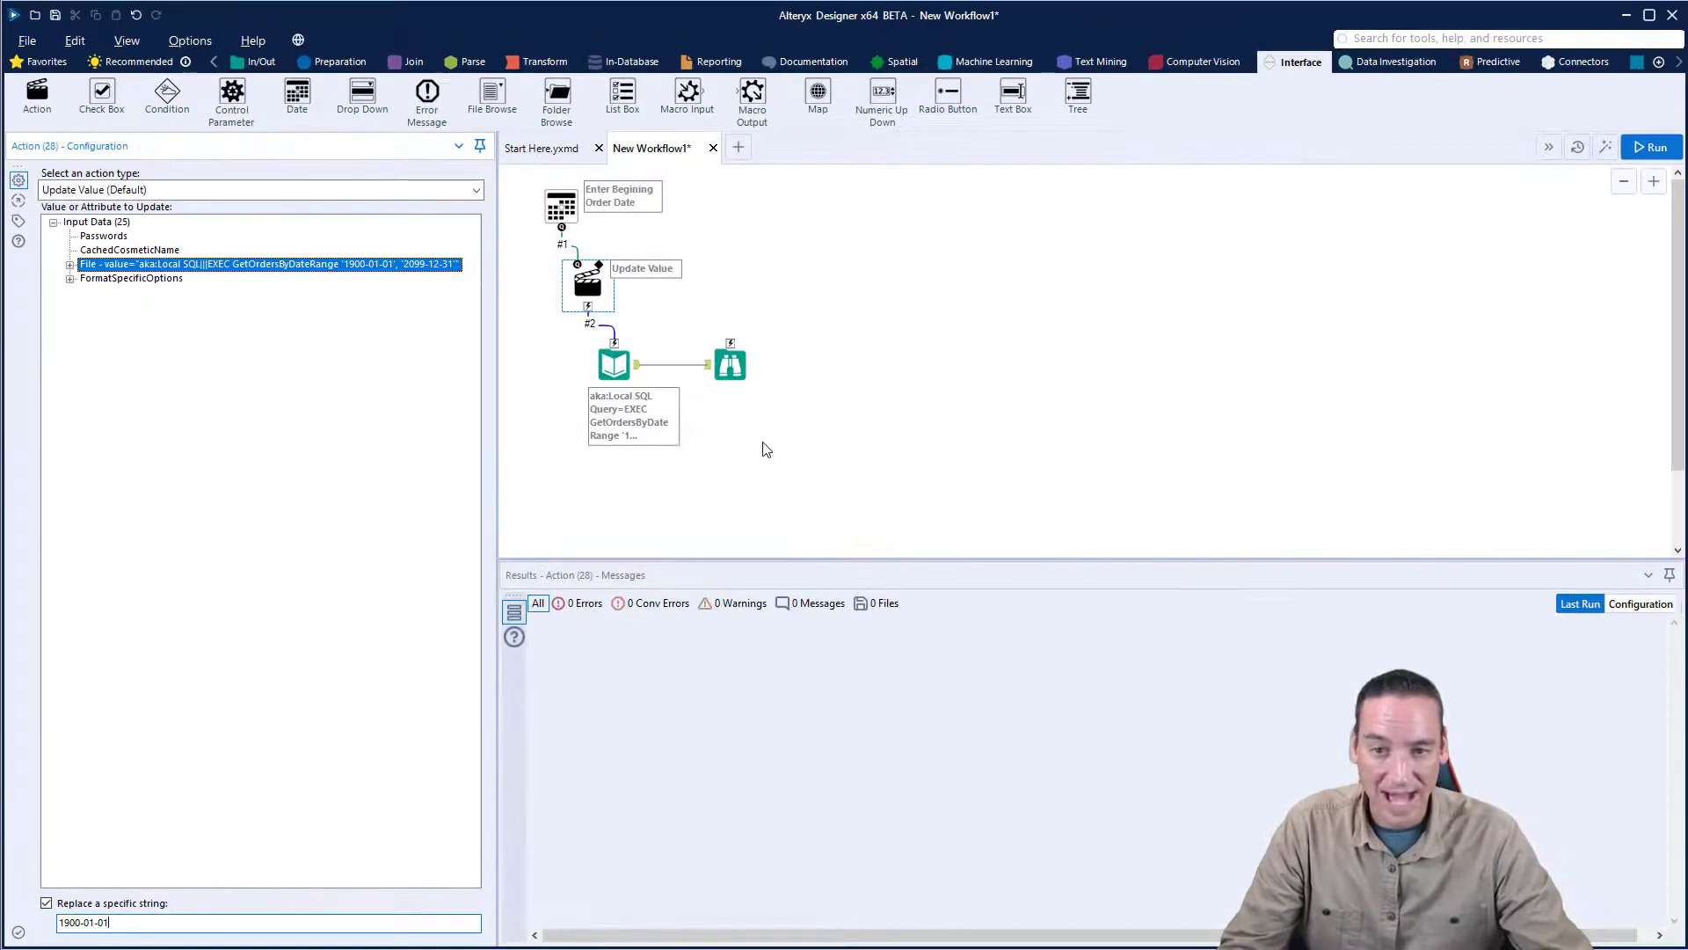
key(ctrl+r)
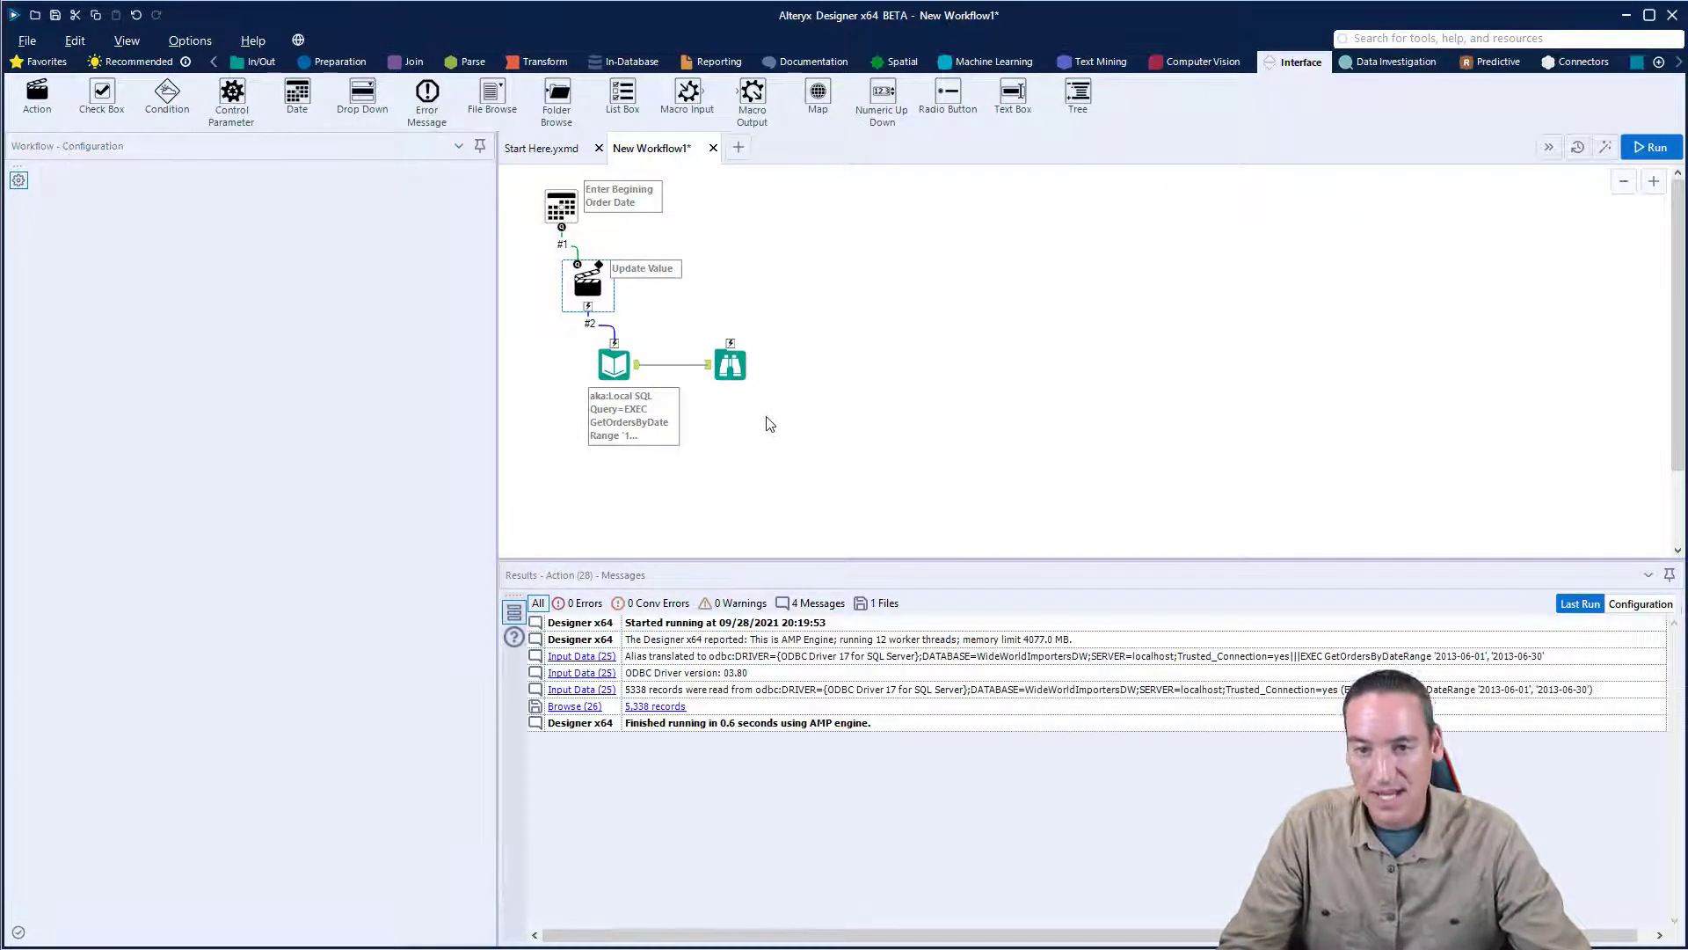
- Add a second Date tool beside the first one and connect it to the Input Data tool
click(769, 424)
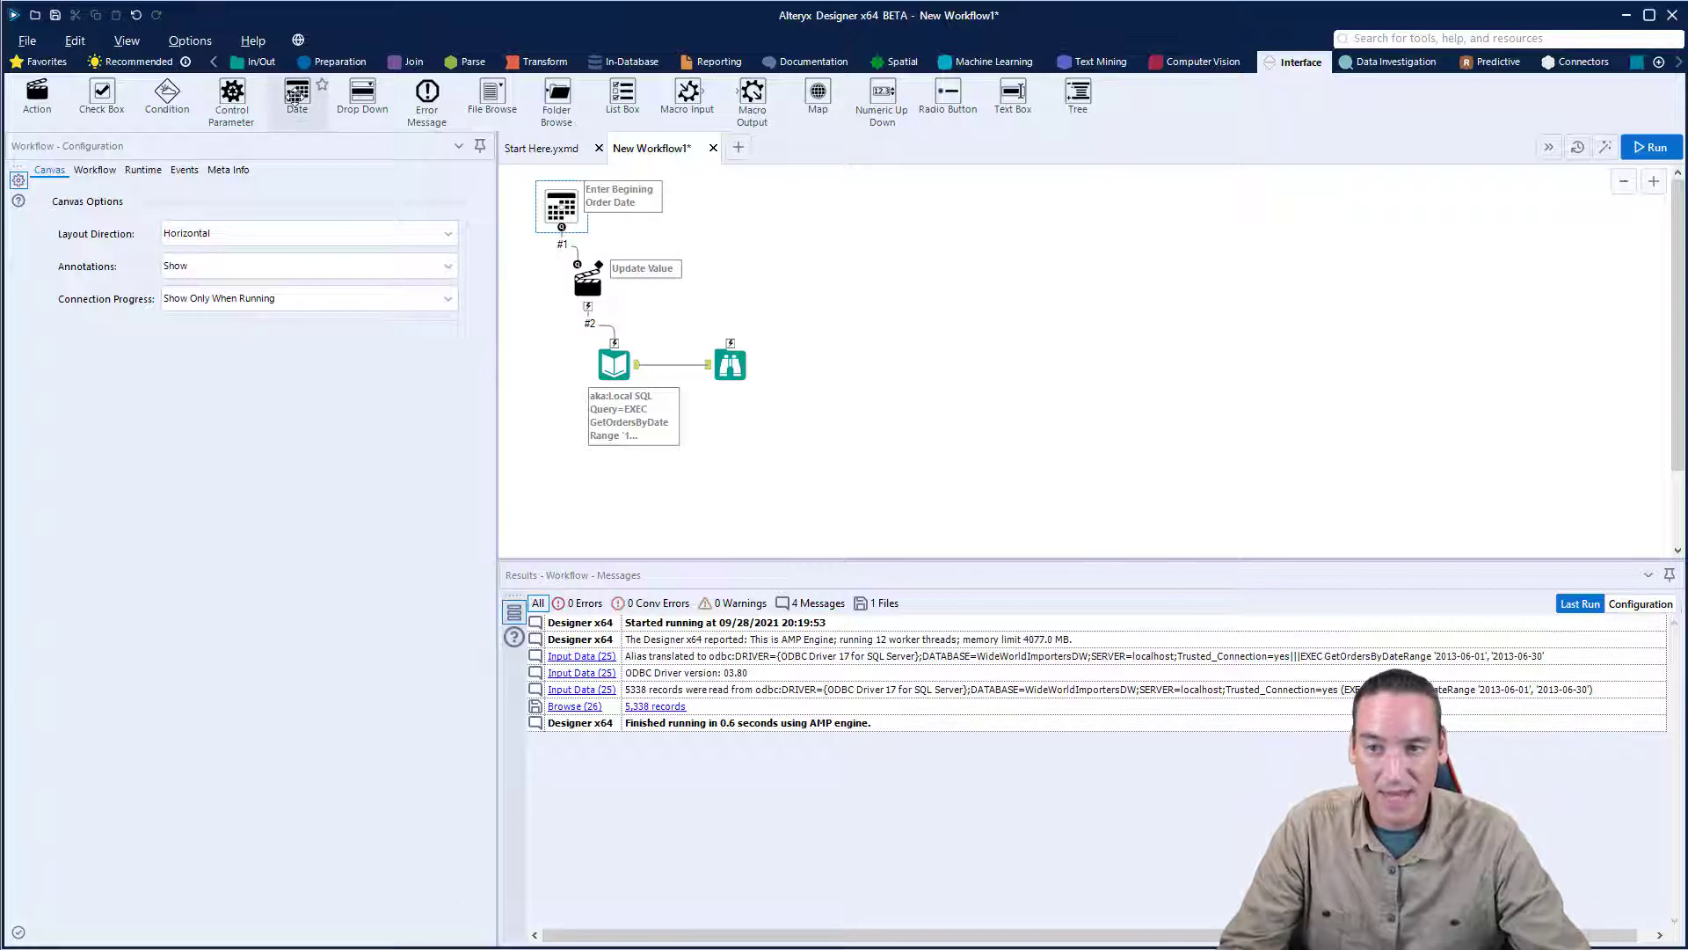
drag(295, 97, 755, 215)
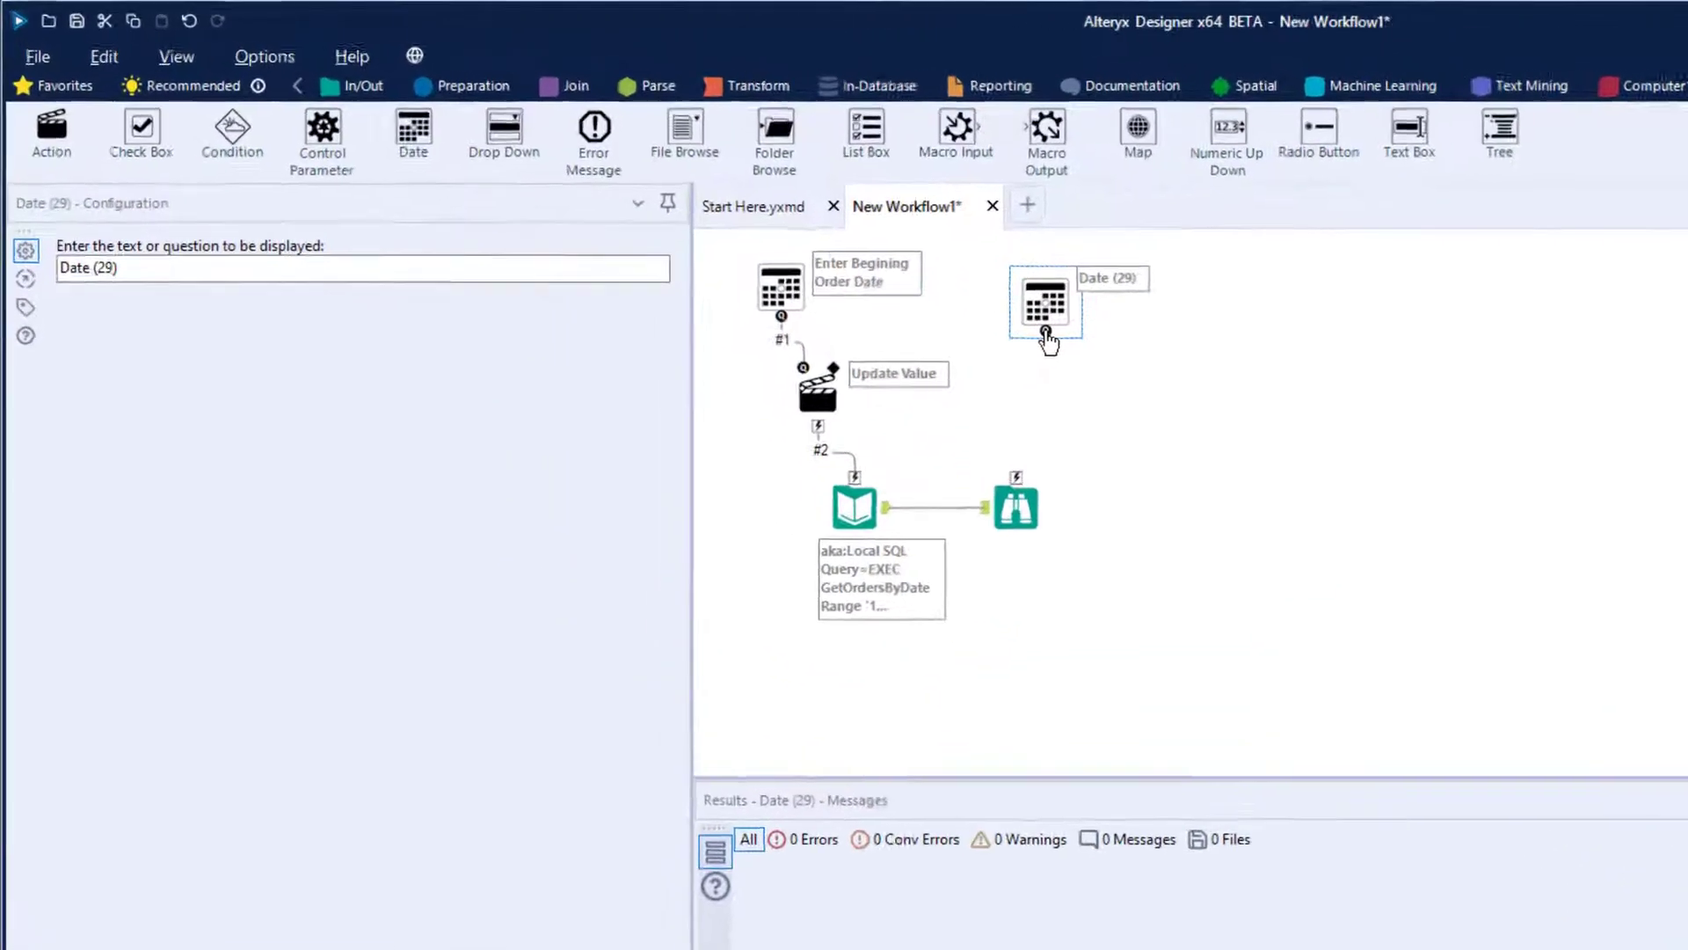
drag(1046, 334, 906, 499)
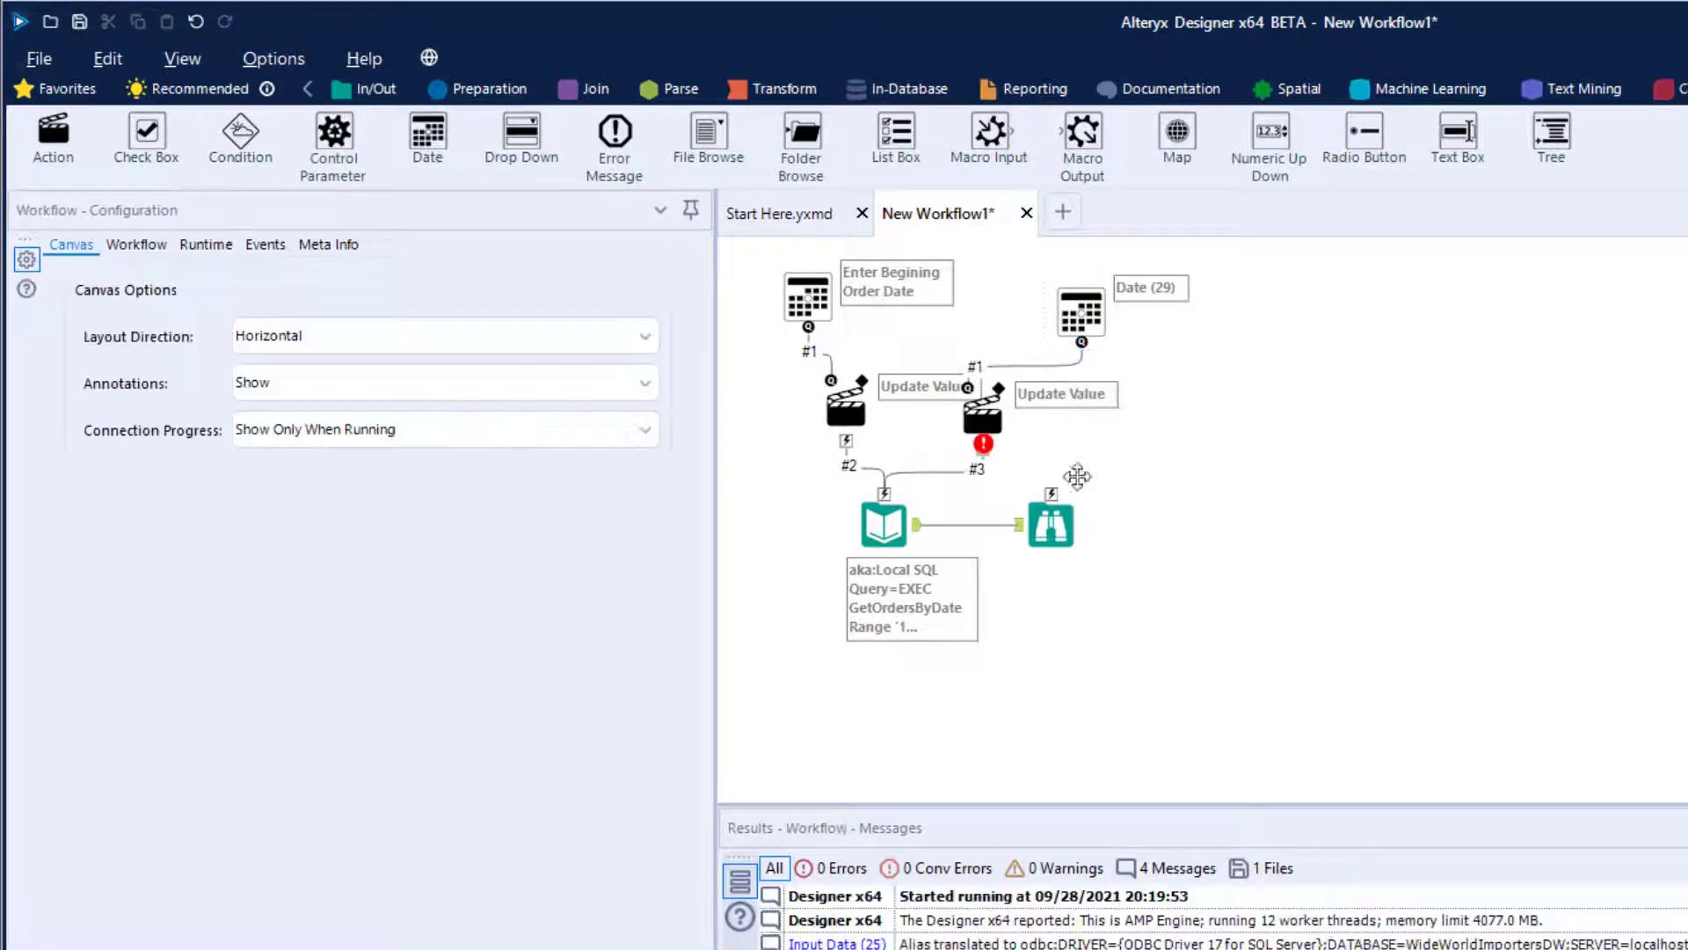
- Configure the second Action tool to update the Input Data File value, replacing only the specific string 2099-12-31
click(982, 414)
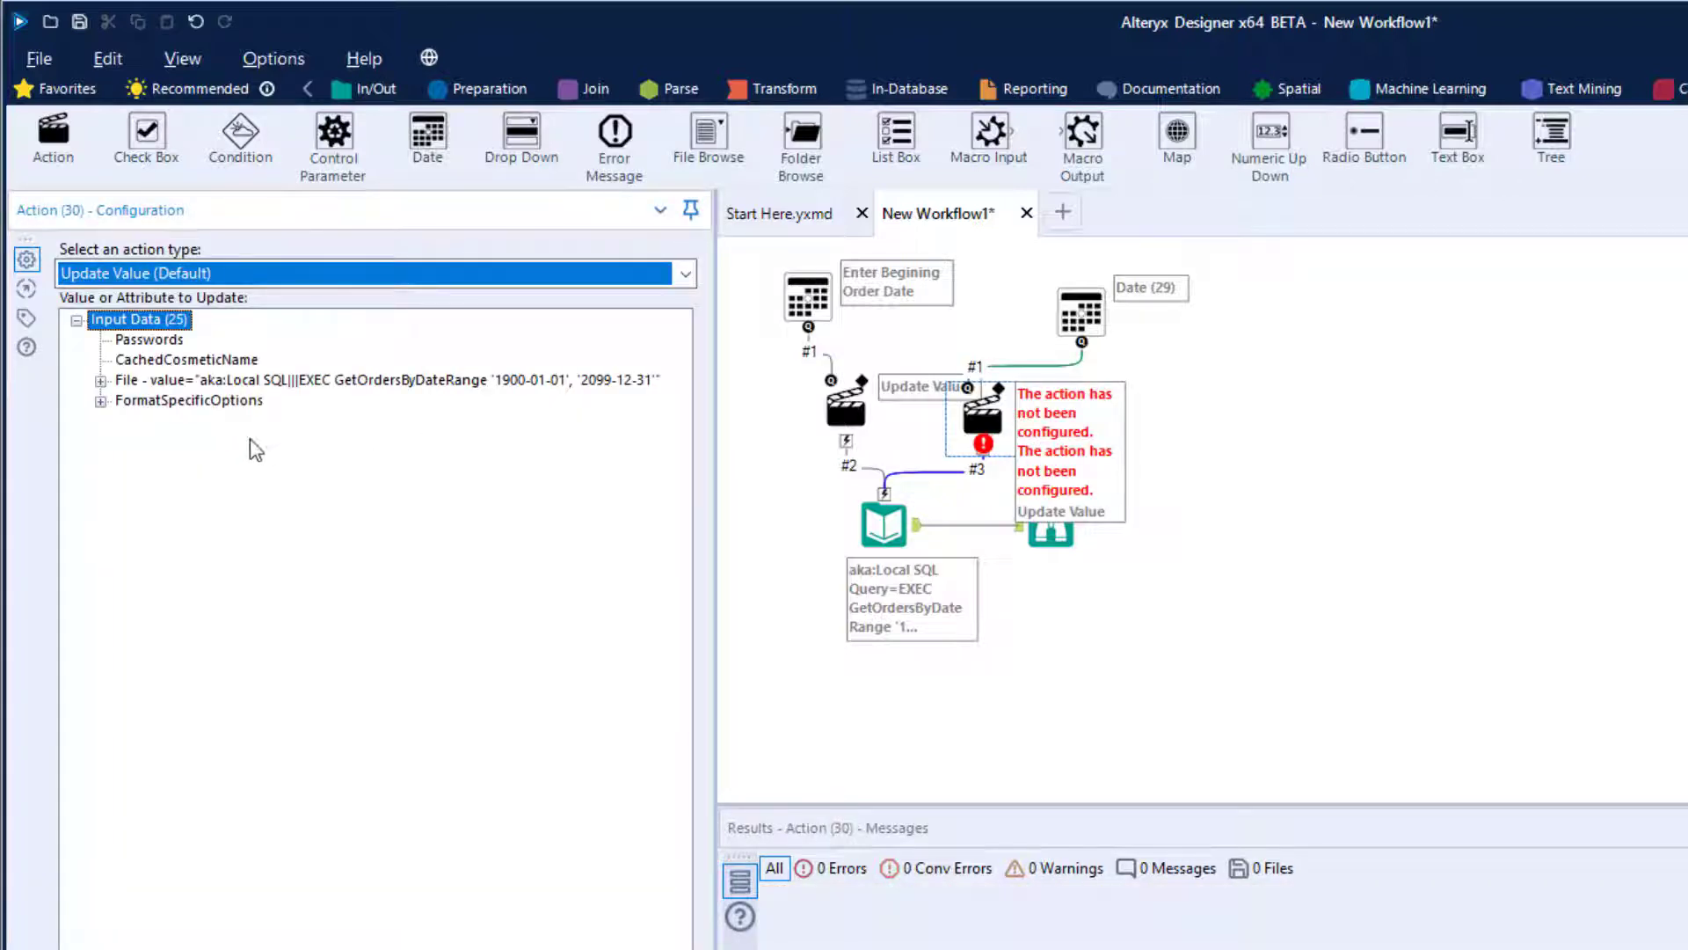
click(156, 385)
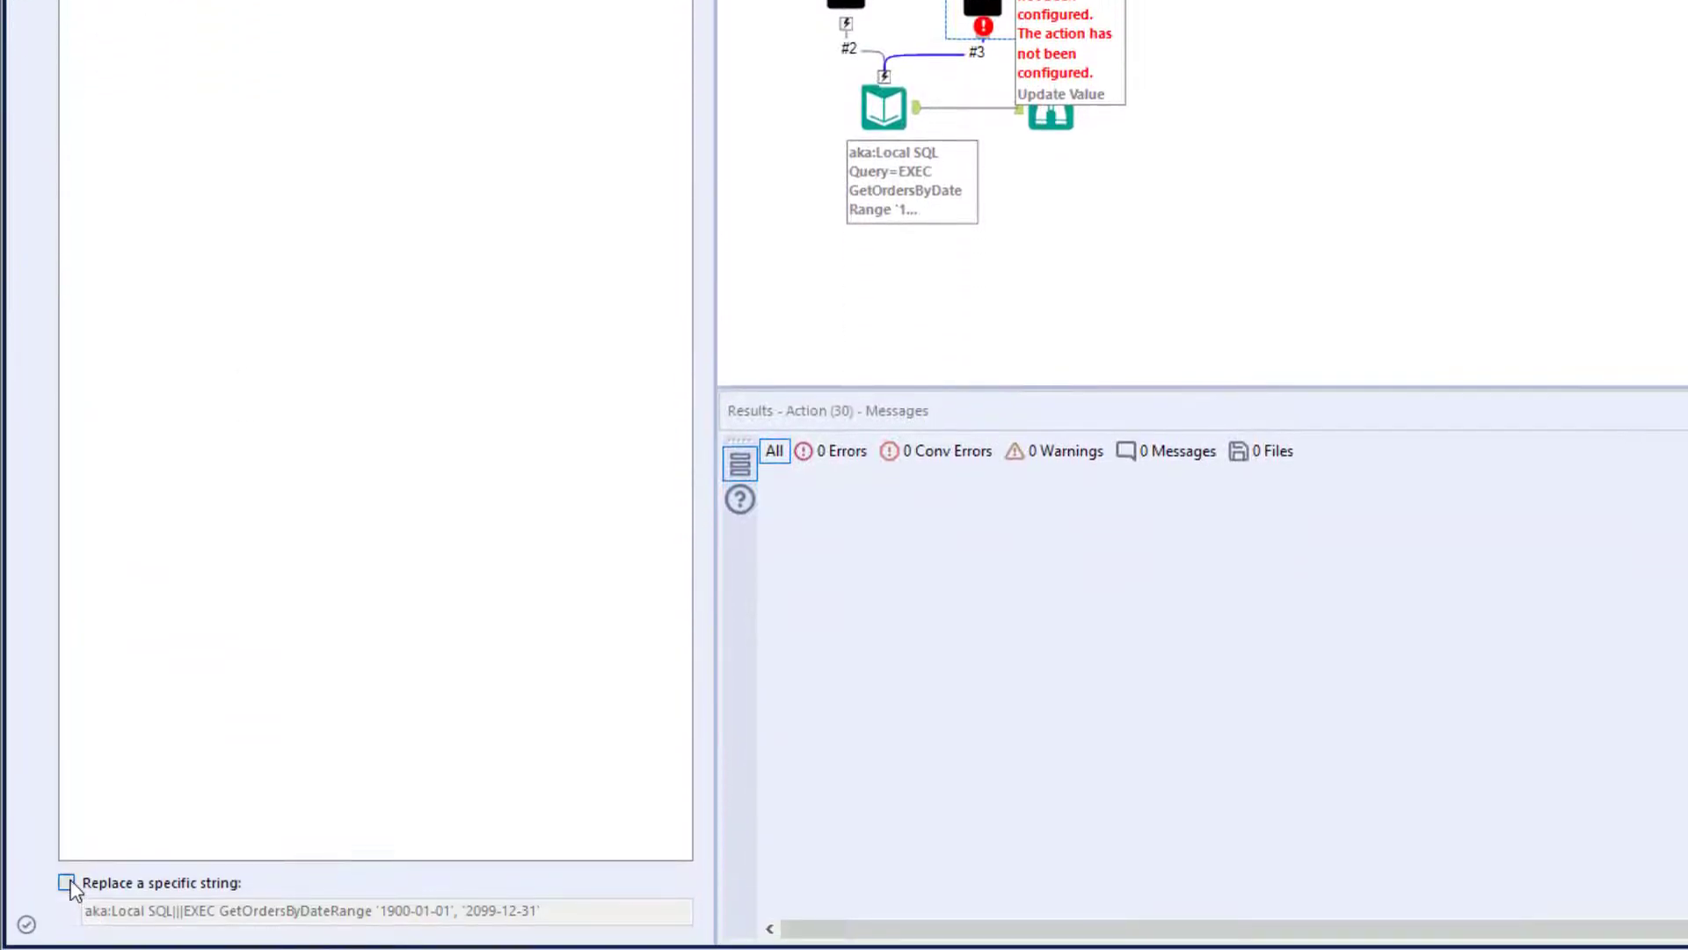
click(458, 910)
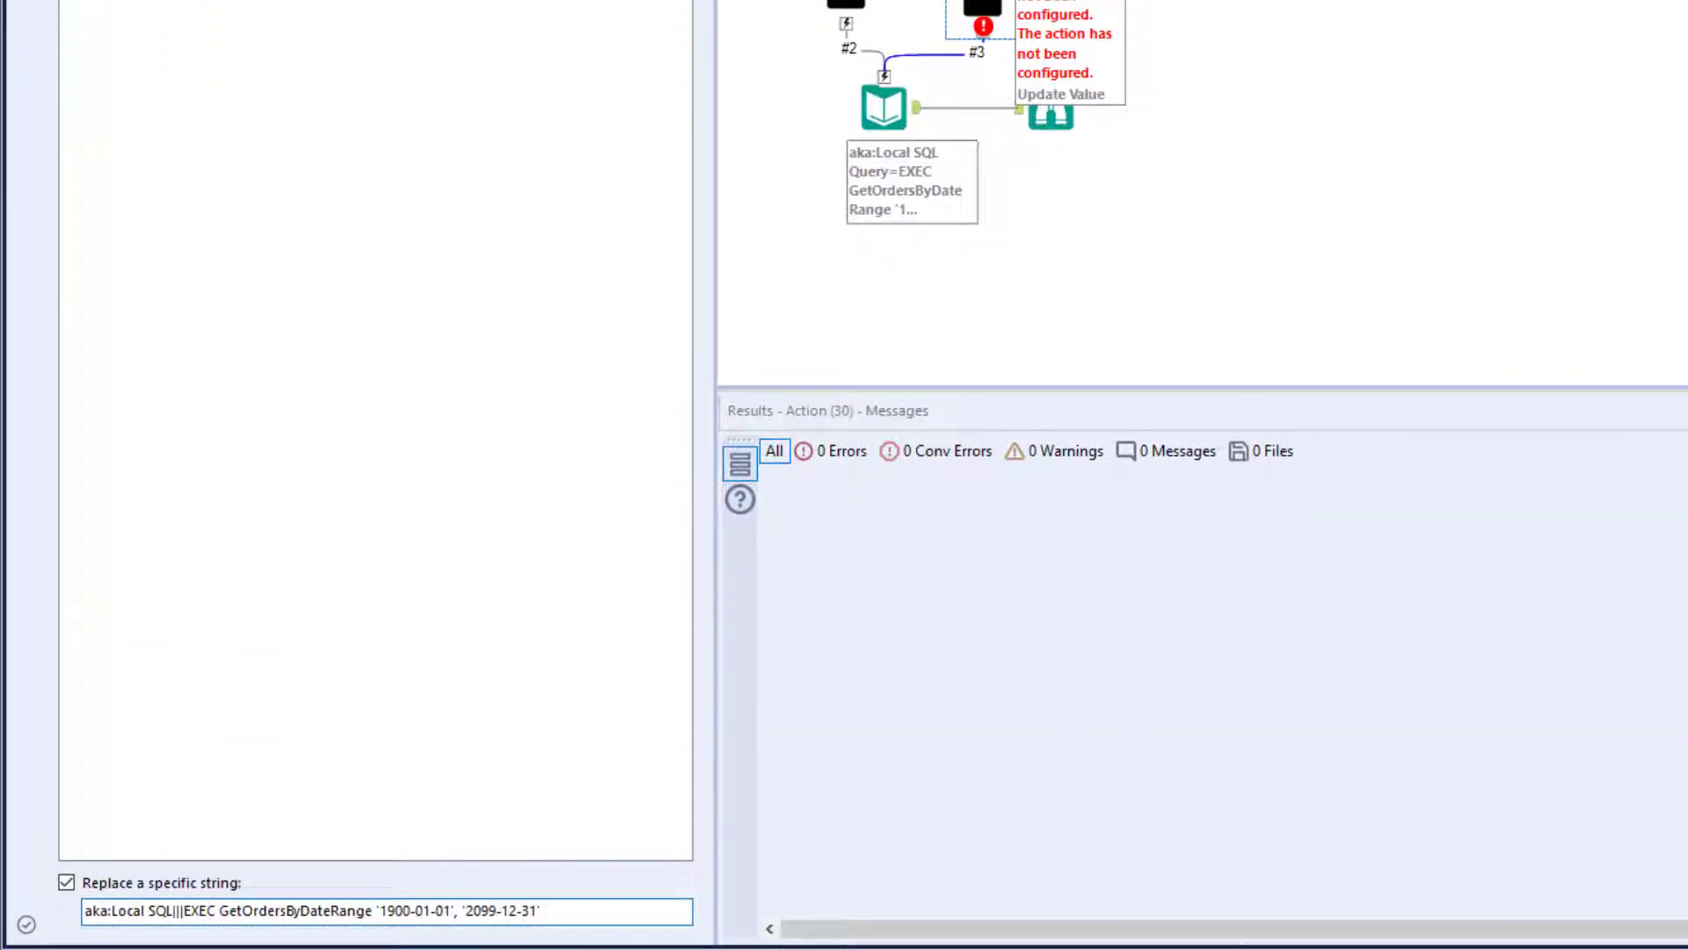
key(shift+Home)
key(BackSpace)
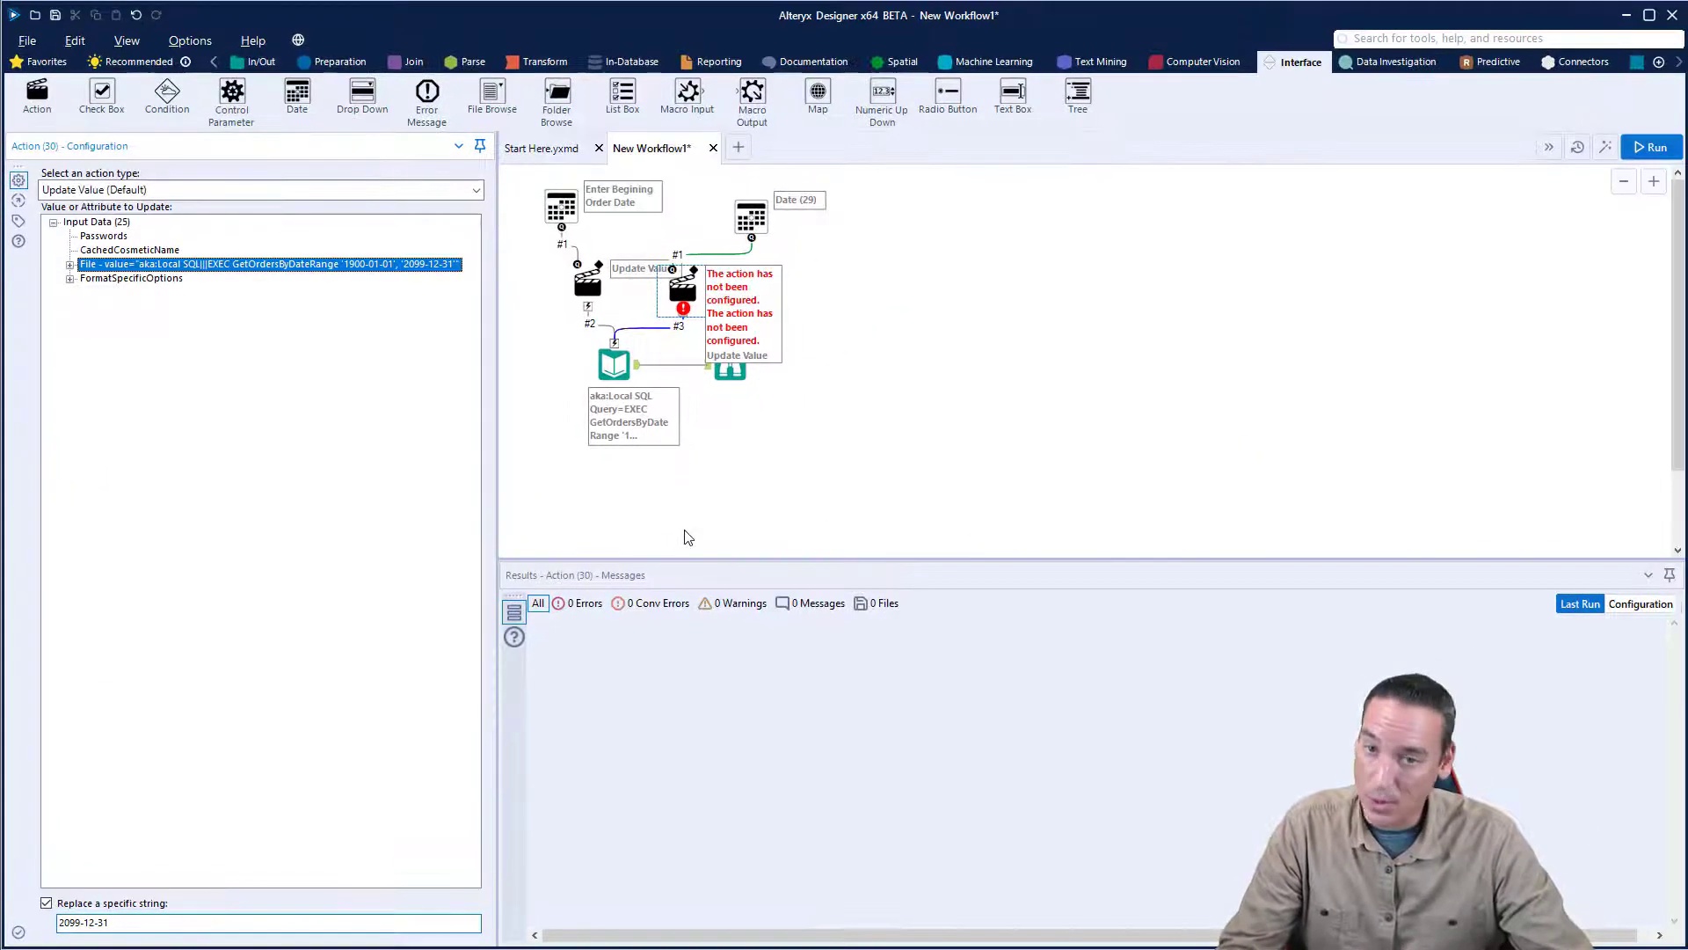
- Add a colon to the first Date tool's question, making it "Enter Begining Order Date:", and copy the whole text
click(561, 206)
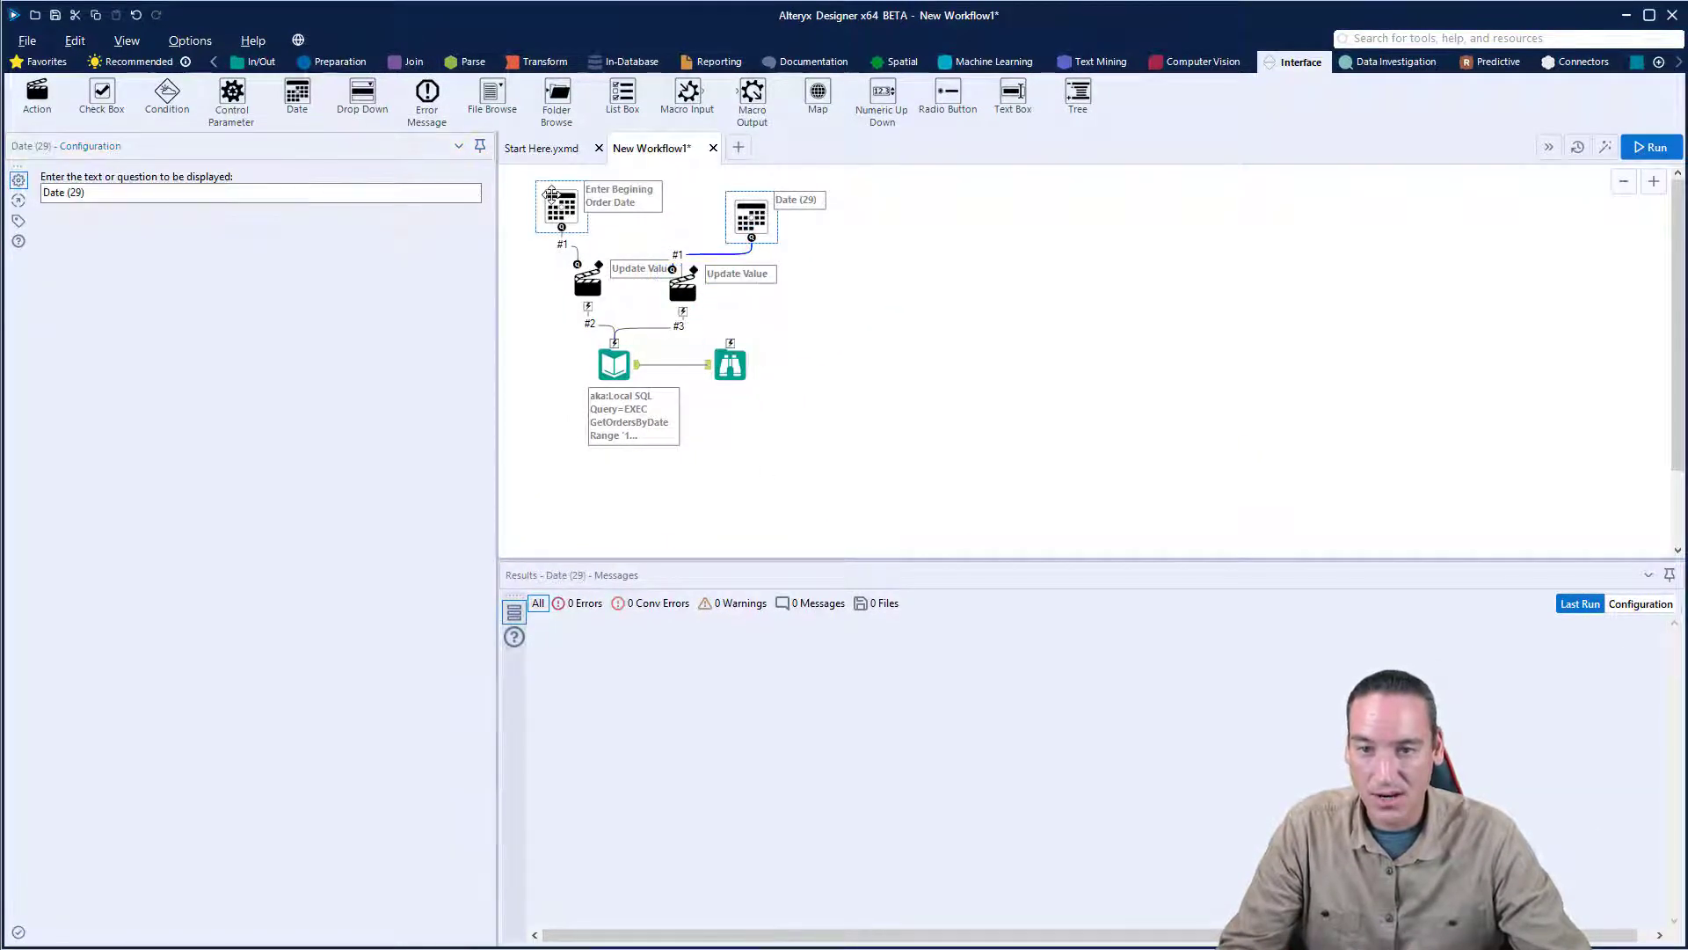
click(198, 194)
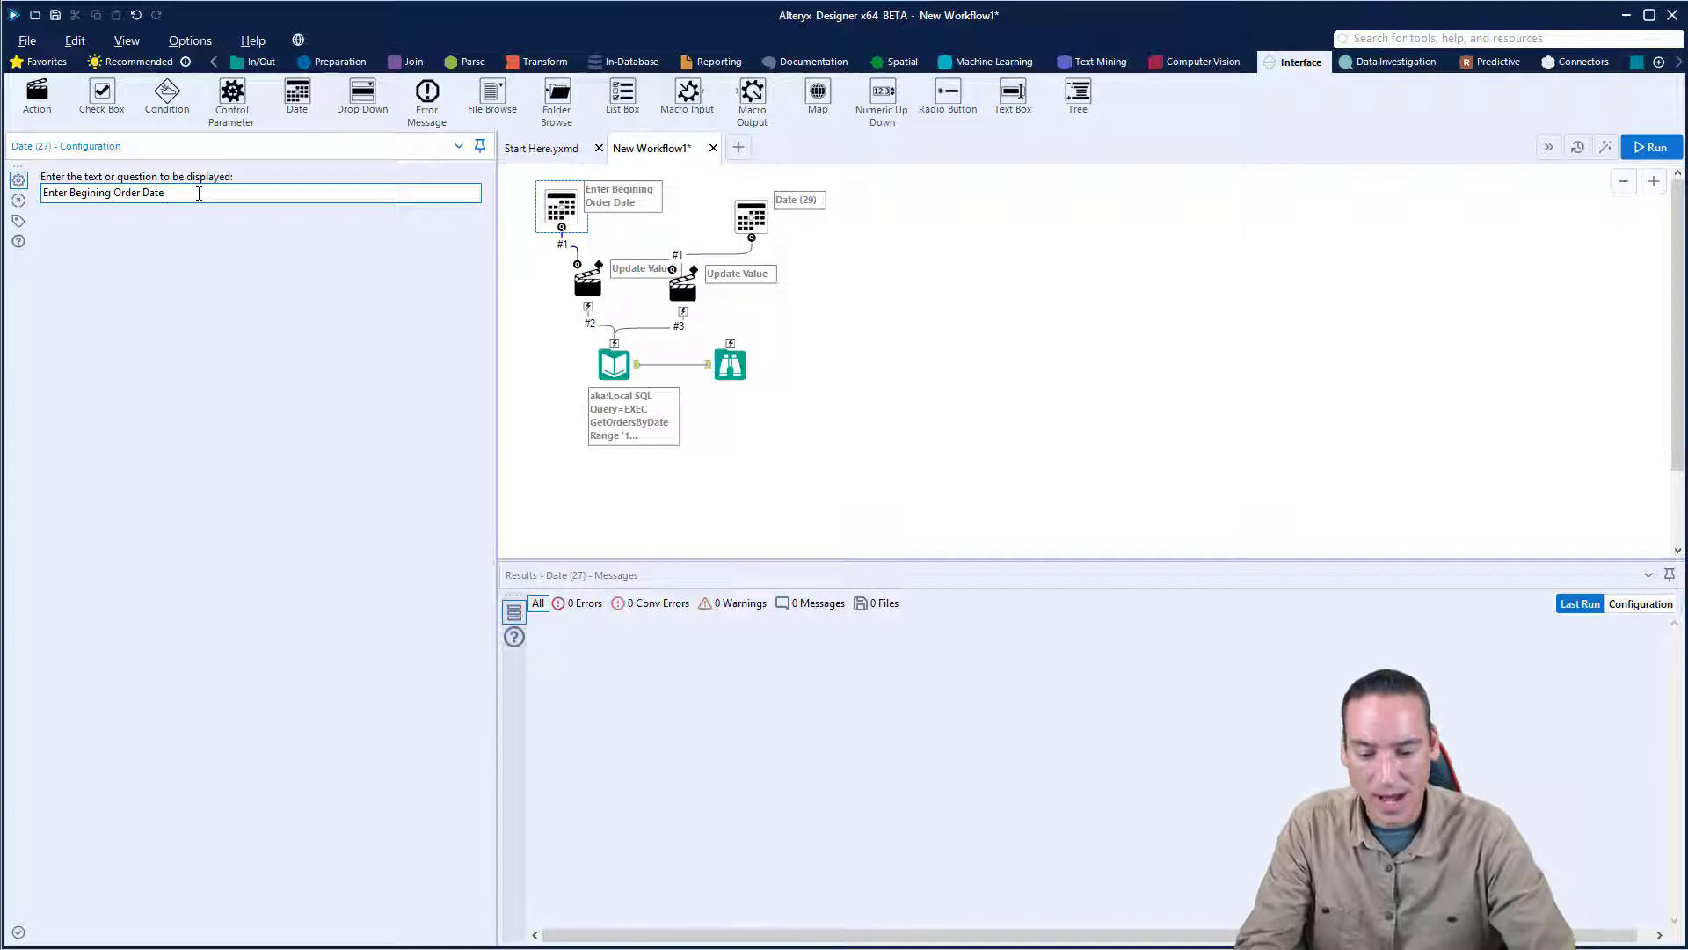
key(ctrl+a)
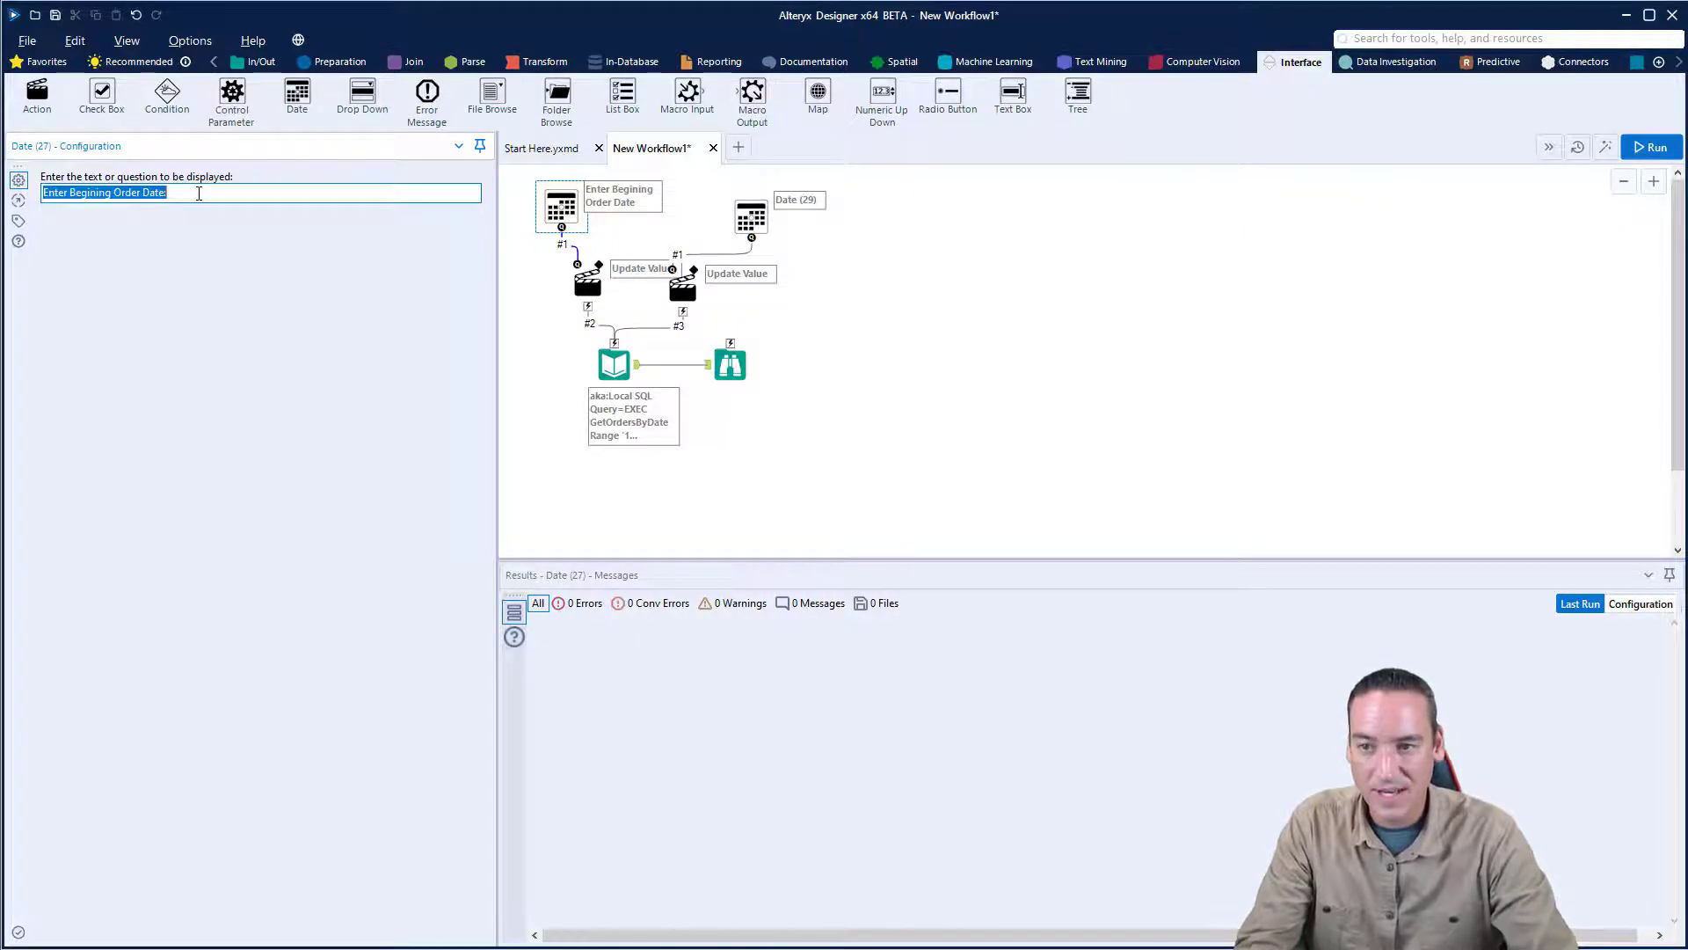
- Set the second Date tool's question text to "Enter Ending Order Date:", reusing the copied wording of the first Date tool
click(752, 216)
click(185, 192)
key(ctrl+a)
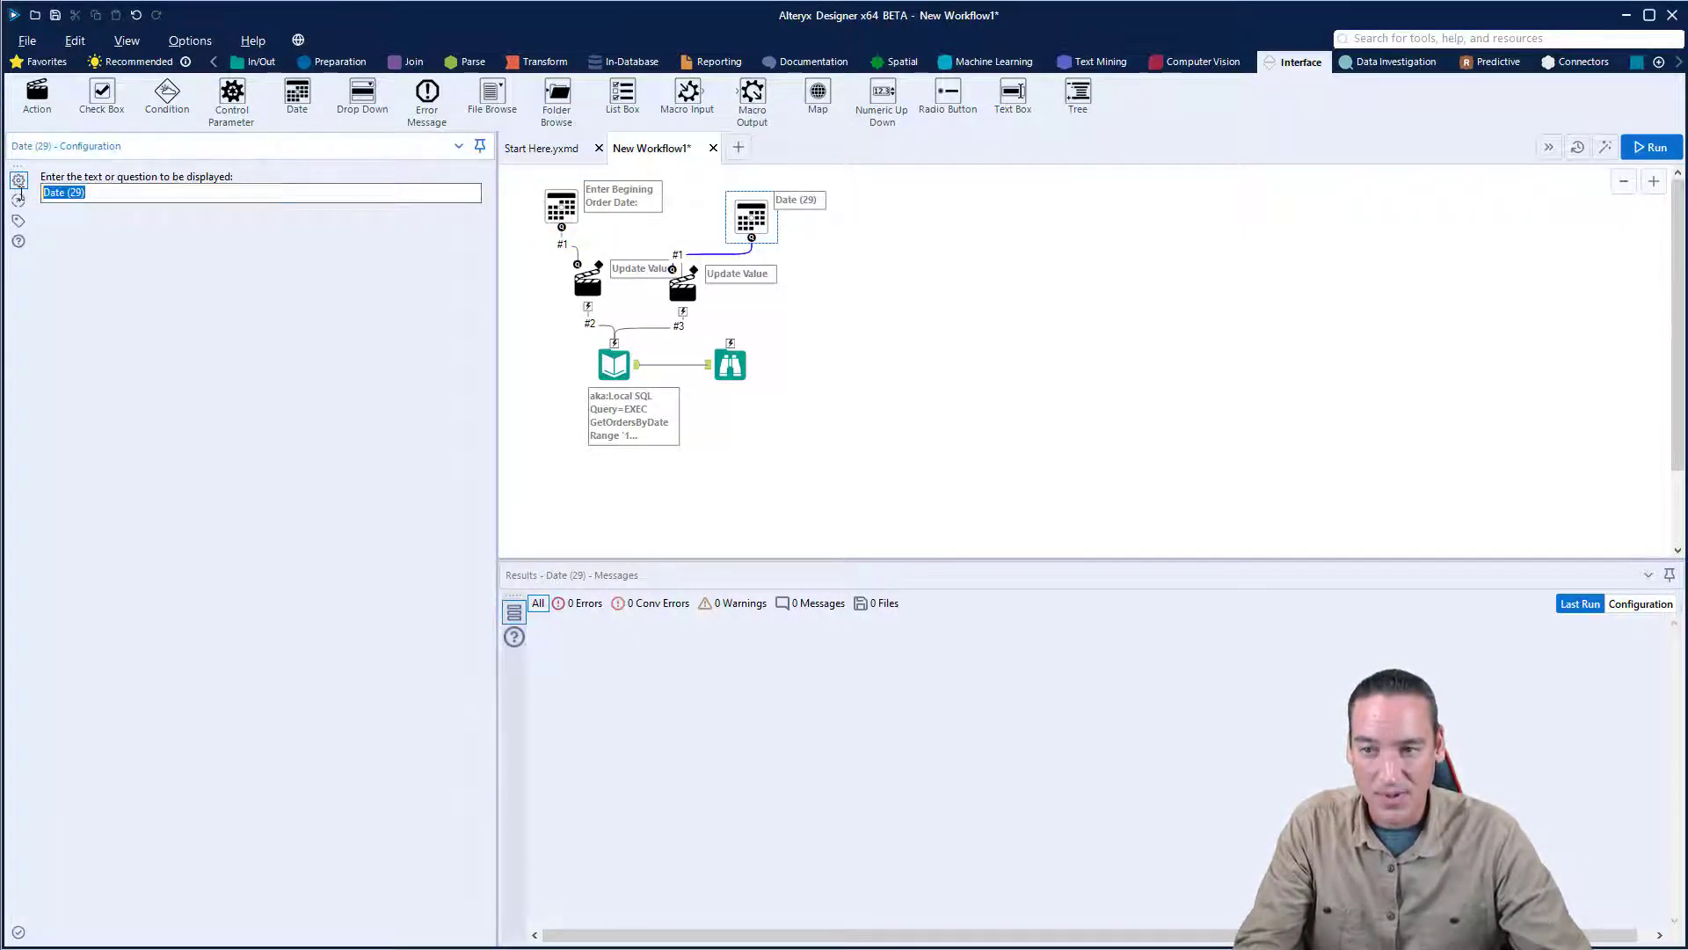
text(Enter Begining Order Date:)
key(Delete)
key(Delete)
key(Delete)
key(Delete)
key(Delete)
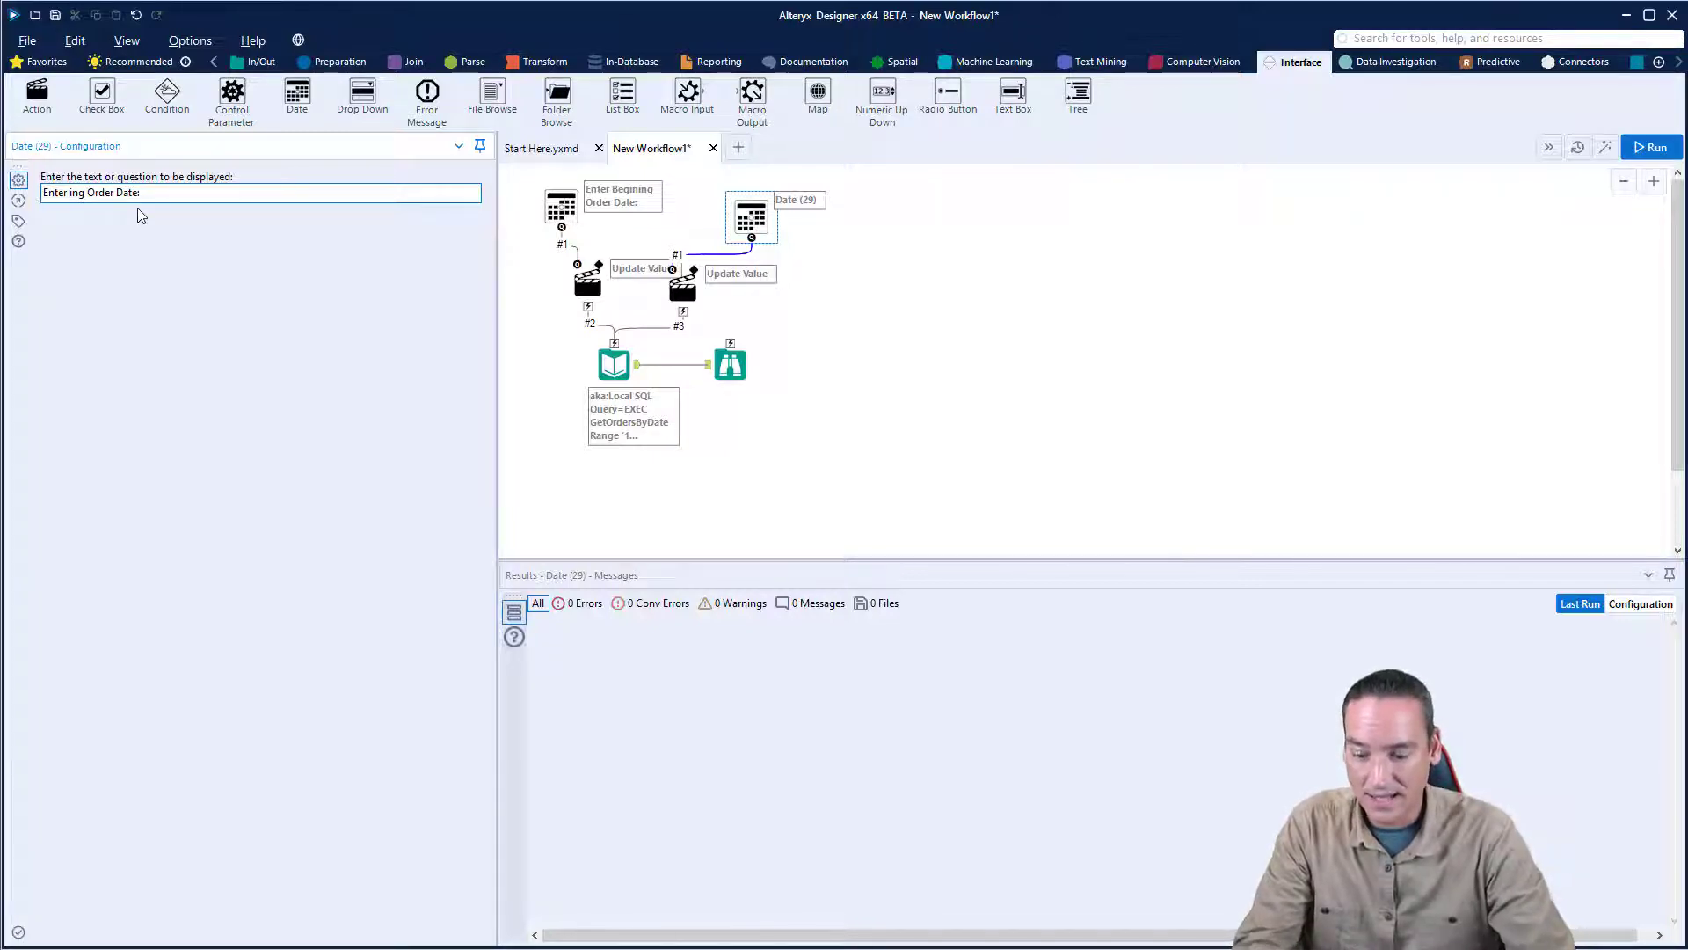
text(End)
click(942, 332)
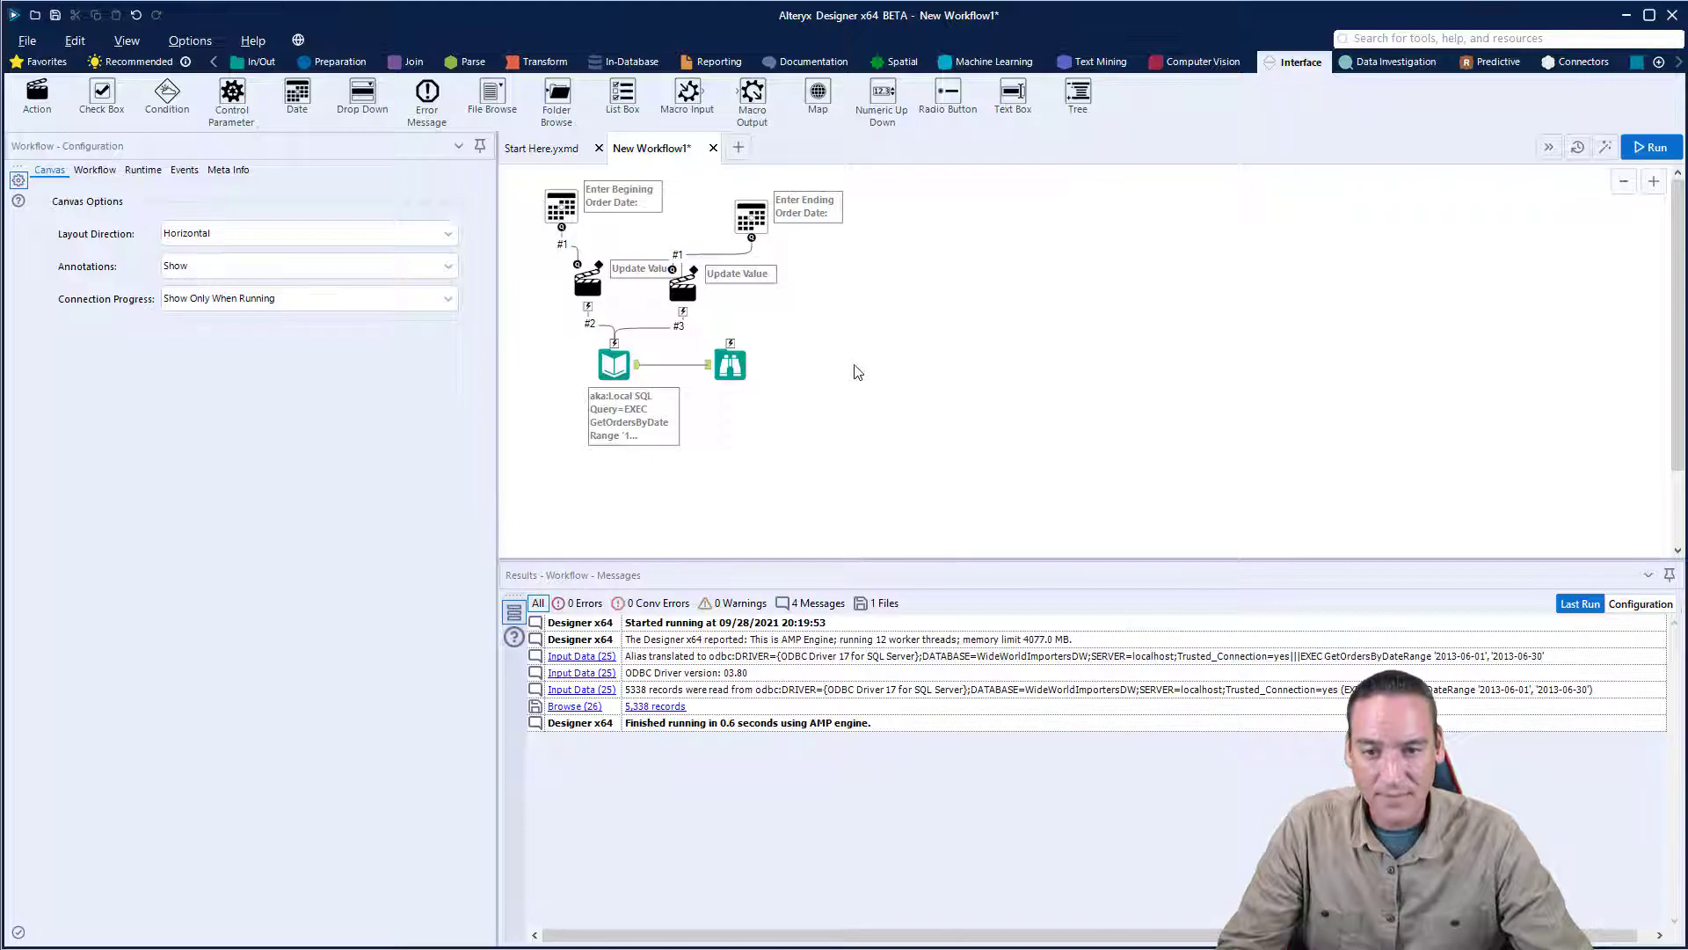
- Move the Browse tool away from Input Data and insert a Summarize tool on the connection between them
drag(730, 364, 780, 364)
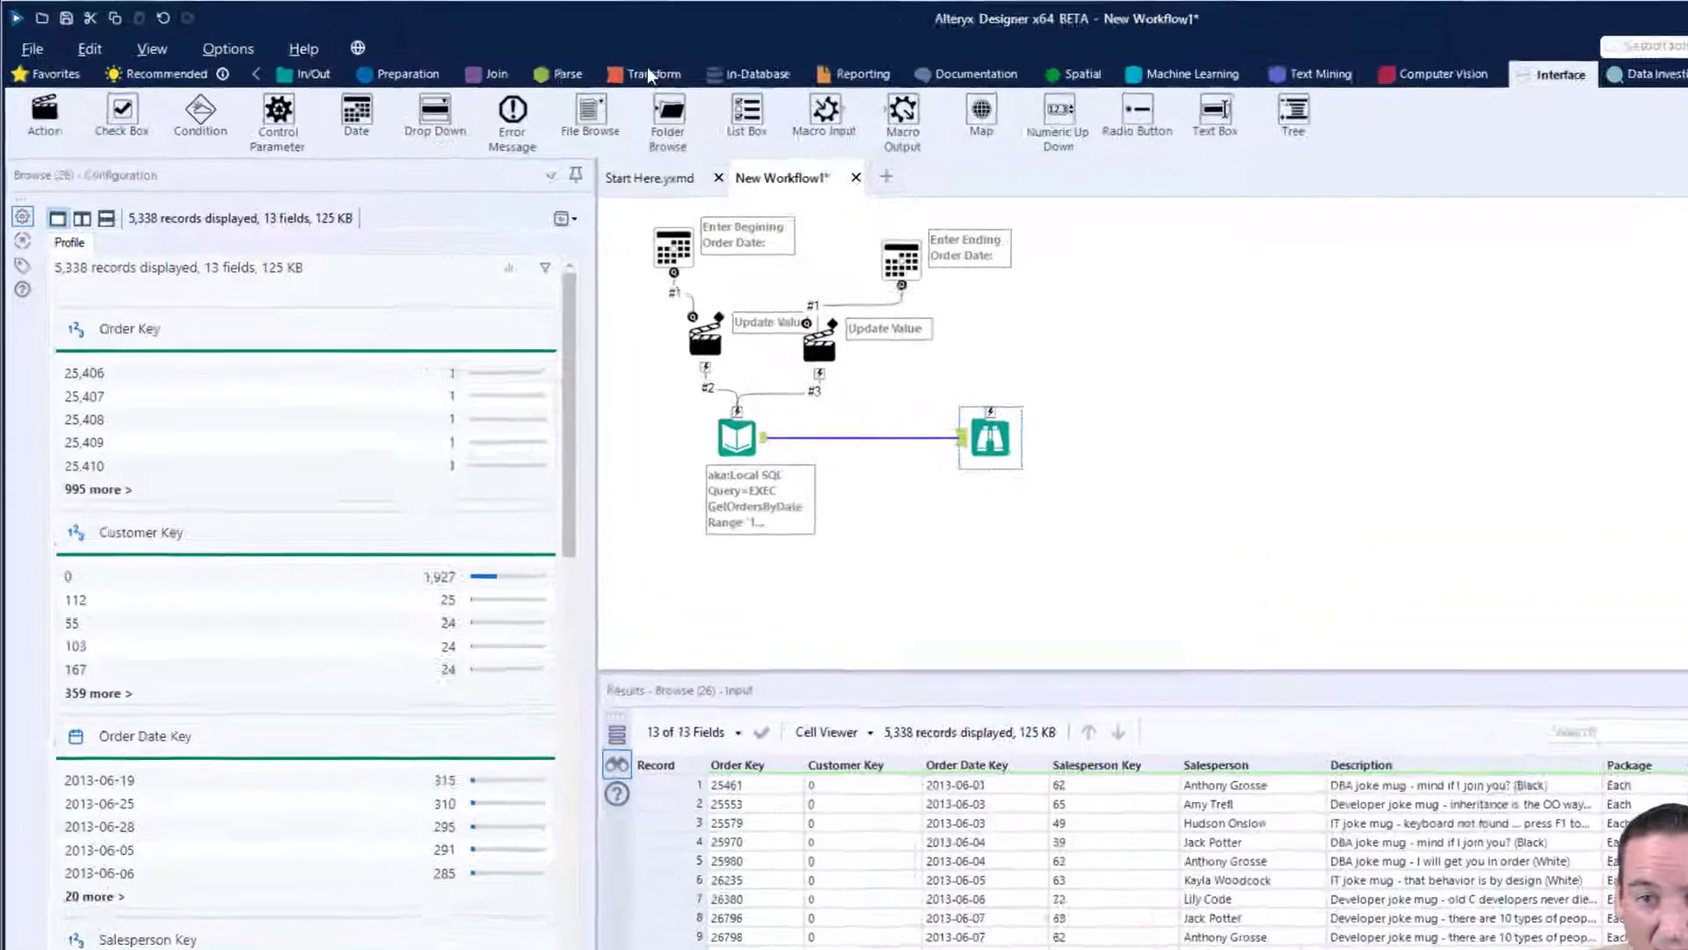
click(648, 75)
drag(354, 107, 875, 439)
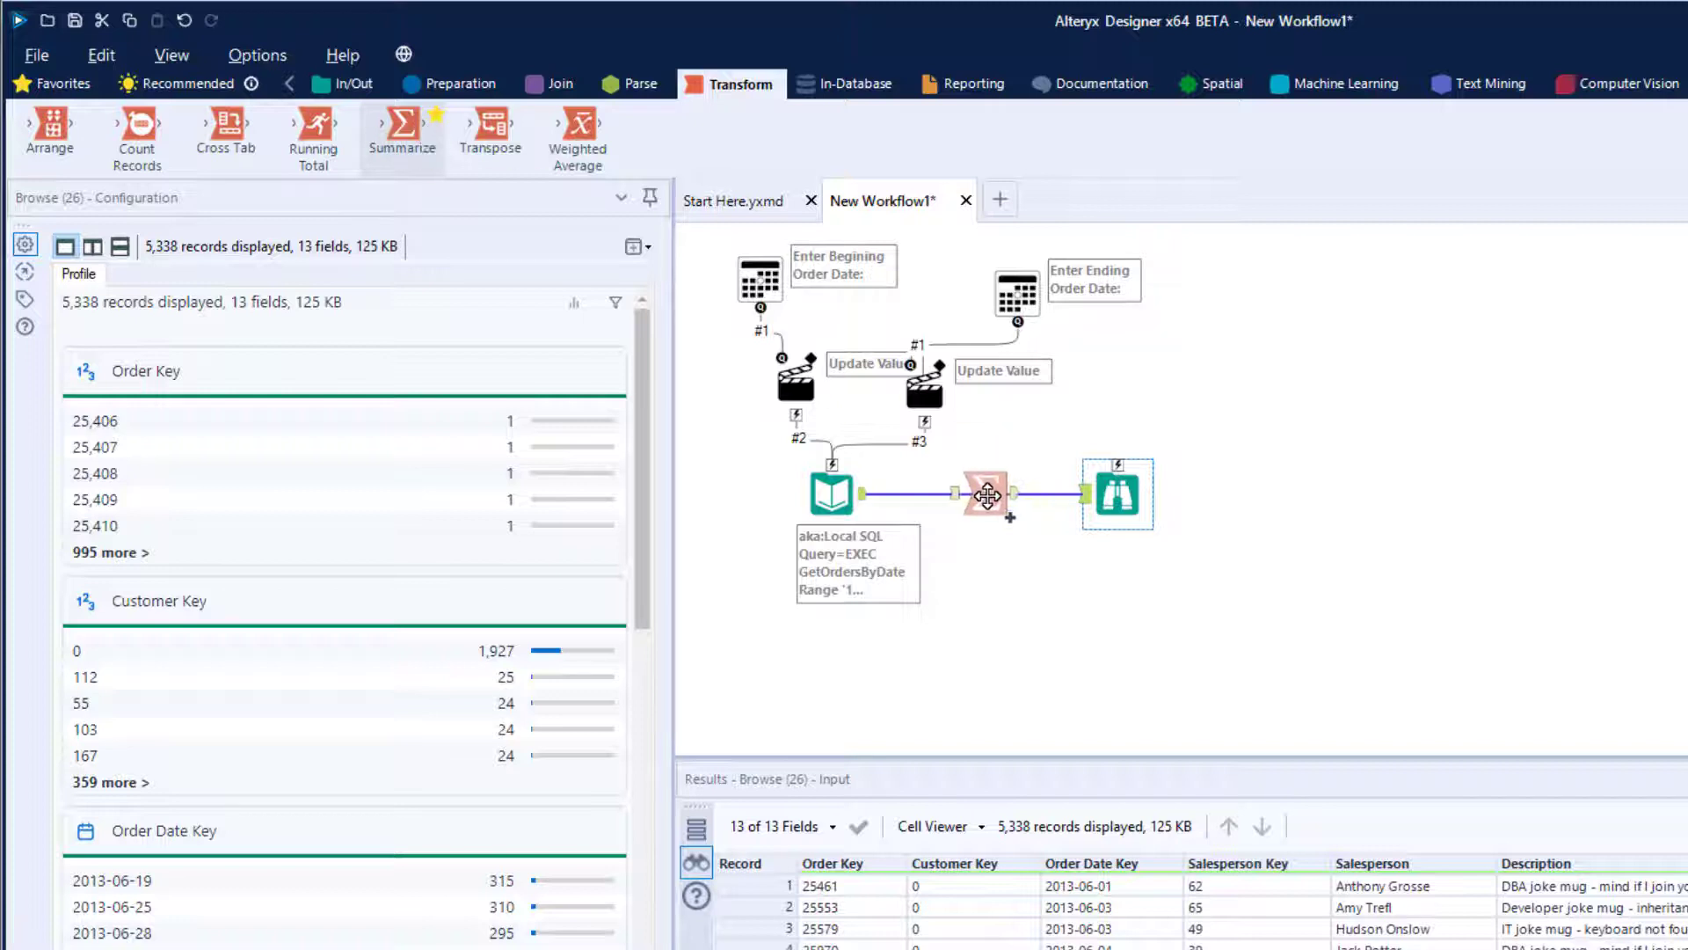
drag(986, 495, 989, 494)
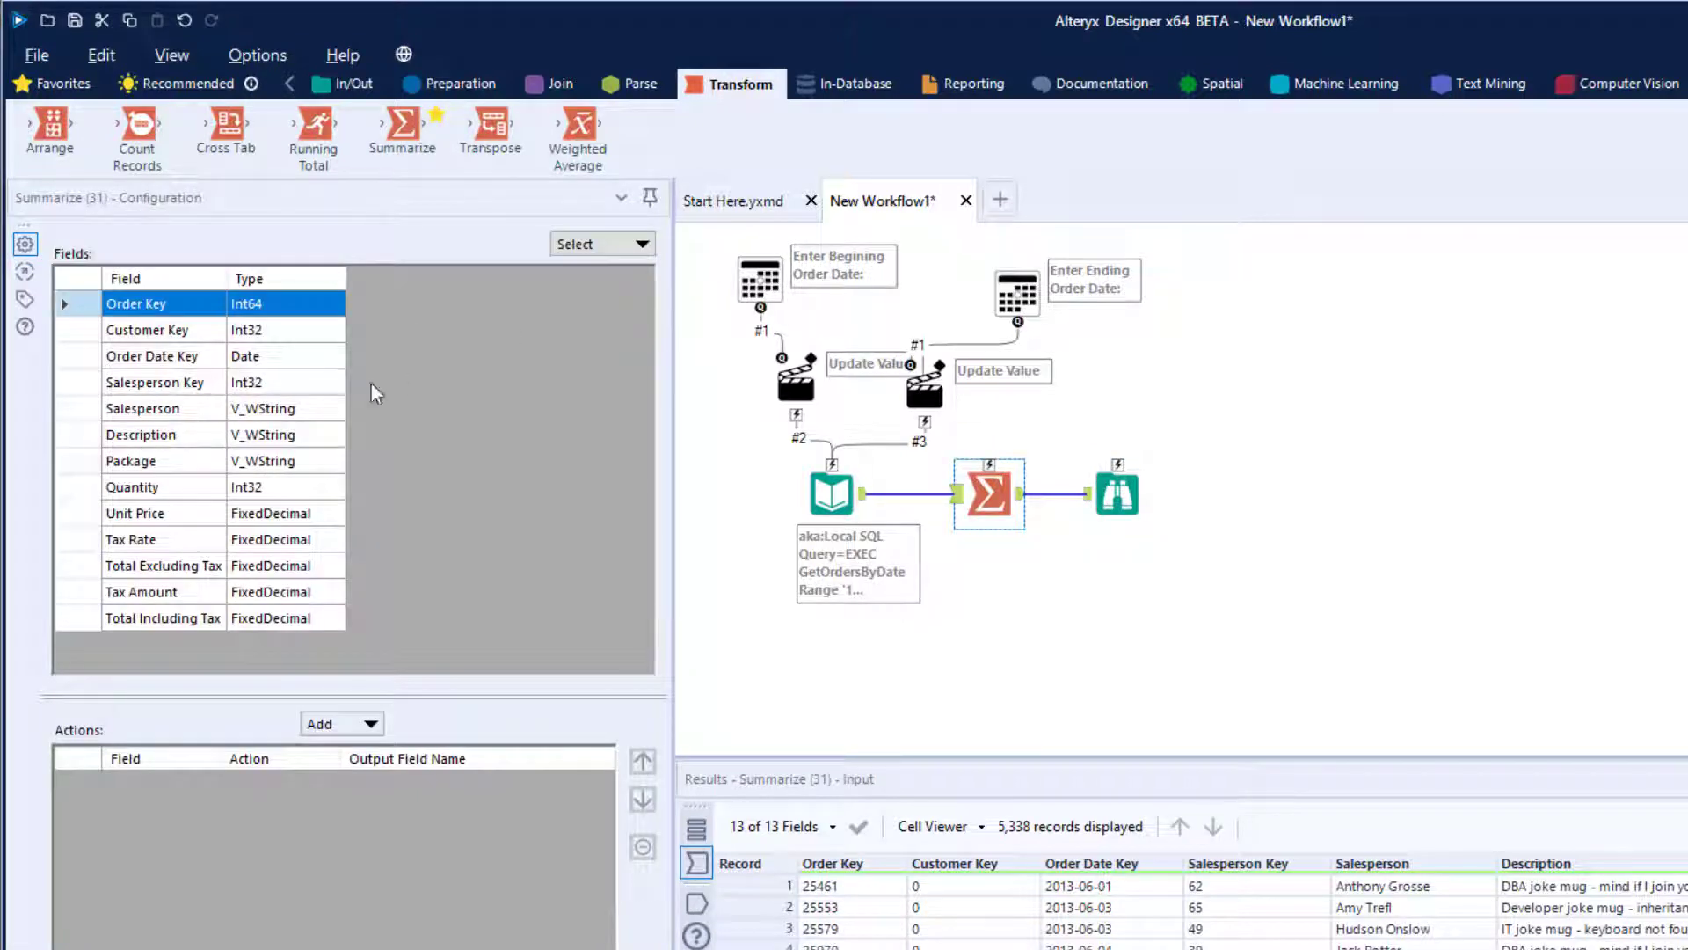
- Configure the Summarize tool to group by Salesperson and sum Total Excluding Tax
click(180, 409)
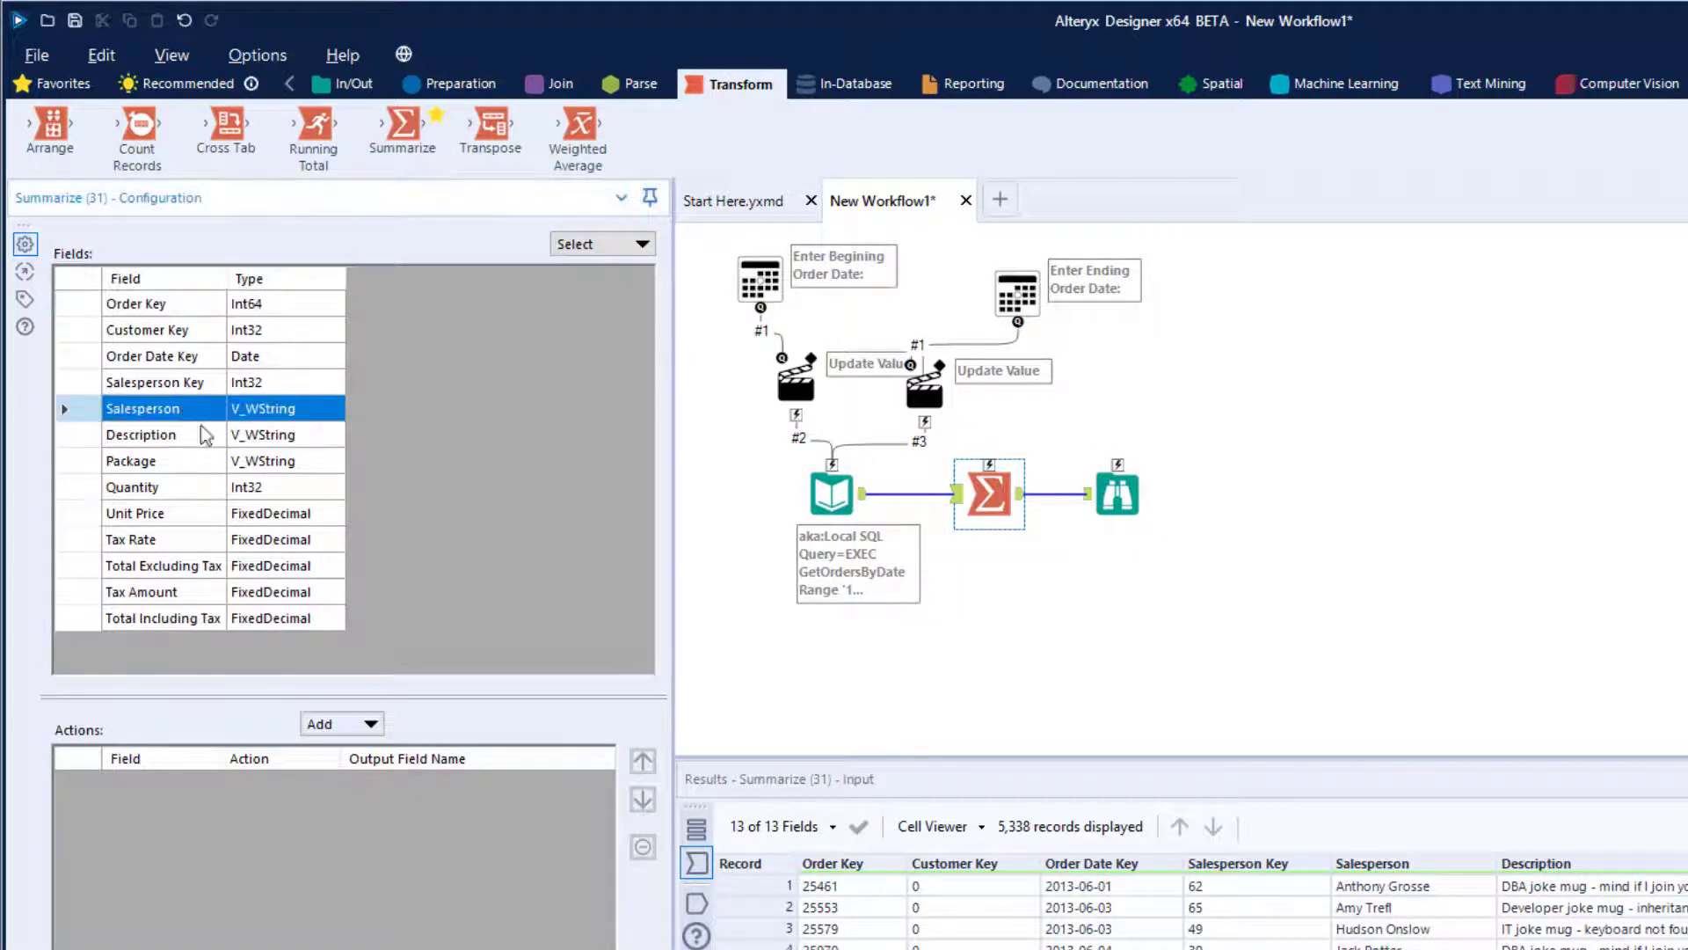
click(345, 723)
click(369, 753)
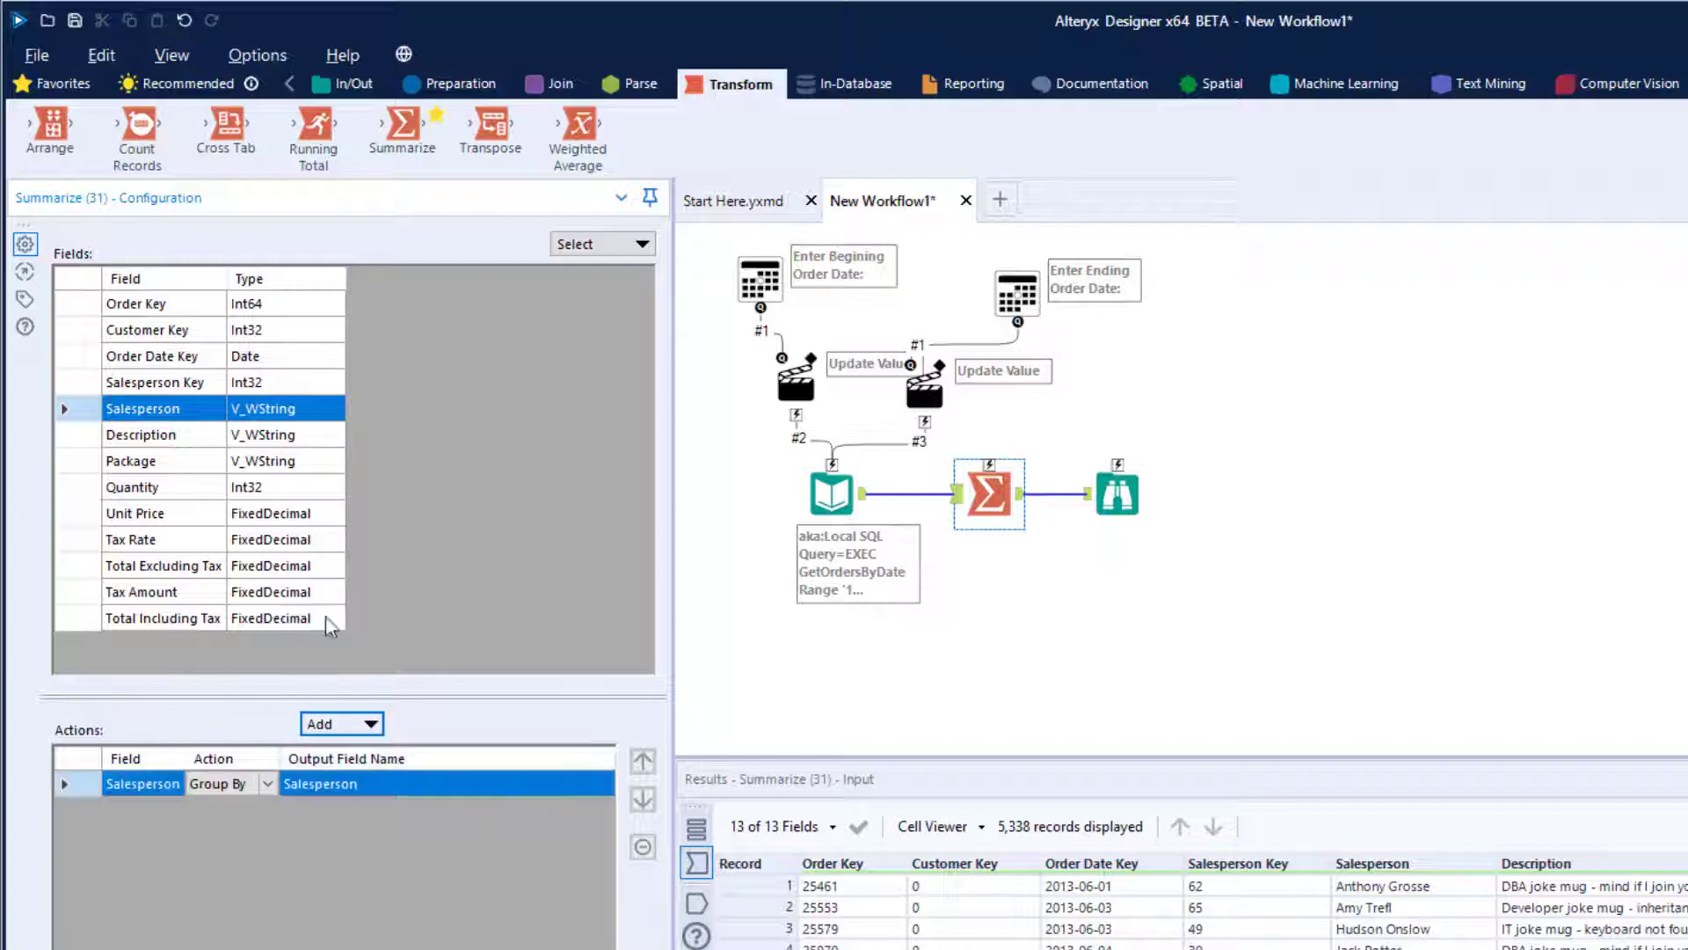
click(151, 573)
click(348, 728)
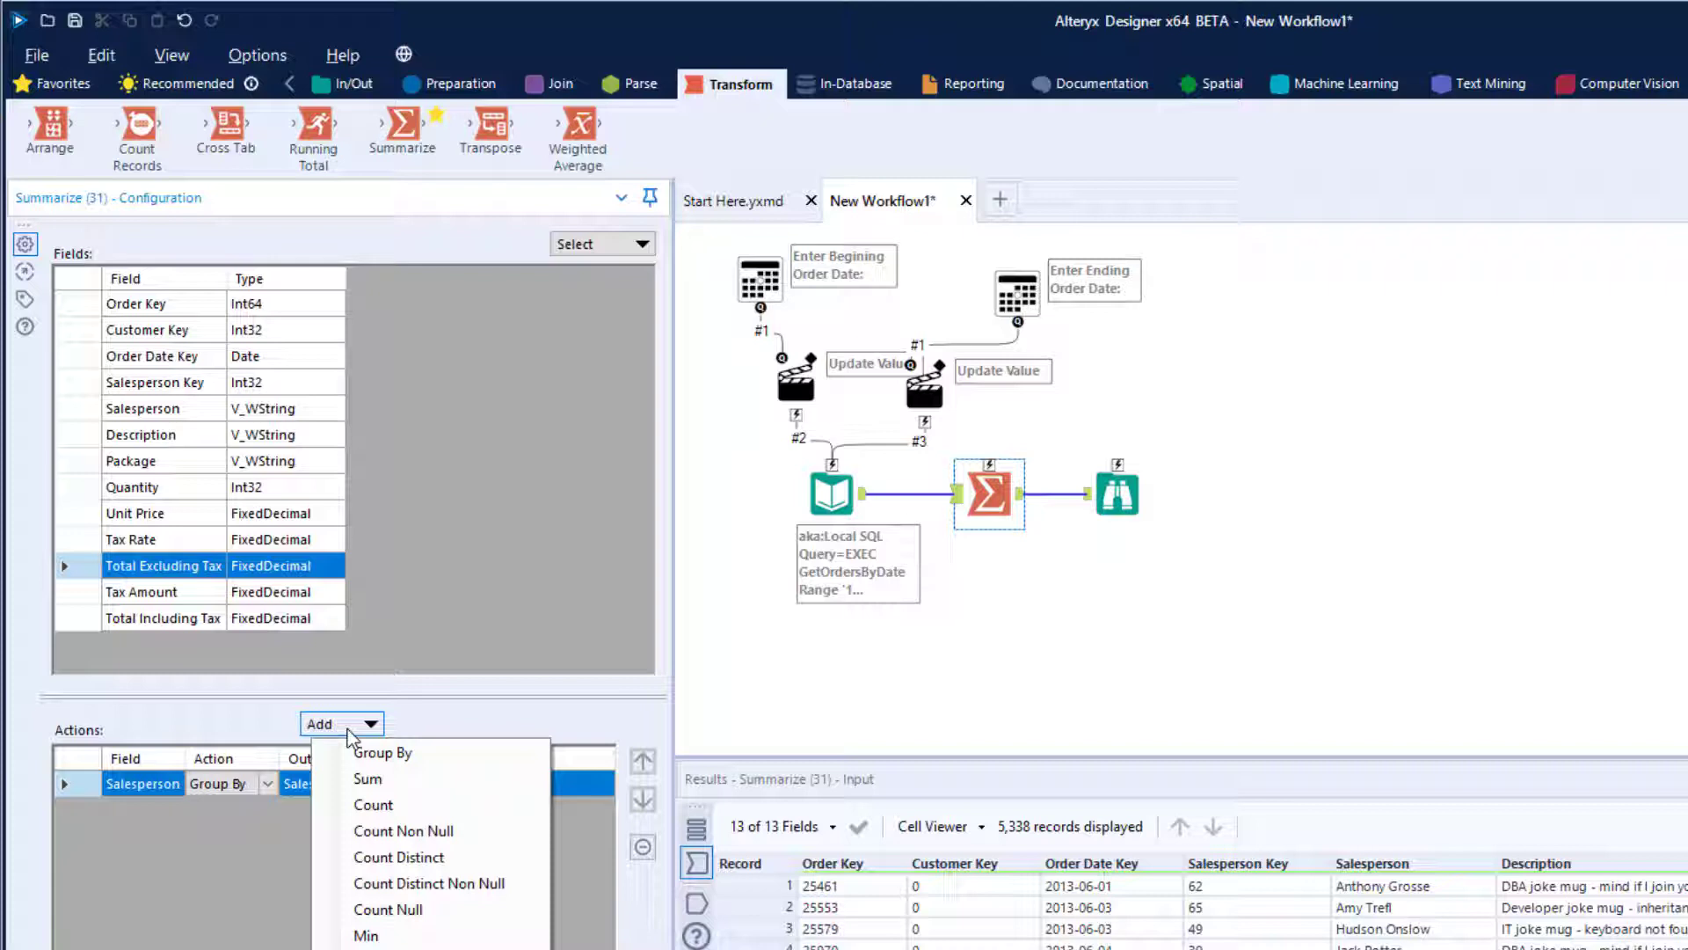
click(383, 791)
- Rename the summed output field in the Summarize tool to "Total Sales Excluding Tax"
click(510, 813)
click(510, 813)
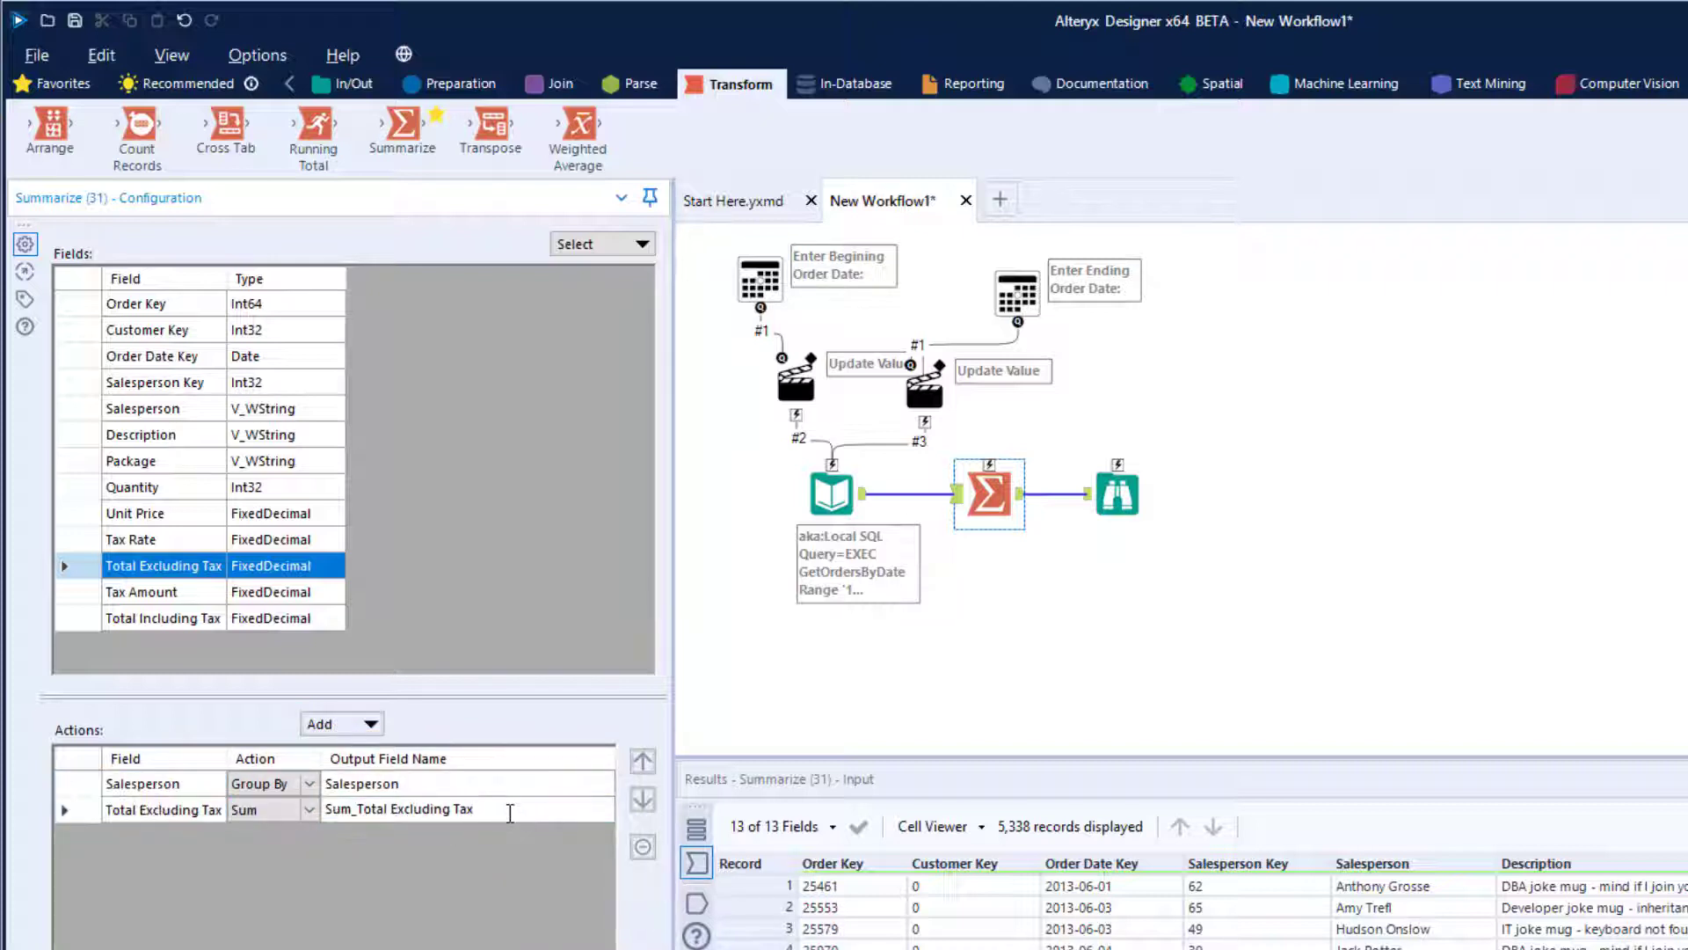
key(Home)
key(Delete)
key(Delete)
key(Delete)
key(Delete)
key(Delete)
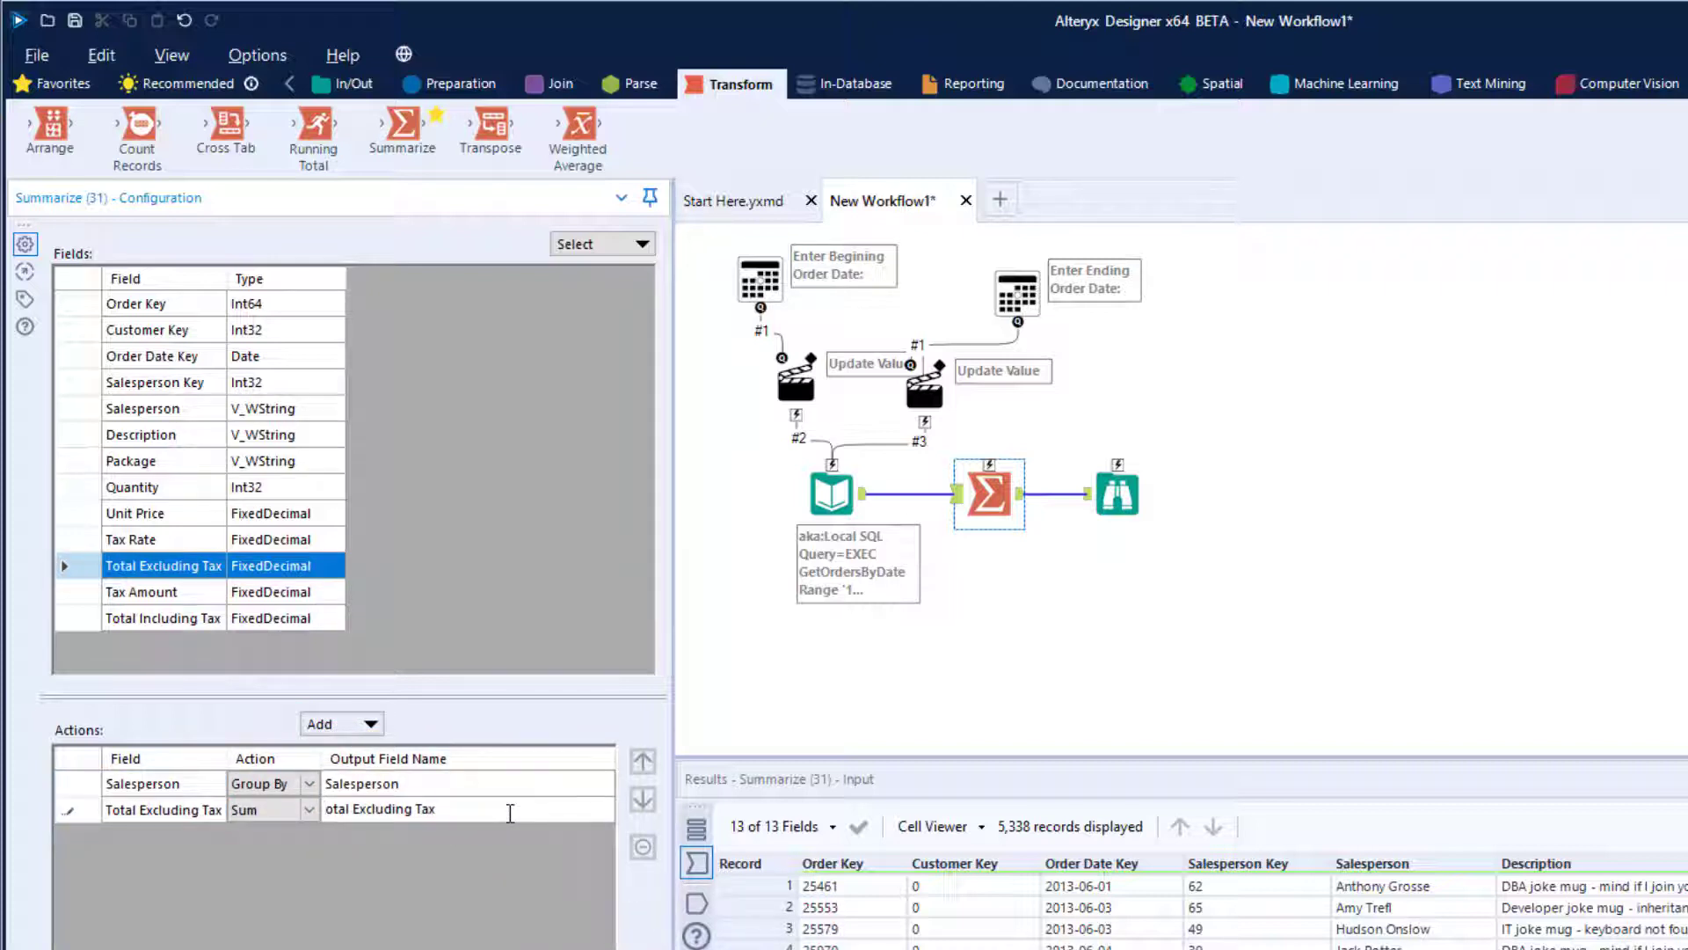
text(Total Sales)
click(1029, 682)
- Insert a Sort tool between Summarize and Browse and sort by Total Sales Excluding Tax in descending order
click(495, 84)
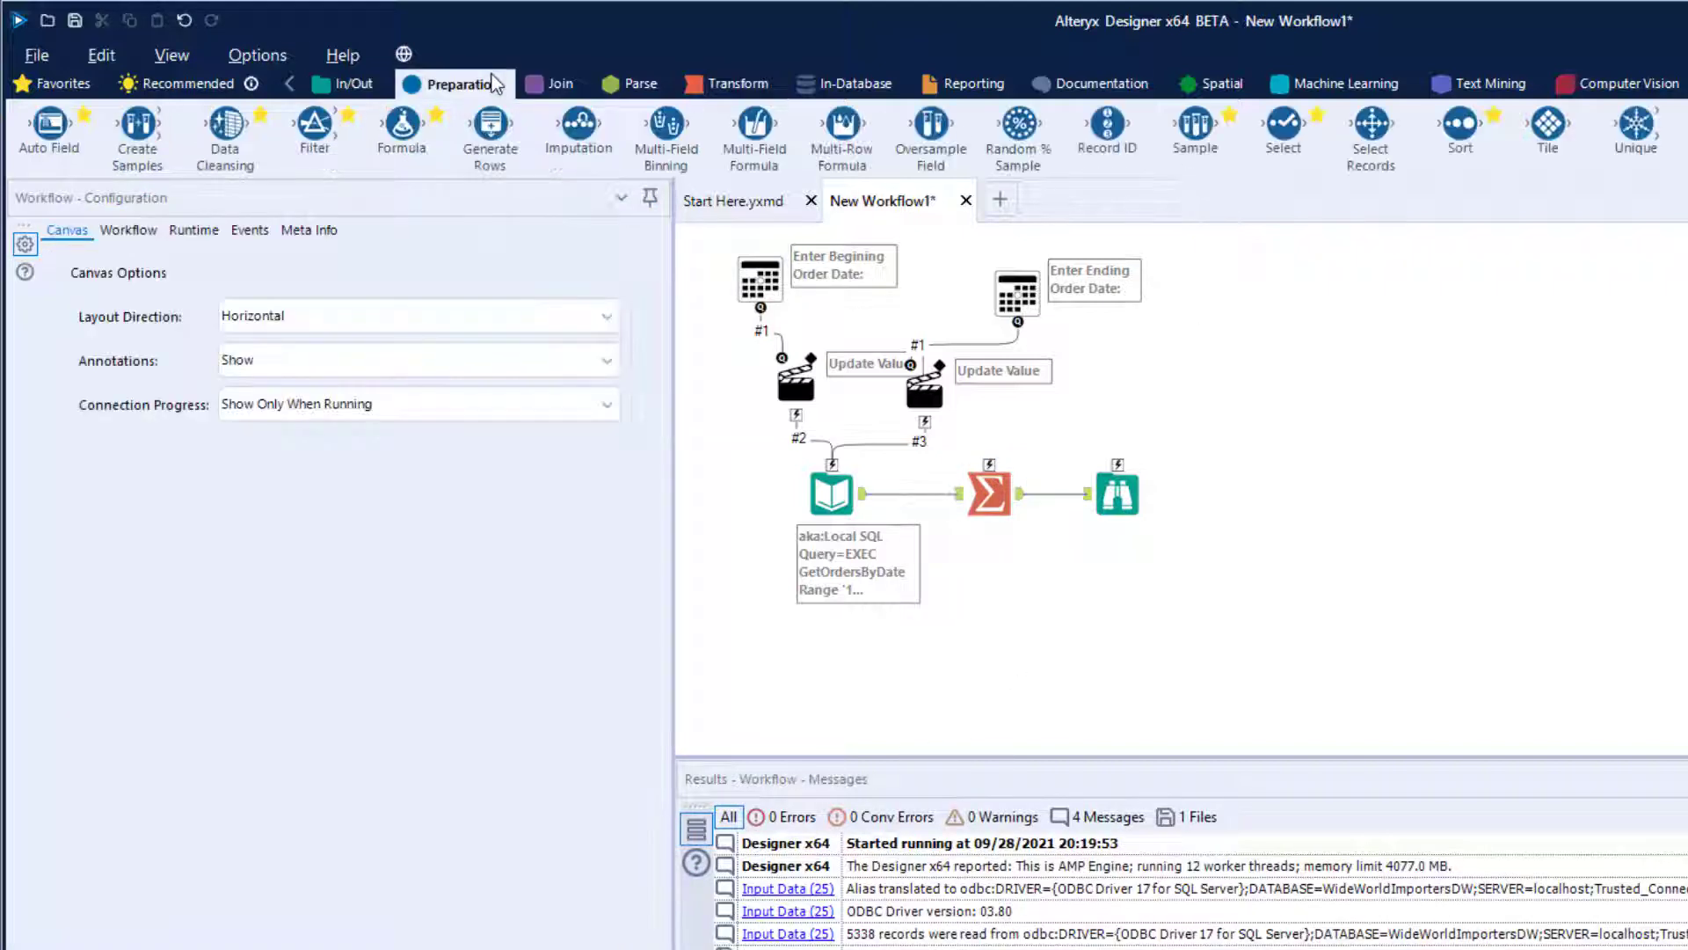
drag(1430, 139, 1099, 493)
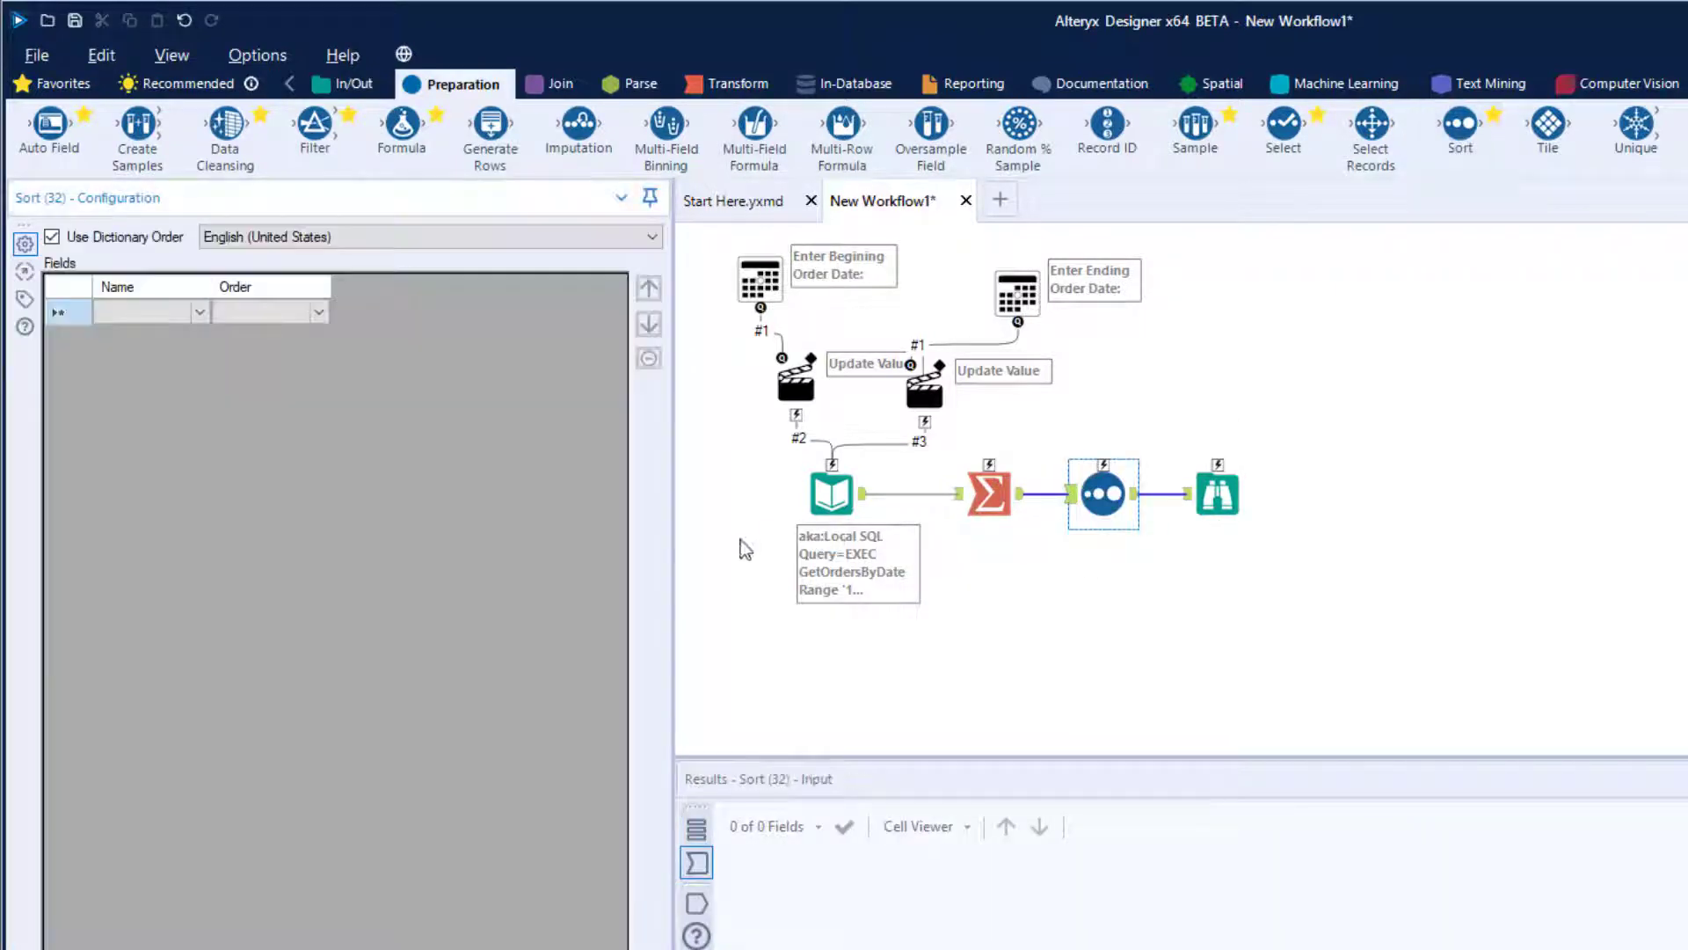
click(200, 312)
click(188, 351)
click(384, 318)
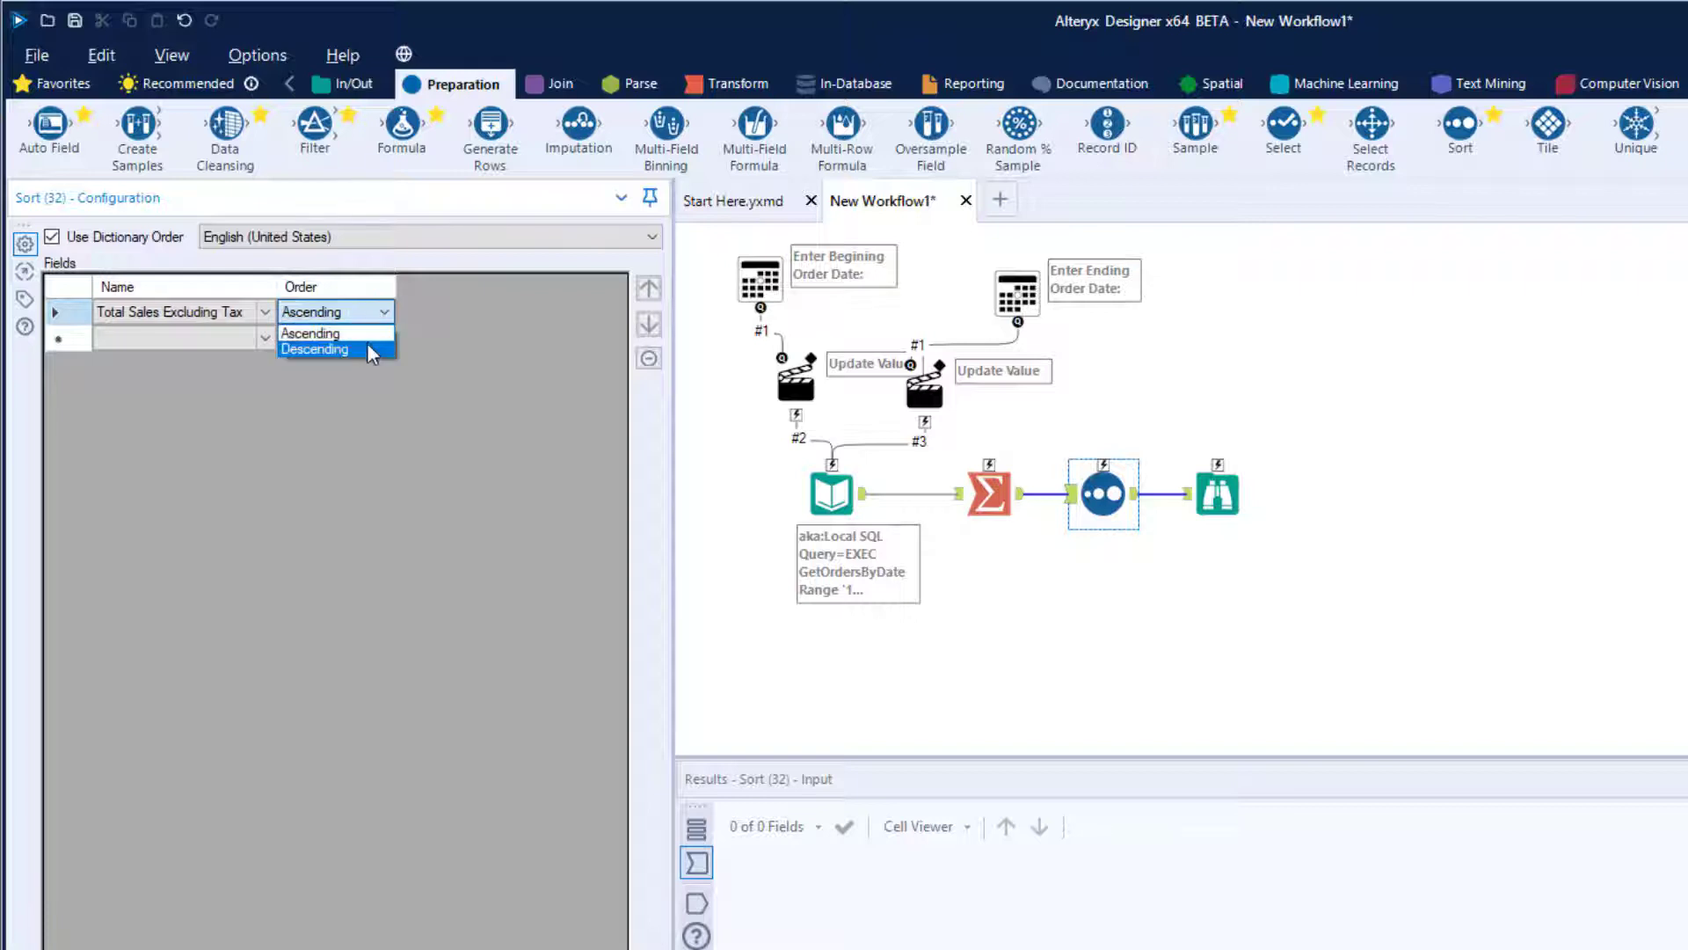
click(377, 350)
click(1391, 551)
key(ctrl+r)
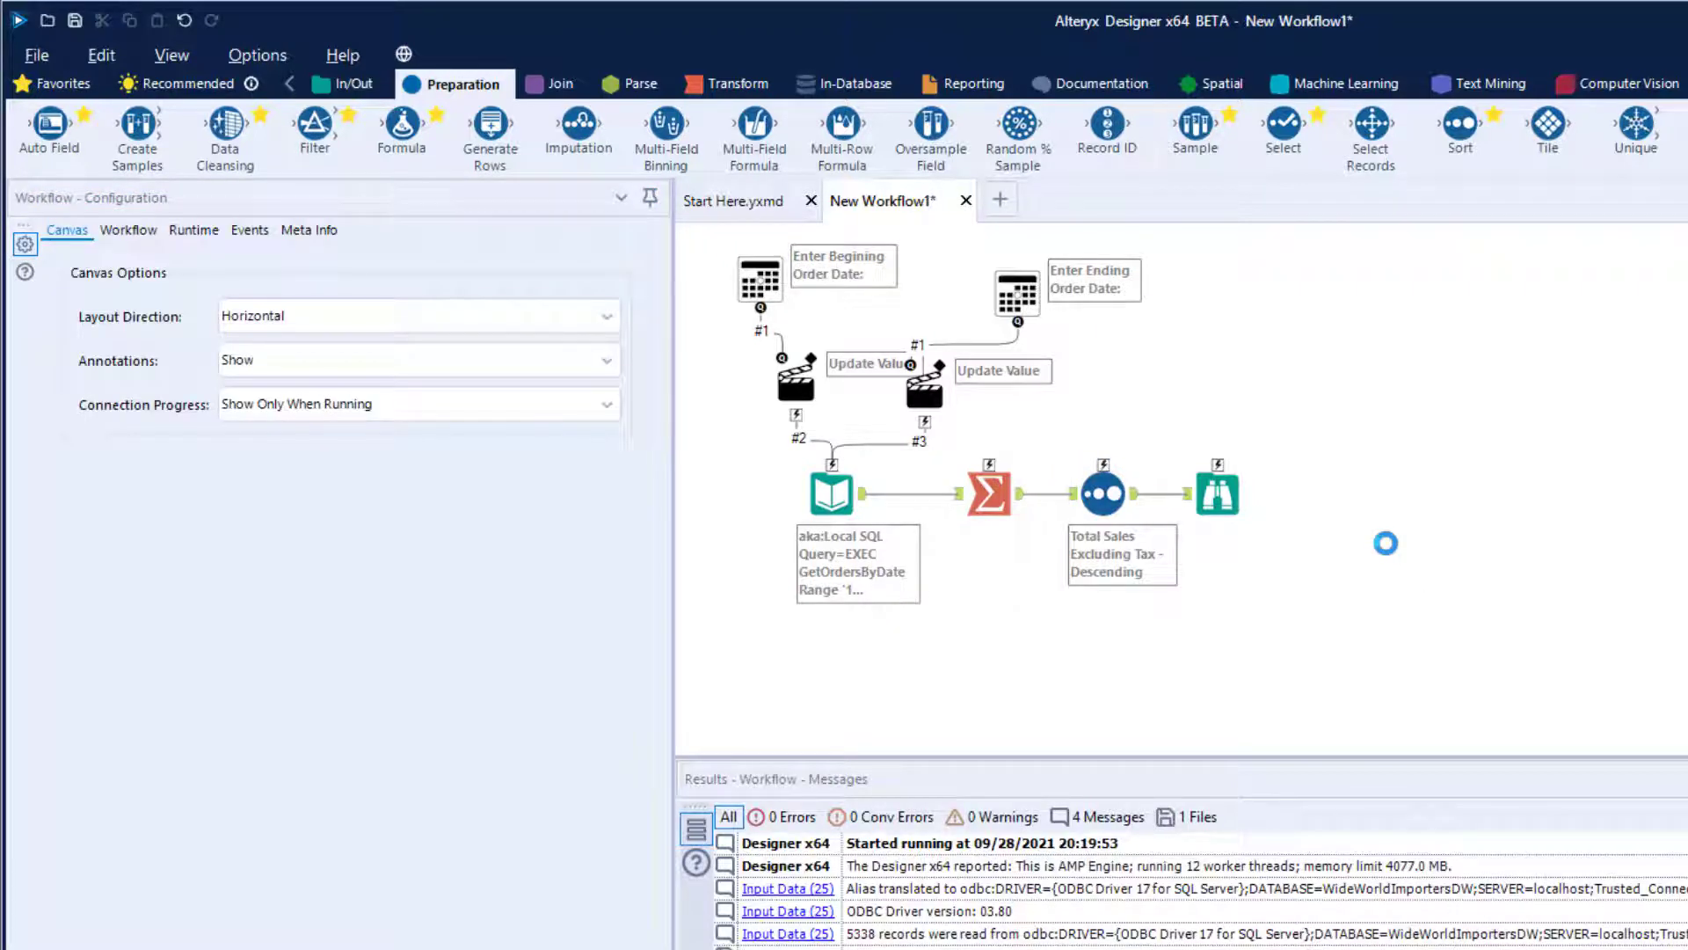
- Move the Browse tool lower and connect an Output Data tool to the Sort tool's output above it
drag(1217, 492, 1260, 580)
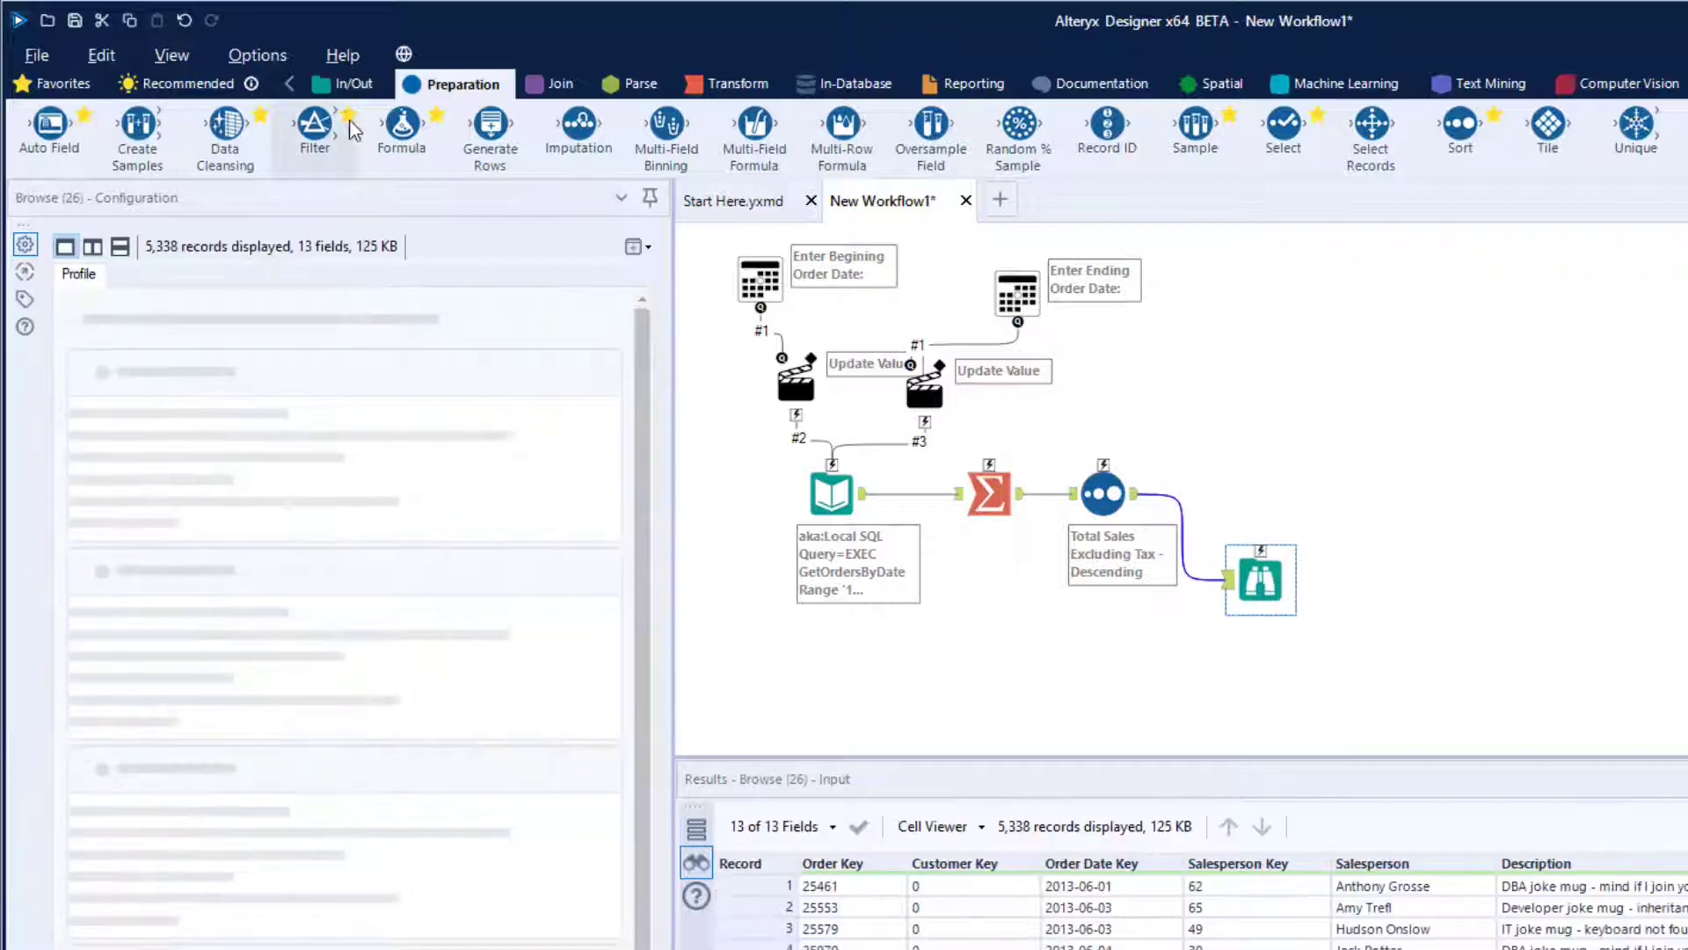
click(347, 84)
drag(489, 128, 1260, 494)
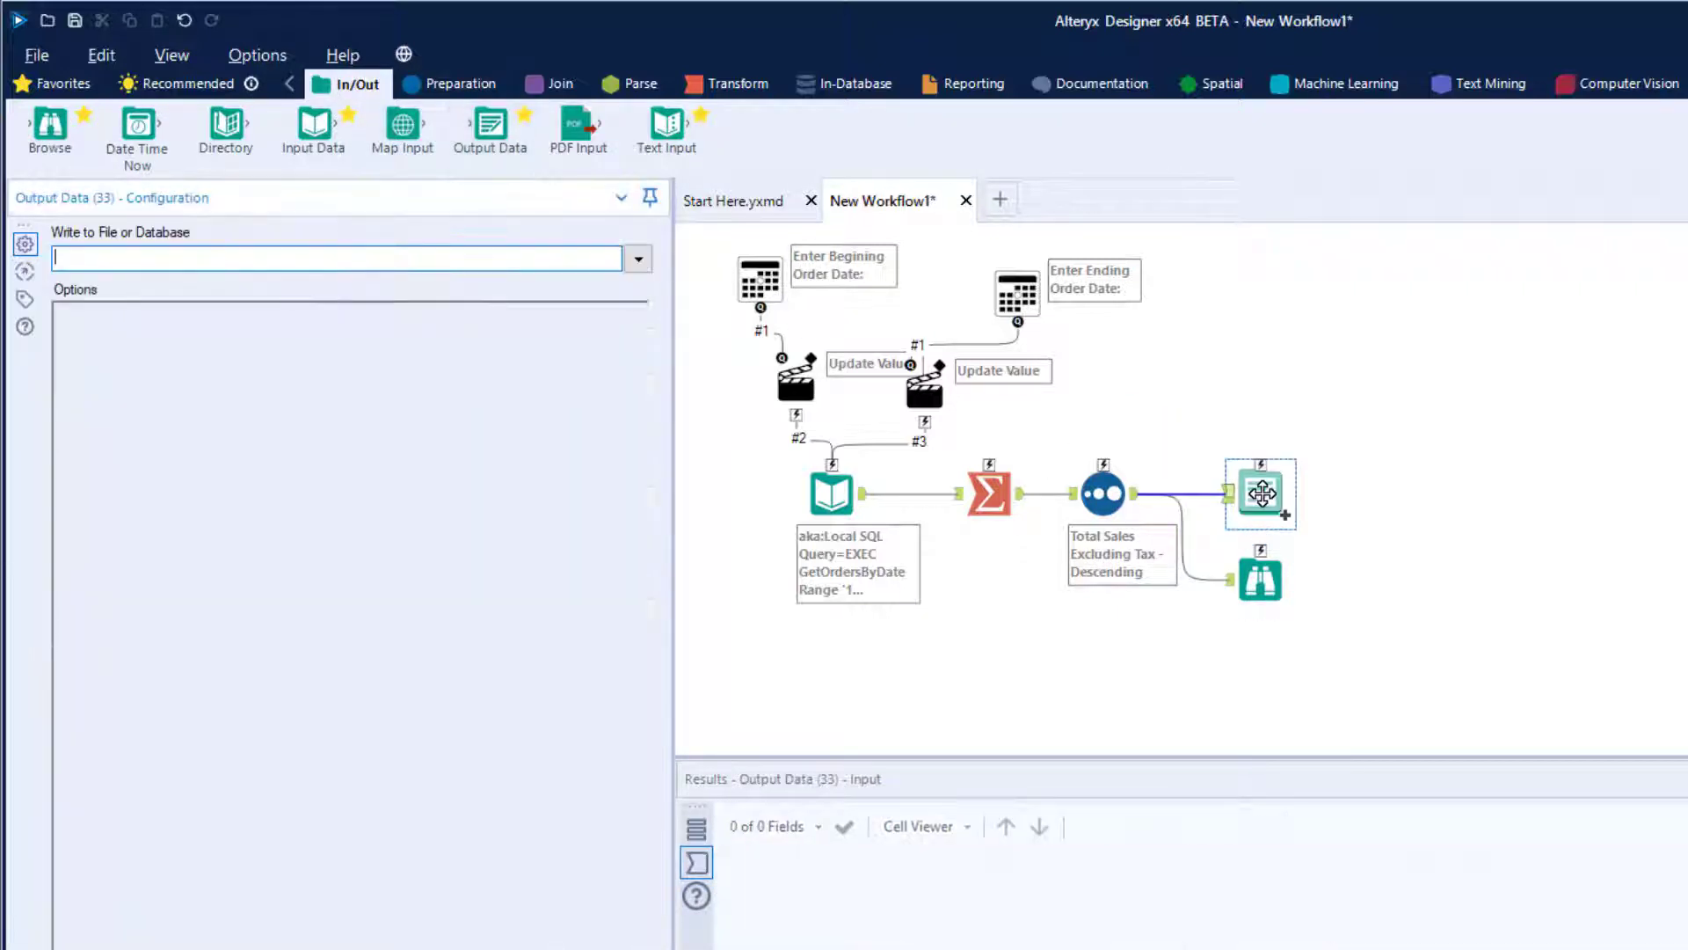
- Write the output to the Excel file AlteryxPassDateRange.xlsx in C:\Temp, replacing the existing file and naming the sheet Orders
click(638, 259)
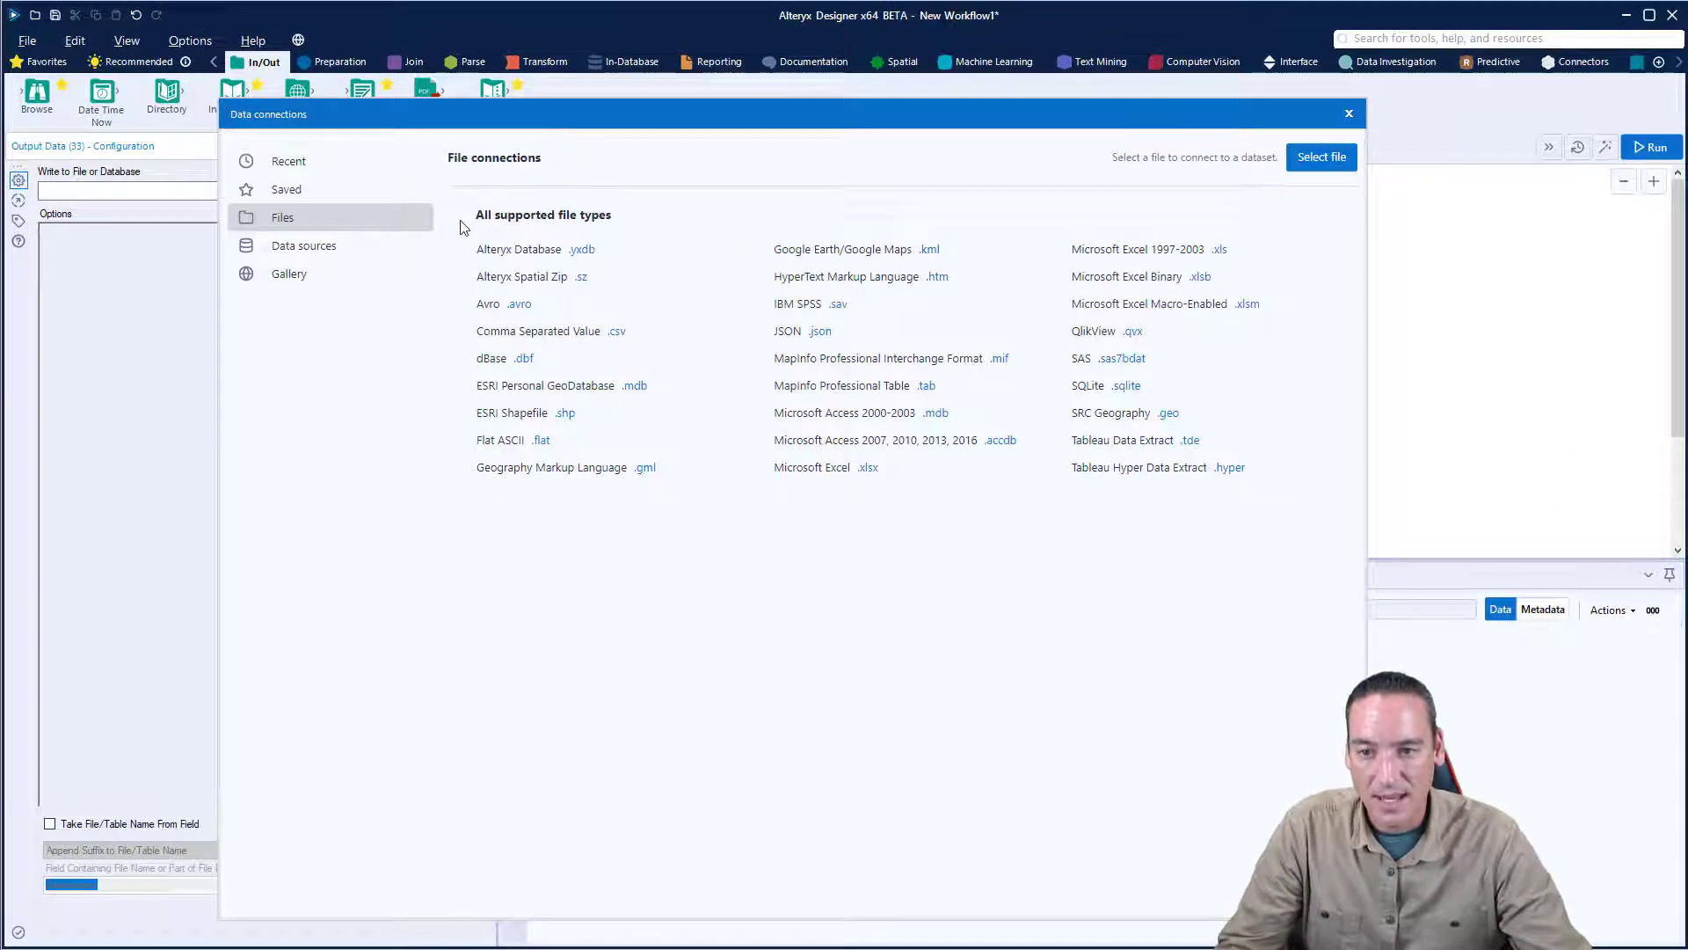
click(891, 464)
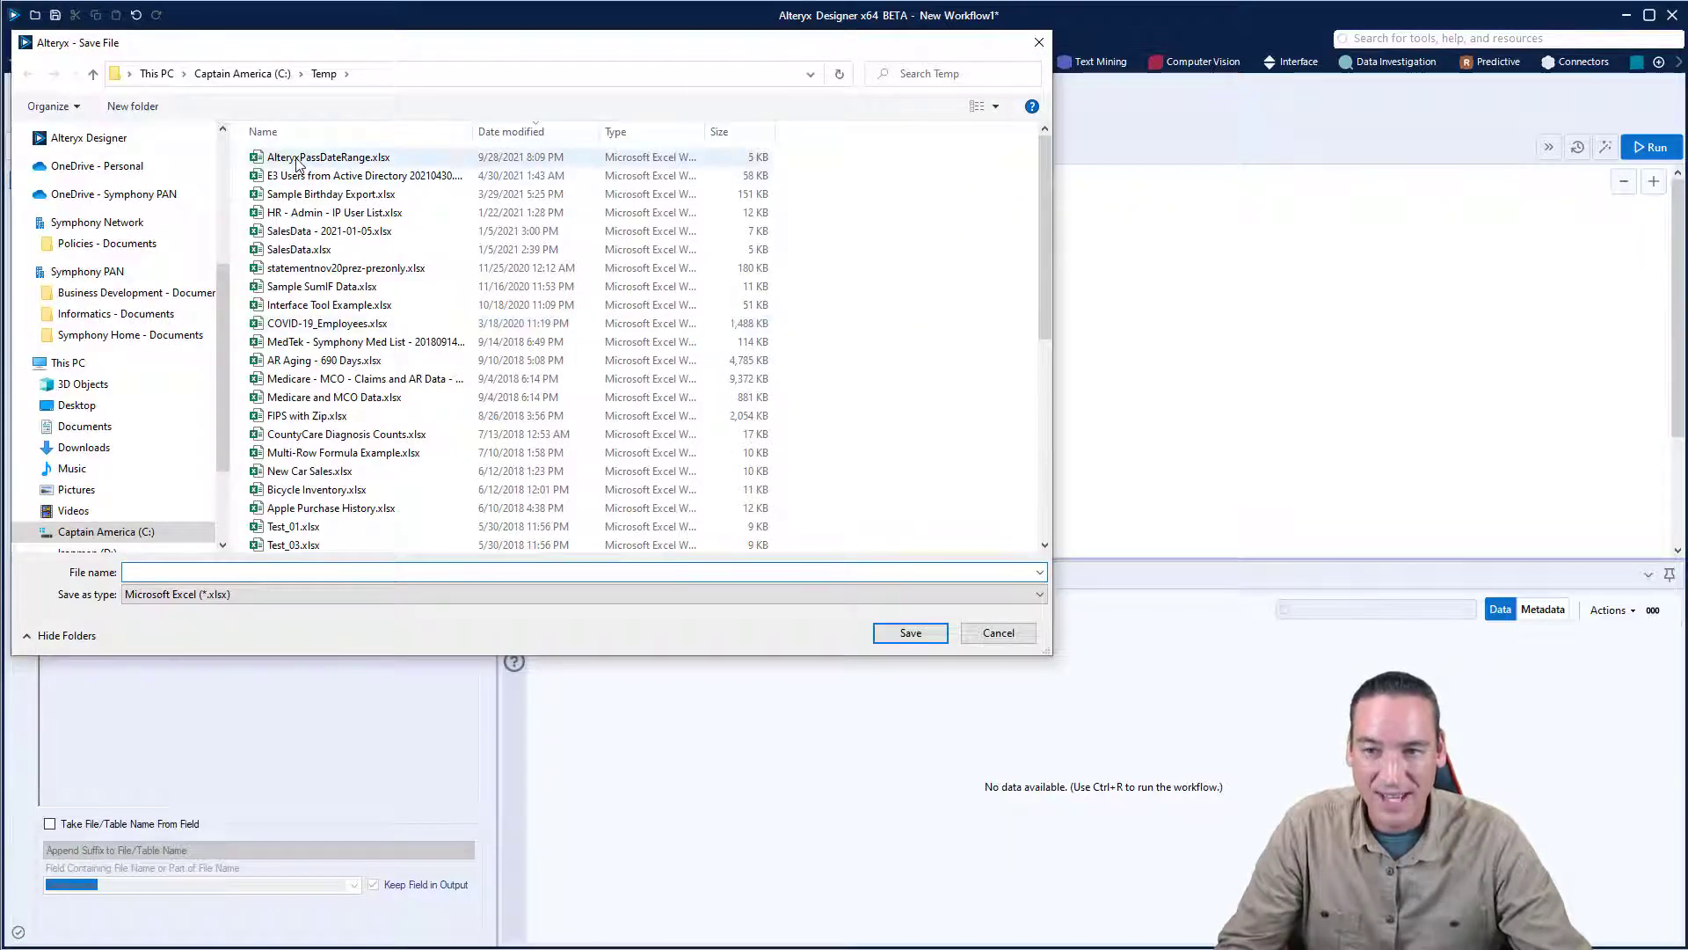
click(297, 165)
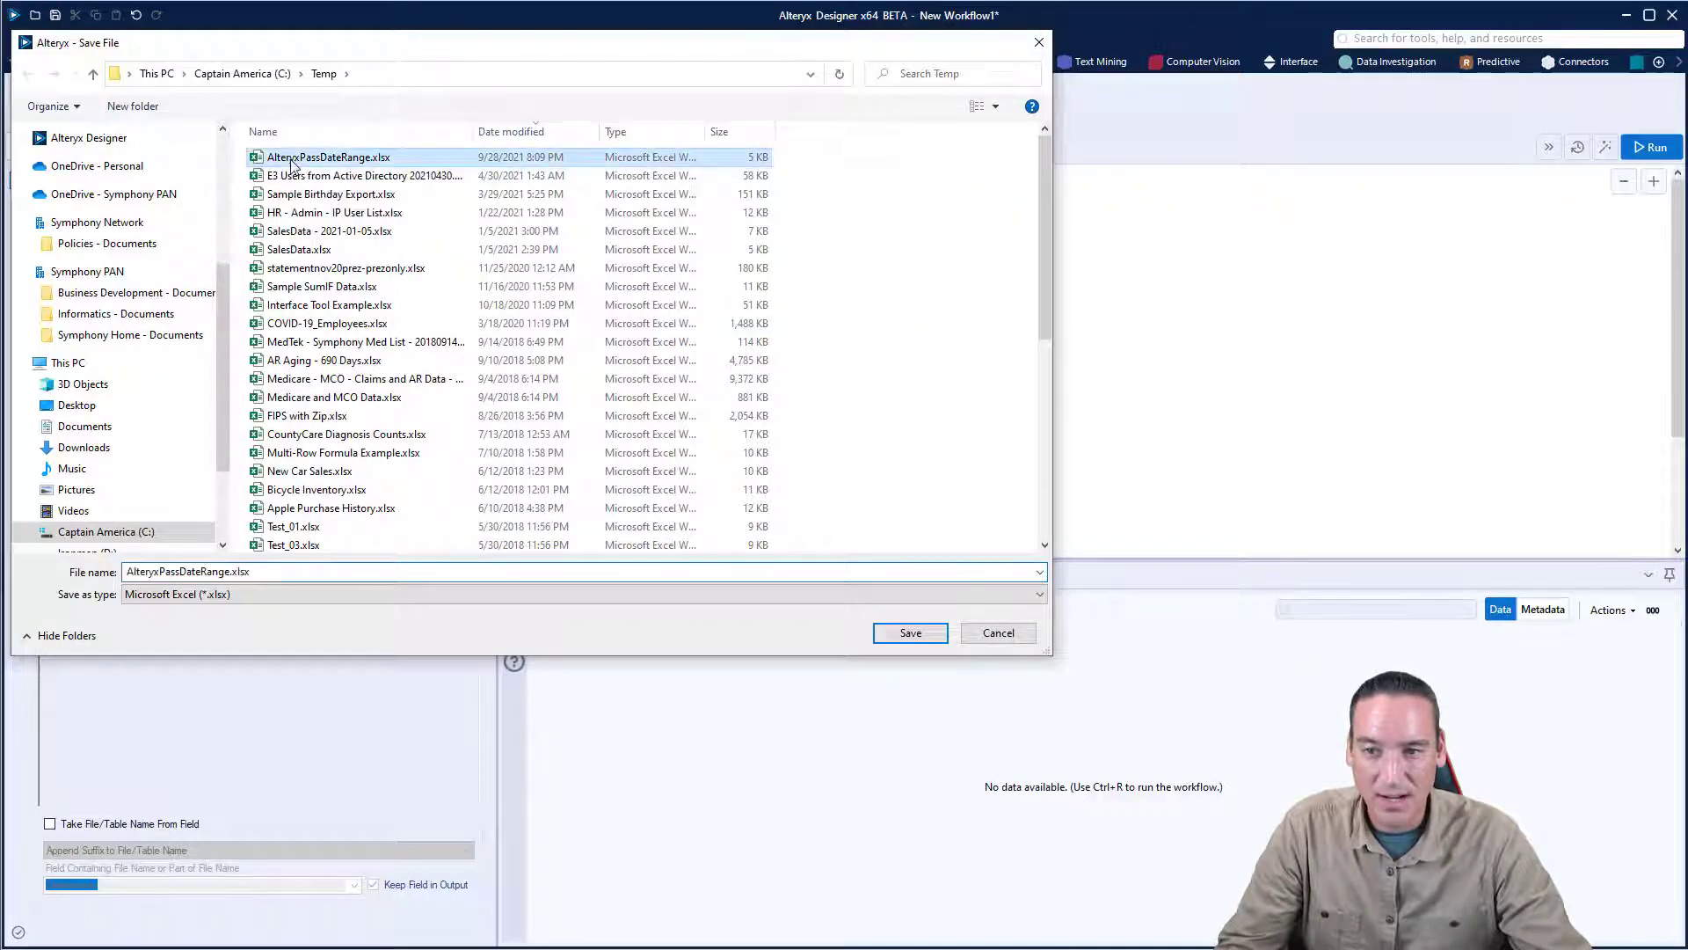
click(897, 635)
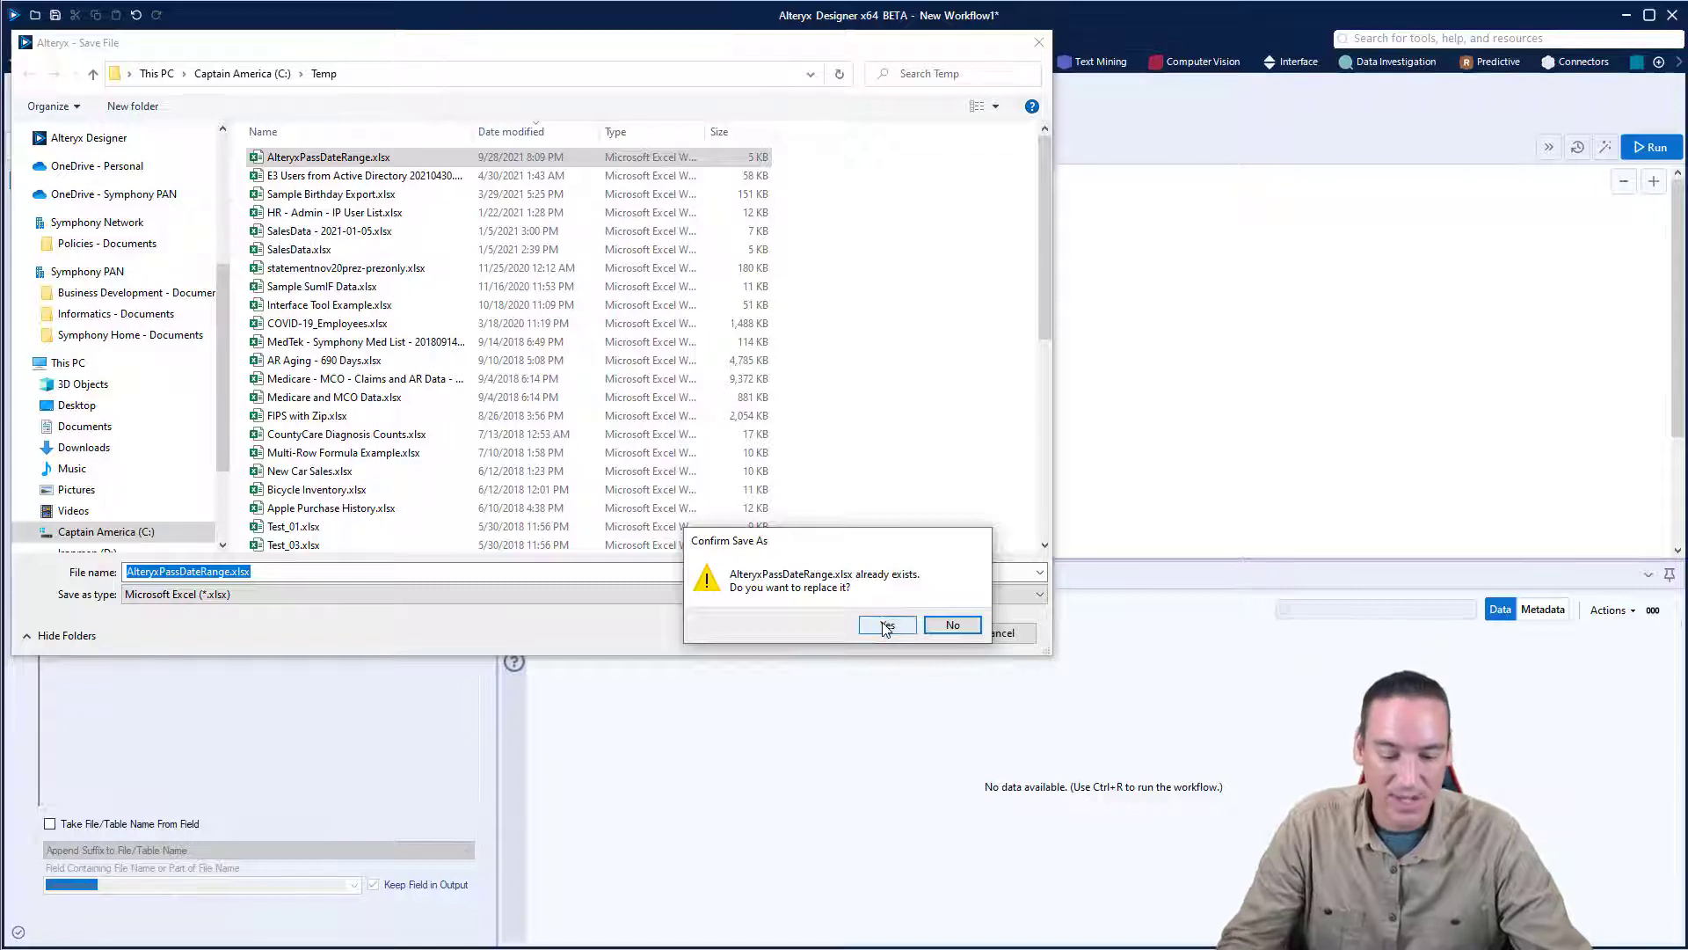
click(886, 626)
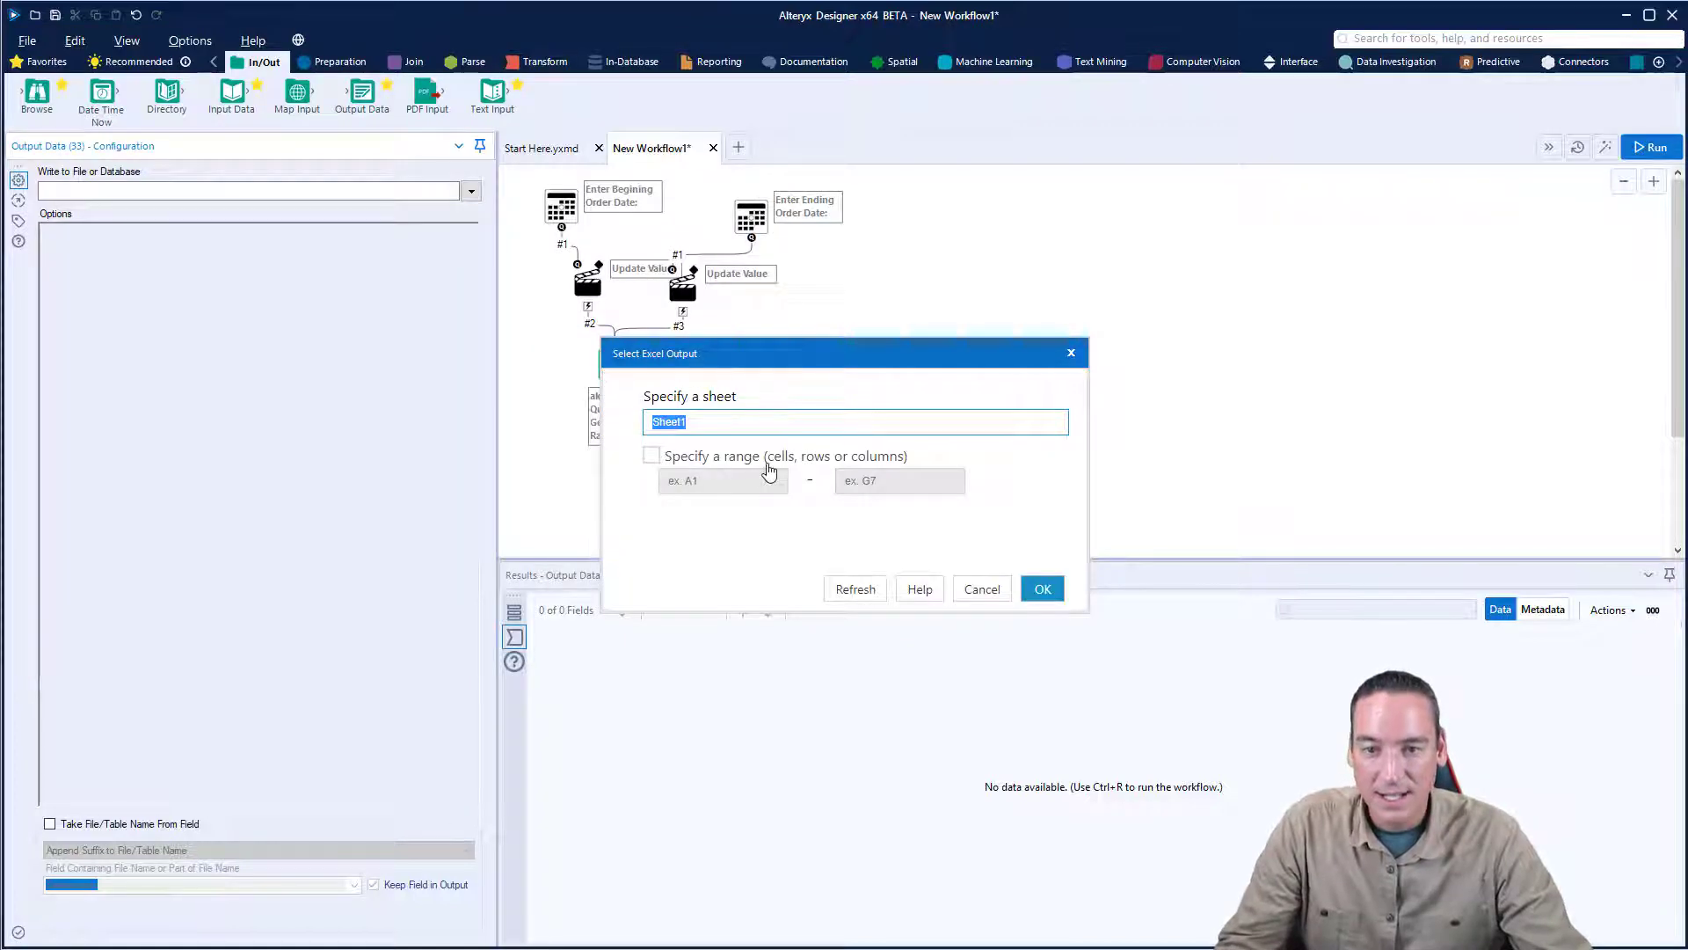
text(Order)
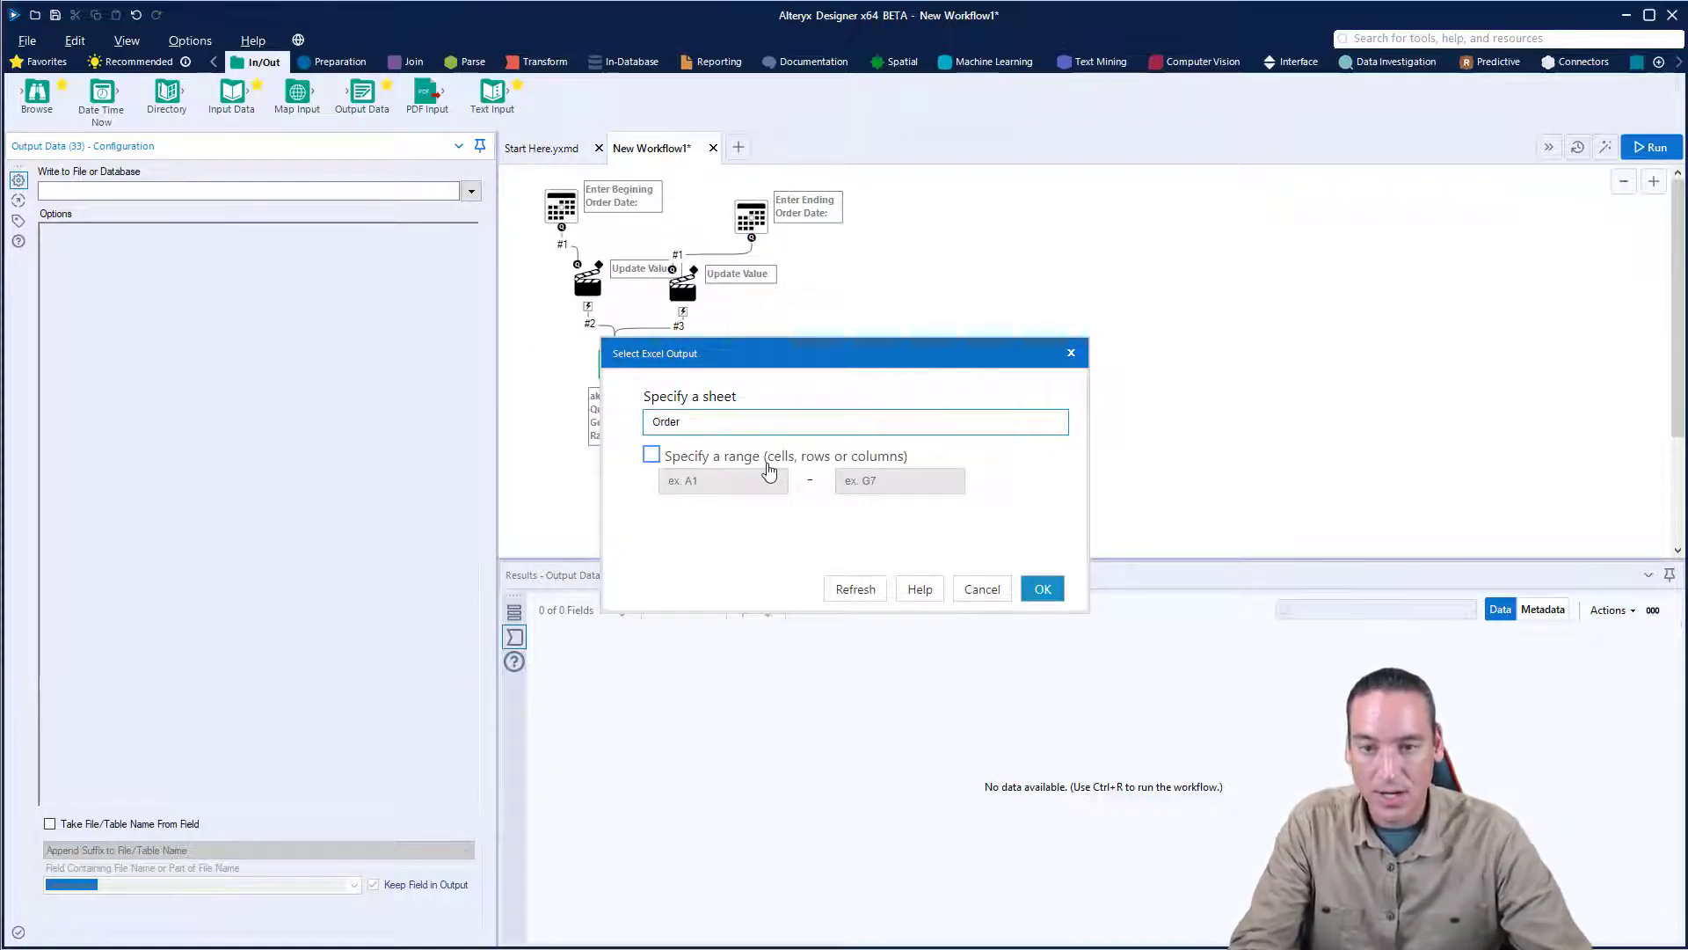
text(s)
click(1042, 588)
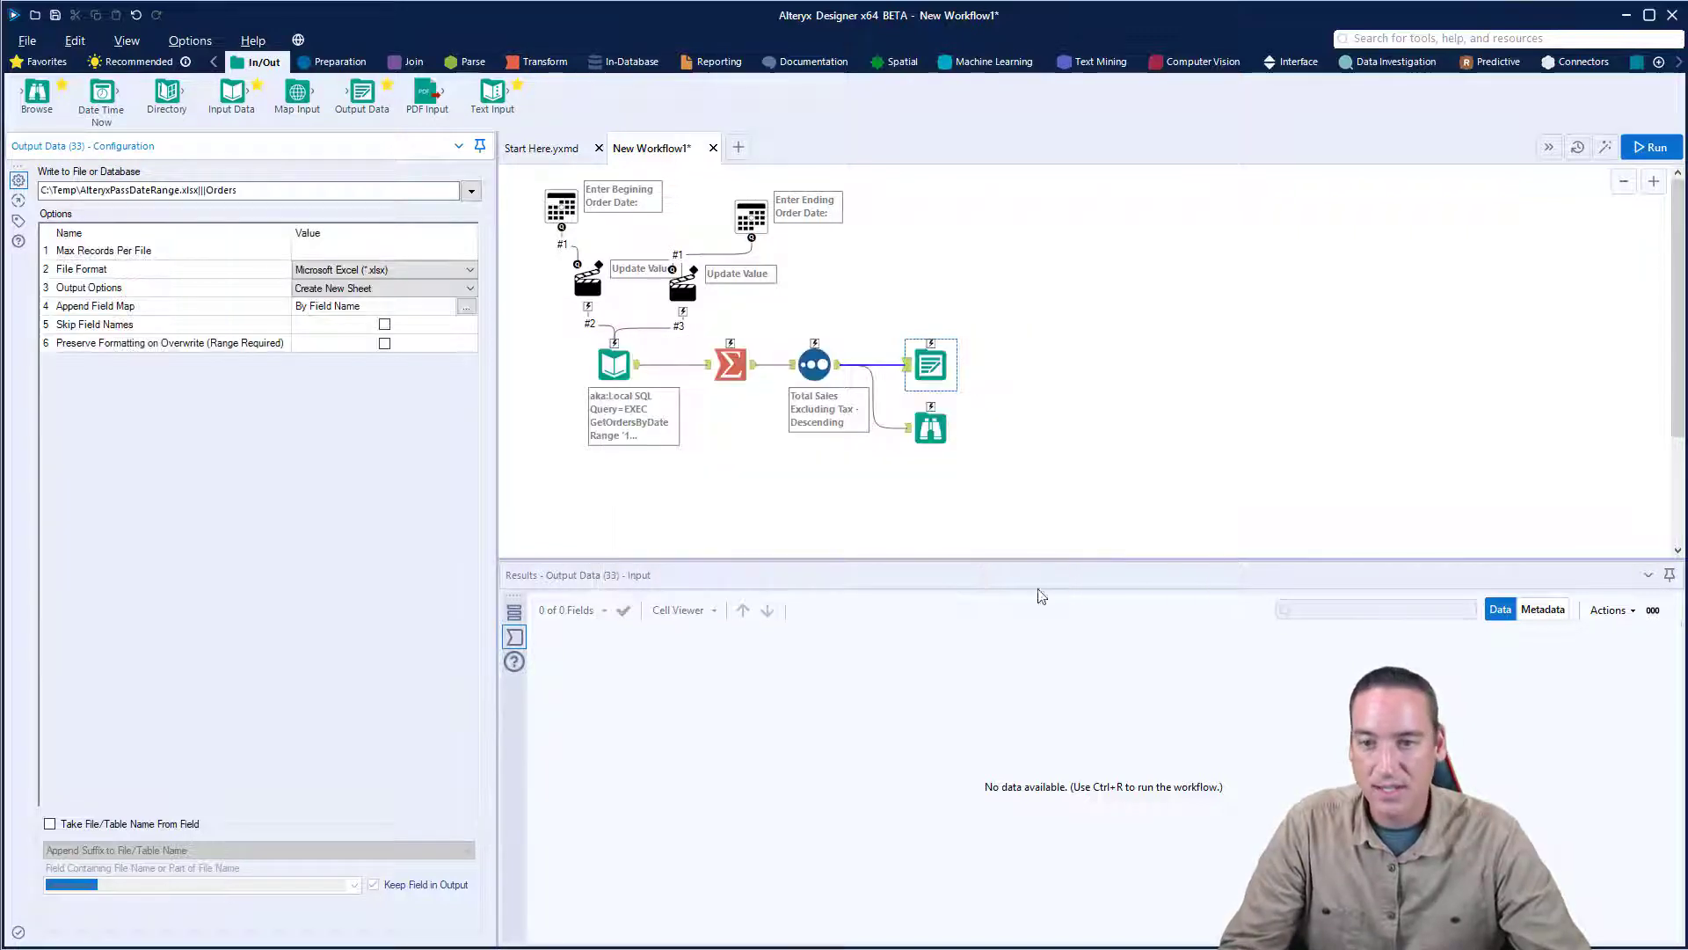
- Set the Output Data tool's output option to Overwrite File (Remove)
click(359, 290)
click(356, 290)
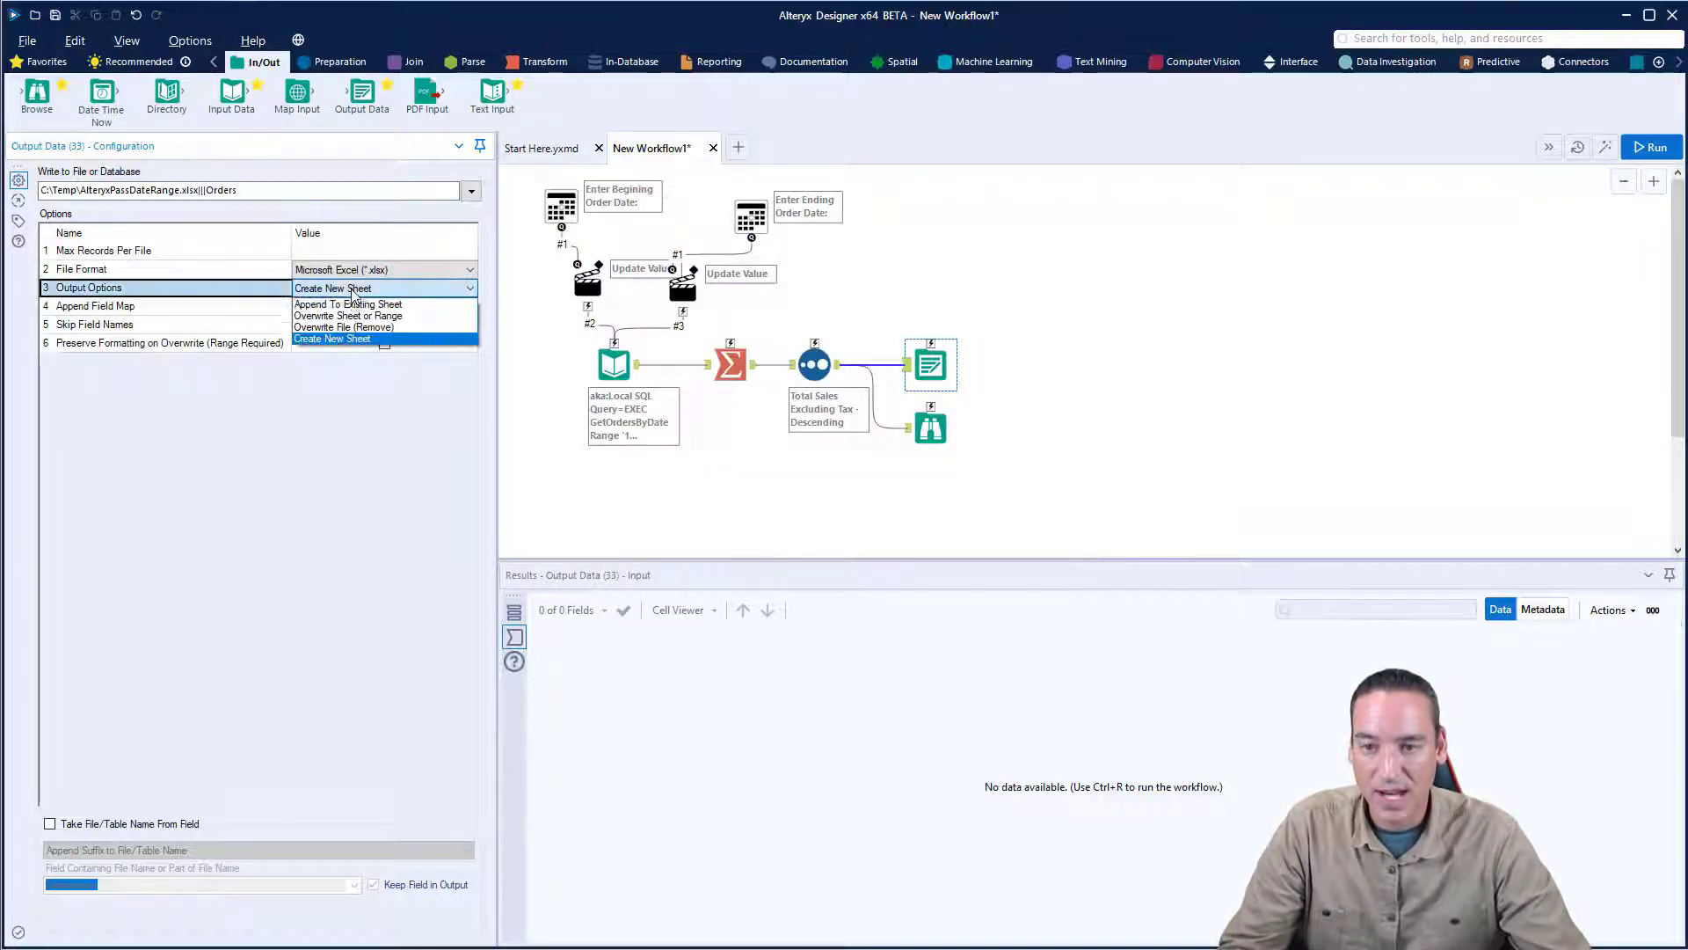
click(360, 327)
click(1000, 310)
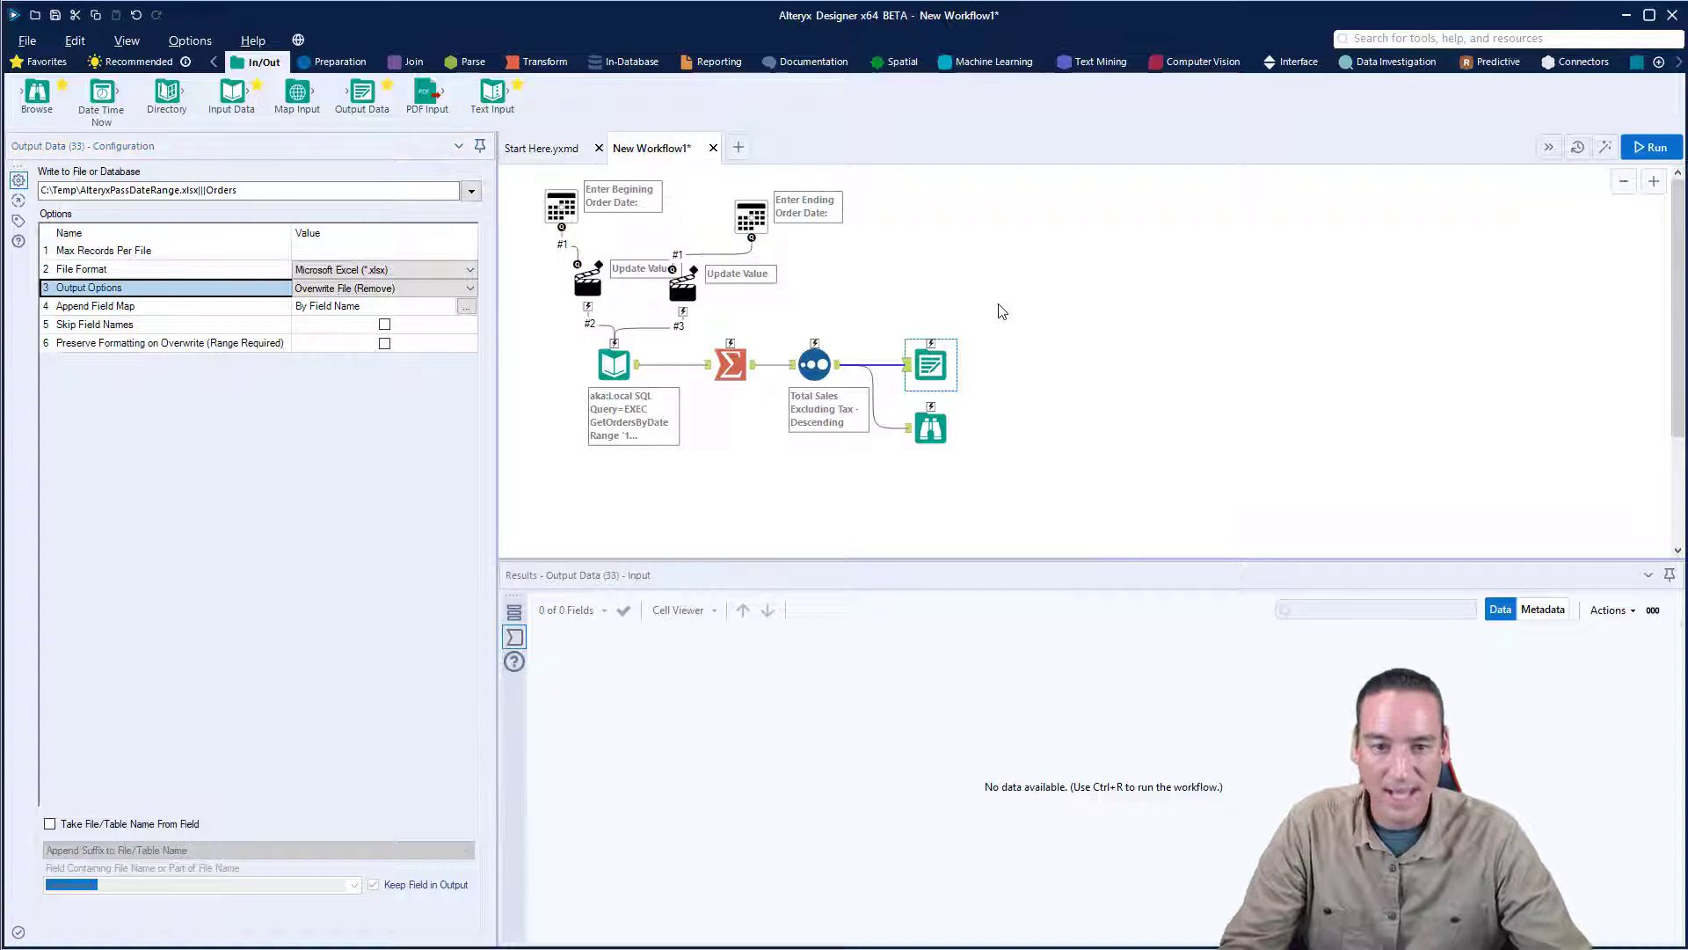
key(ctrl+r)
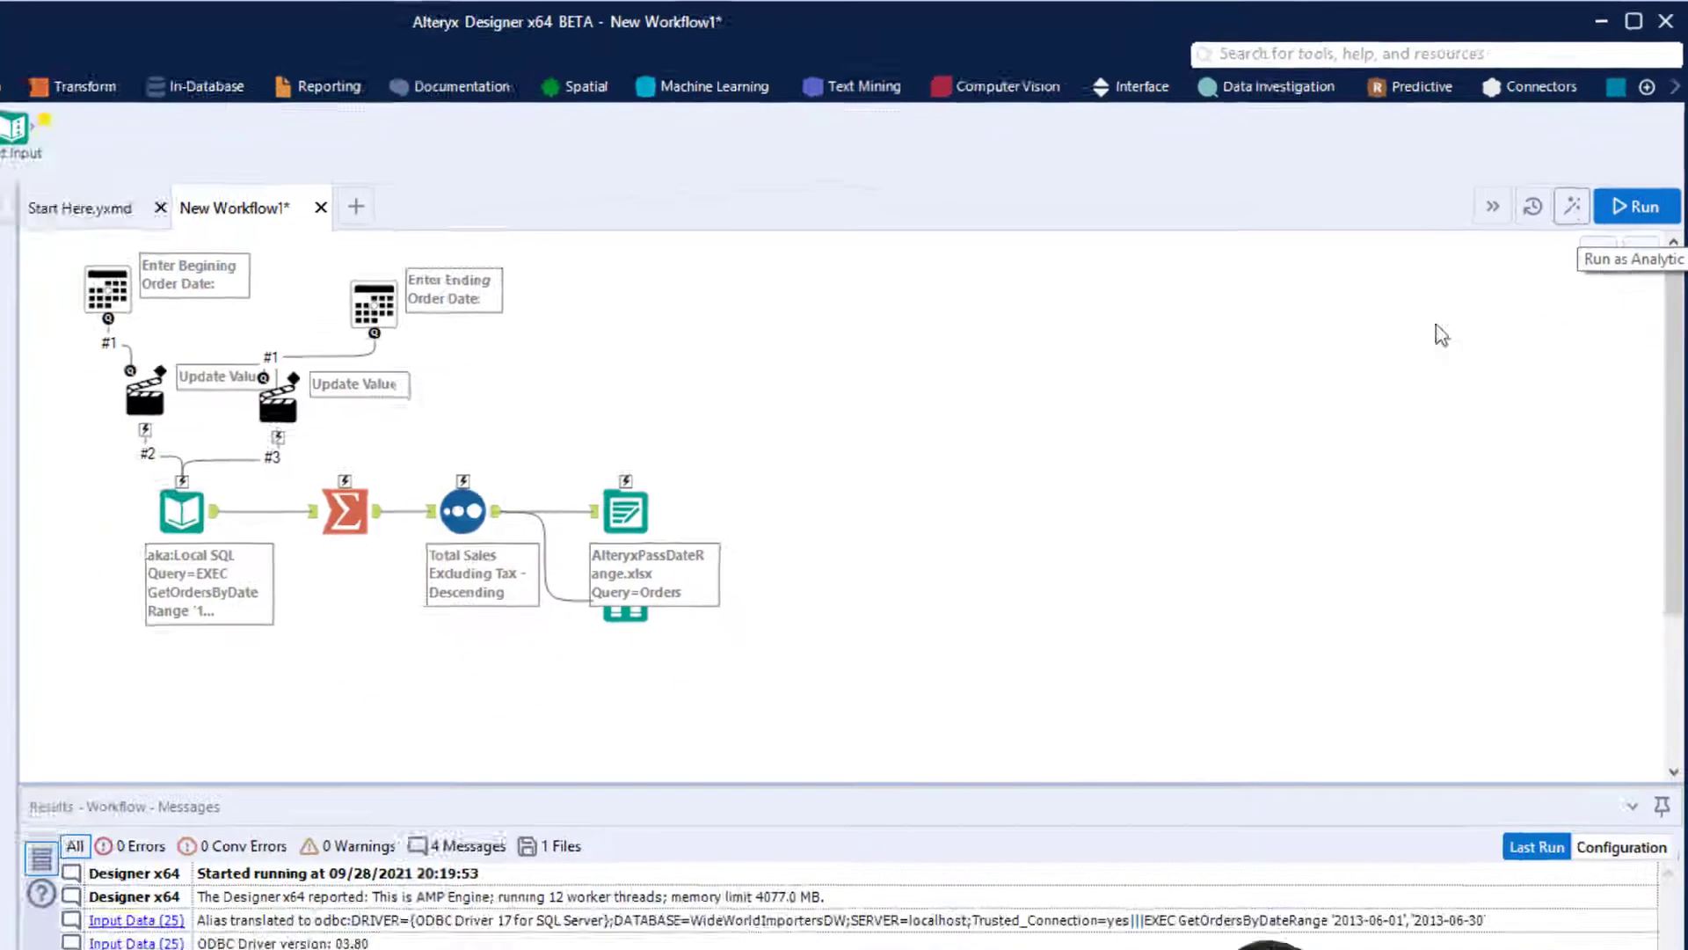
- Run the workflow as an analytic app and select June 1, 2013 as the beginning order date
click(1554, 239)
drag(905, 380, 873, 272)
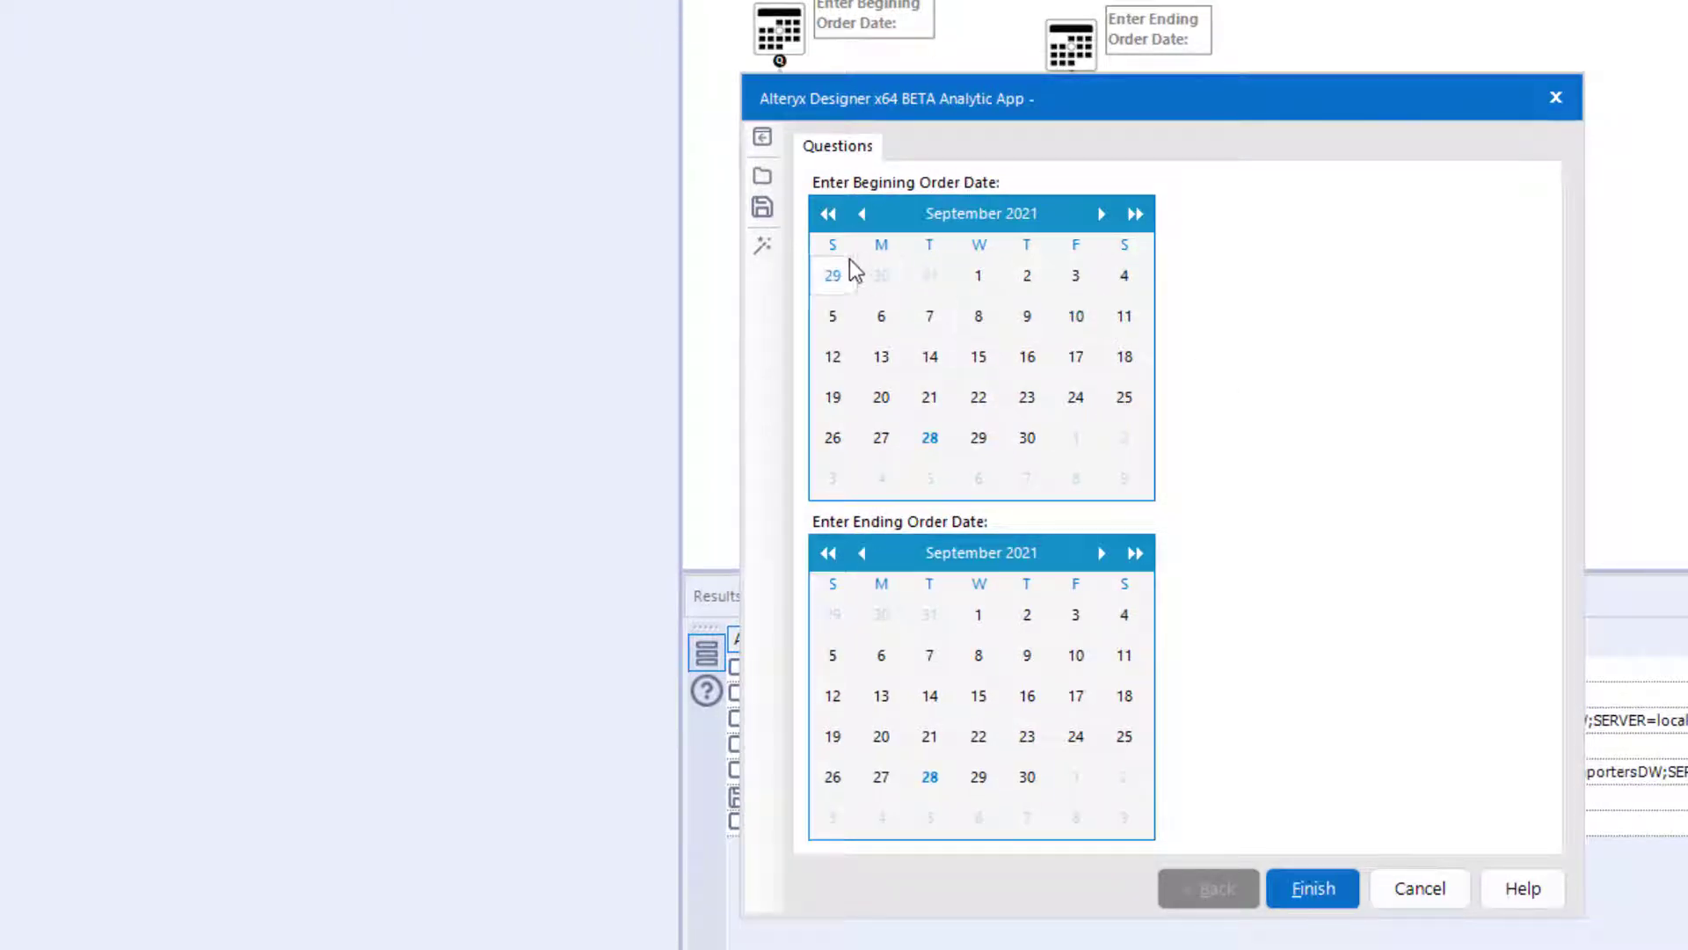
click(828, 214)
click(828, 213)
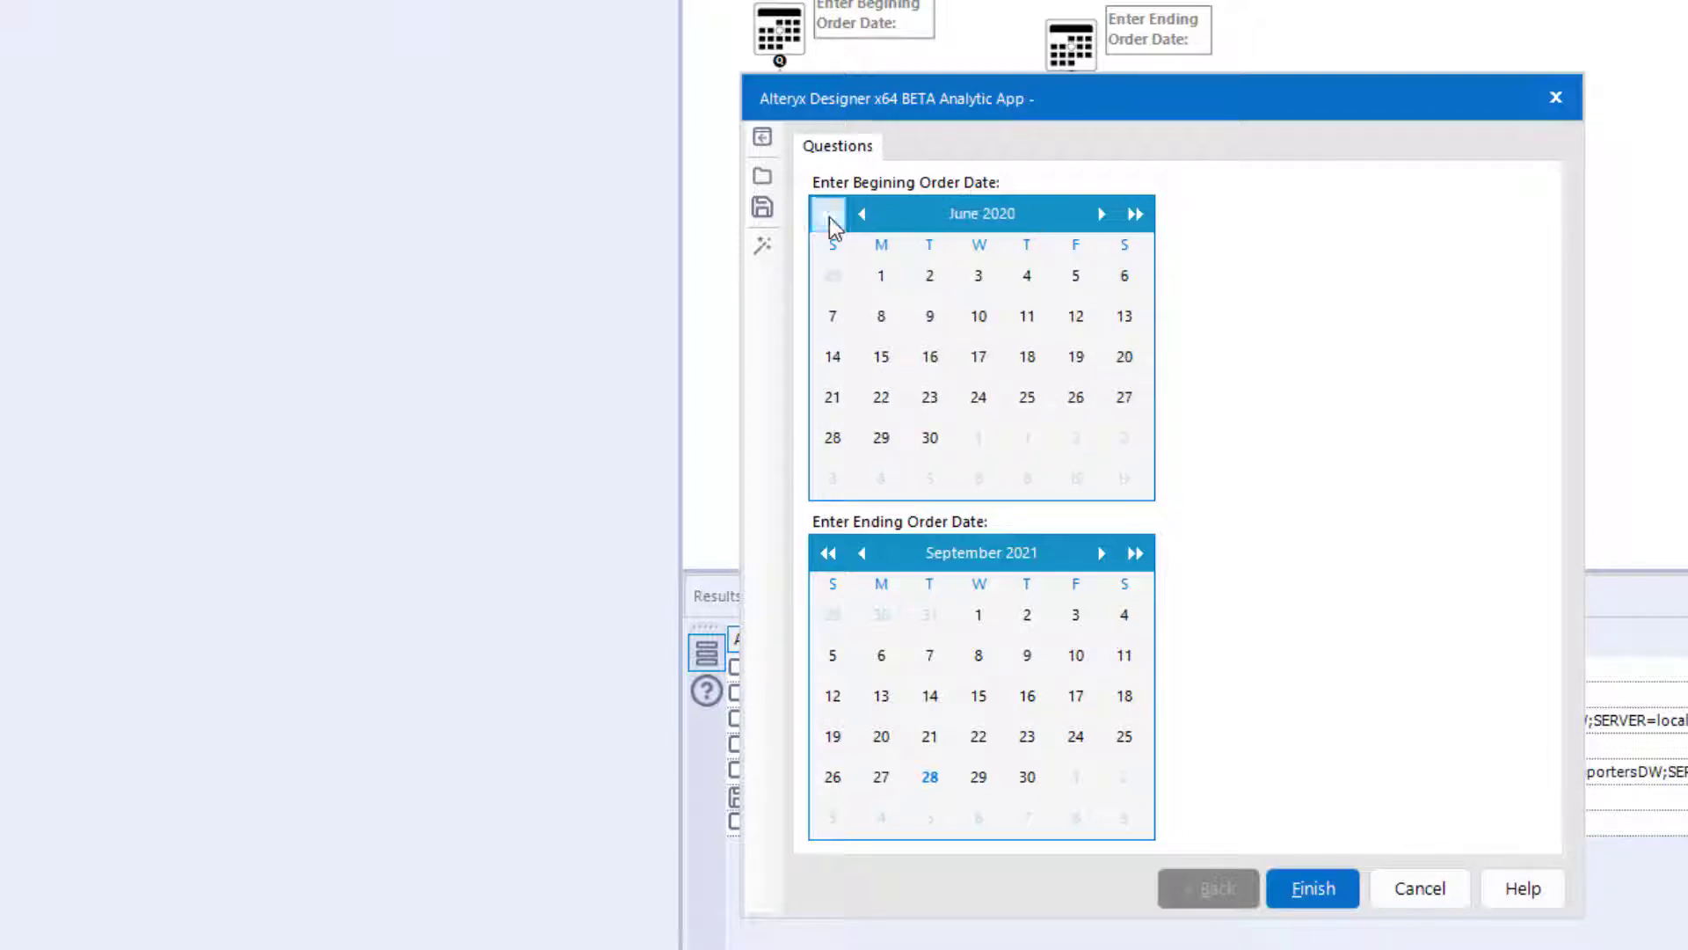
click(828, 213)
click(828, 214)
click(828, 214)
click(828, 214)
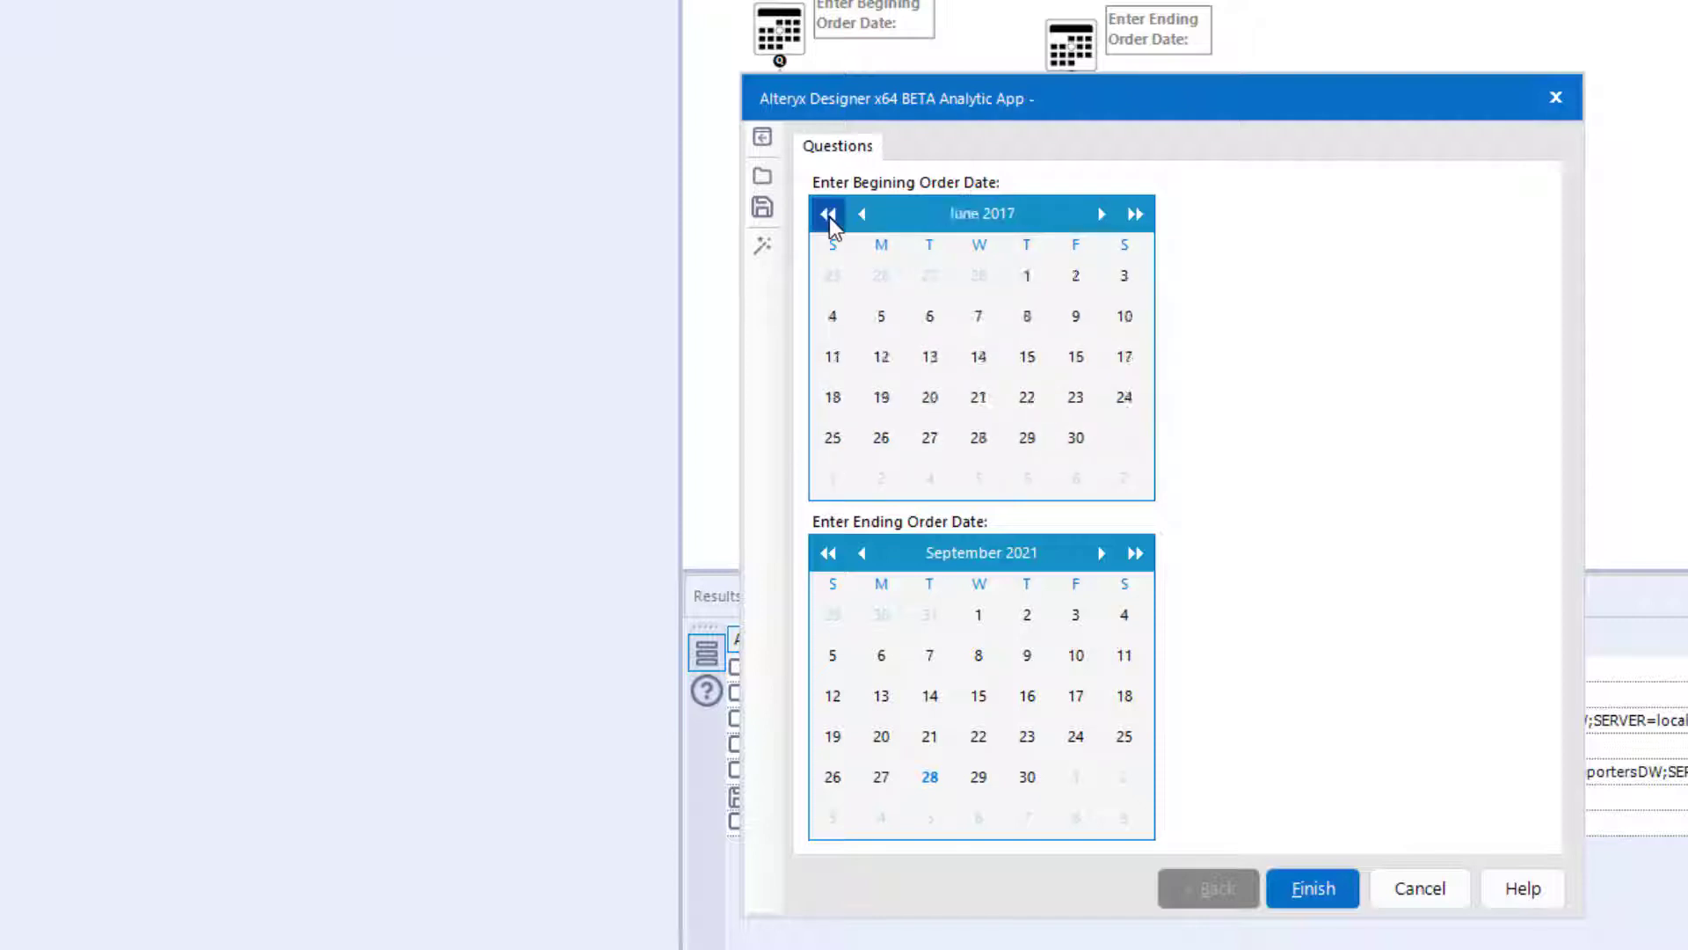
click(829, 214)
click(828, 213)
click(831, 218)
click(830, 218)
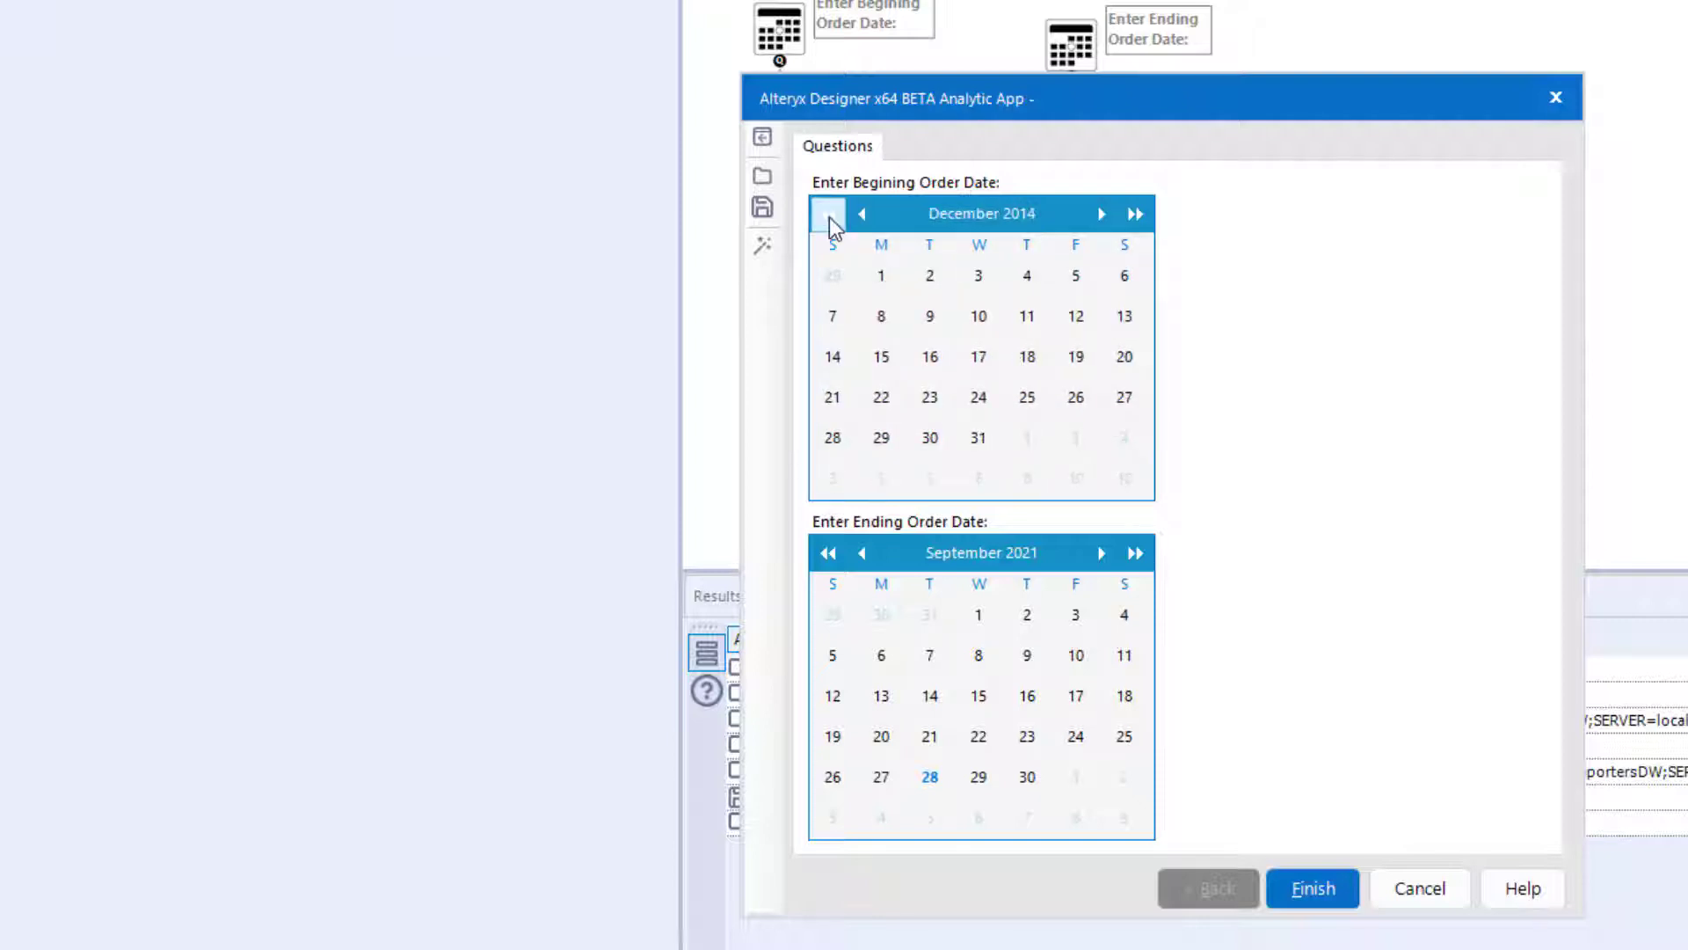
click(830, 218)
click(830, 218)
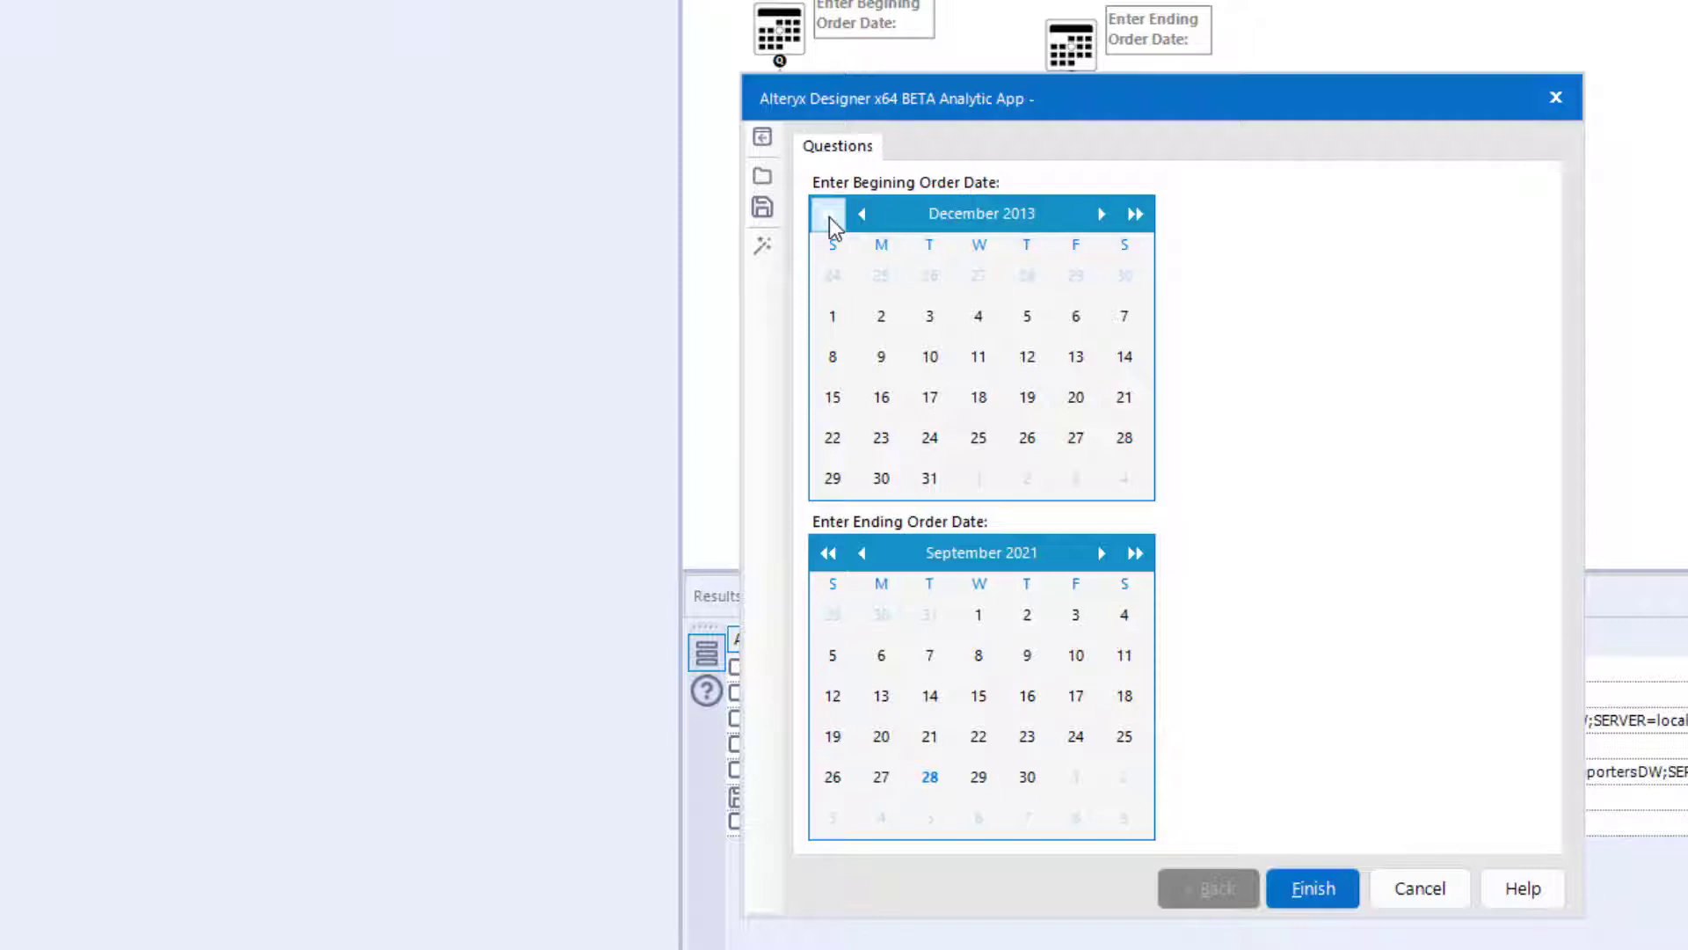
click(830, 218)
click(830, 218)
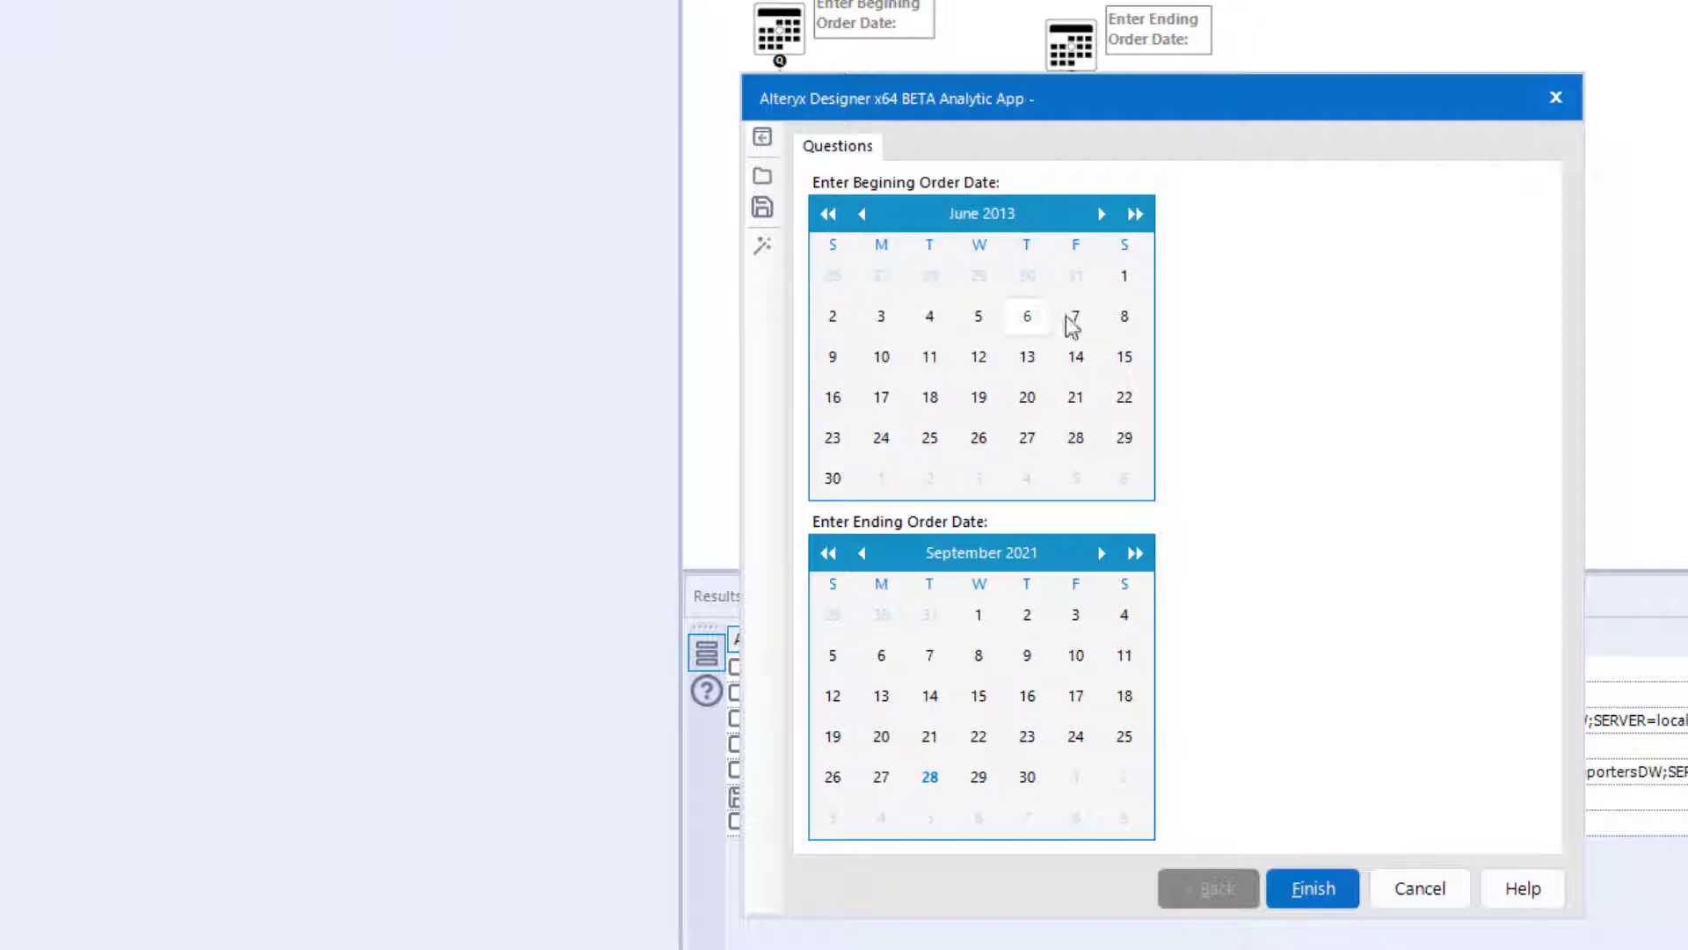
click(1125, 278)
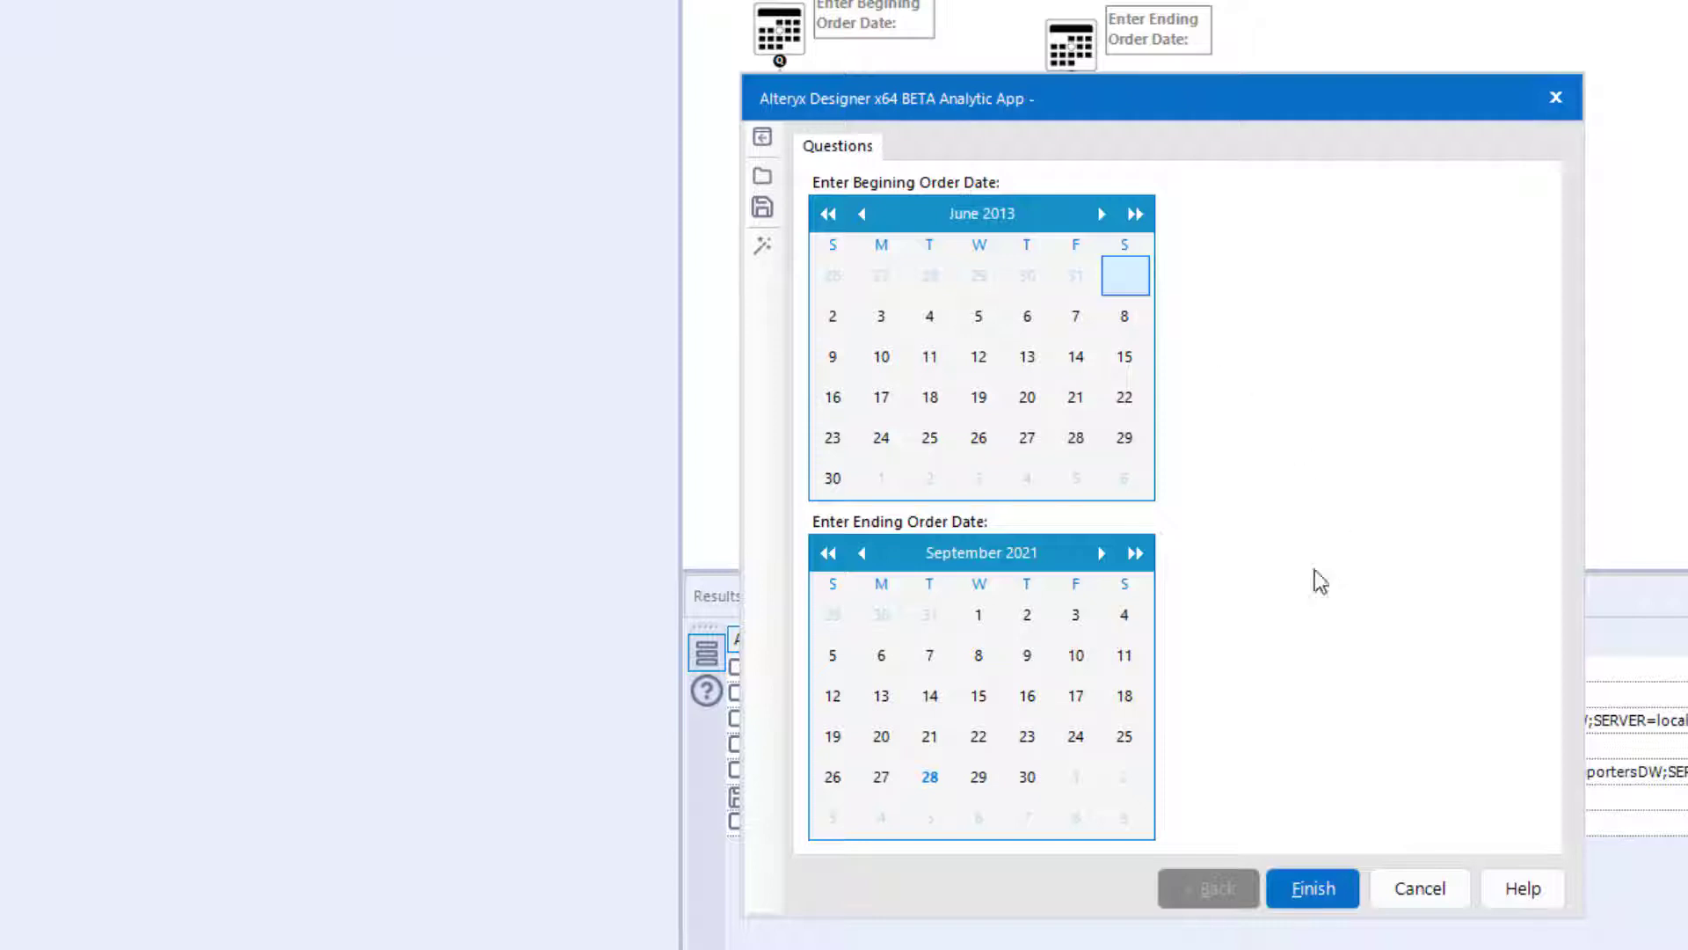
- Select June 30, 2013 as the ending order date
click(831, 553)
click(831, 553)
click(831, 553)
click(831, 553)
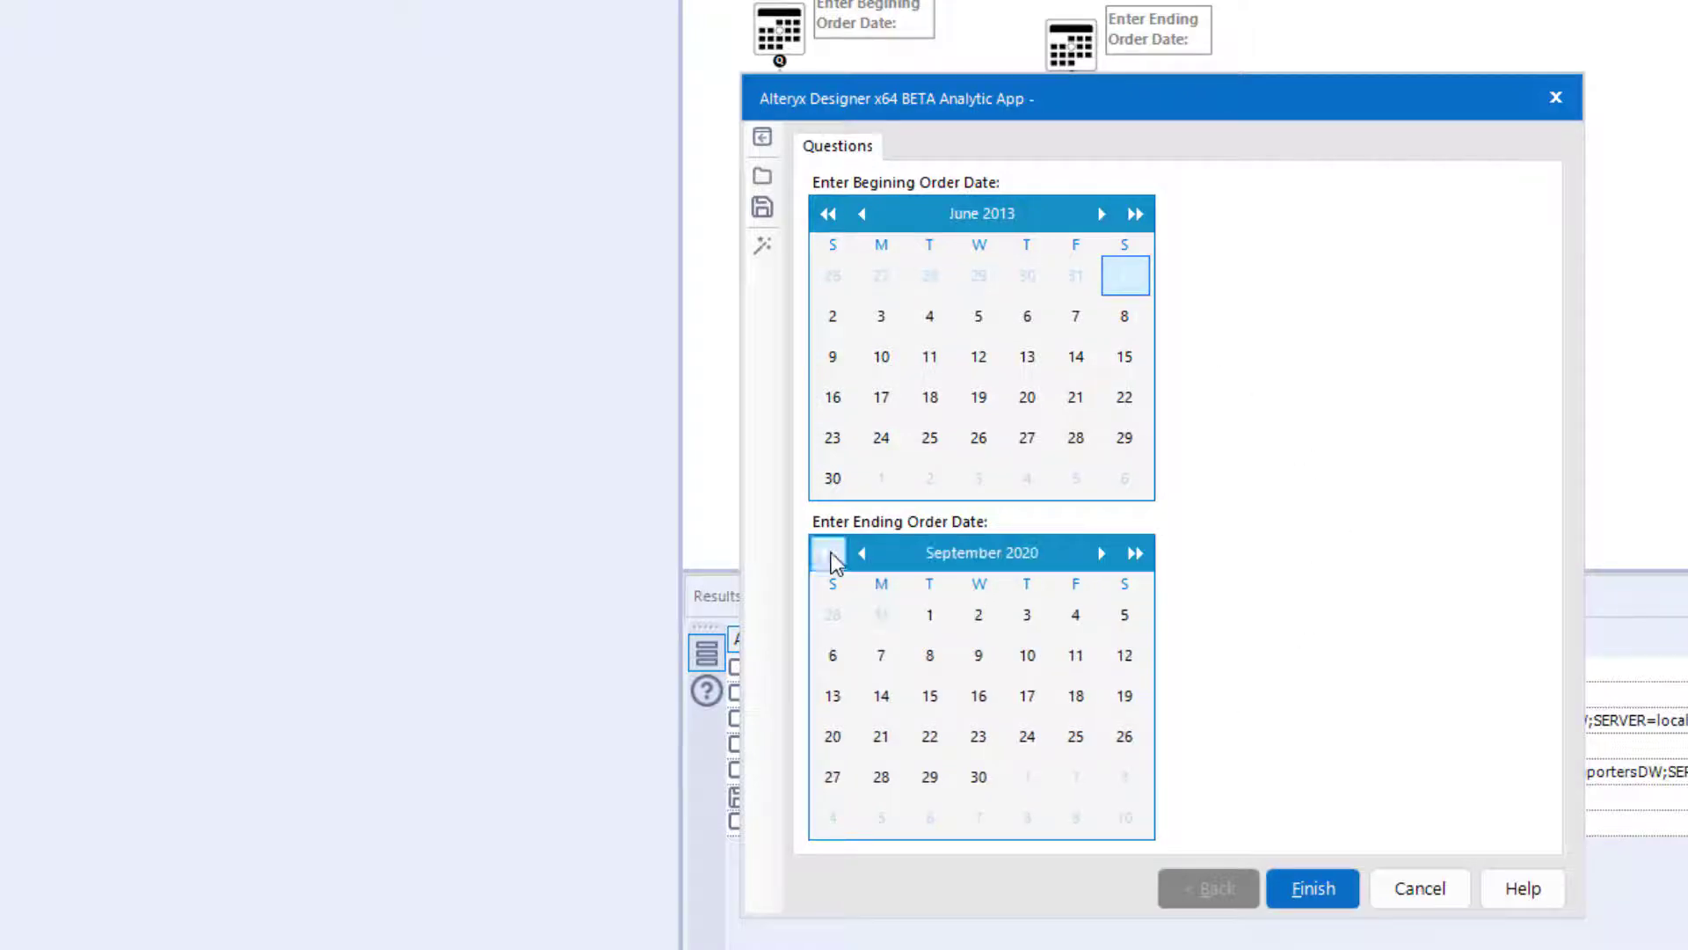
click(831, 553)
click(831, 553)
click(831, 553)
double_click(831, 552)
double_click(831, 552)
click(831, 552)
double_click(831, 553)
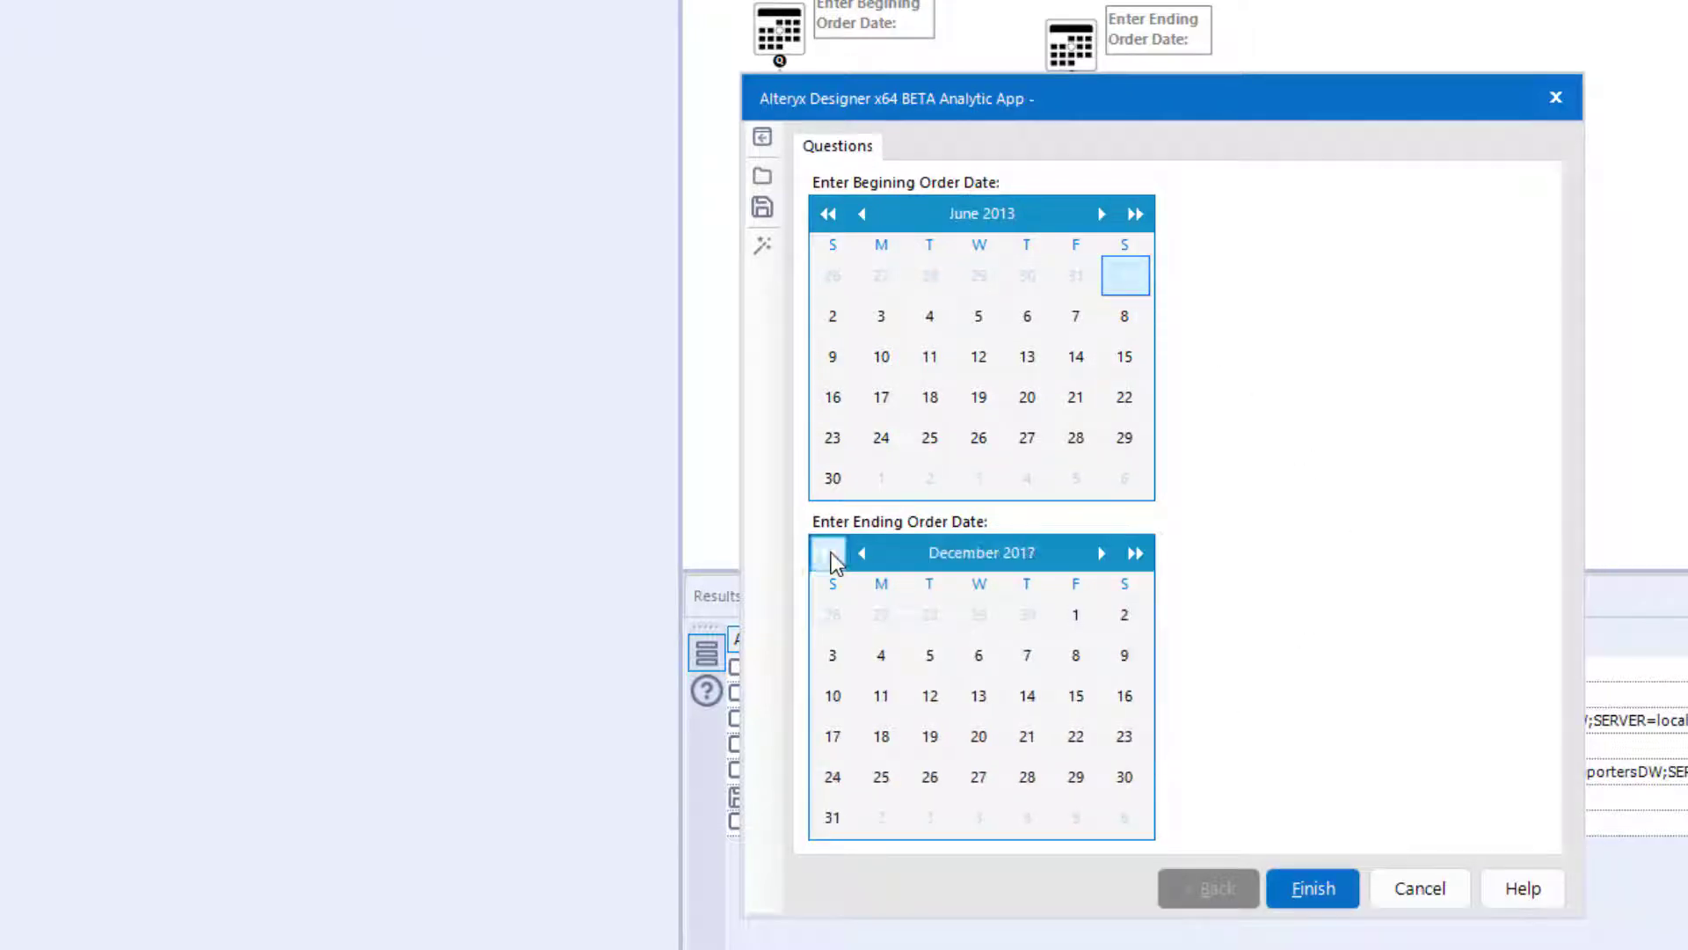
double_click(831, 552)
click(831, 552)
double_click(831, 553)
click(831, 552)
double_click(831, 552)
double_click(831, 552)
click(831, 553)
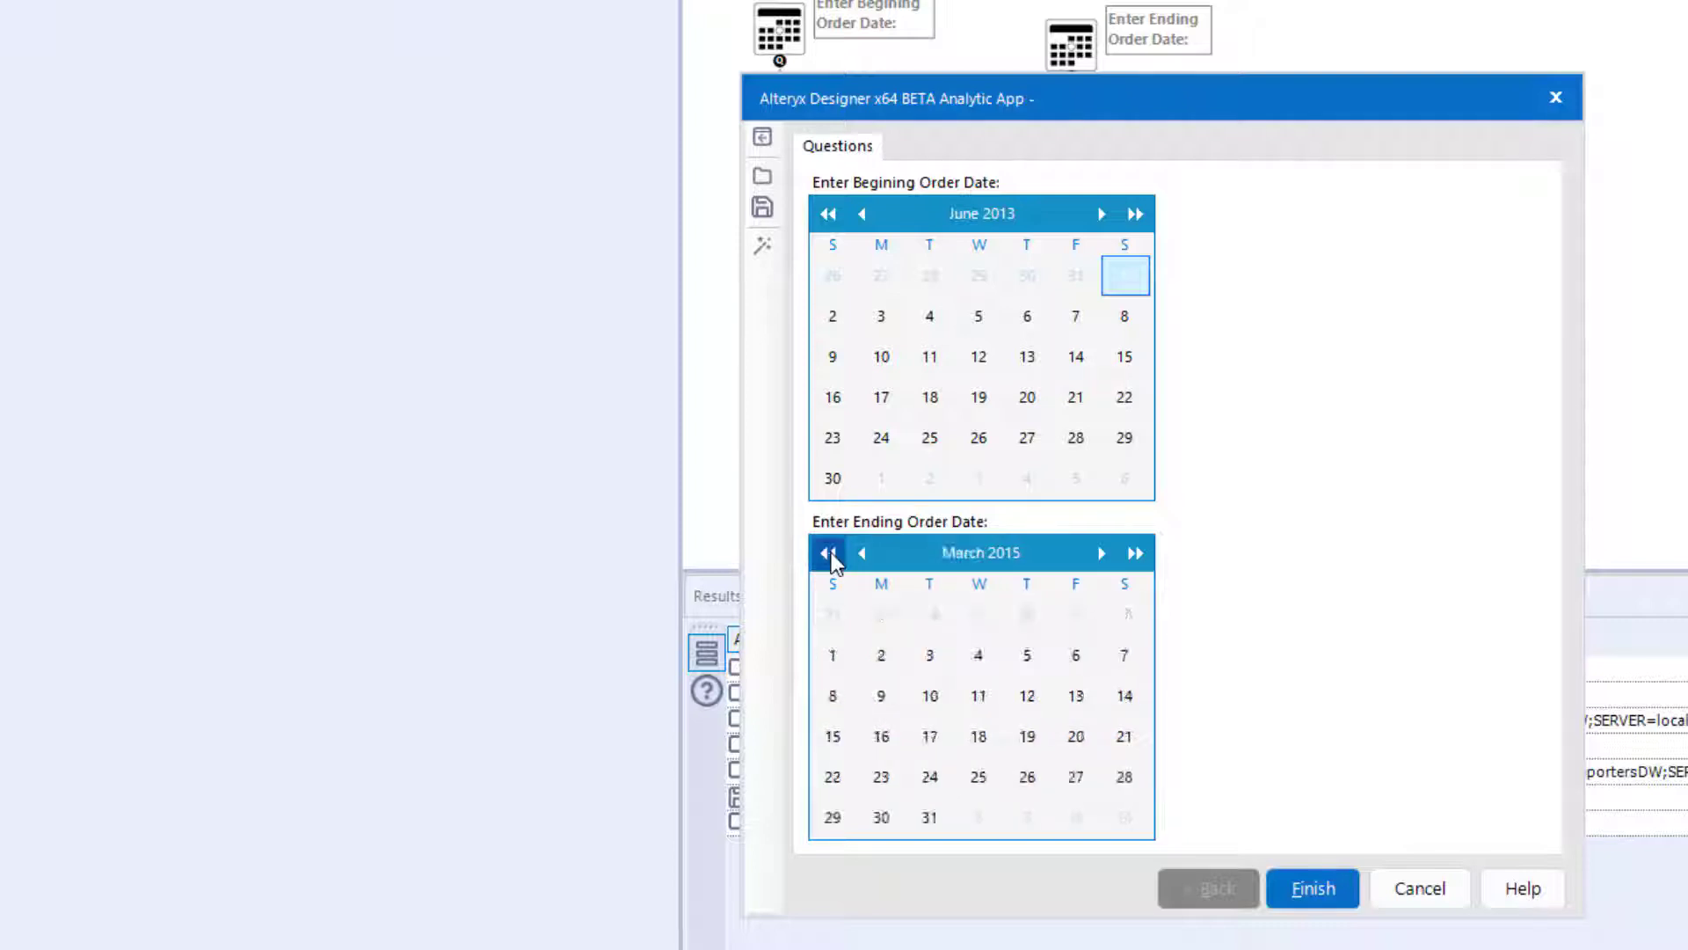
double_click(831, 552)
double_click(831, 552)
click(831, 552)
click(831, 552)
click(831, 552)
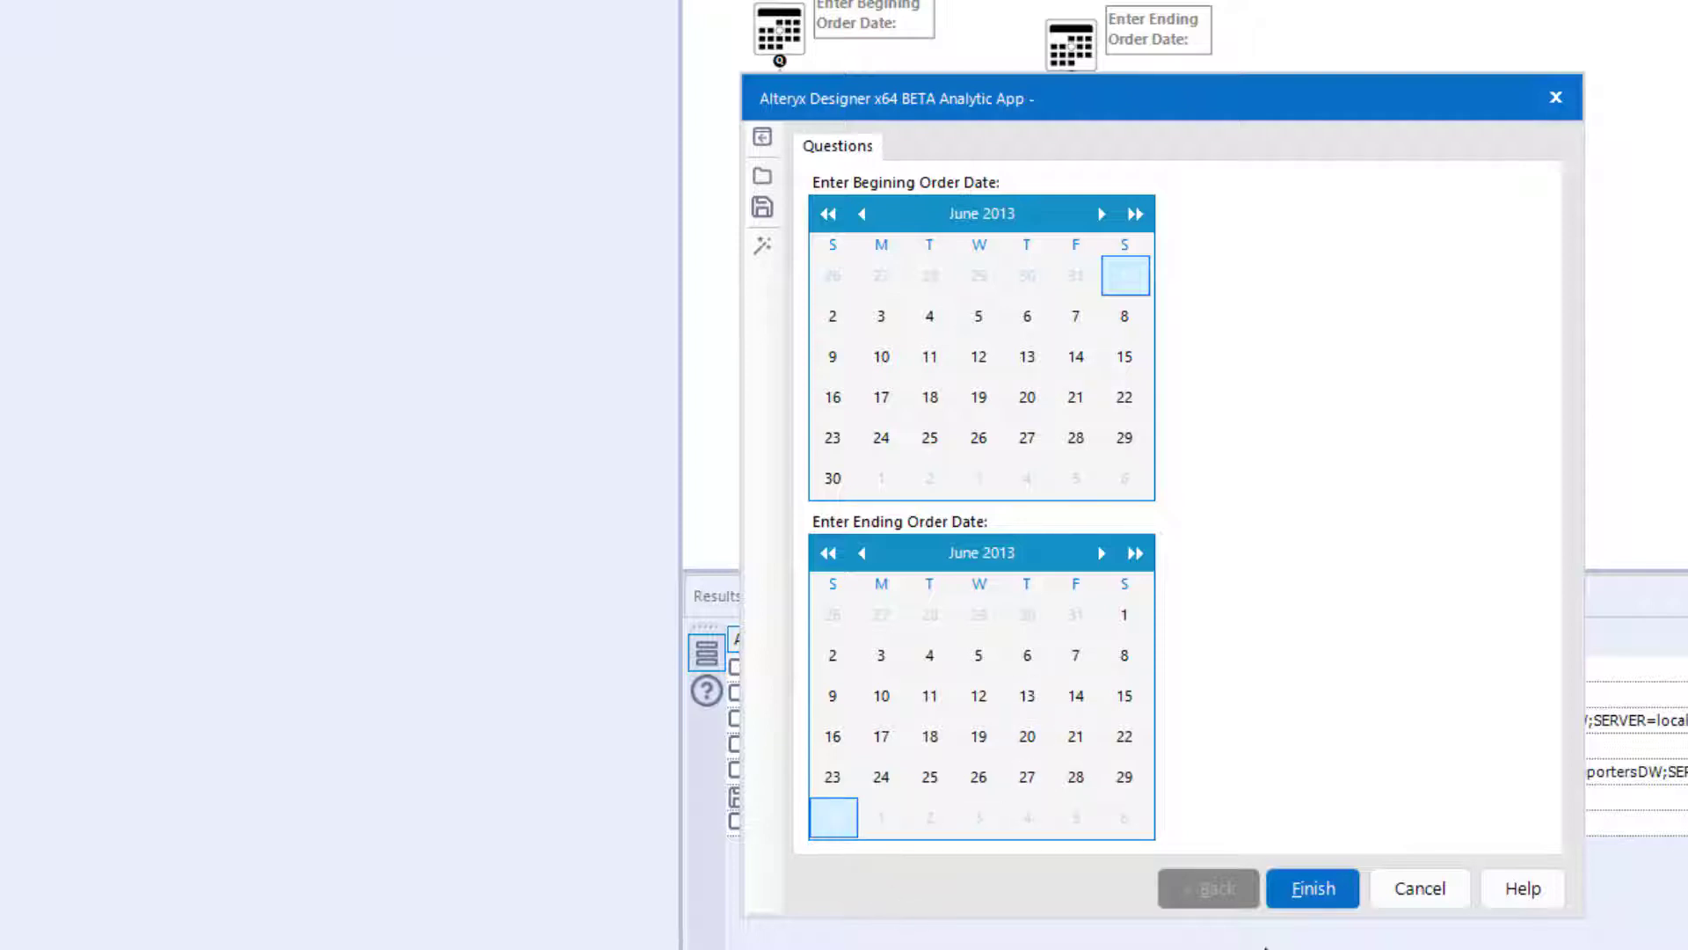
- Run the app with the chosen dates, show the output log, and open the AlteryxPassDateRange.xlsx output file
click(1323, 897)
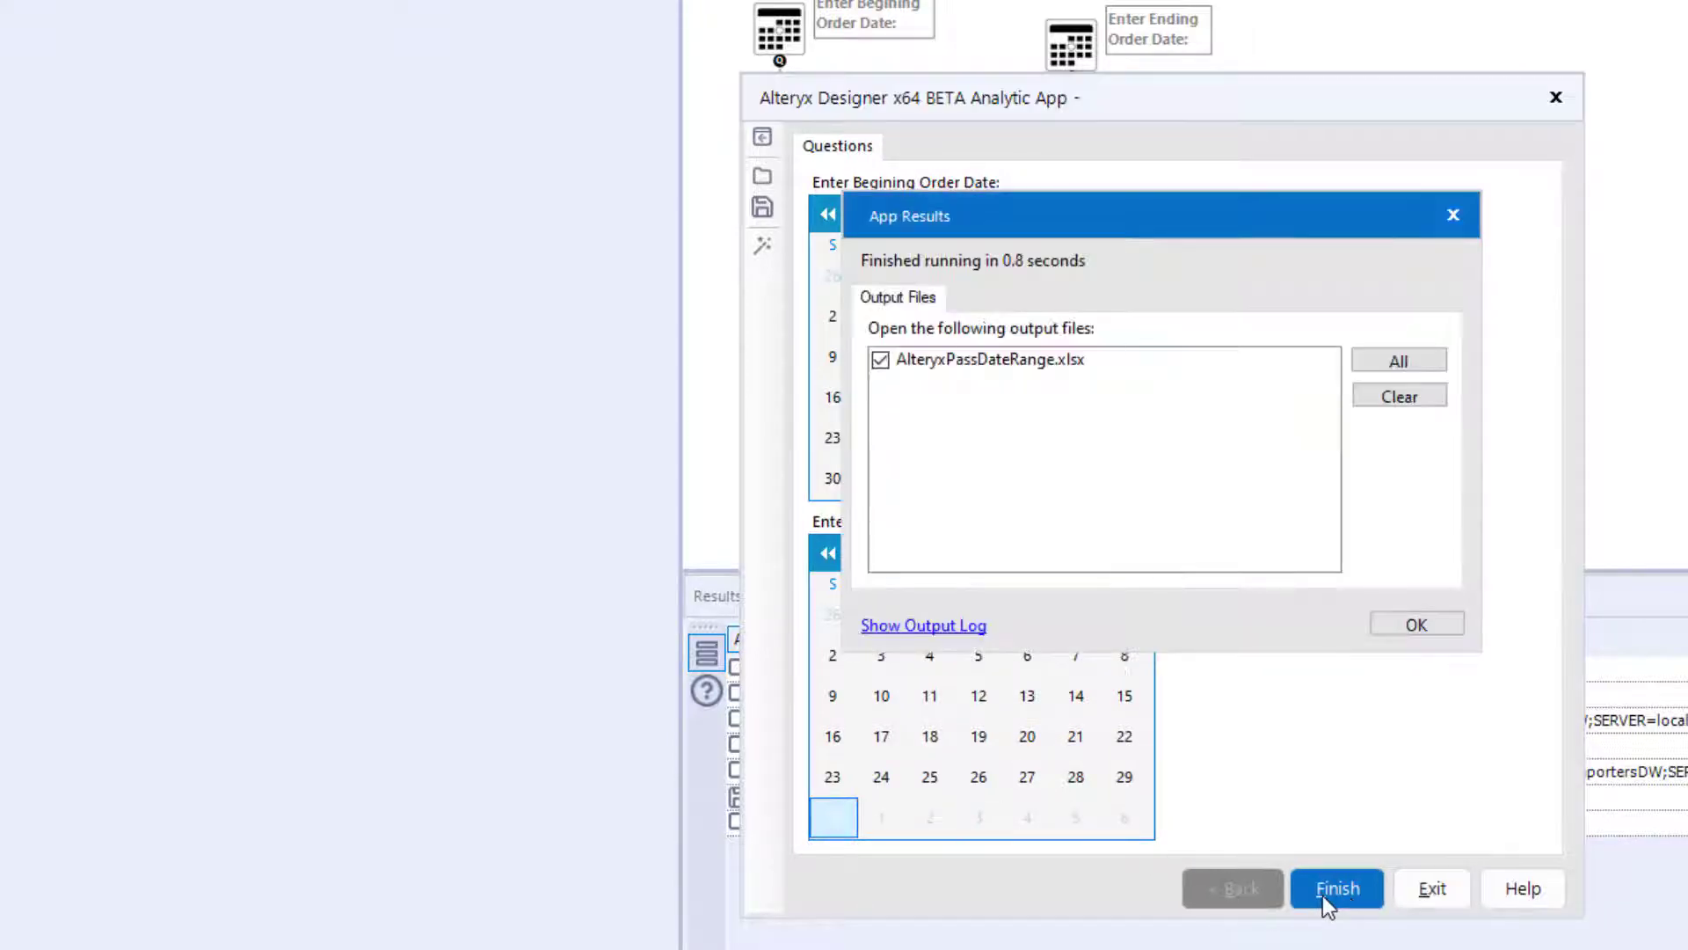
click(937, 629)
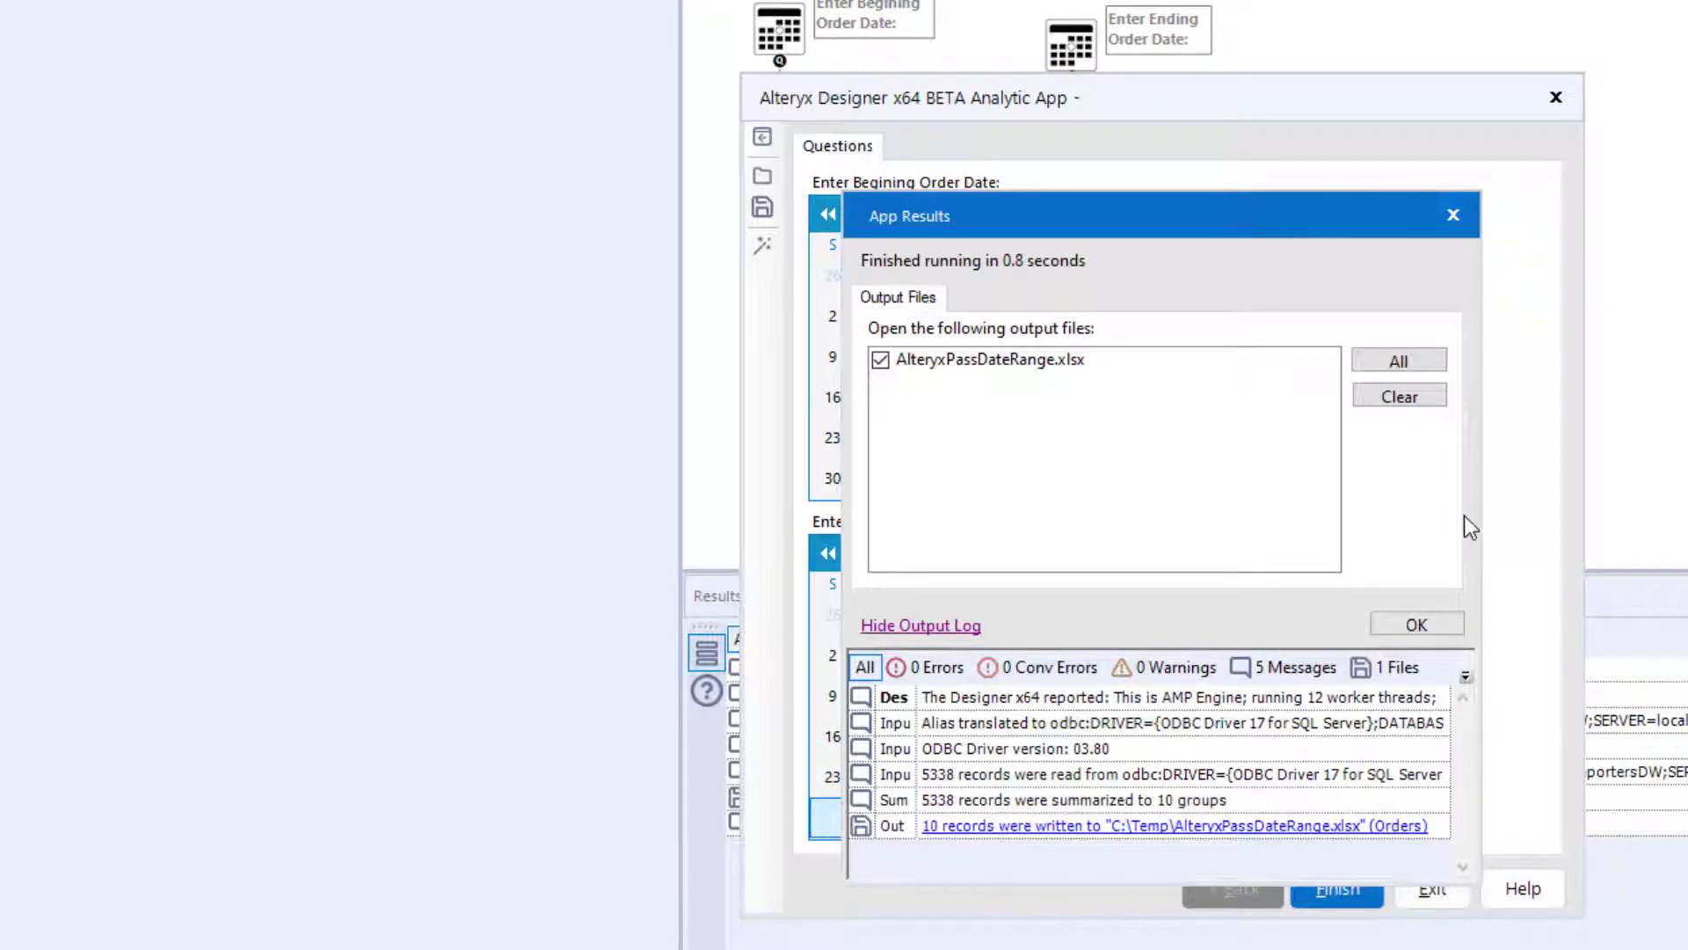
click(1416, 624)
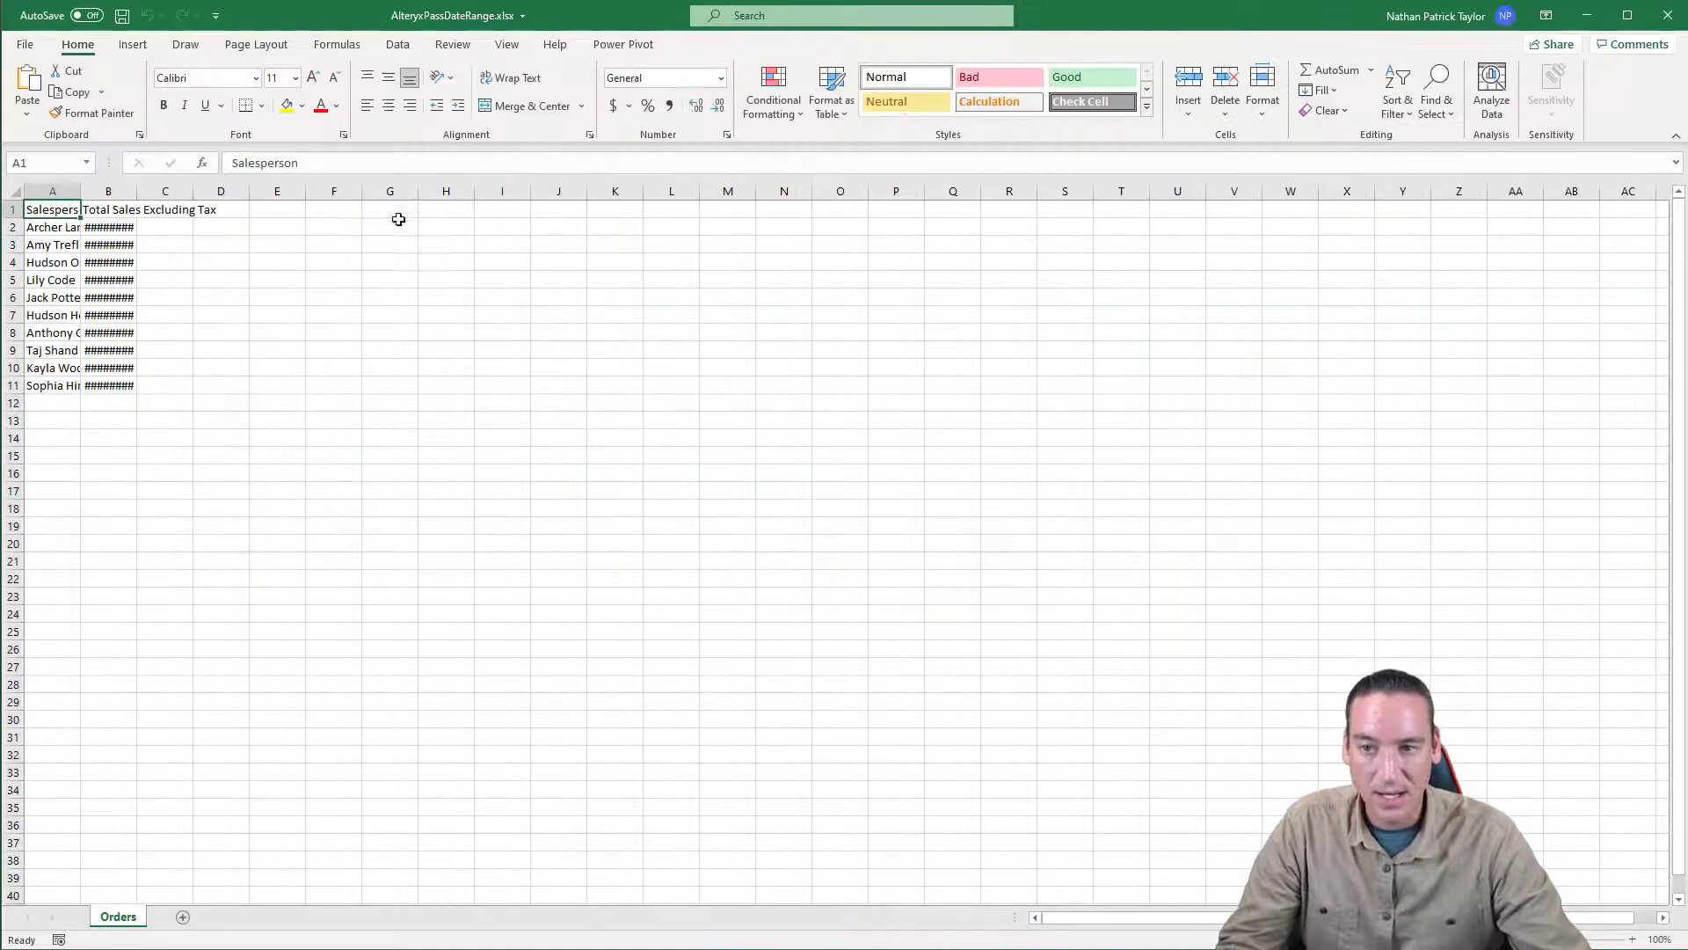
- Autofit columns A and B and apply the dollar accounting format to the sales totals in B2:B11
drag(36, 191, 108, 191)
double_click(136, 191)
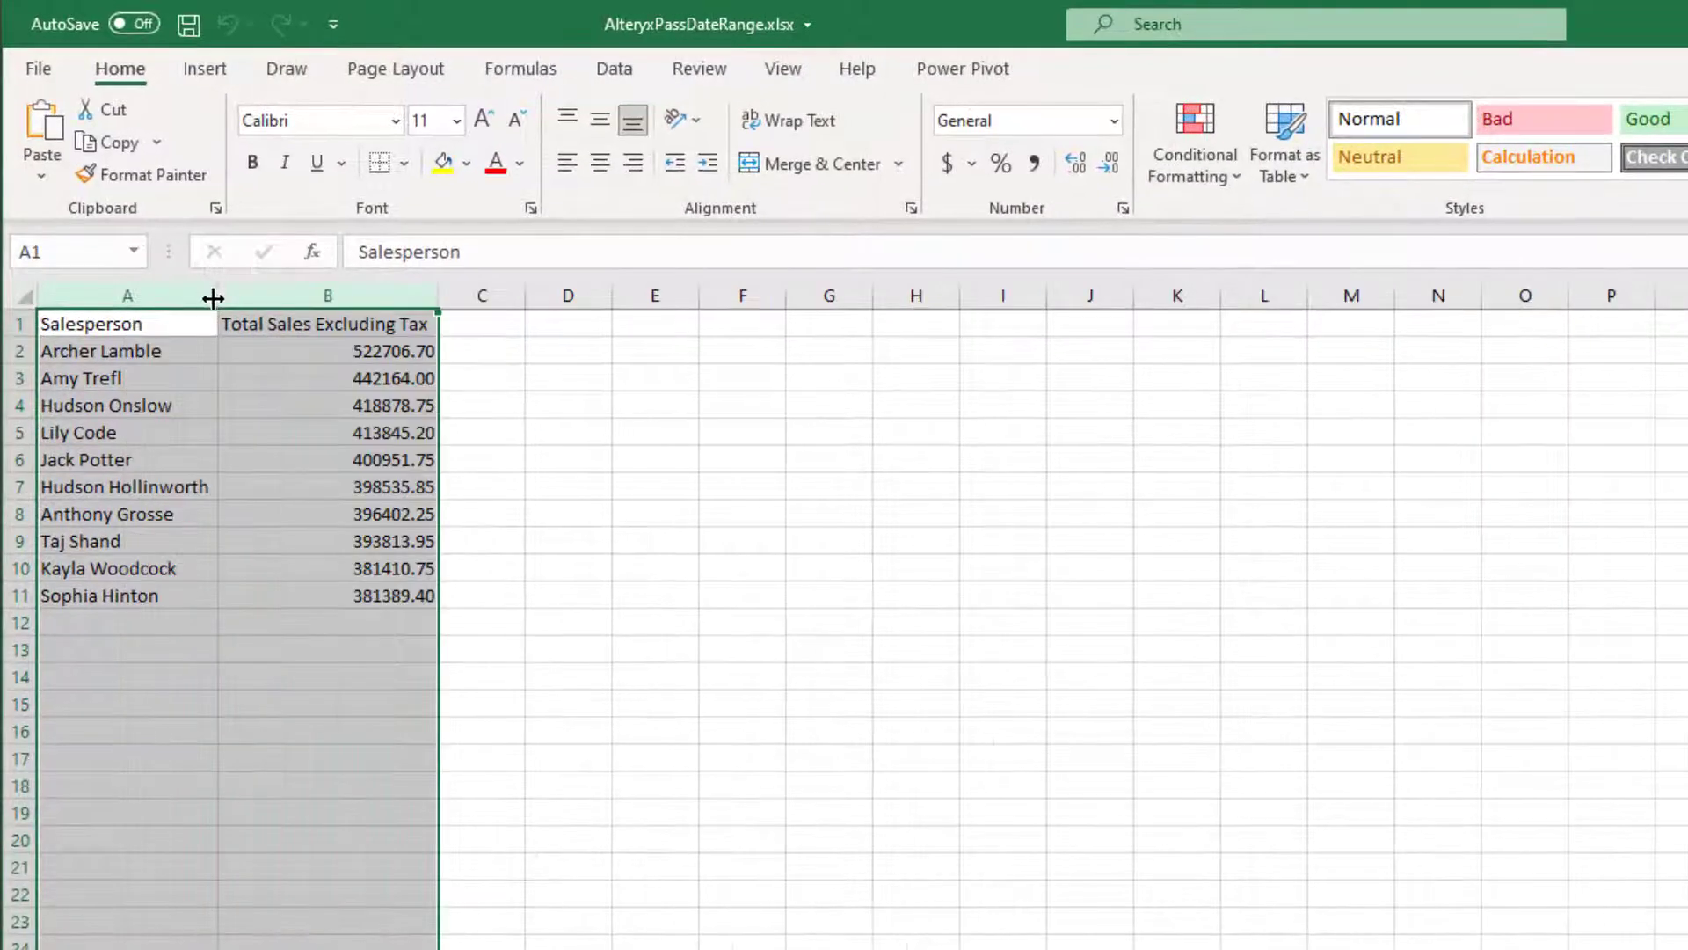
drag(351, 355, 378, 590)
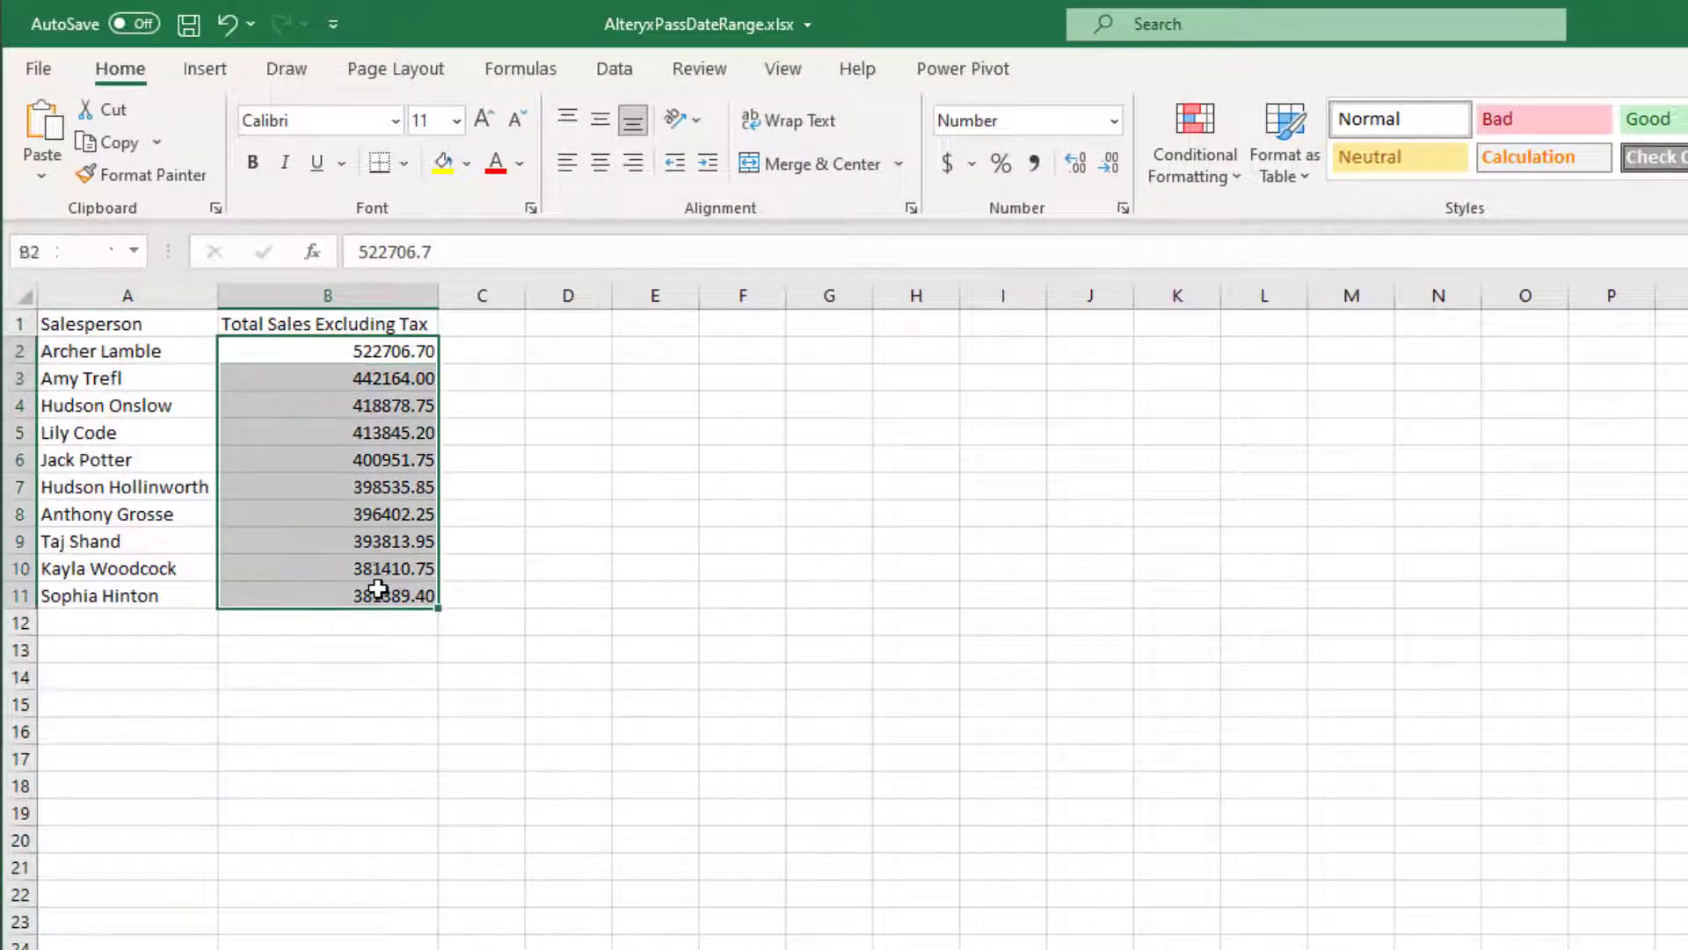
click(948, 164)
click(669, 517)
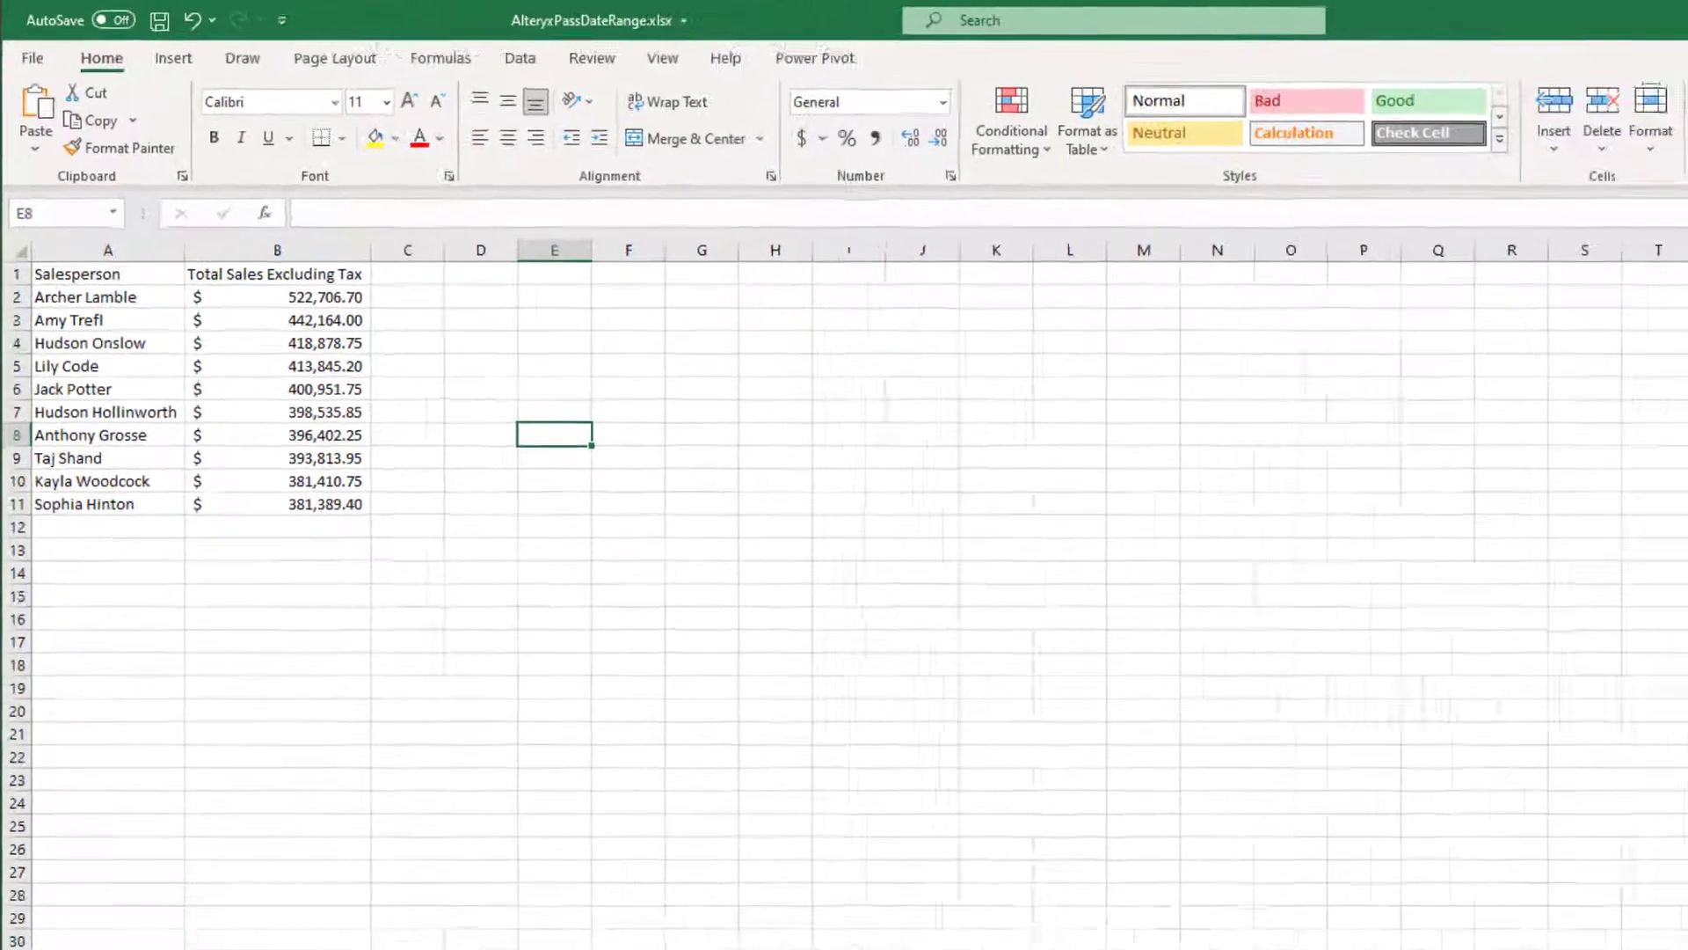
- Close the workbook without saving and change the app's ending order date to December 31, 2013
click(1667, 15)
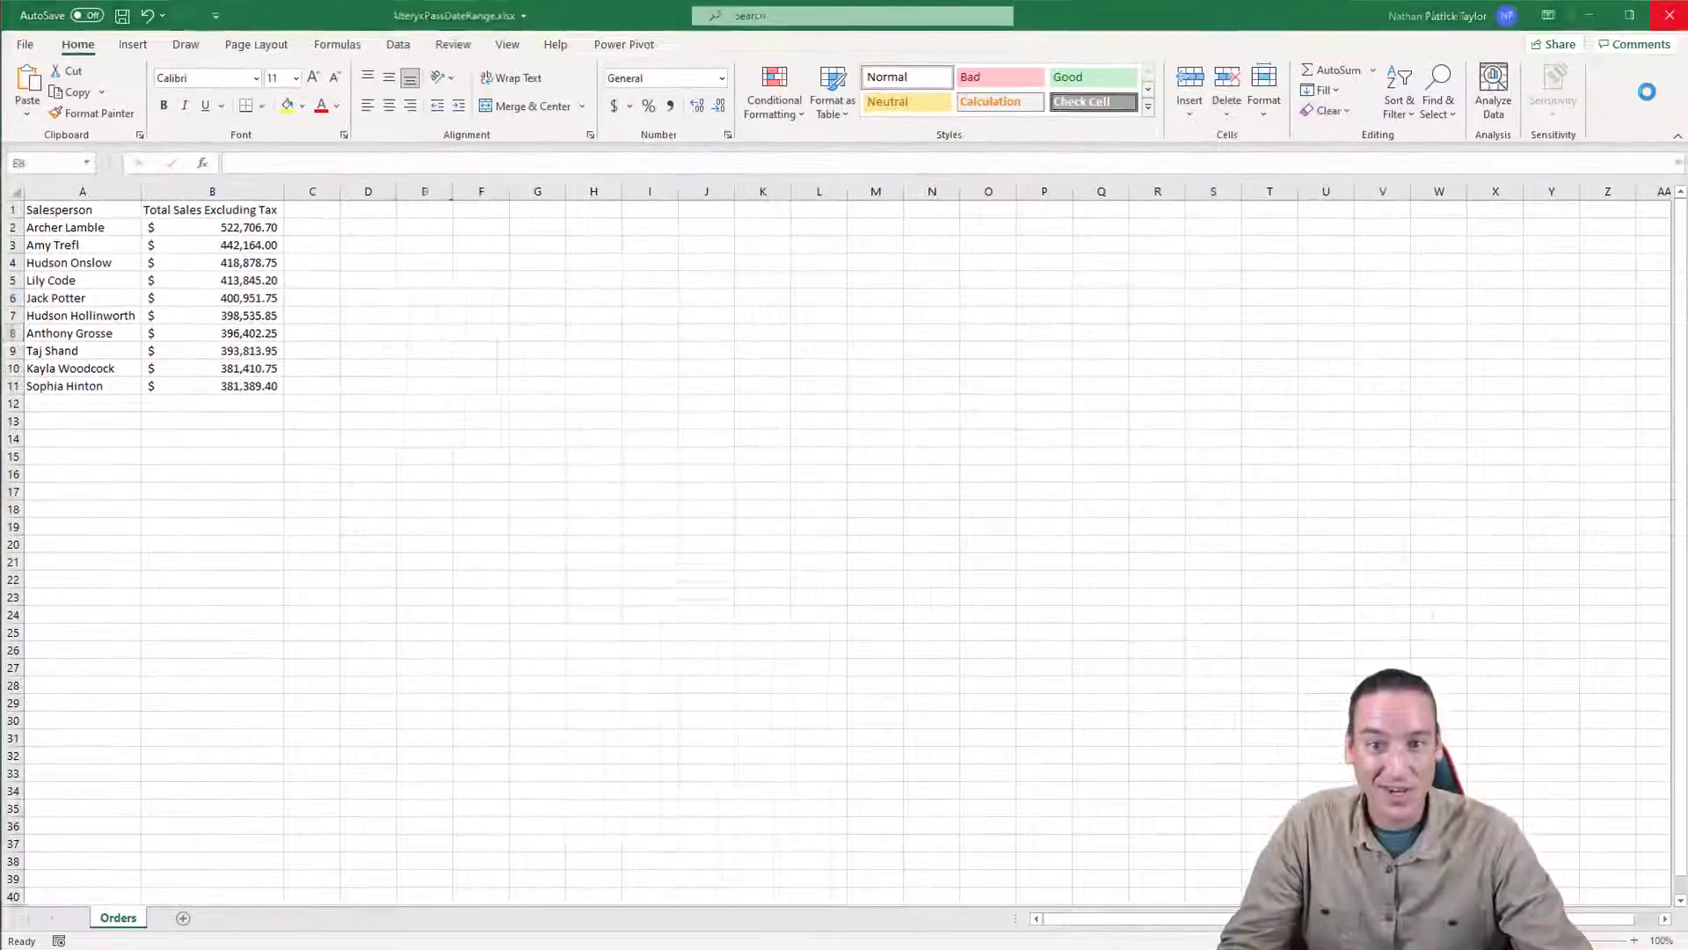
click(844, 645)
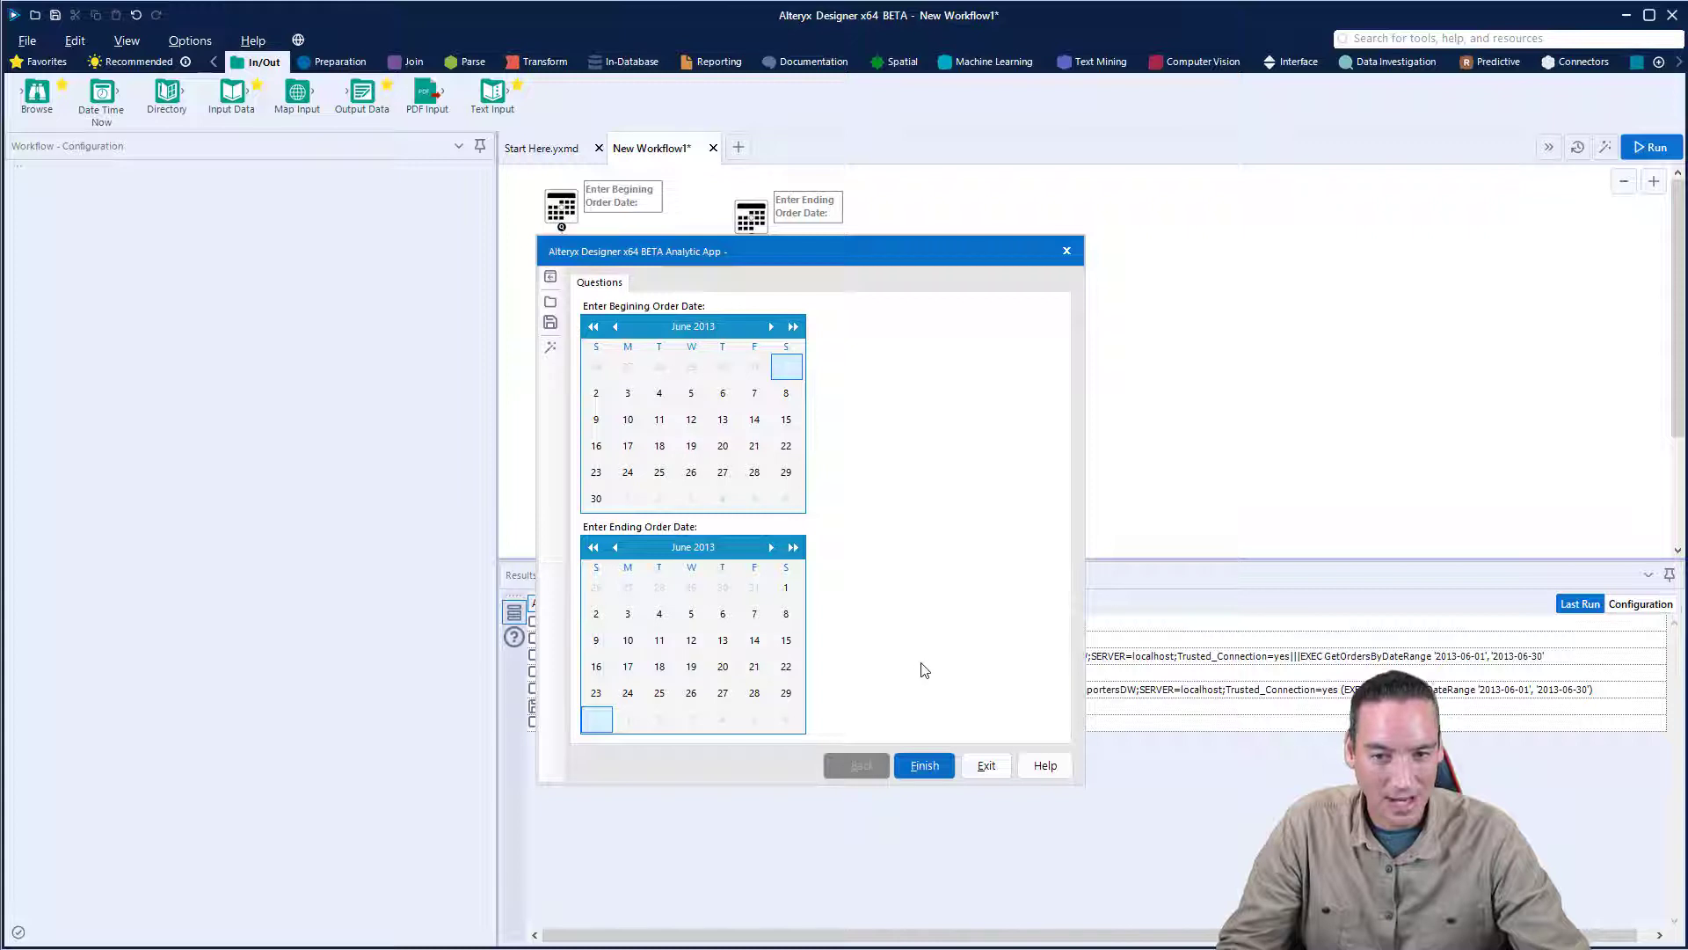
click(794, 547)
click(794, 547)
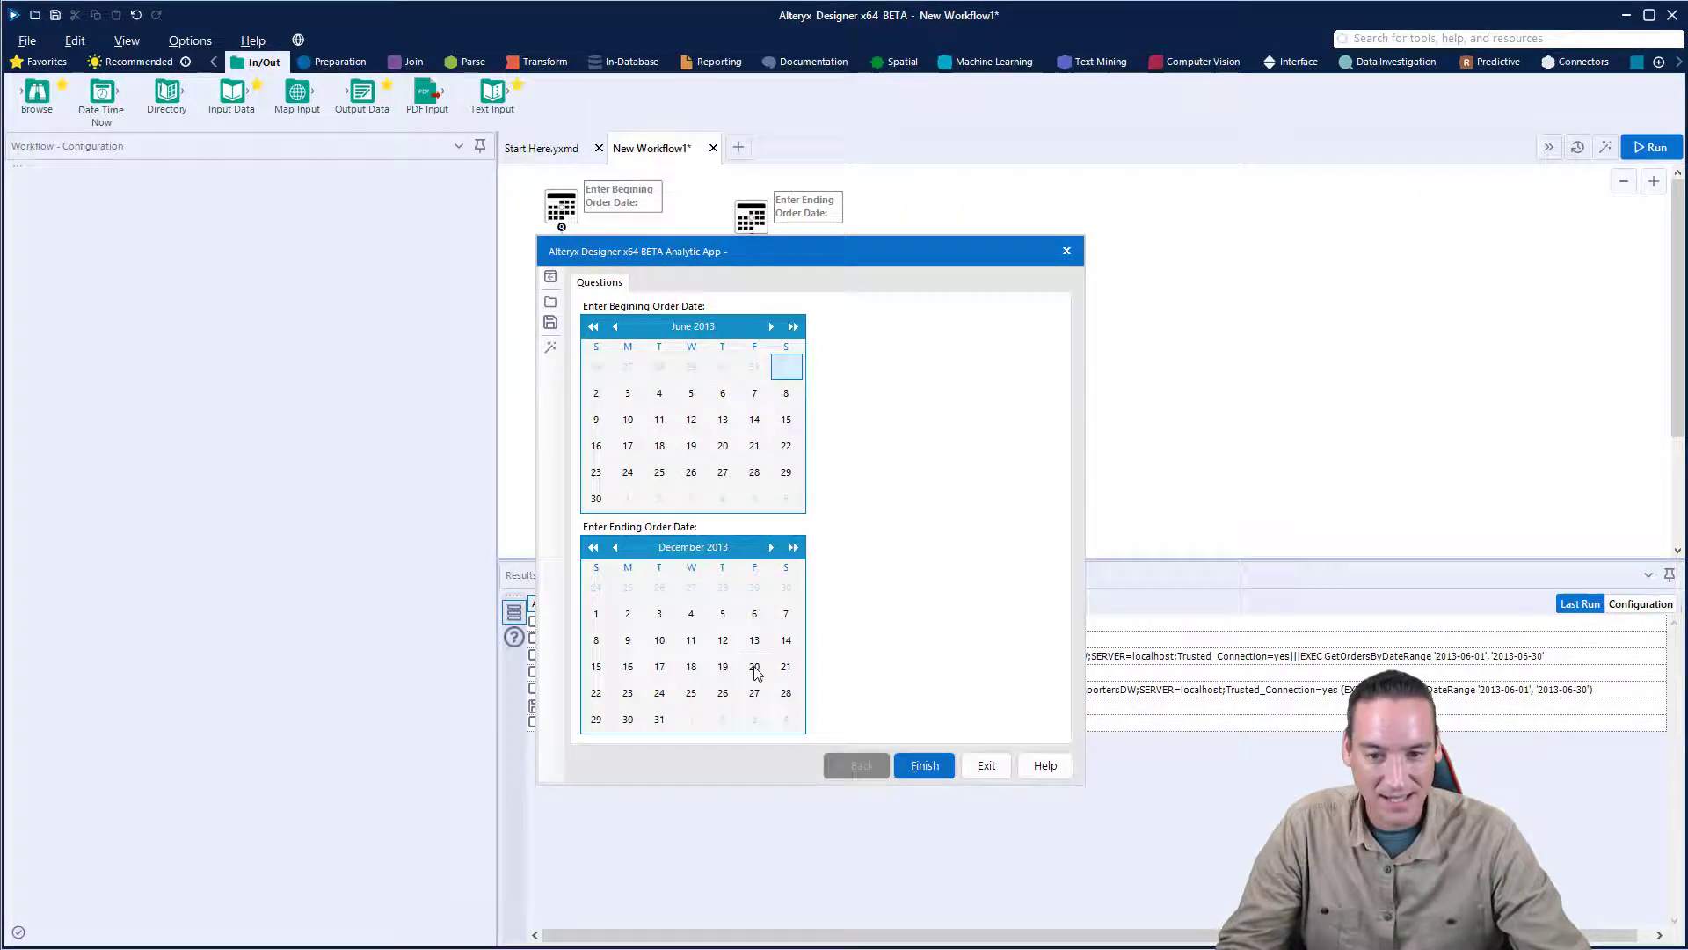
click(660, 718)
- Rerun the app for the extended date range, show its output log, and open the regenerated Excel file
click(926, 767)
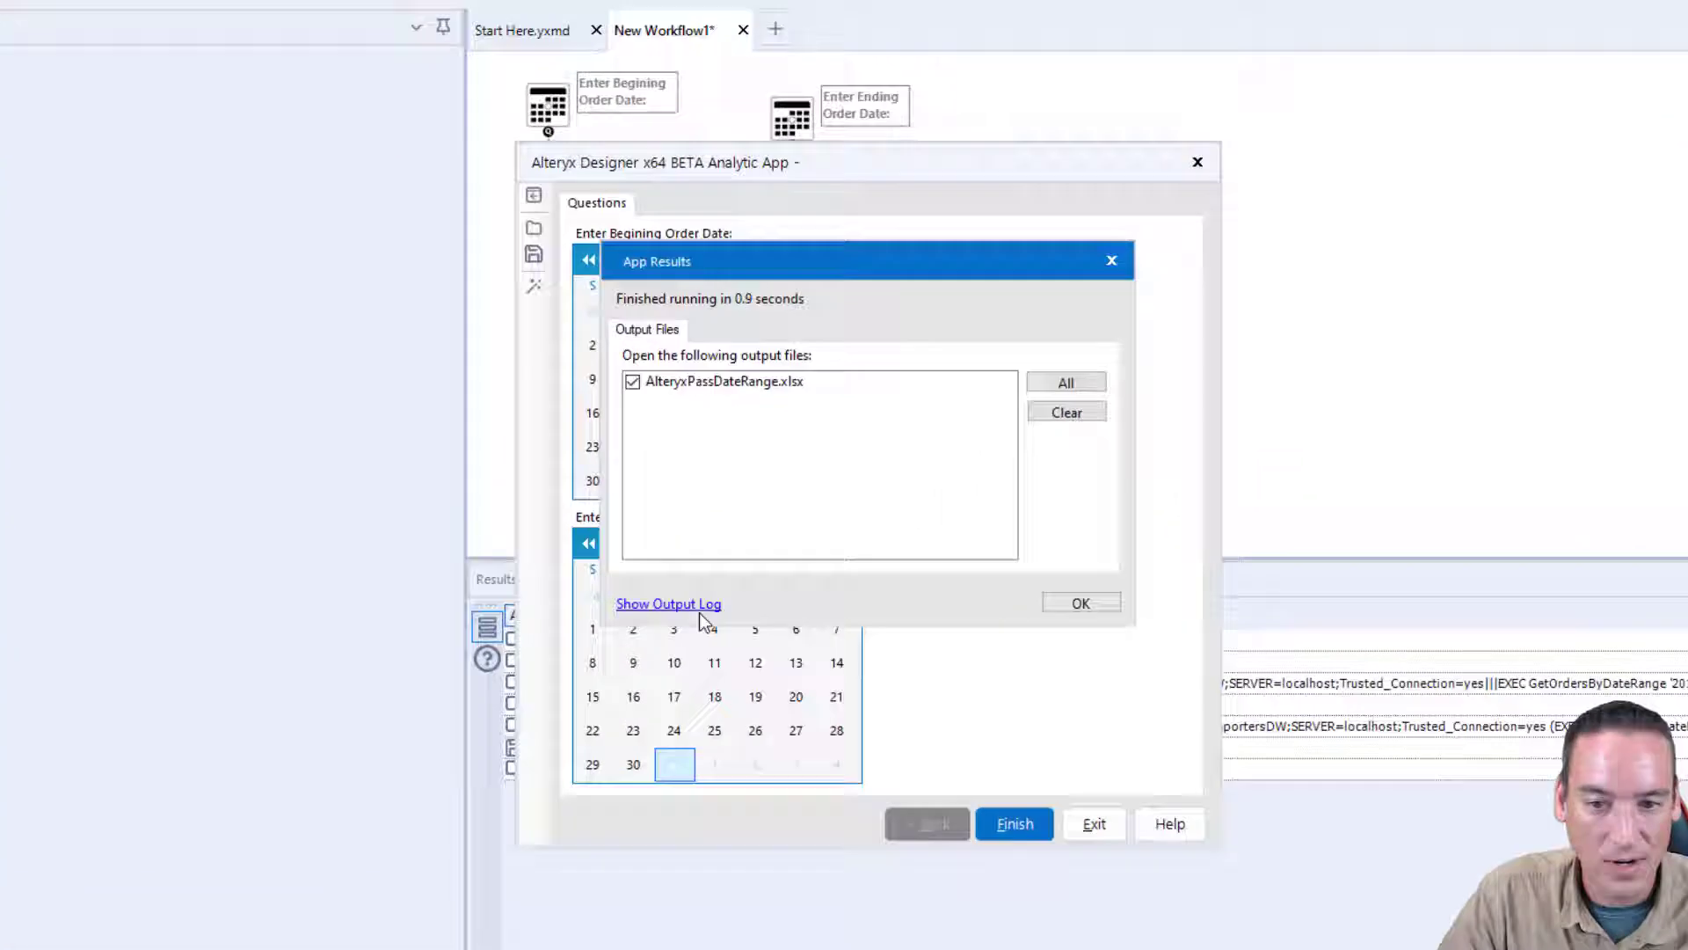
click(677, 594)
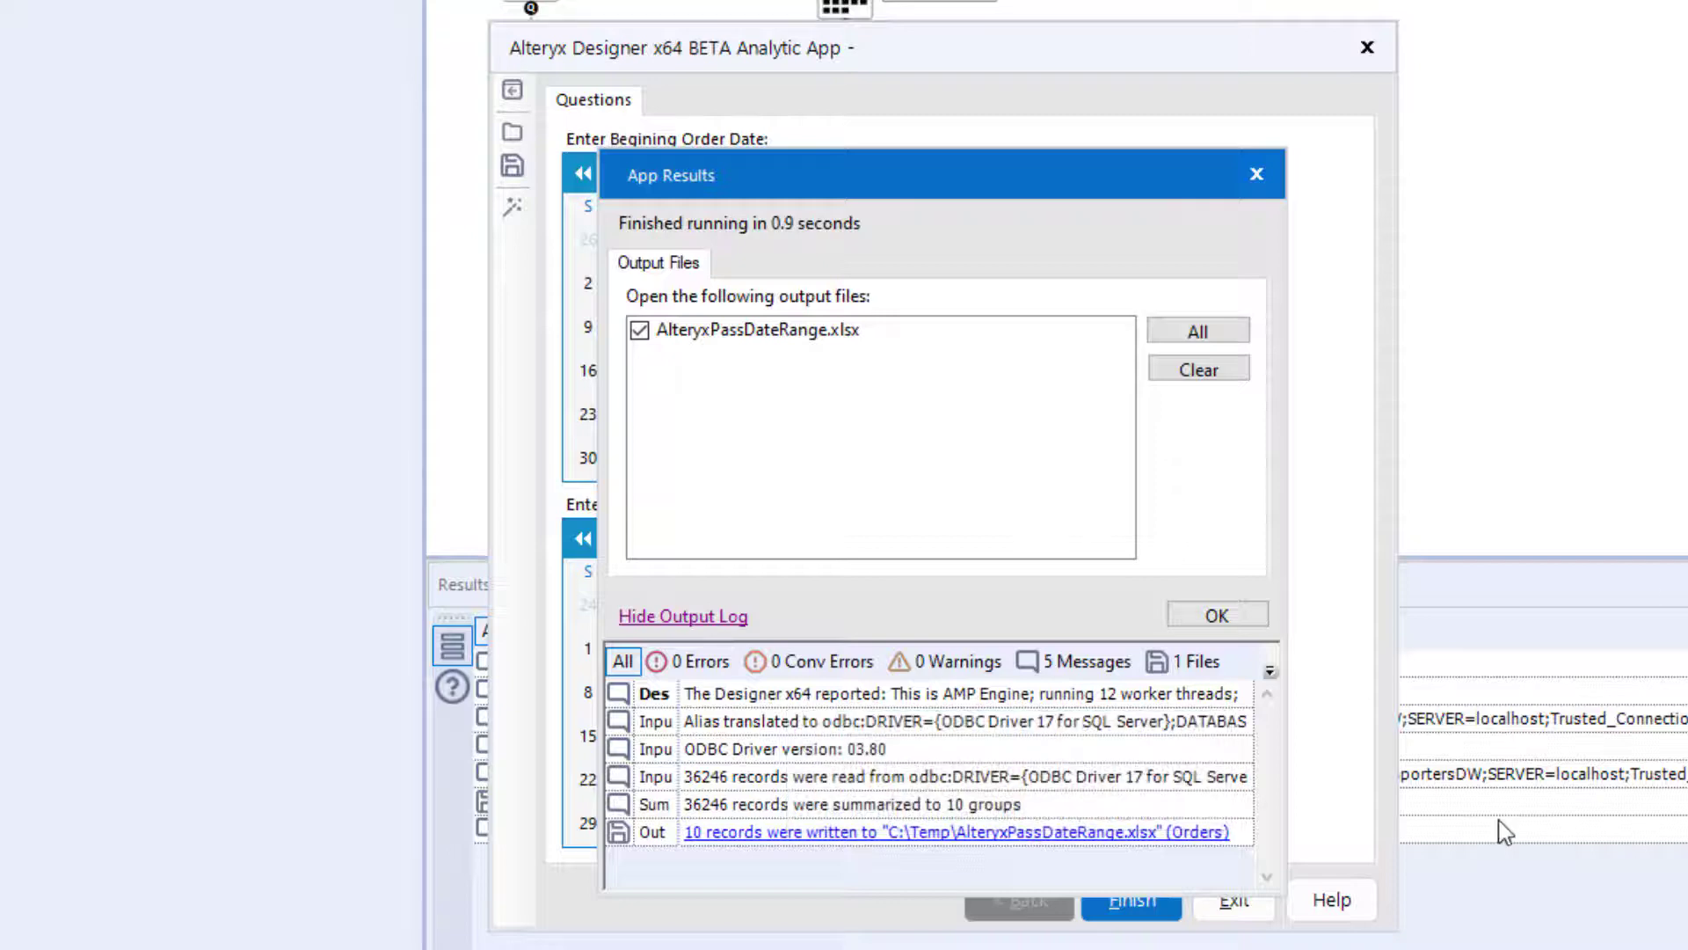
click(1242, 617)
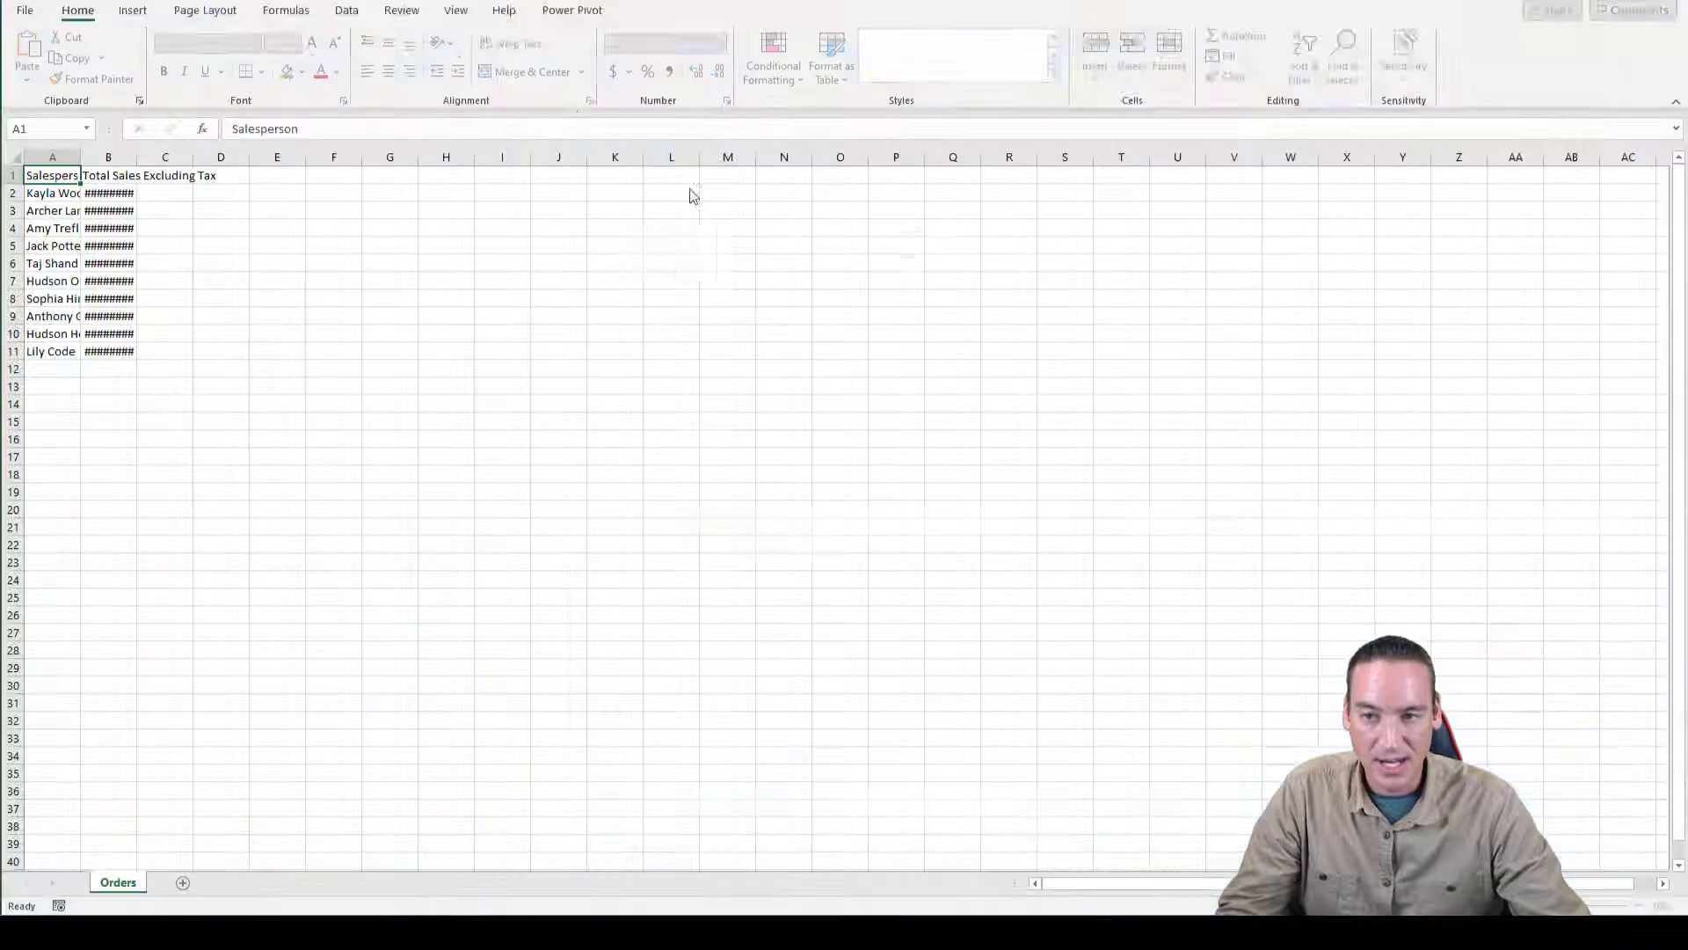
- Fit columns A and B to their contents, format B2:B11 as dollar accounting values, and review the salesperson ranking
drag(39, 156, 108, 156)
double_click(136, 157)
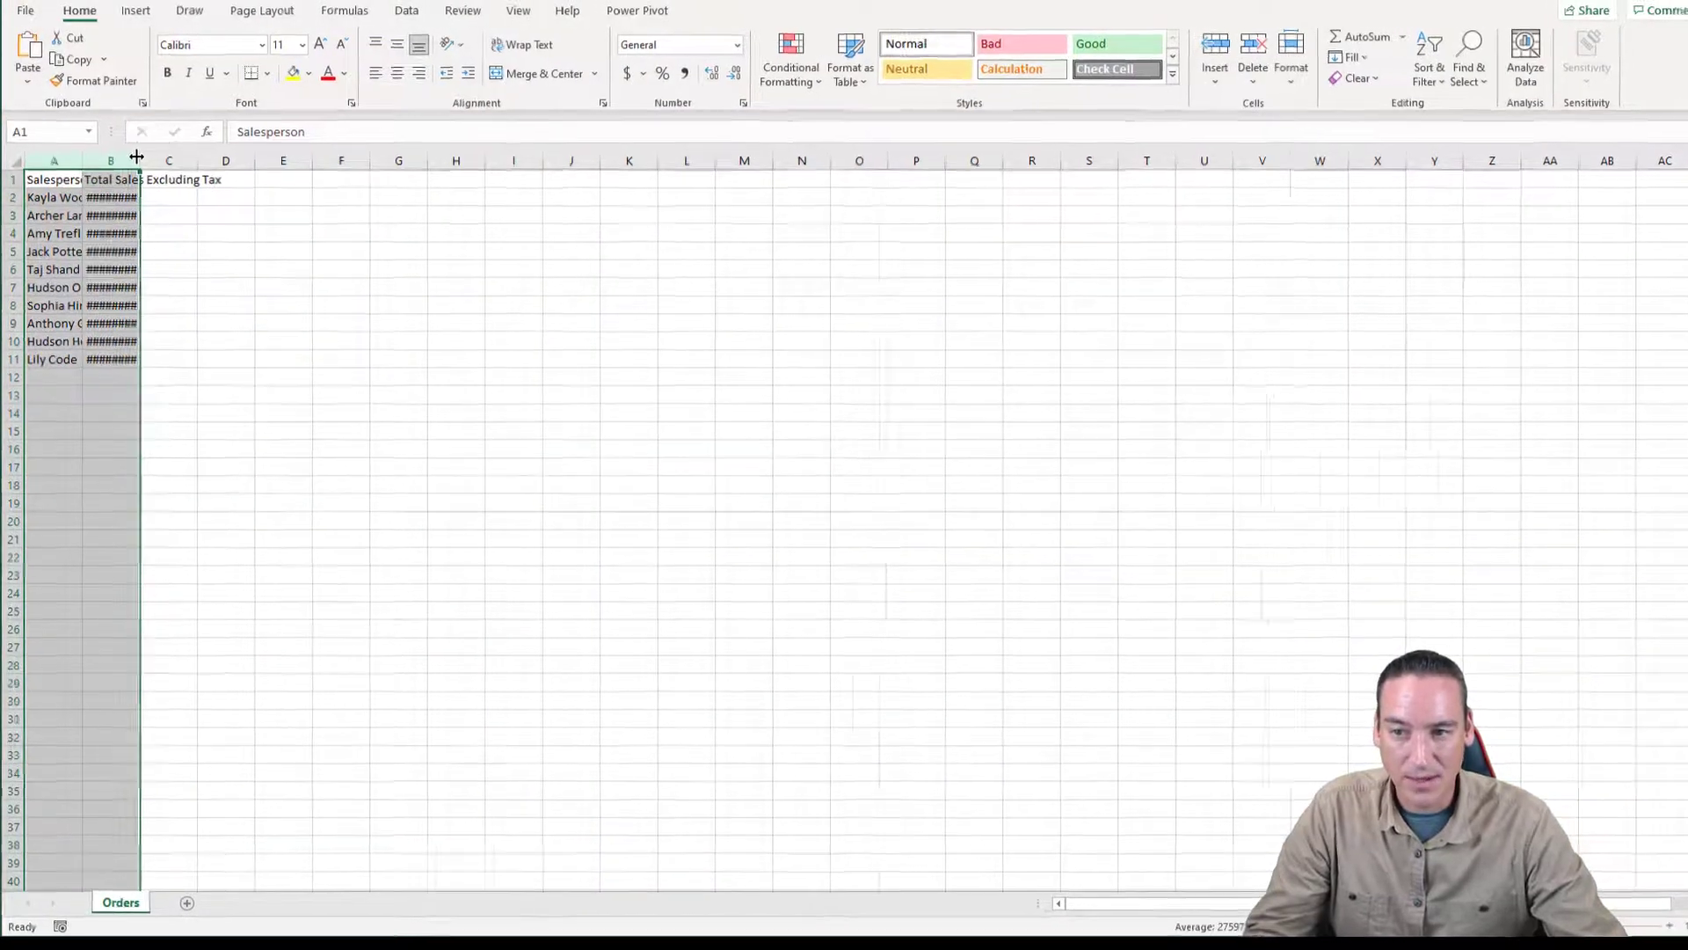
click(311, 350)
drag(317, 283, 348, 517)
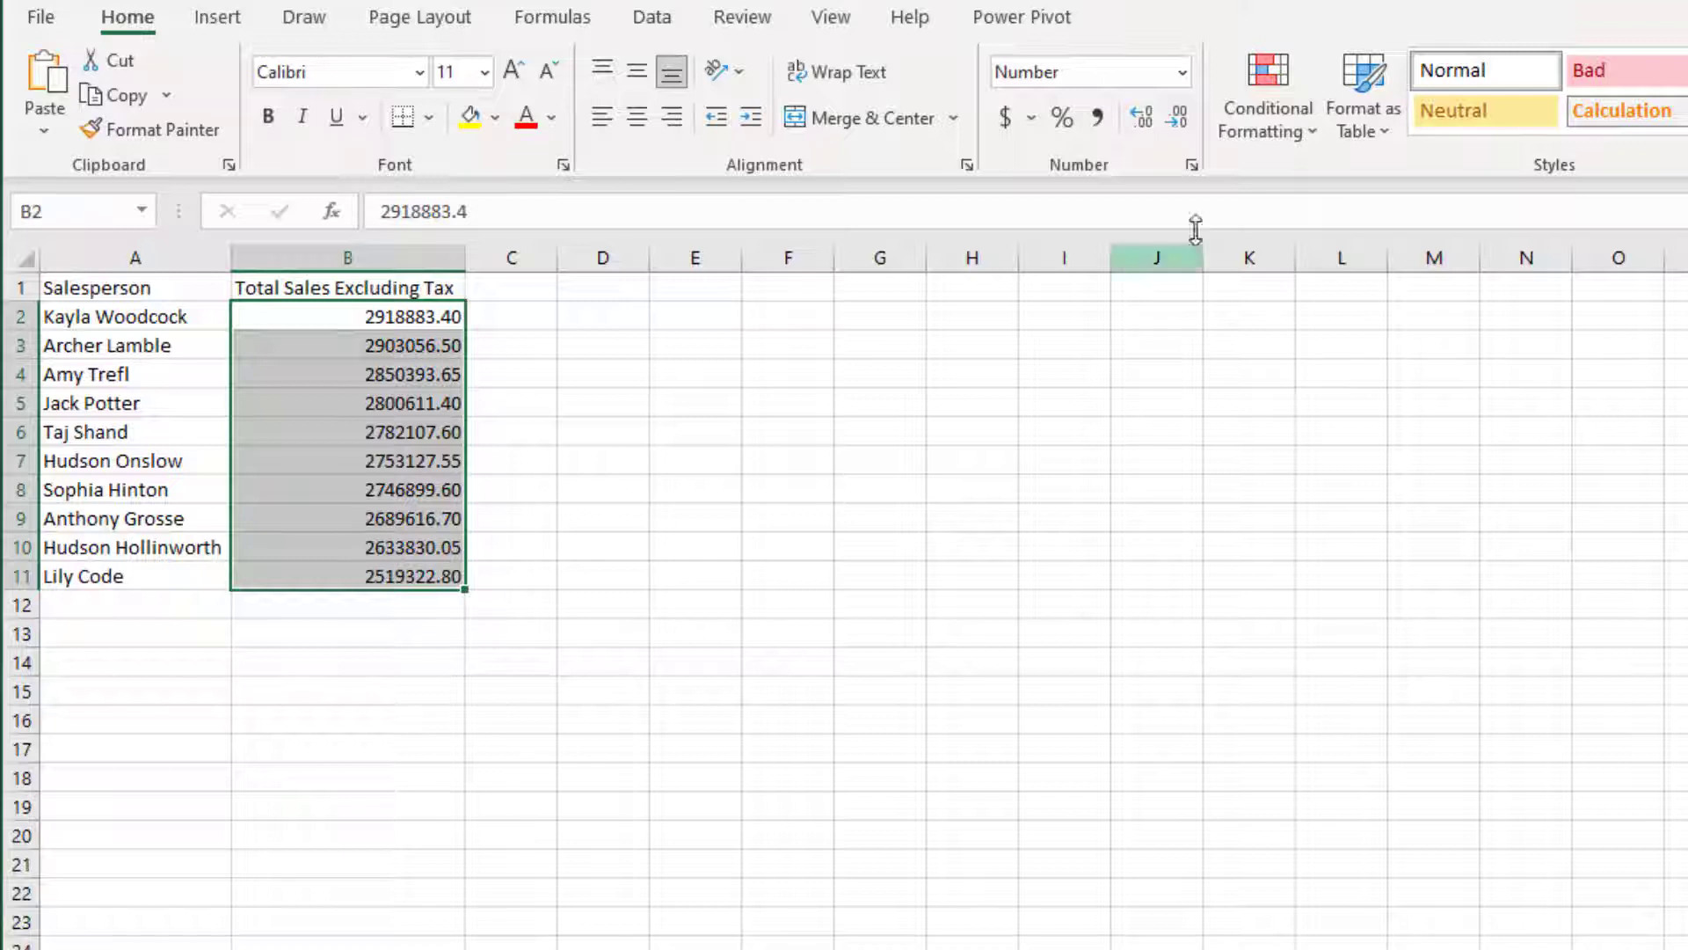
click(1005, 117)
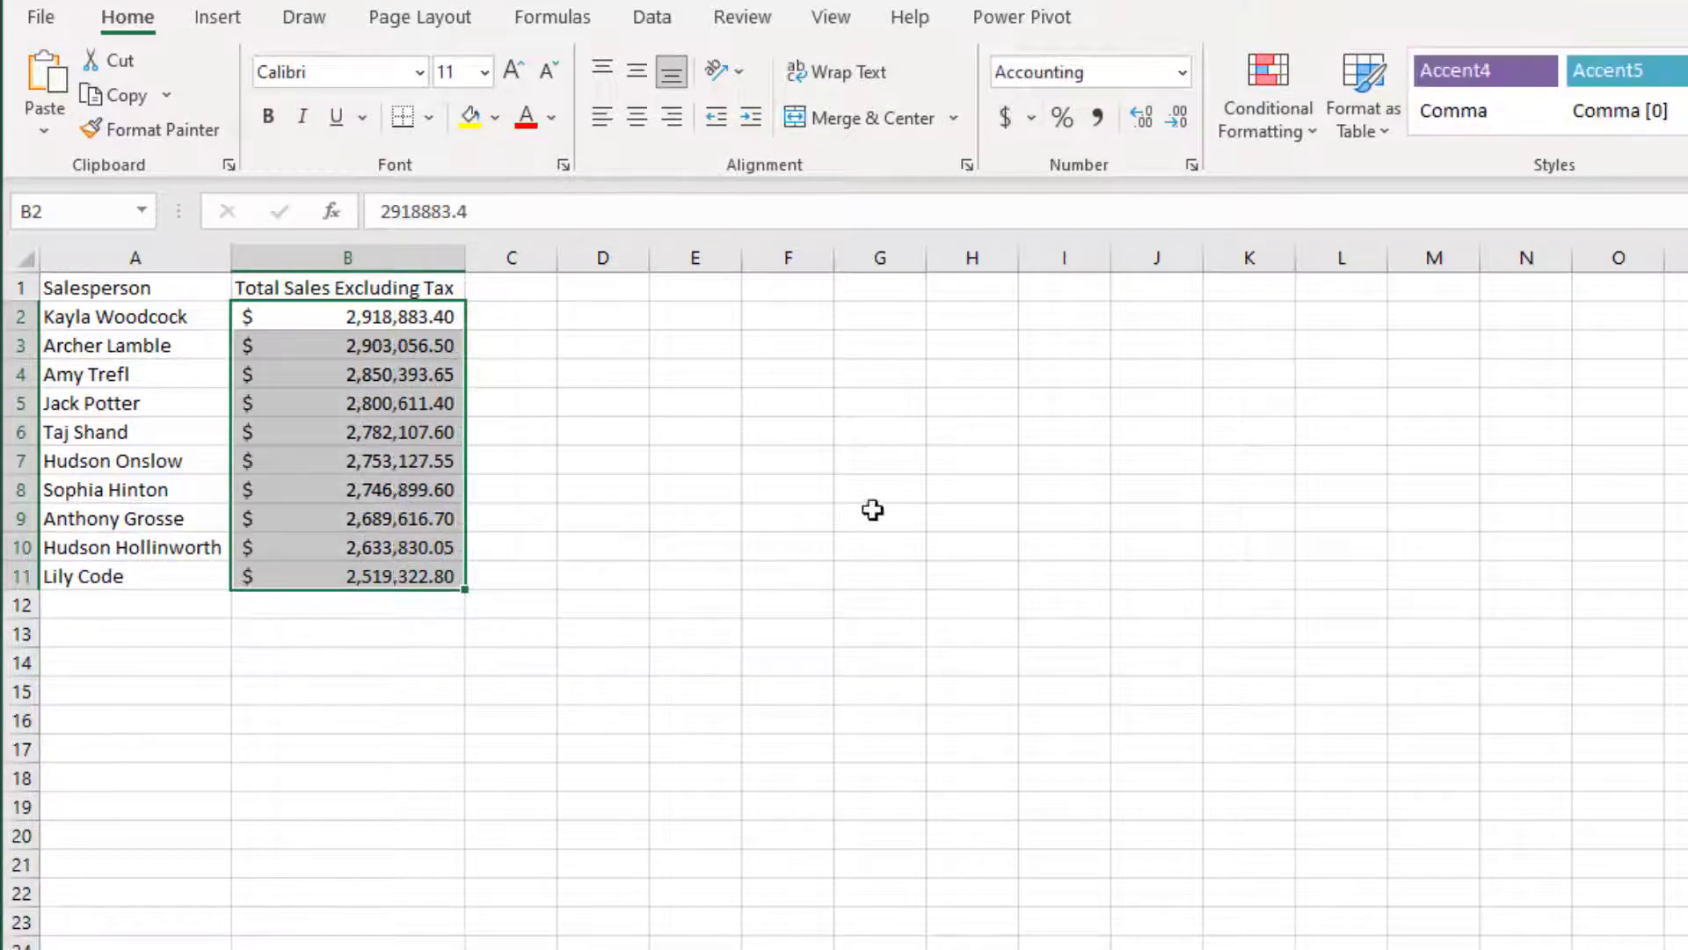
click(796, 490)
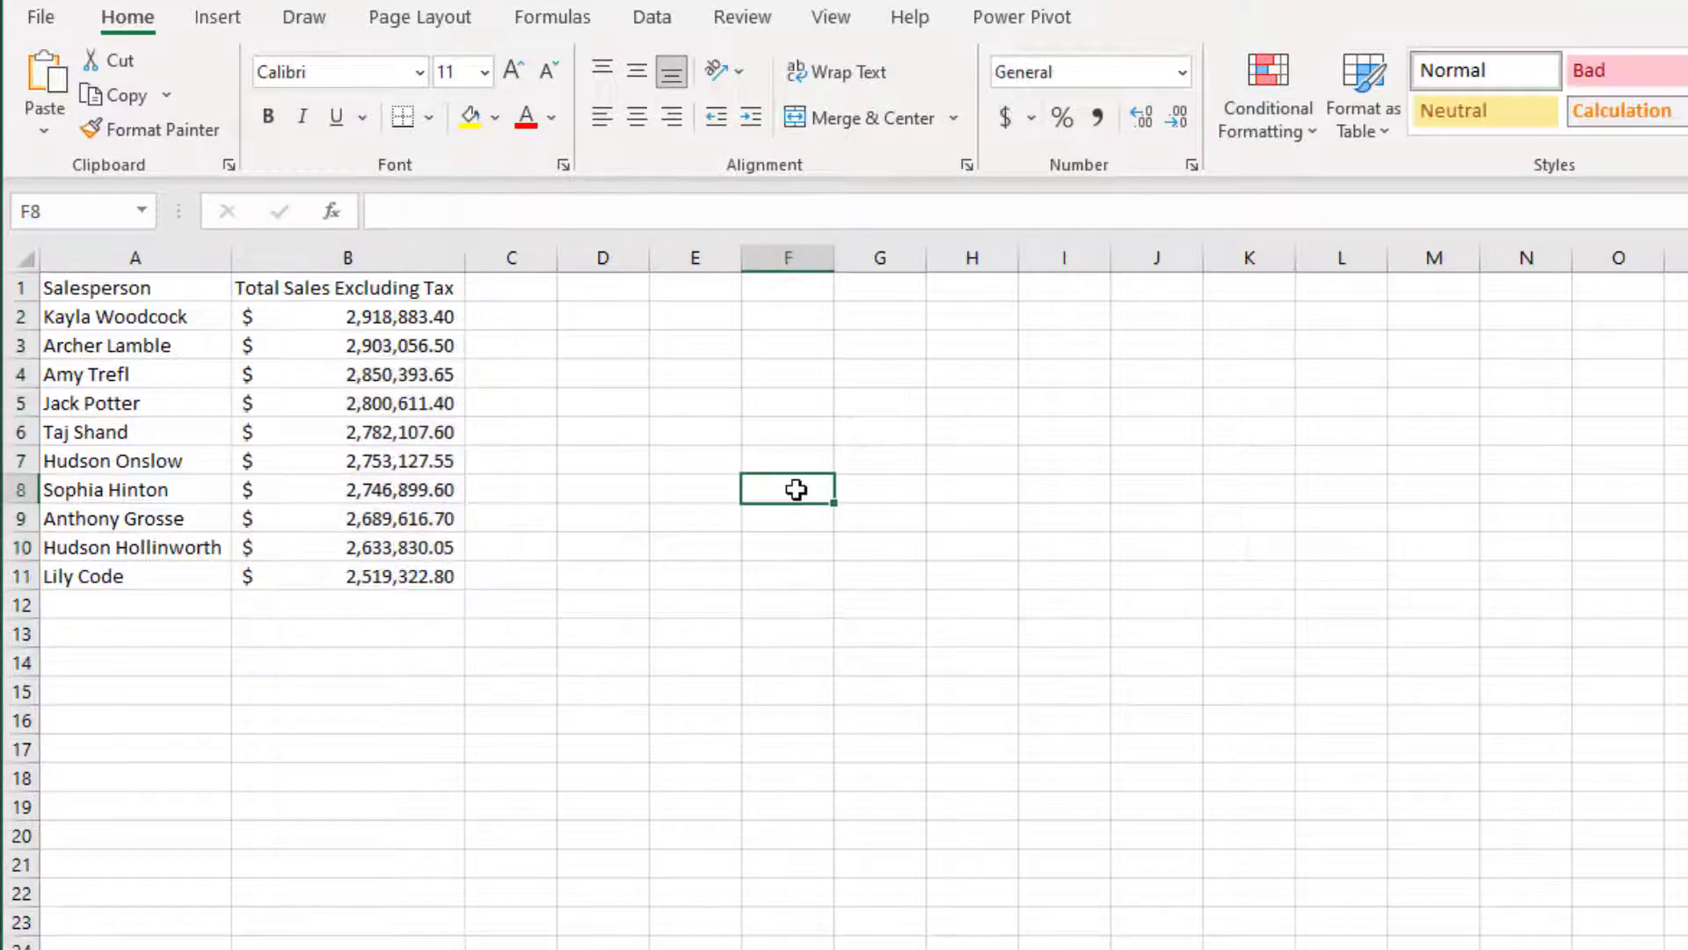
click(96, 347)
click(128, 378)
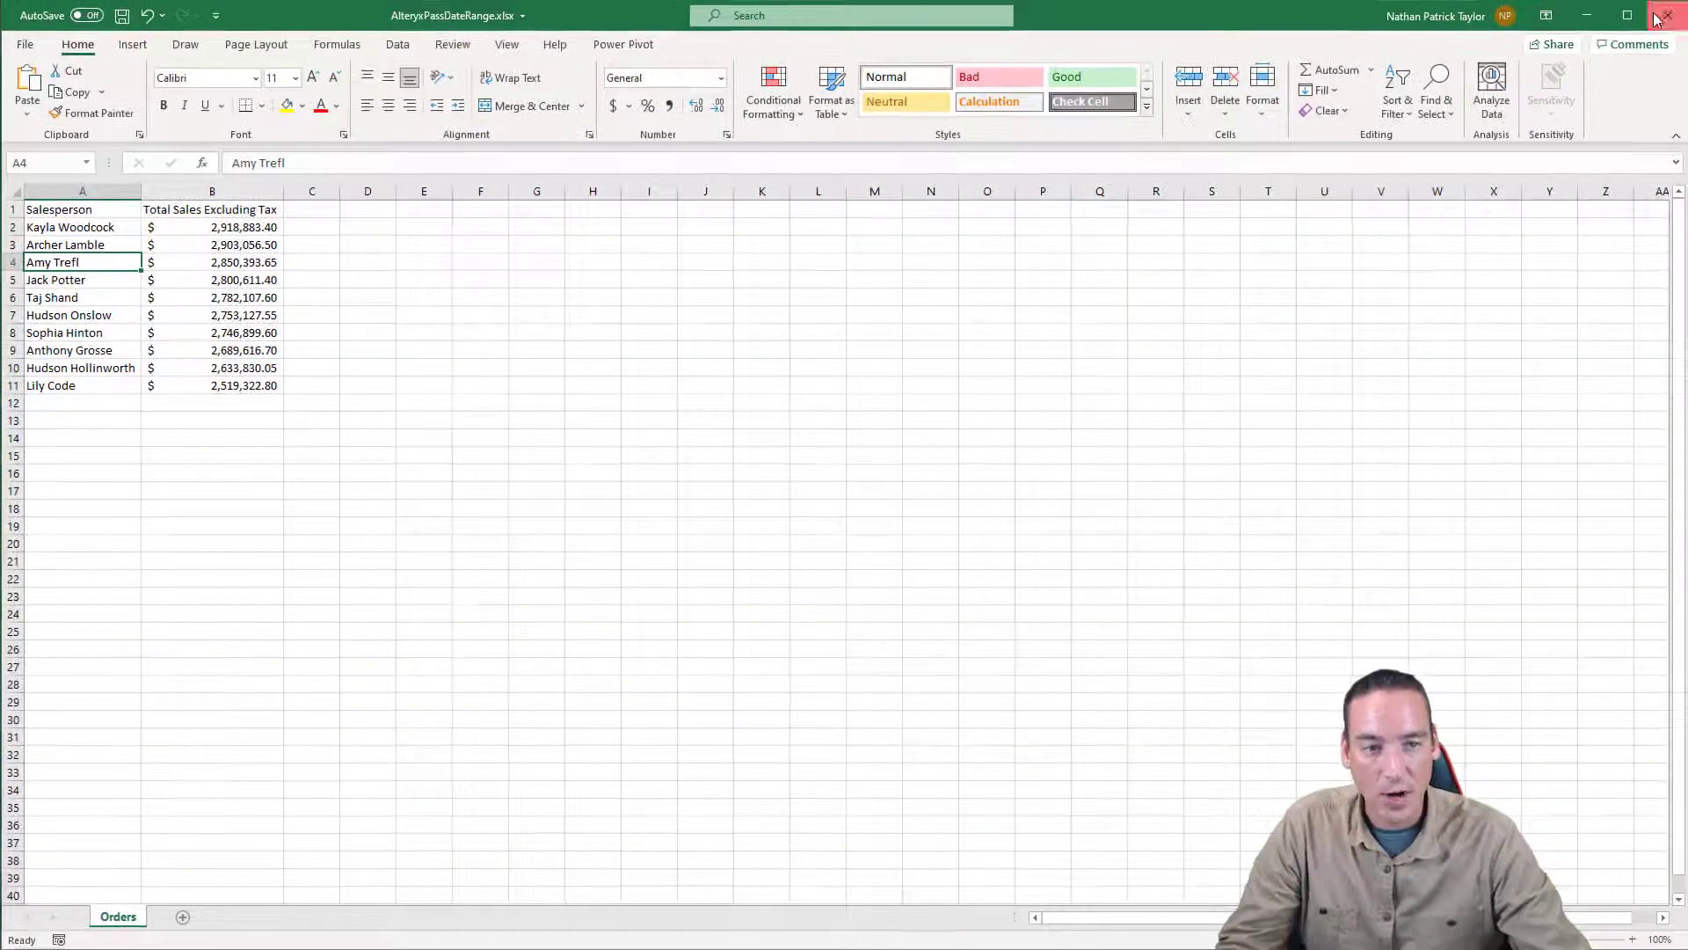
- Close the workbook without saving and exit the analytic app to return to the workflow canvas
click(1668, 14)
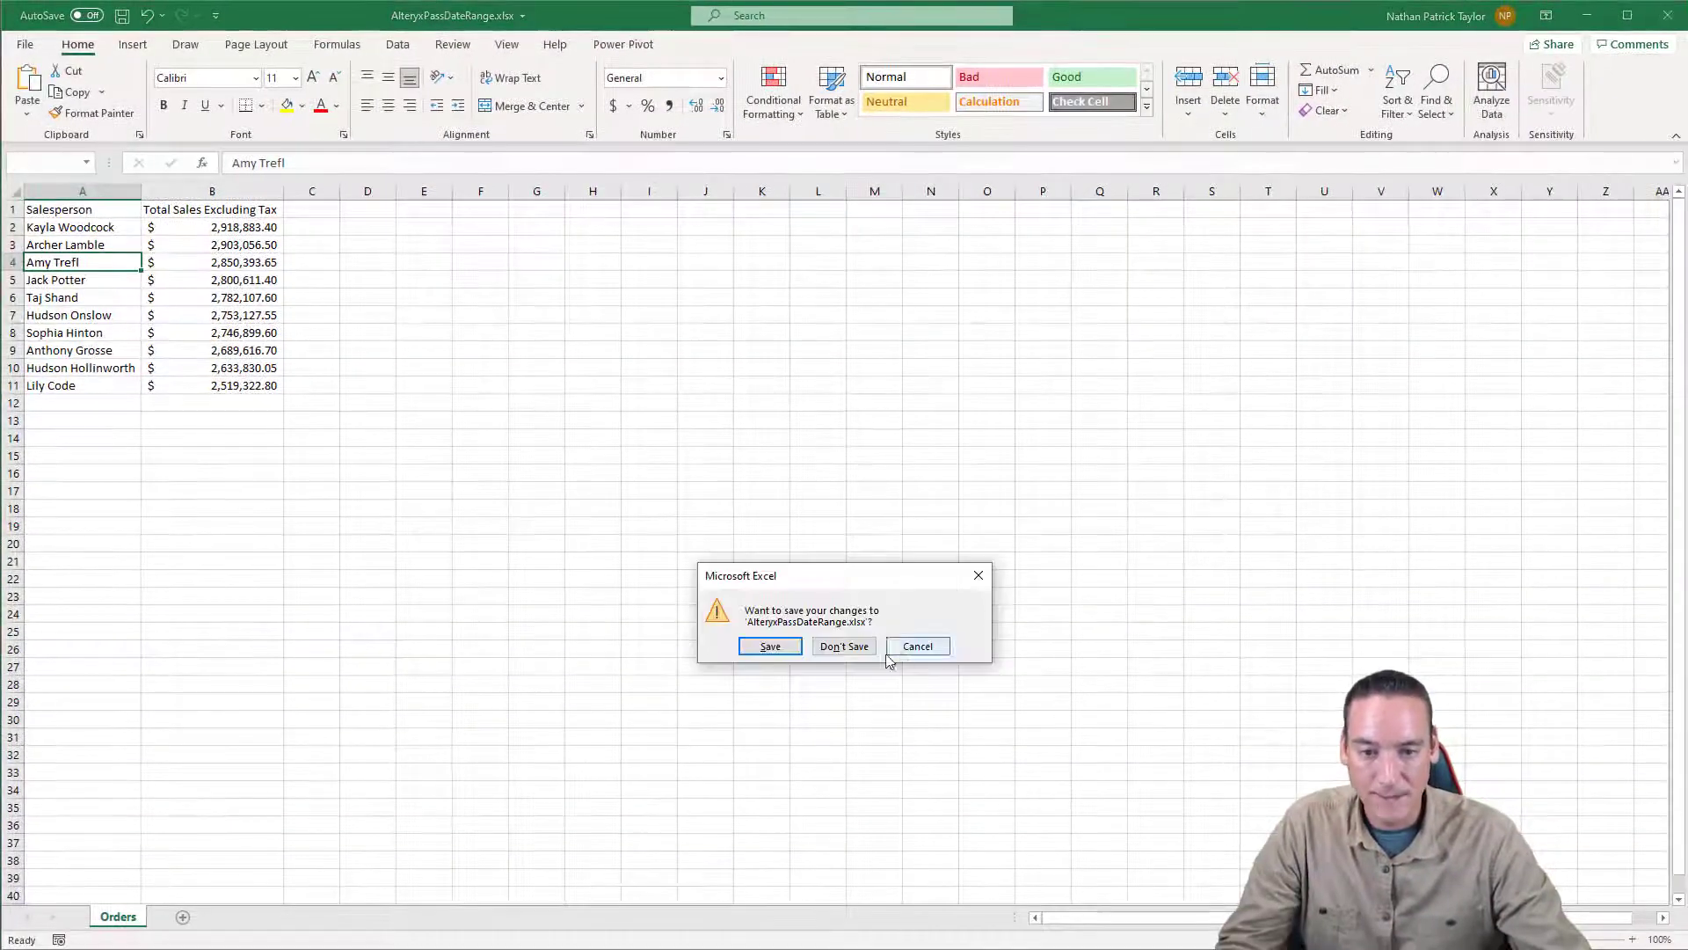
click(846, 649)
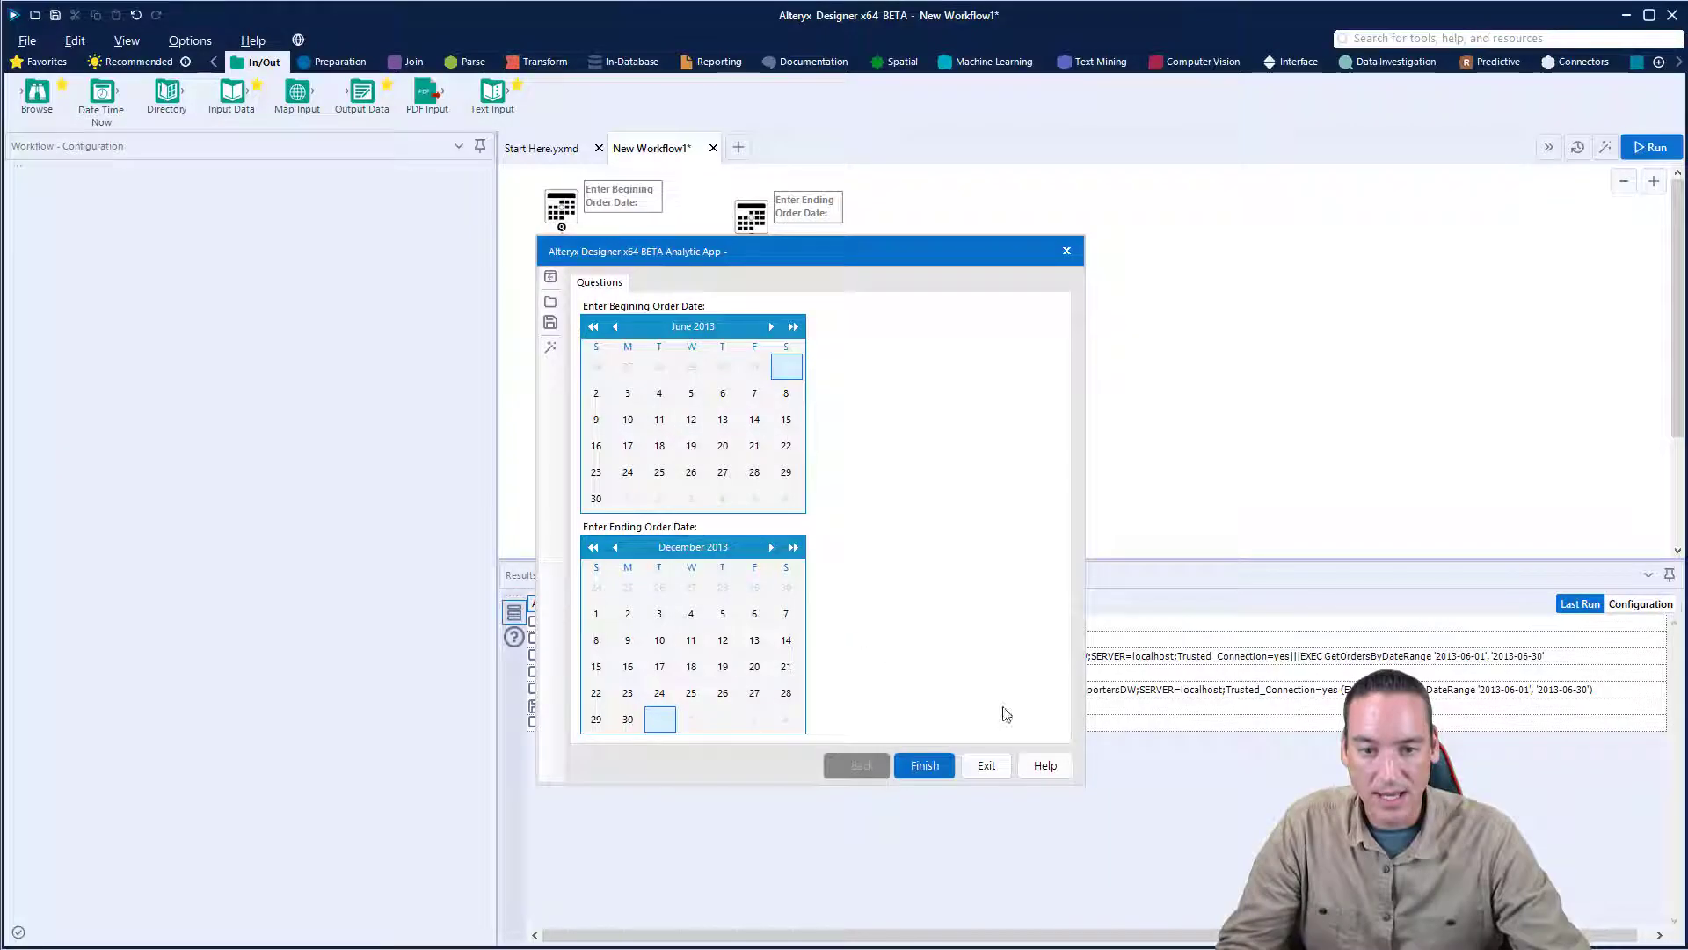
click(985, 766)
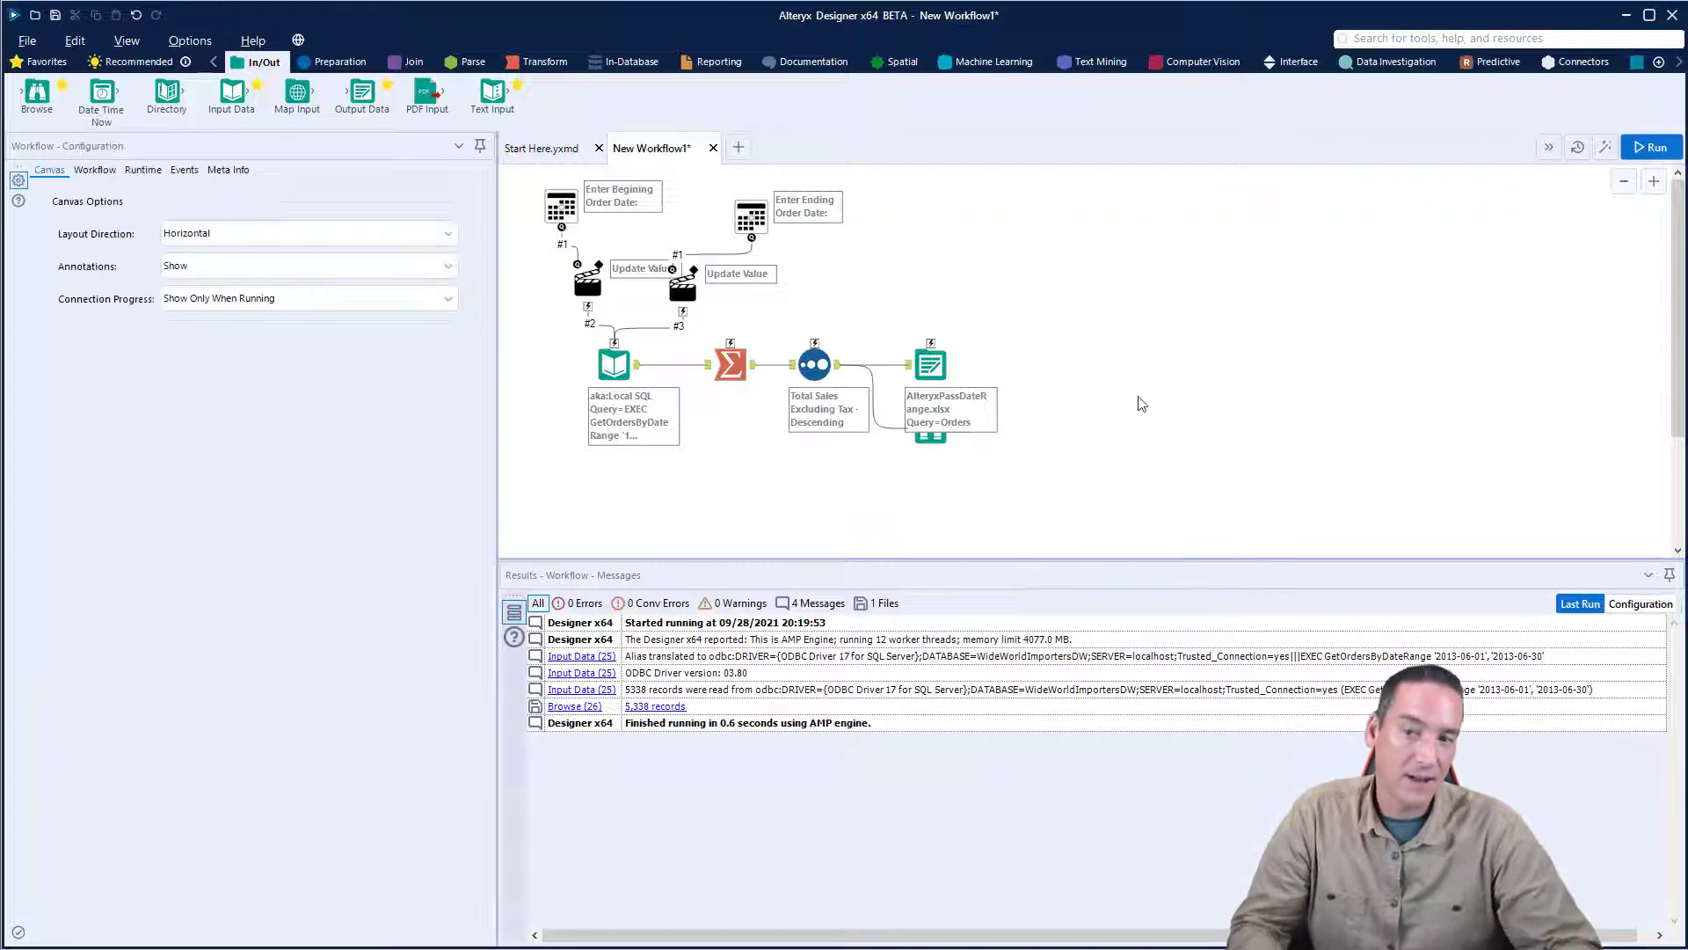